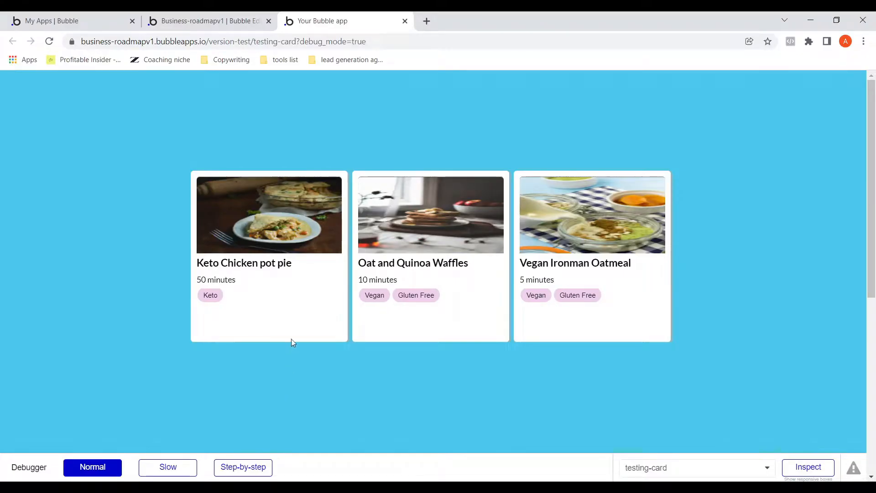
# Step: Preview the Keto Chicken pot pie card's overlay and view its more-info pop-up
pyautogui.moveTo(292, 293)
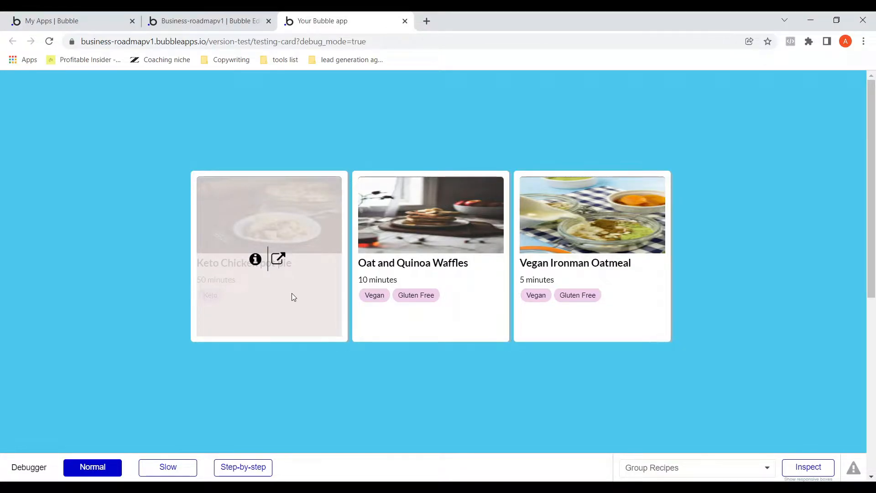
pyautogui.click(255, 260)
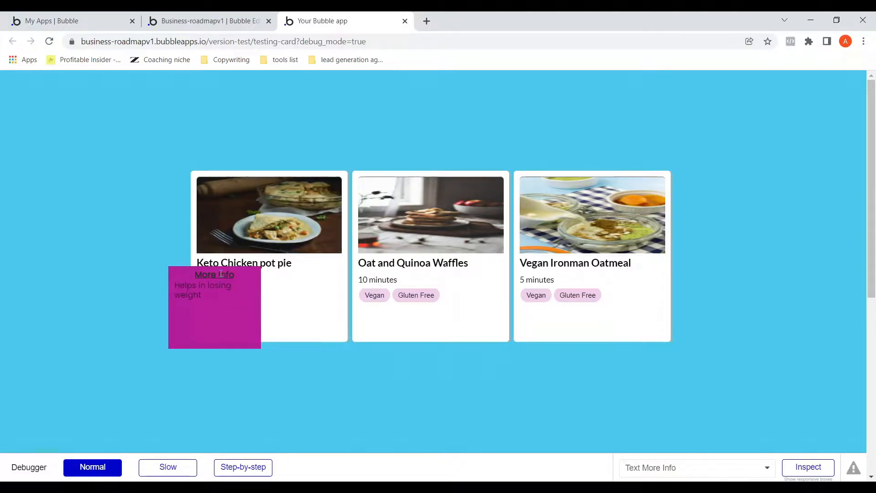
pyautogui.moveTo(310, 309)
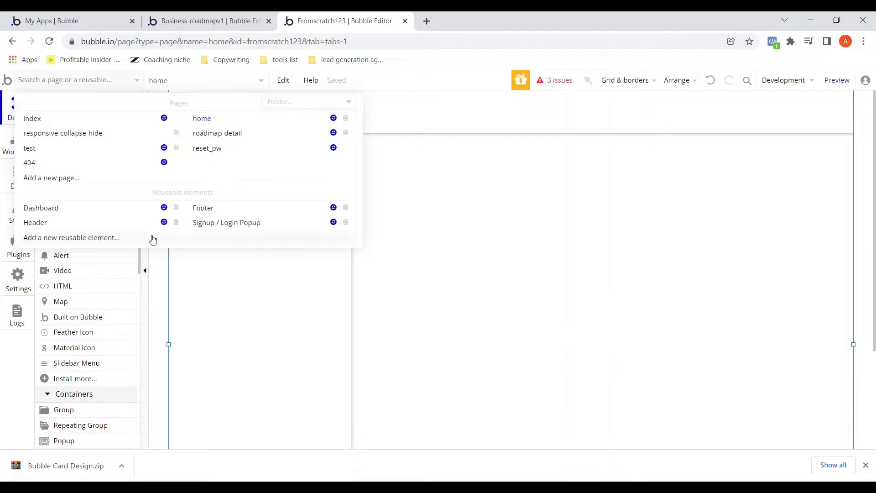
# Step: Create a new reusable element named card-ui
pyautogui.click(64, 239)
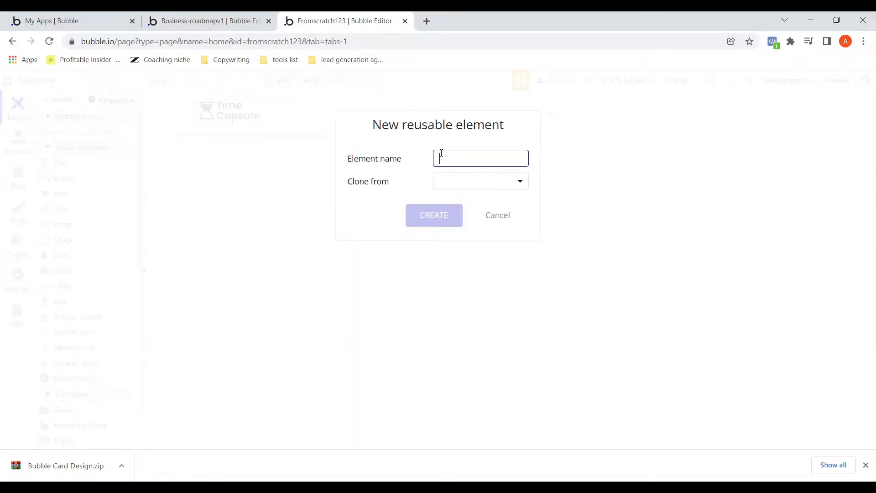
pyautogui.write('card-ui')
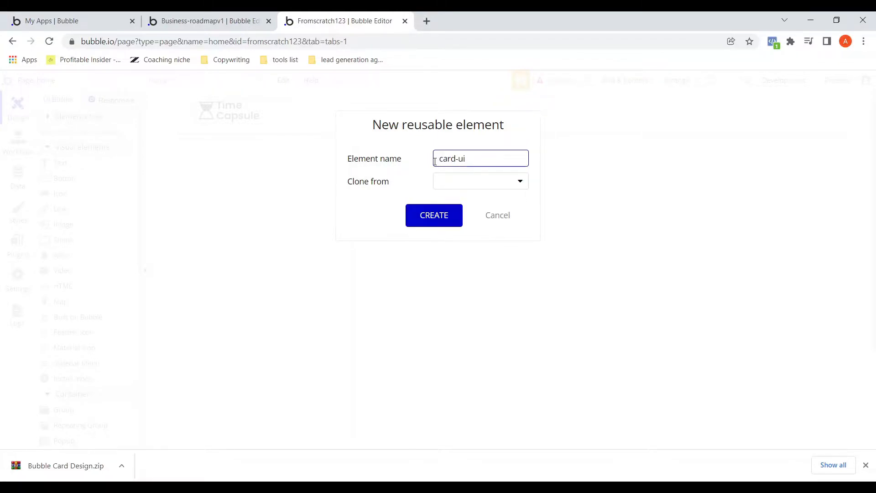
pyautogui.click(434, 215)
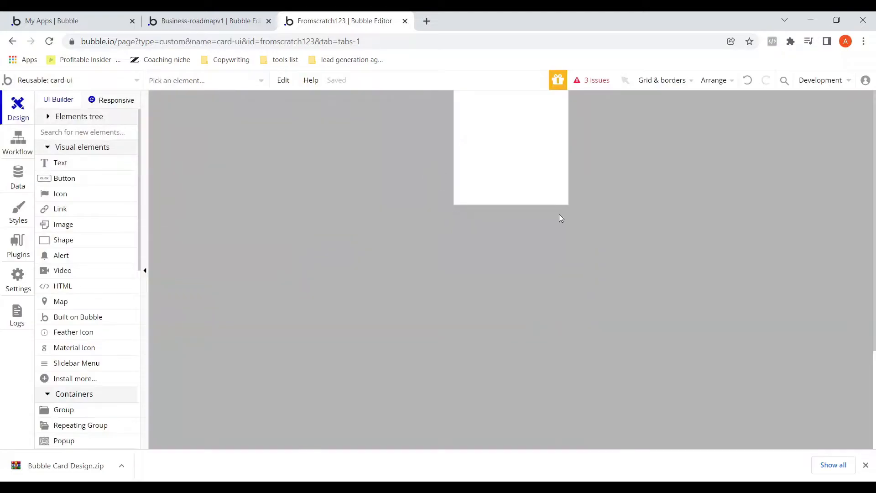
# Step: Set the card-ui element's width to 275 and its height to 300
pyautogui.click(522, 165)
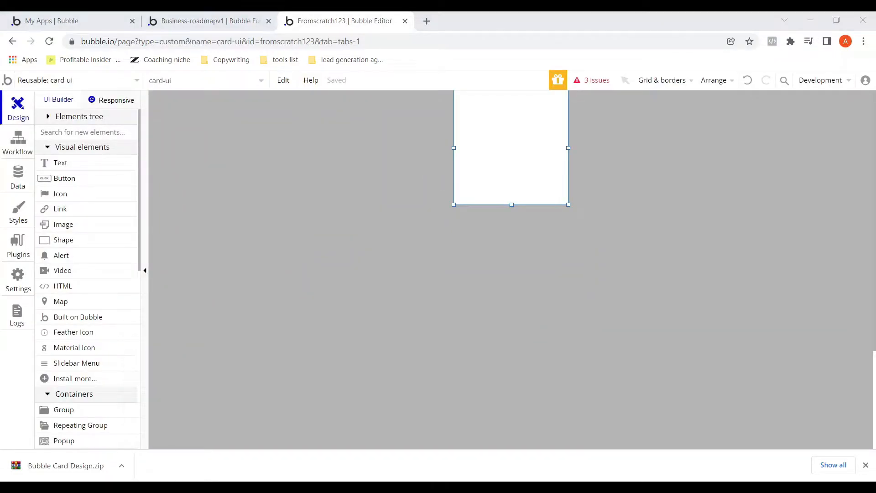
pyautogui.doubleClick(485, 143)
pyautogui.click(678, 248)
pyautogui.doubleClick(671, 248)
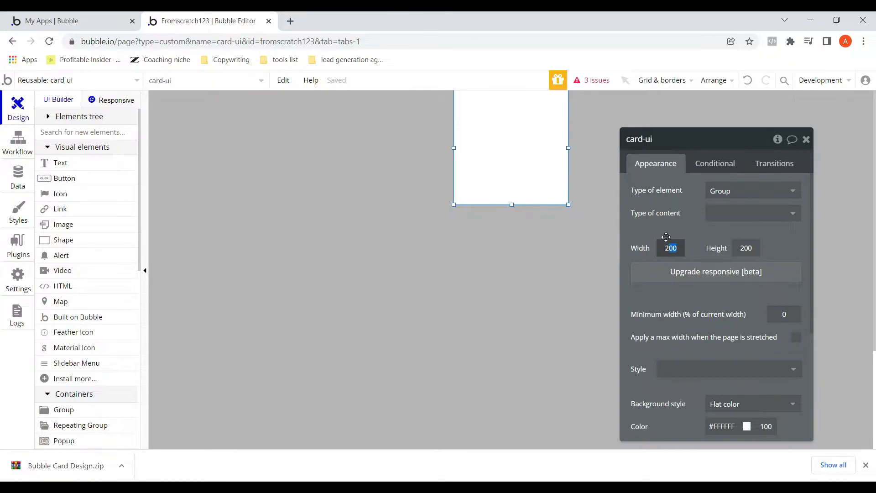
pyautogui.write('275')
pyautogui.doubleClick(735, 247)
pyautogui.write('300')
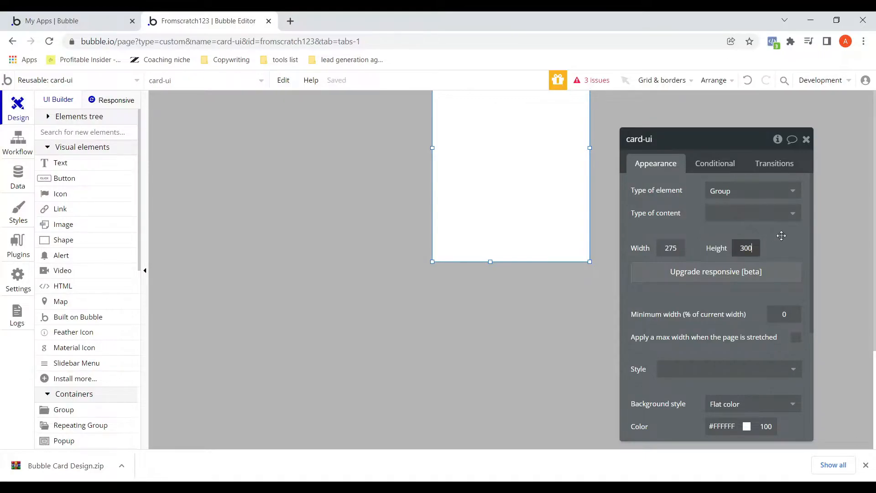
pyautogui.scroll(-4, 779, 242)
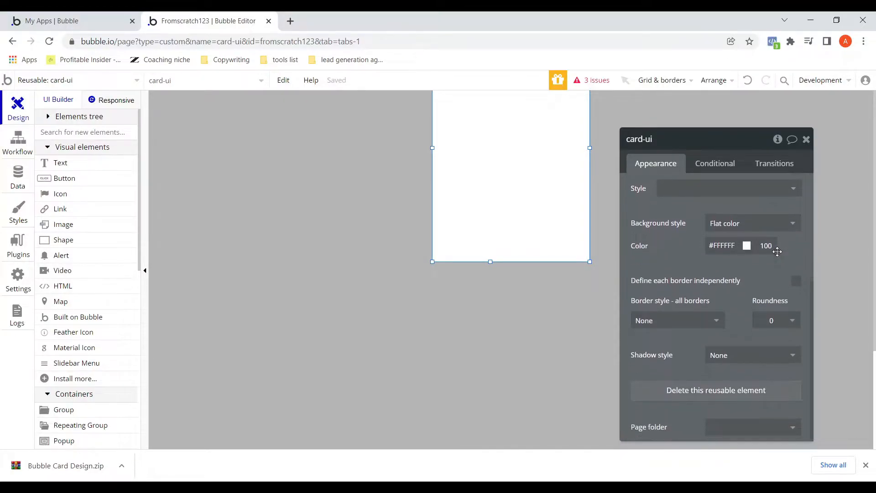
pyautogui.scroll(4, 775, 243)
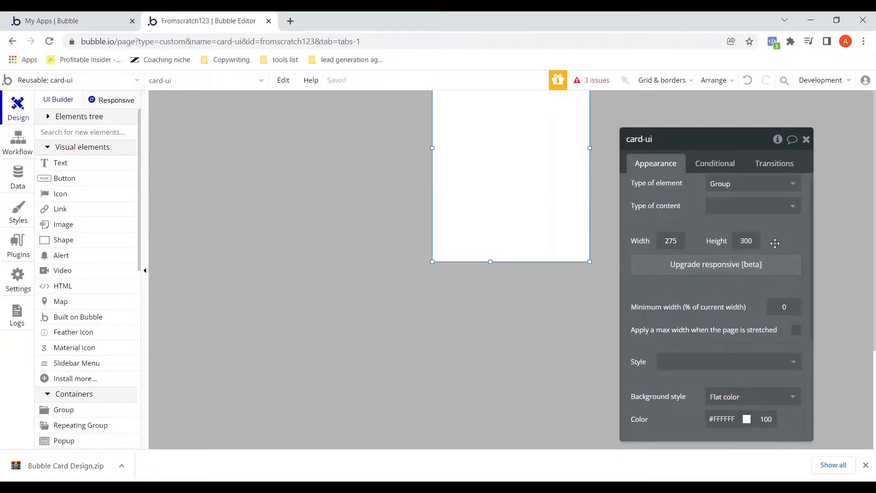
pyautogui.click(807, 139)
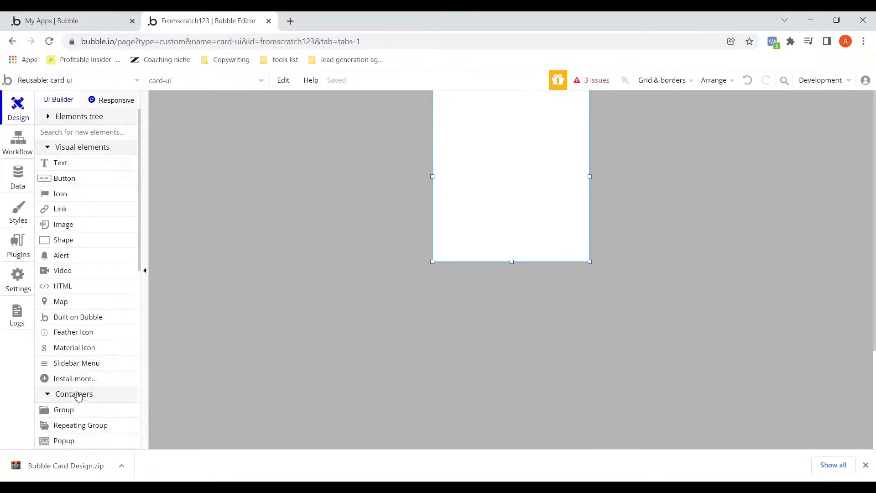
# Step: Draw a group inside the card-ui element and size it to 255 wide by 280 high
pyautogui.click(77, 413)
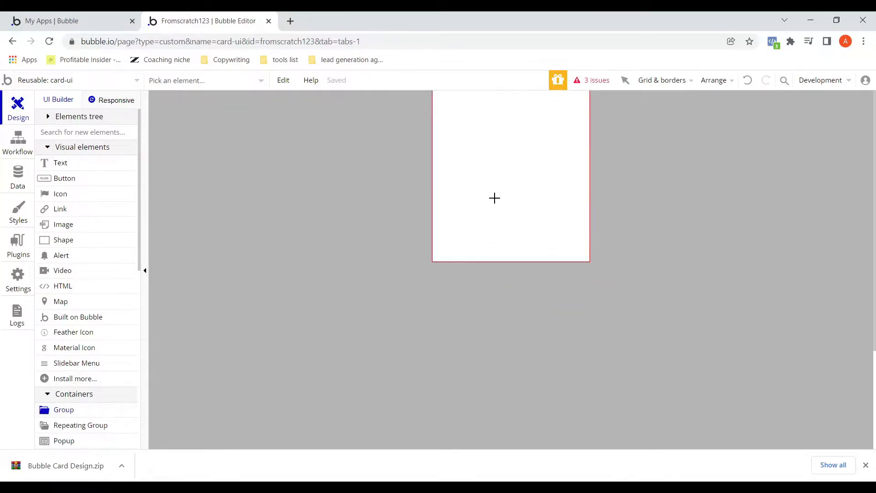
pyautogui.moveTo(438, 95)
pyautogui.mouseDown()
pyautogui.moveTo(565, 168)
pyautogui.moveTo(581, 252)
pyautogui.mouseUp()
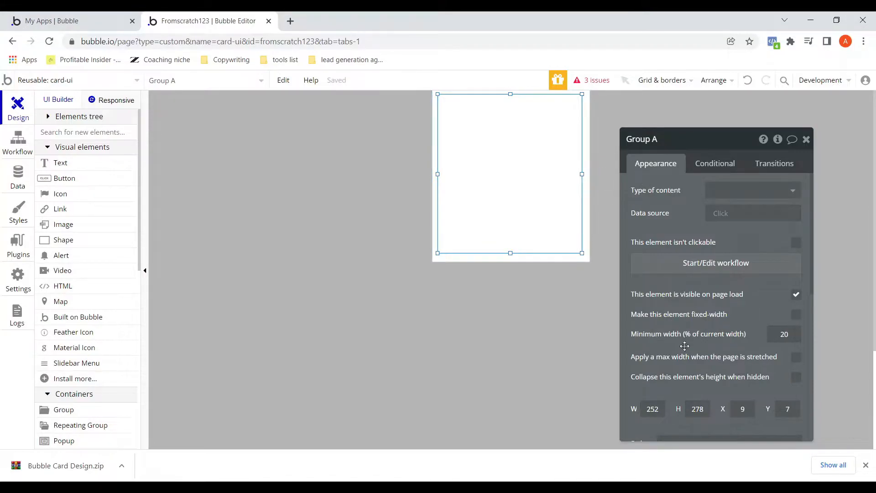
pyautogui.click(659, 408)
pyautogui.write('5')
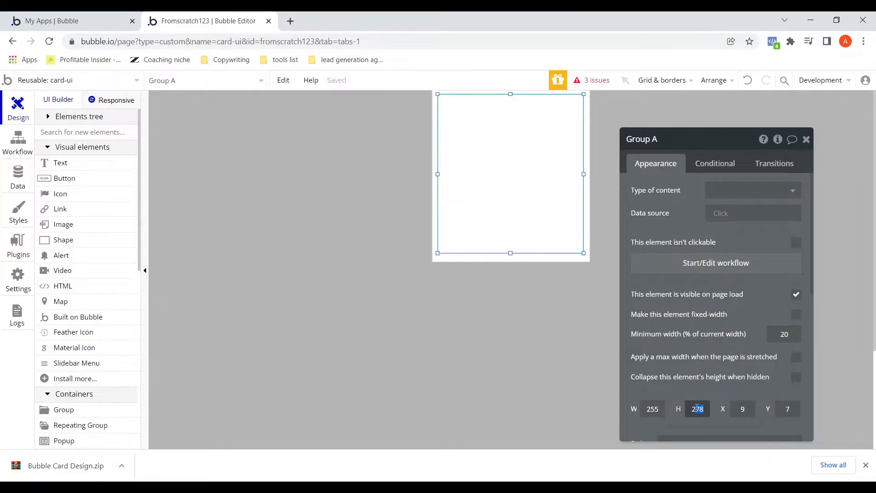
pyautogui.write('80')
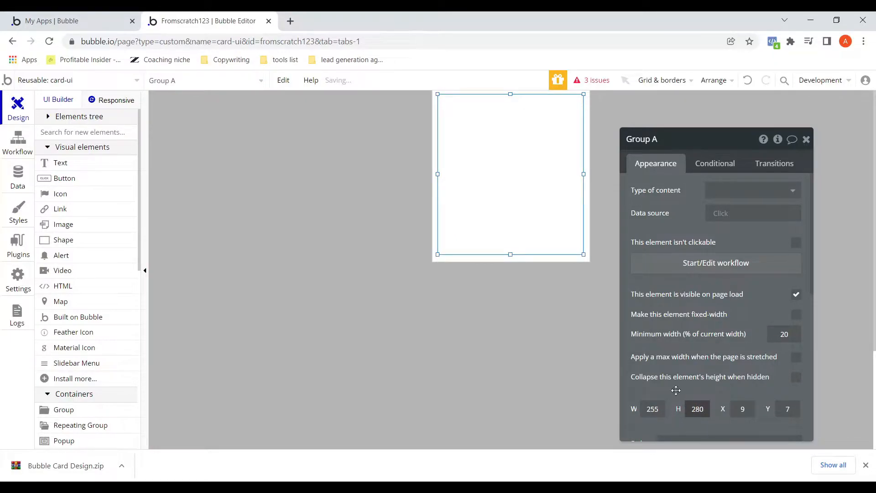
# Step: Center the group horizontally and vertically within the card-ui element
pyautogui.rightClick(535, 181)
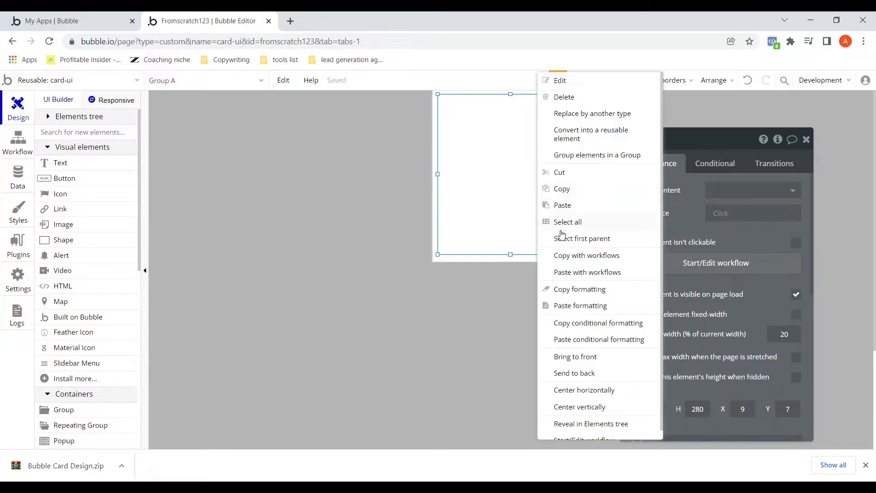
pyautogui.scroll(-1, 598, 388)
pyautogui.click(593, 380)
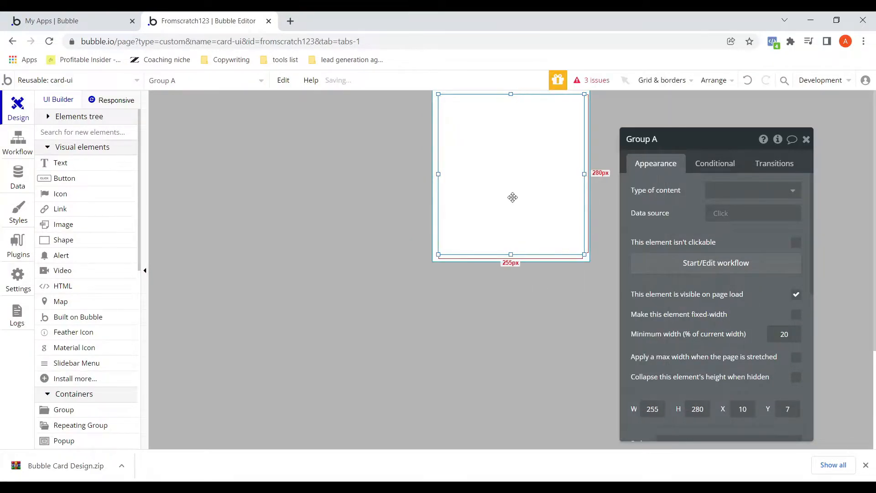
pyautogui.rightClick(510, 201)
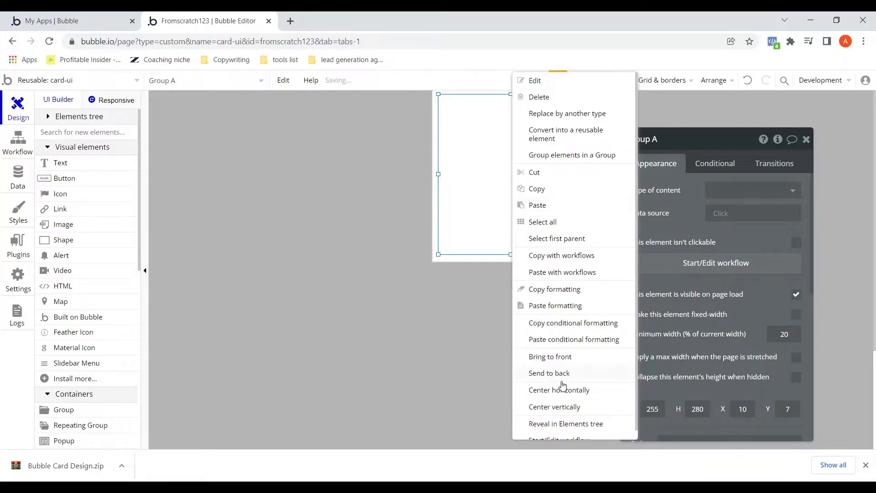
pyautogui.click(565, 406)
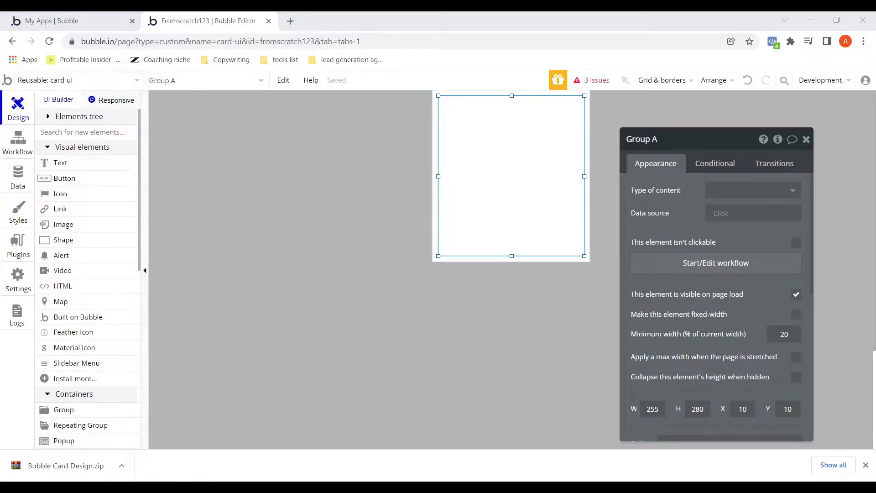
# Step: Rename the group inside the card as Group Main
pyautogui.click(650, 206)
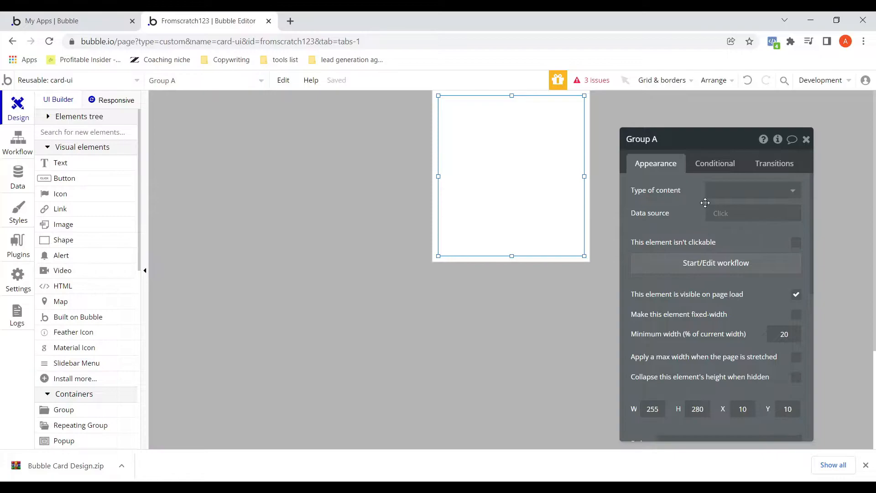
pyautogui.click(668, 139)
pyautogui.write('Main')
pyautogui.click(516, 179)
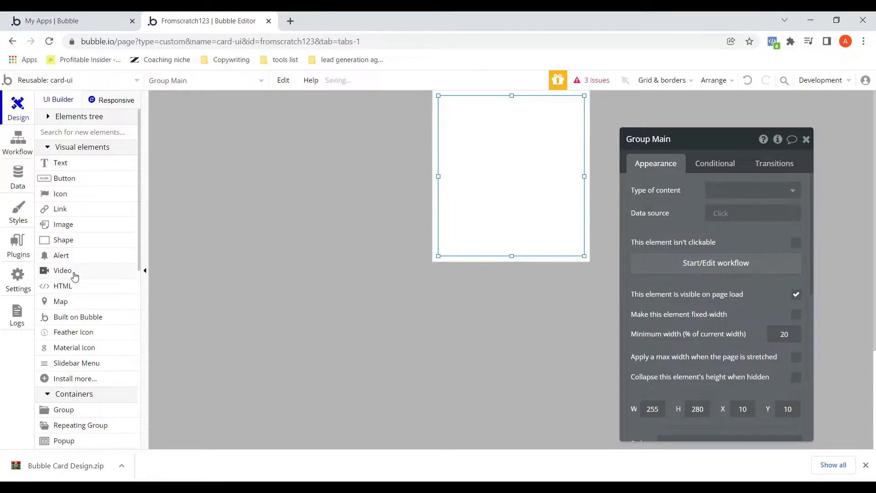
# Step: Draw an image element about 83 px high in the upper part of Group Main and set its width to 255
pyautogui.scroll(-1, 72, 320)
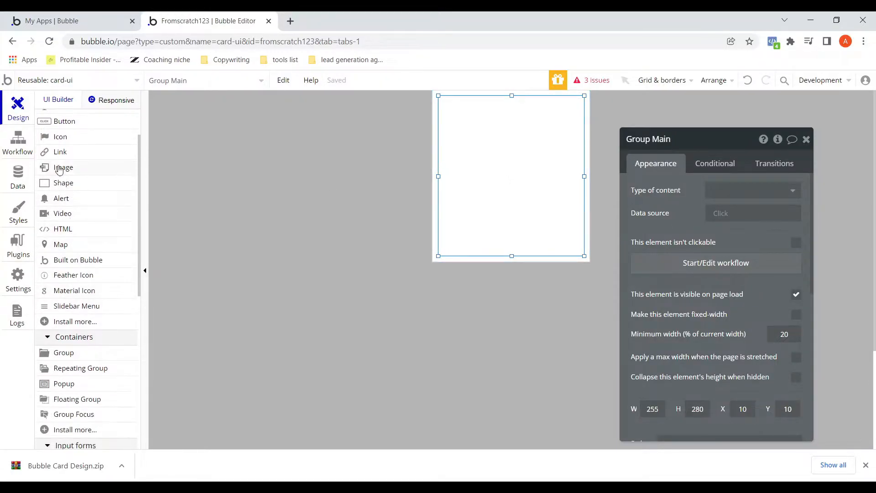
pyautogui.click(59, 168)
pyautogui.moveTo(451, 101); pyautogui.dragTo(580, 148)
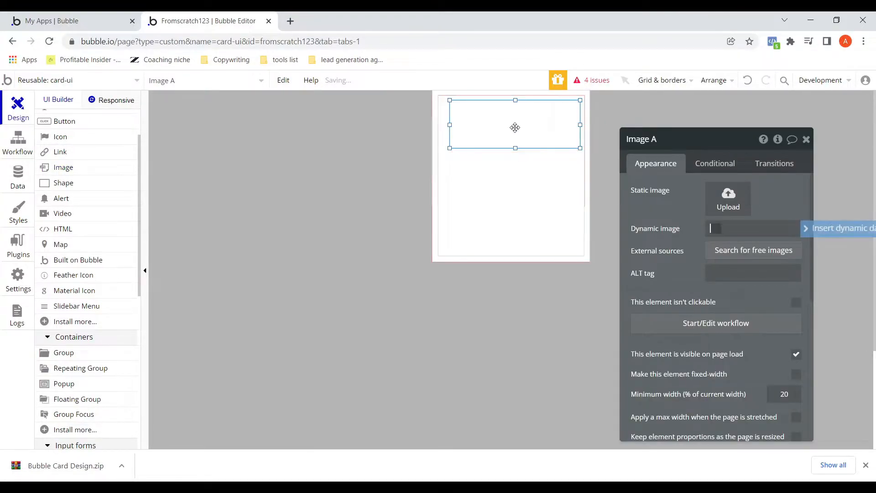
pyautogui.scroll(-6, 712, 299)
pyautogui.scroll(3, 667, 288)
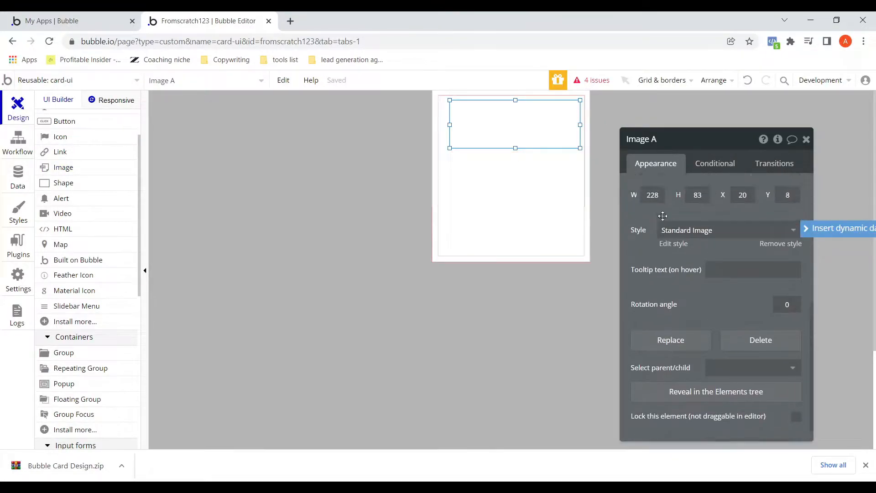
pyautogui.click(664, 289)
pyautogui.press('BackSpace')
pyautogui.press('BackSpace')
pyautogui.write('55')
pyautogui.click(561, 223)
# Step: Center the image horizontally in Group Main and move it up flush with the group's upper edge
pyautogui.click(522, 124)
pyautogui.rightClick(521, 124)
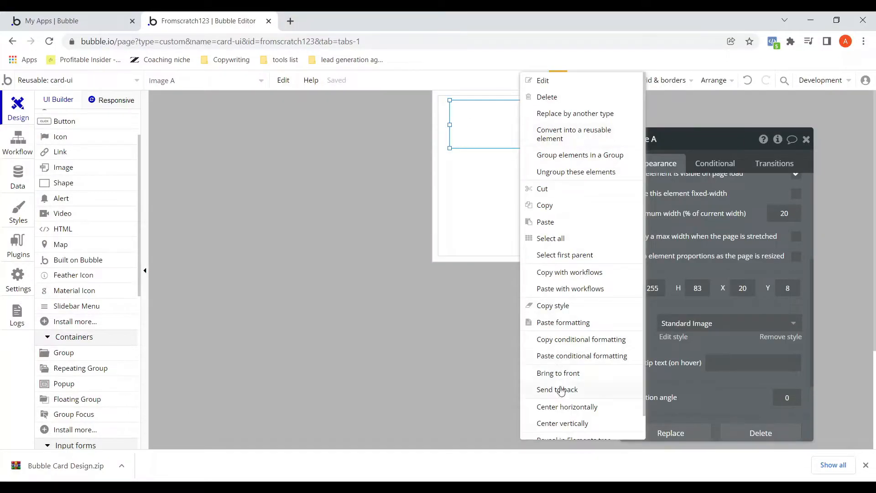
pyautogui.click(565, 405)
pyautogui.click(521, 194)
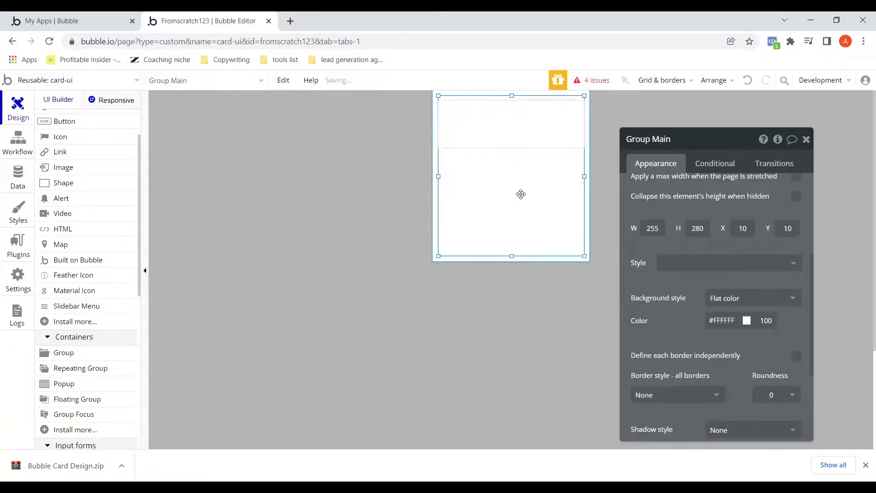
pyautogui.click(515, 132)
pyautogui.moveTo(515, 131); pyautogui.dragTo(513, 127)
pyautogui.click(516, 192)
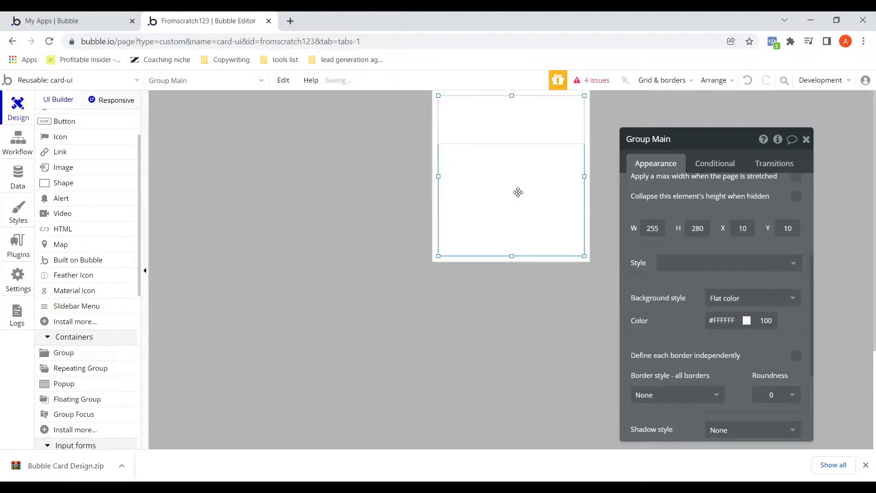
pyautogui.click(509, 129)
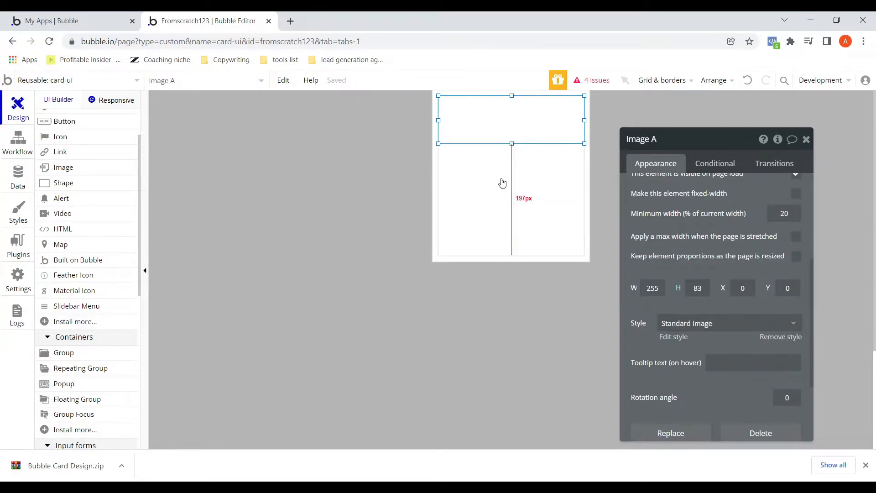
pyautogui.click(500, 197)
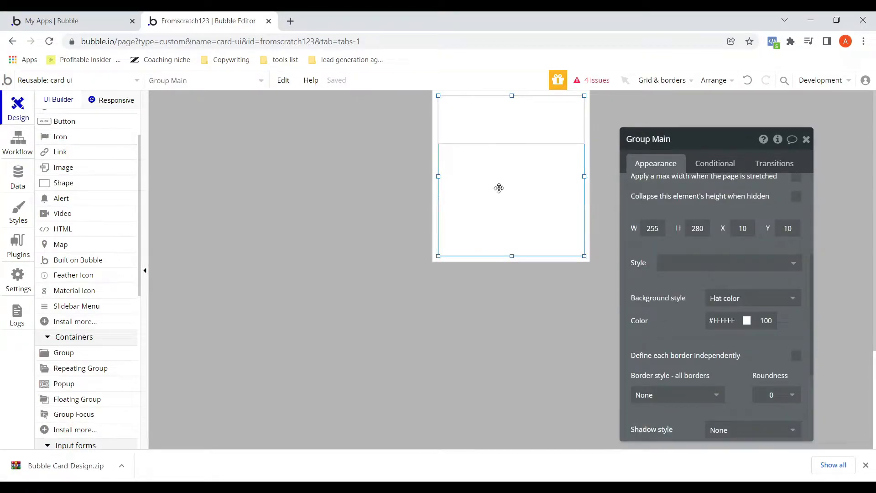
# Step: Extend the image's lower edge downward to make it about 133 px high
pyautogui.click(514, 133)
pyautogui.moveTo(513, 143); pyautogui.dragTo(514, 172)
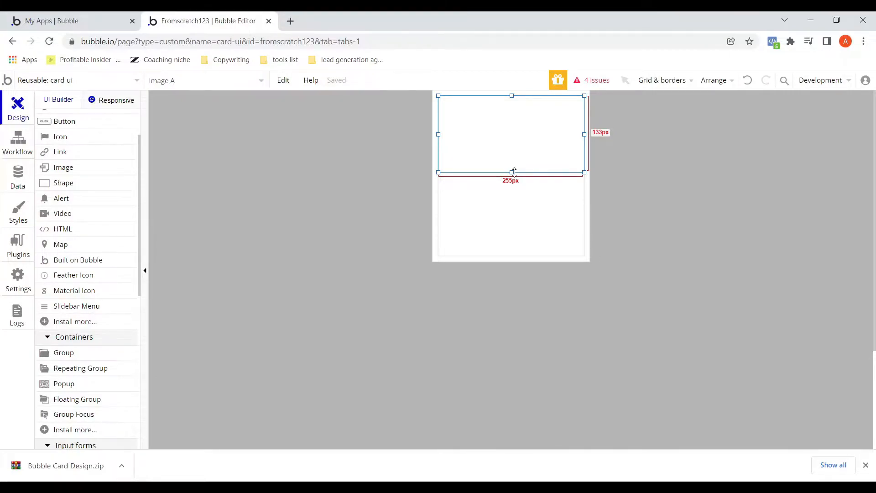
pyautogui.click(475, 215)
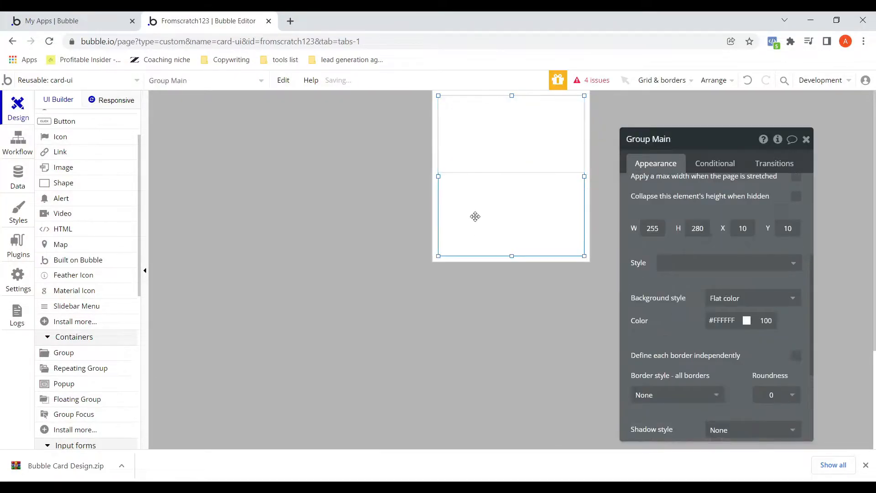
# Step: Make Group Main a fixed-width element
pyautogui.click(475, 151)
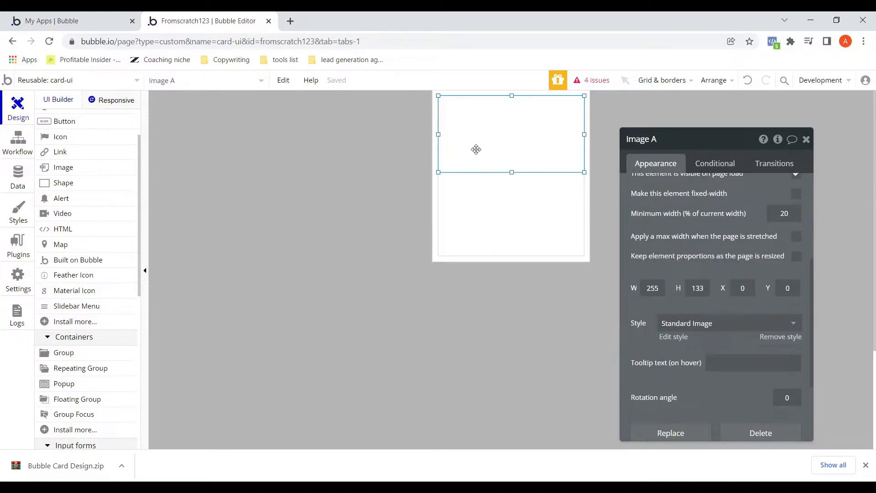
pyautogui.click(495, 213)
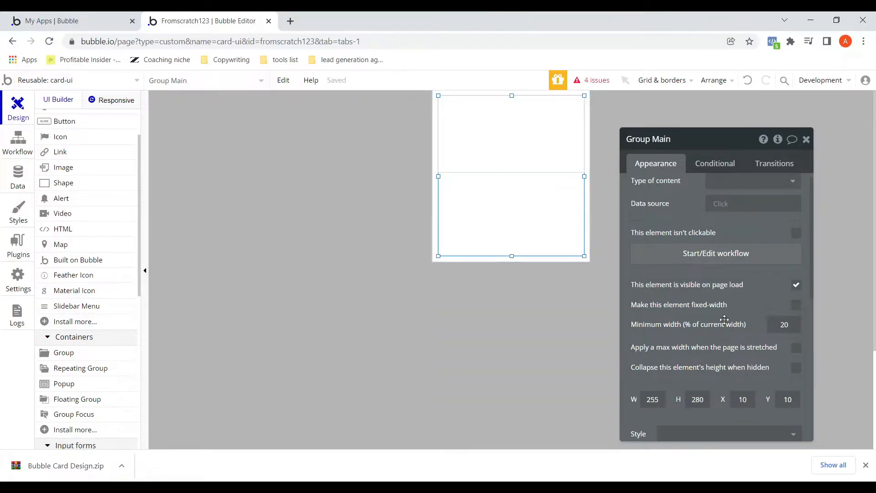
pyautogui.click(796, 306)
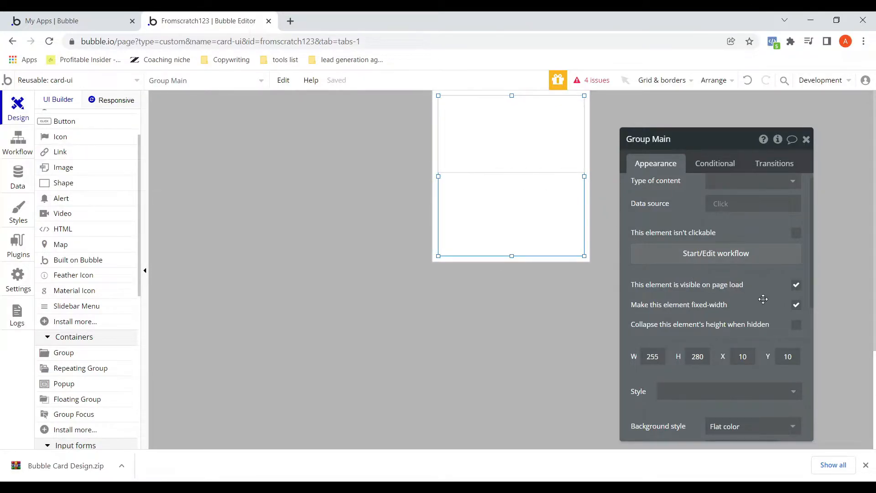
# Step: Import the free Pexels picture of a lone tree against a red and purple sunset into the image element
pyautogui.moveTo(751, 282)
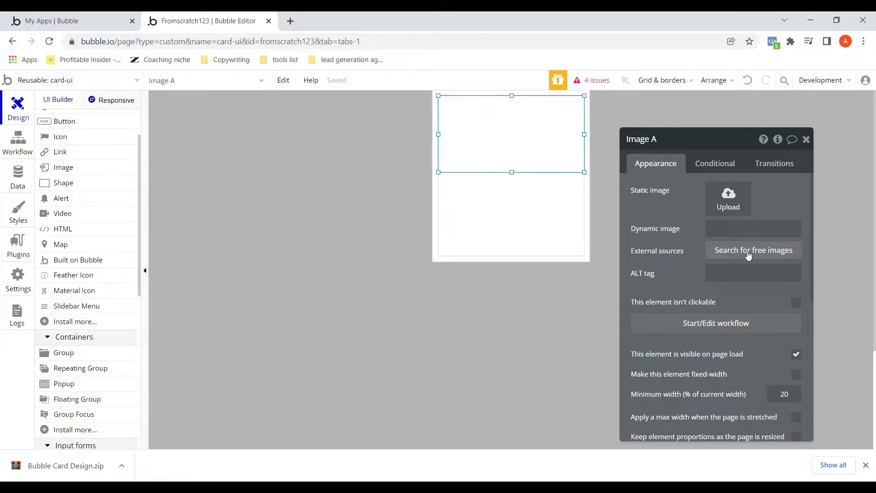
pyautogui.click(753, 254)
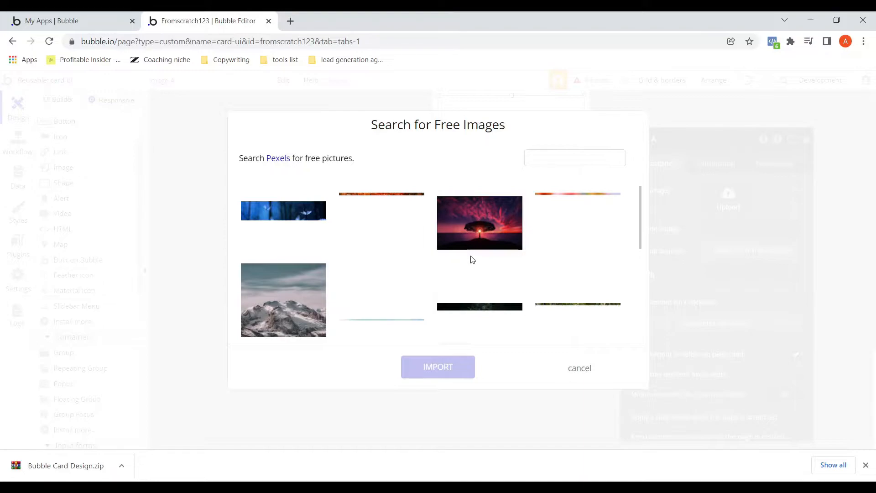
pyautogui.click(481, 234)
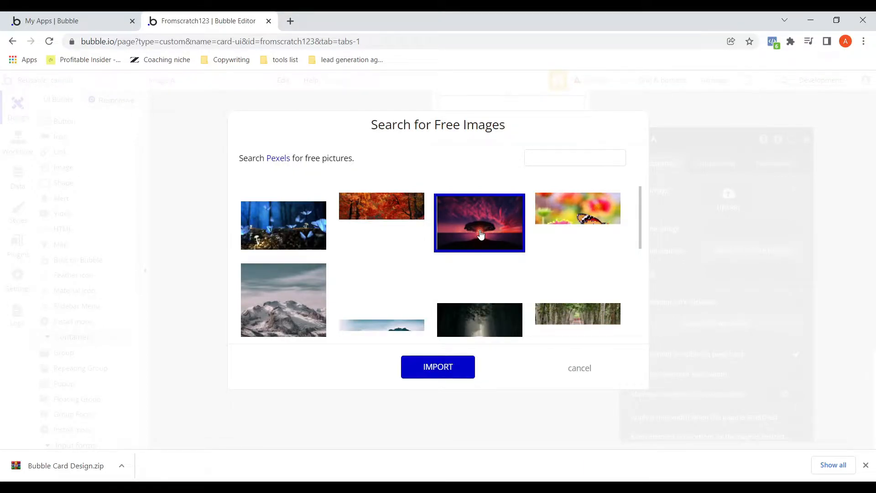
pyautogui.click(446, 366)
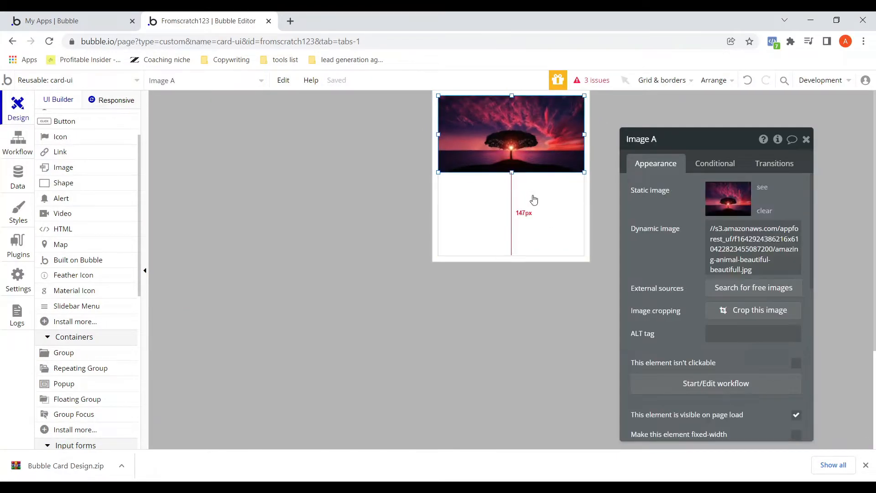
# Step: Draw a group inside Group Main below the image and align it with the image's lower edge and Group Main's left edge
pyautogui.click(542, 211)
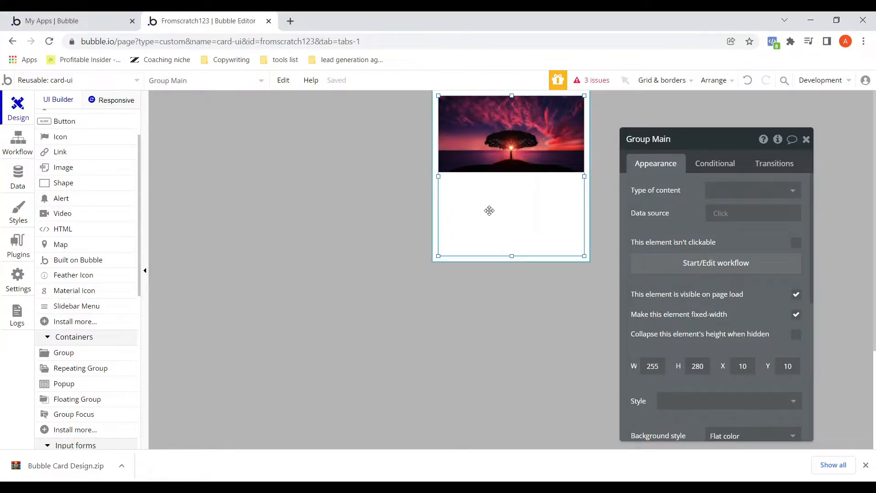
pyautogui.scroll(1, 66, 187)
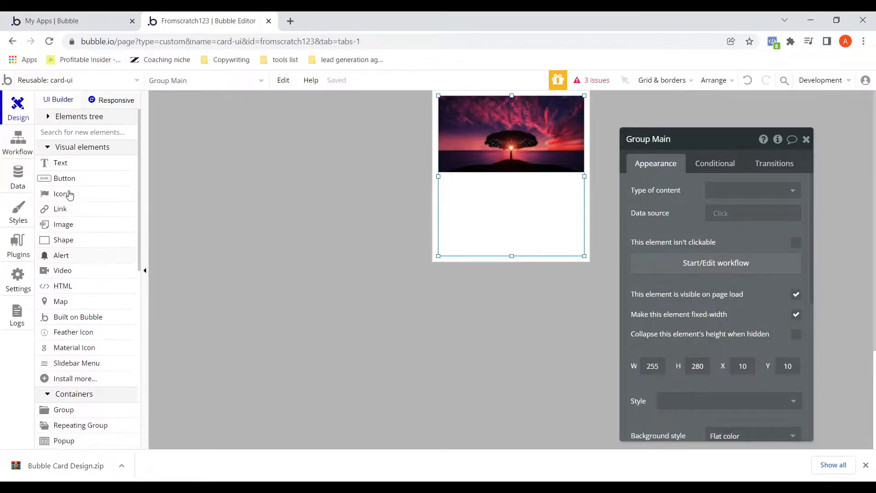
pyautogui.scroll(-2, 67, 201)
pyautogui.click(63, 297)
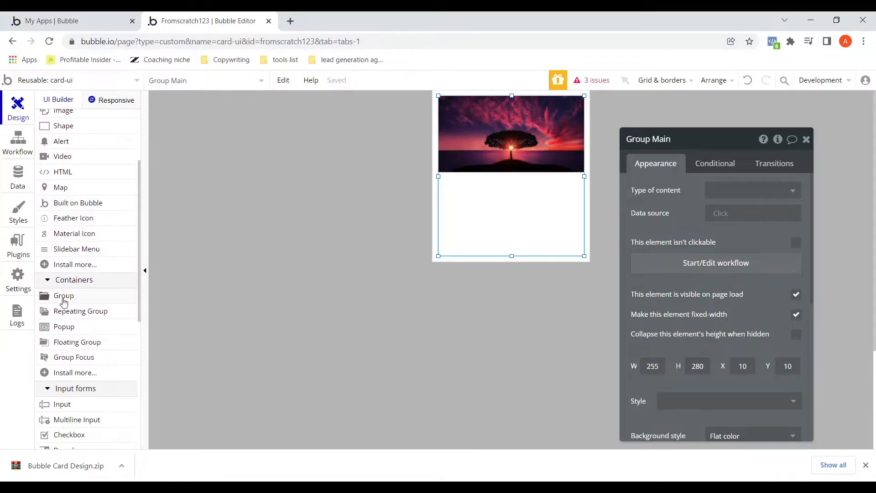
pyautogui.moveTo(465, 178); pyautogui.dragTo(565, 207)
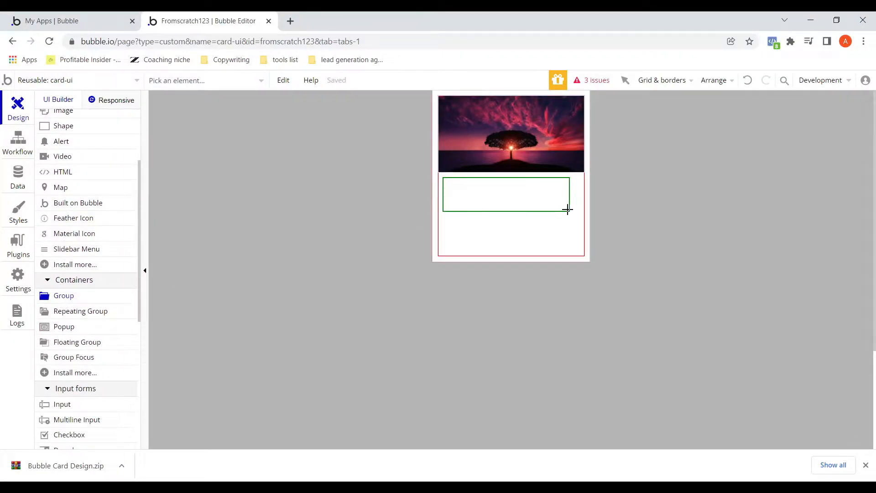
pyautogui.moveTo(495, 193); pyautogui.dragTo(491, 190)
# Step: Stretch the new group to Group Main's full 255 px width and extend it downward to about 74 px high
pyautogui.click(566, 188)
pyautogui.click(552, 191)
pyautogui.moveTo(564, 188); pyautogui.dragTo(584, 188)
pyautogui.moveTo(511, 205); pyautogui.dragTo(512, 214)
# Step: Draw a text element about 37 px high along the upper edge of Group B, spanning the group's full width
pyautogui.scroll(3, 42, 159)
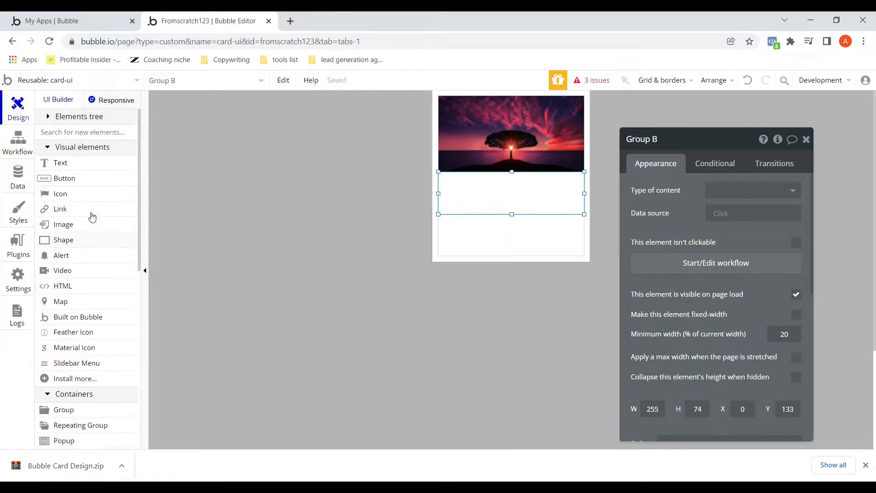
pyautogui.click(50, 163)
pyautogui.moveTo(448, 174); pyautogui.dragTo(552, 196)
pyautogui.moveTo(482, 190); pyautogui.dragTo(472, 190)
pyautogui.moveTo(543, 183); pyautogui.dragTo(585, 181)
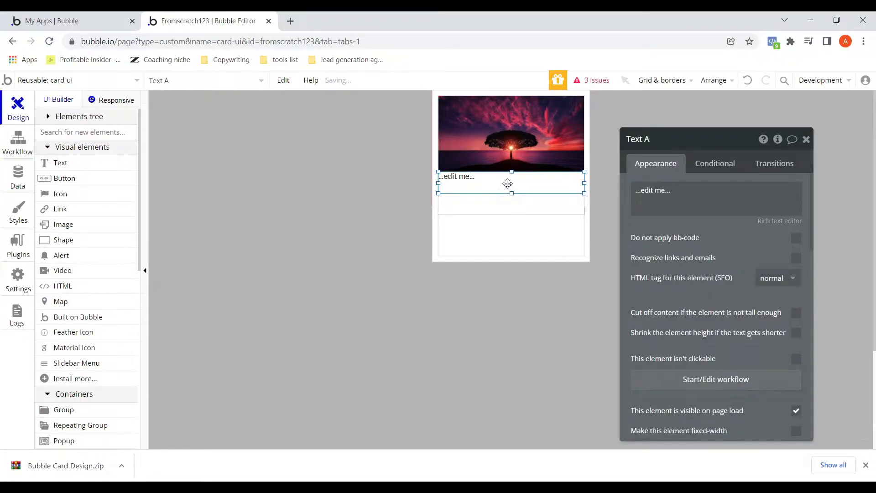
# Step: Set the new text element's content to "Text Recipe Name"
pyautogui.scroll(-3, 729, 284)
pyautogui.scroll(3, 726, 285)
pyautogui.write('Text Recipe Name')
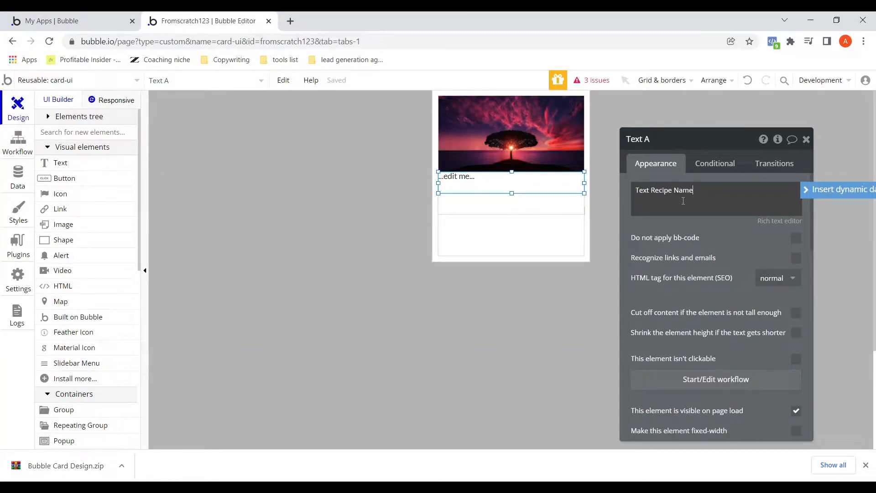
pyautogui.click(746, 248)
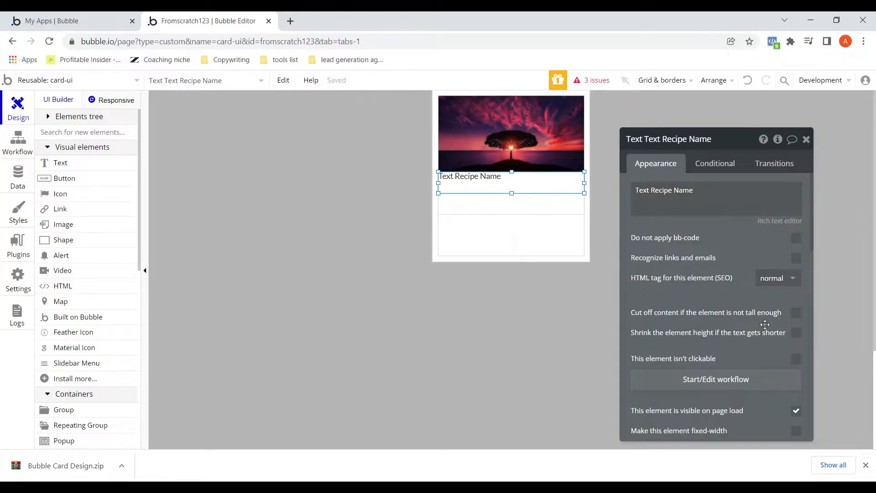
# Step: Set the recipe name text's font size to 18 and make it bold
pyautogui.scroll(-1, 767, 322)
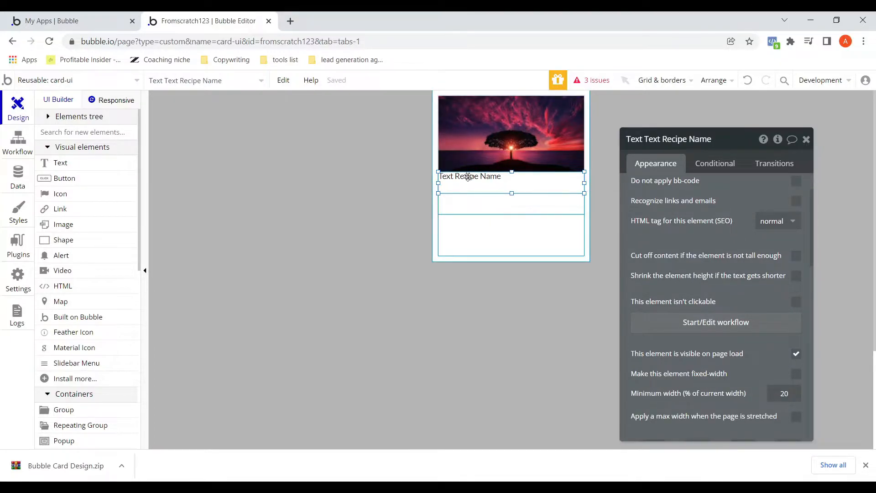
pyautogui.scroll(1, 697, 201)
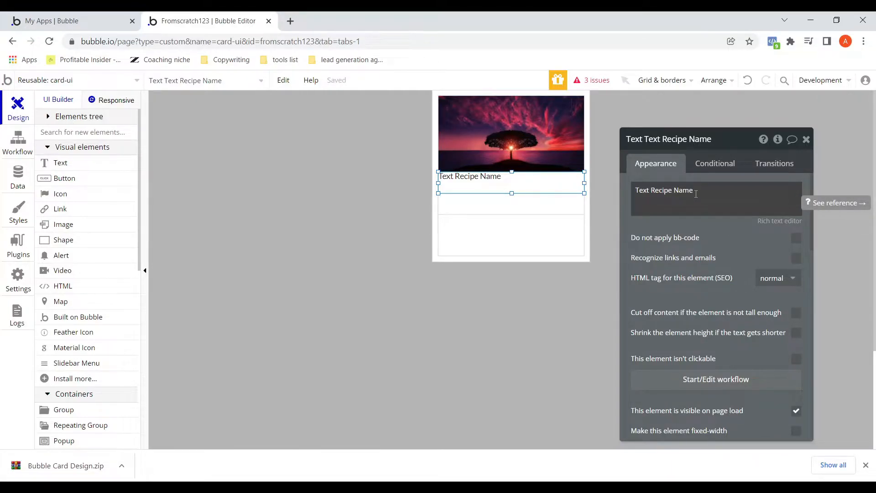
pyautogui.scroll(-5, 695, 194)
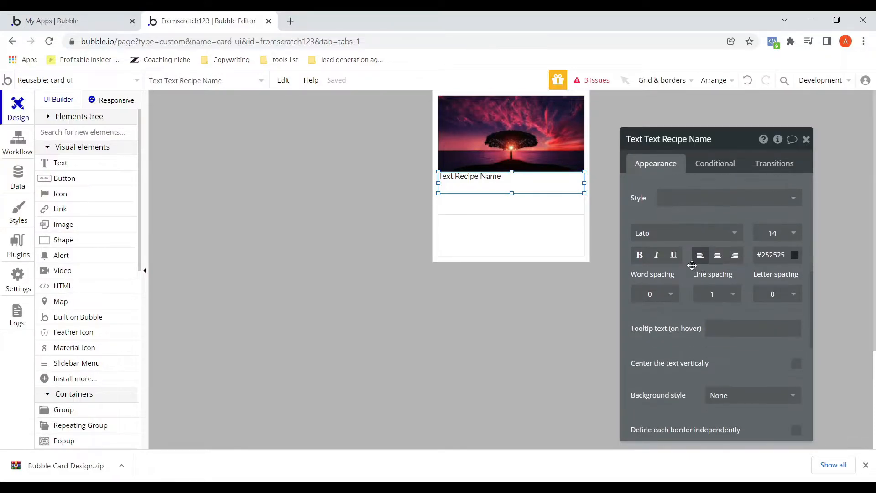
pyautogui.scroll(2, 692, 265)
pyautogui.scroll(-1, 684, 301)
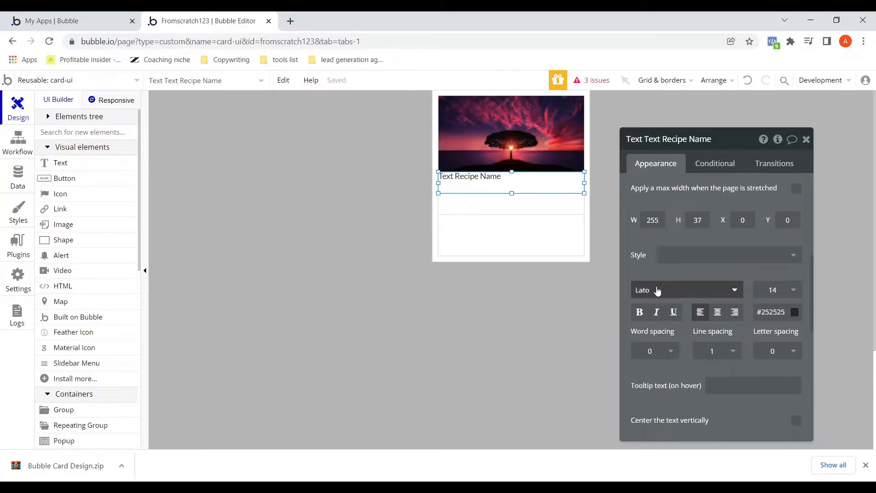
pyautogui.click(781, 290)
pyautogui.scroll(-1, 791, 375)
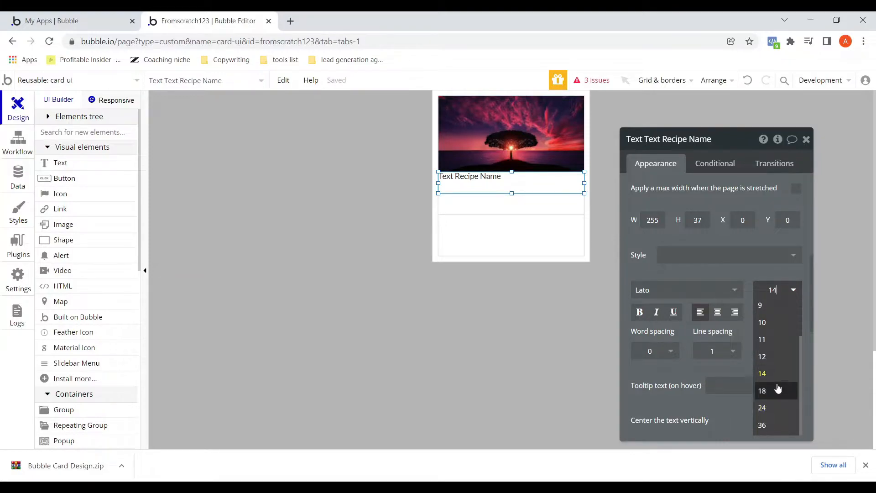
pyautogui.click(777, 391)
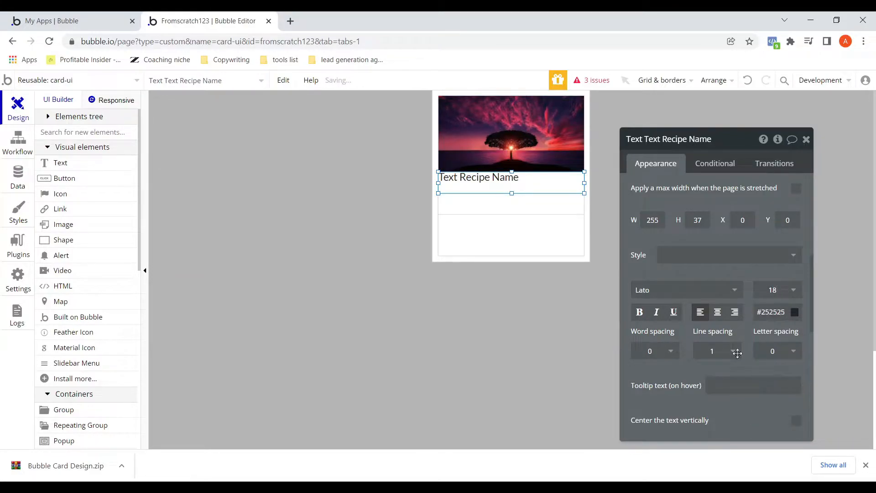
pyautogui.click(646, 313)
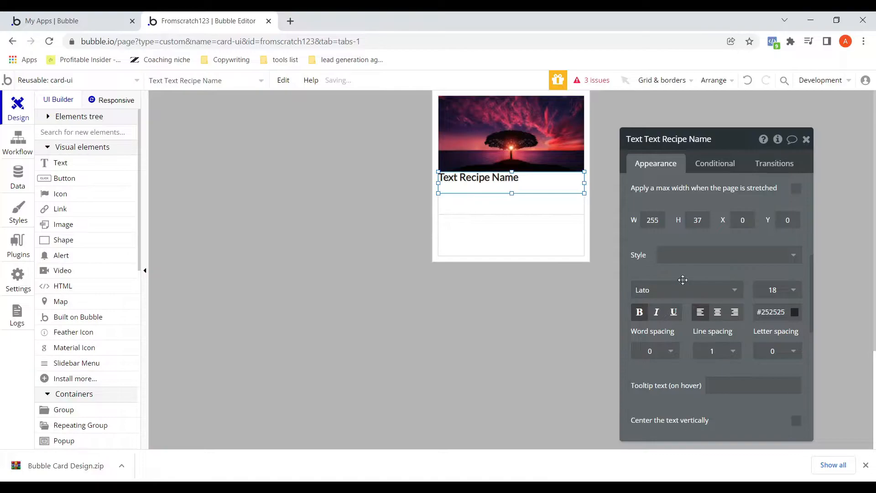
# Step: Center the recipe name text vertically within its element
pyautogui.scroll(-2, 694, 292)
pyautogui.scroll(-1, 695, 292)
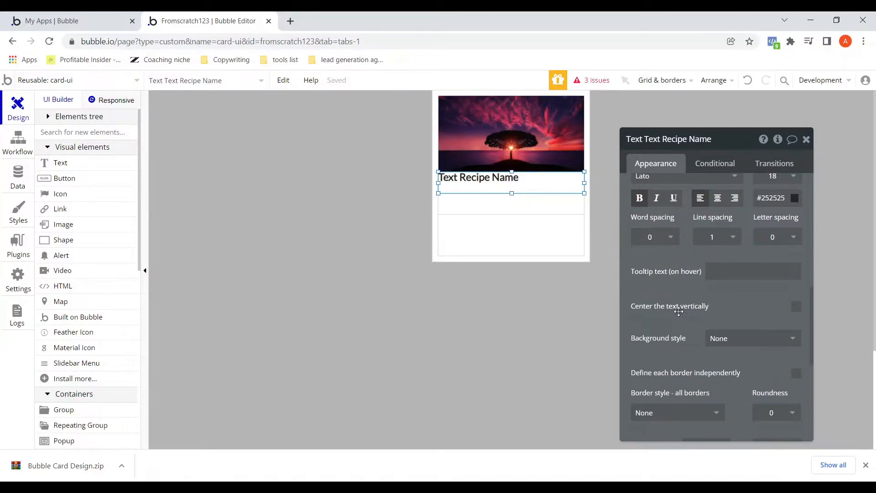
pyautogui.click(796, 307)
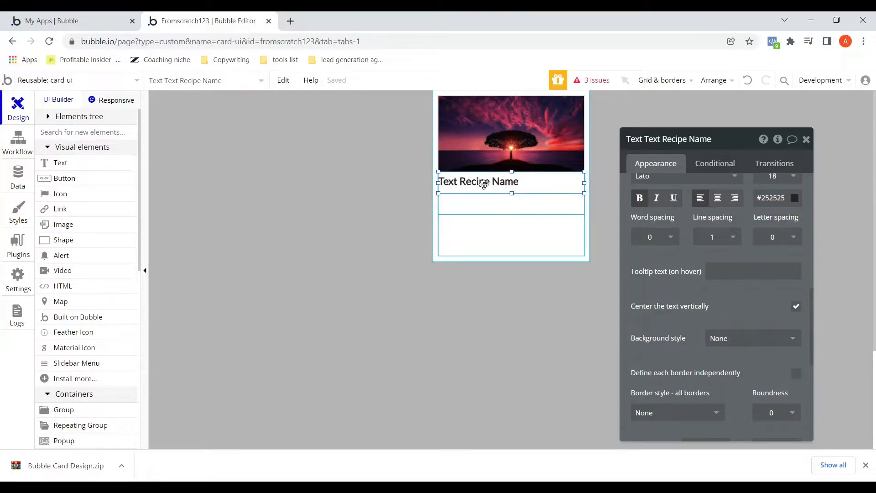
# Step: Set the recipe name text element's height to 38
pyautogui.scroll(1, 770, 235)
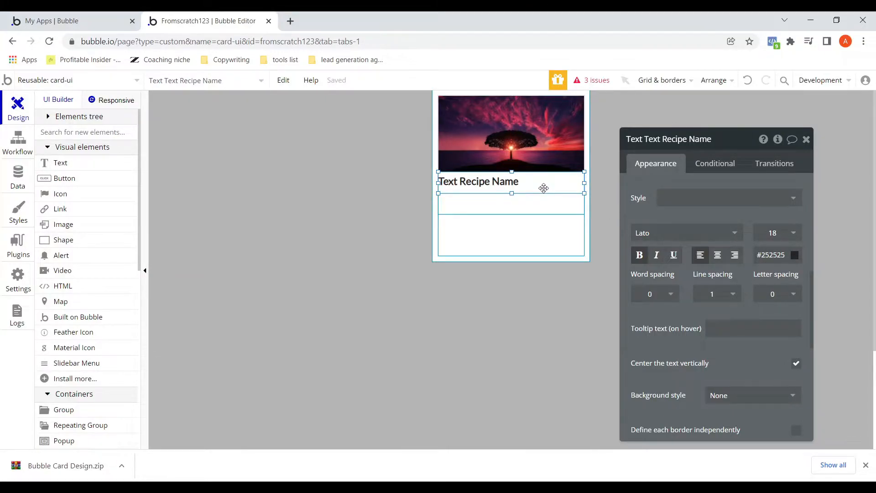
pyautogui.scroll(-4, 699, 324)
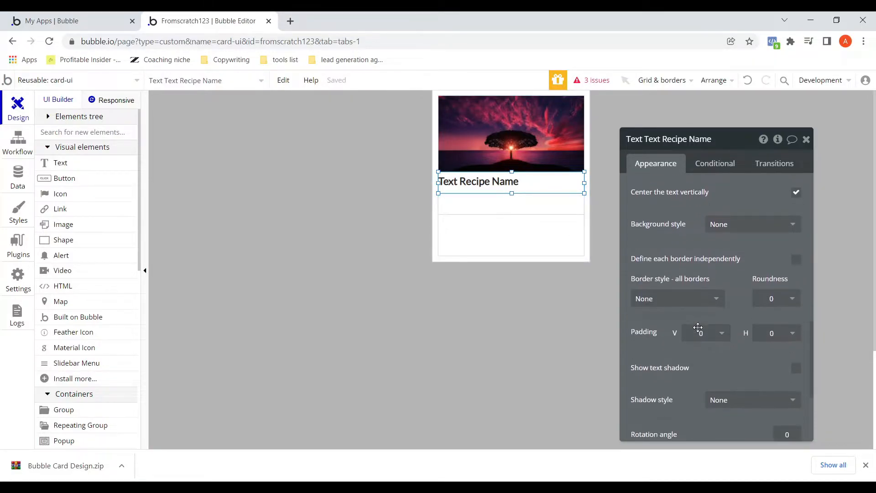
pyautogui.scroll(5, 698, 319)
pyautogui.scroll(2, 698, 311)
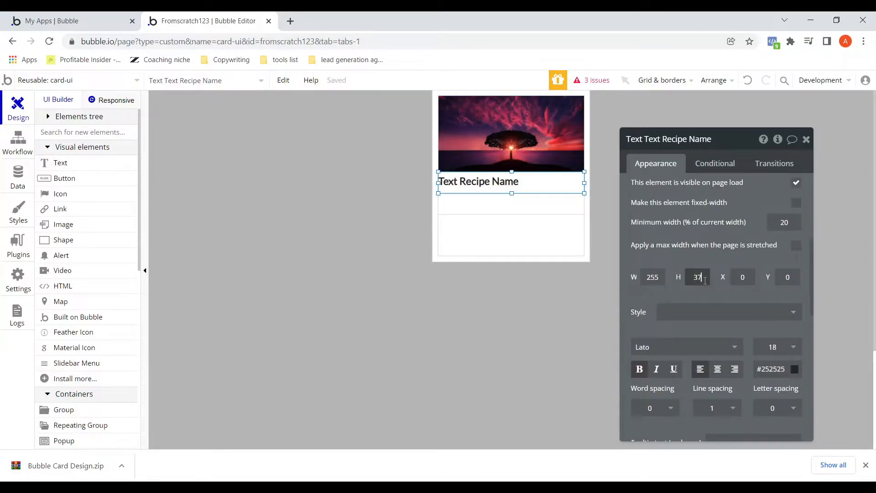
pyautogui.press('BackSpace')
pyautogui.write('8')
pyautogui.click(713, 267)
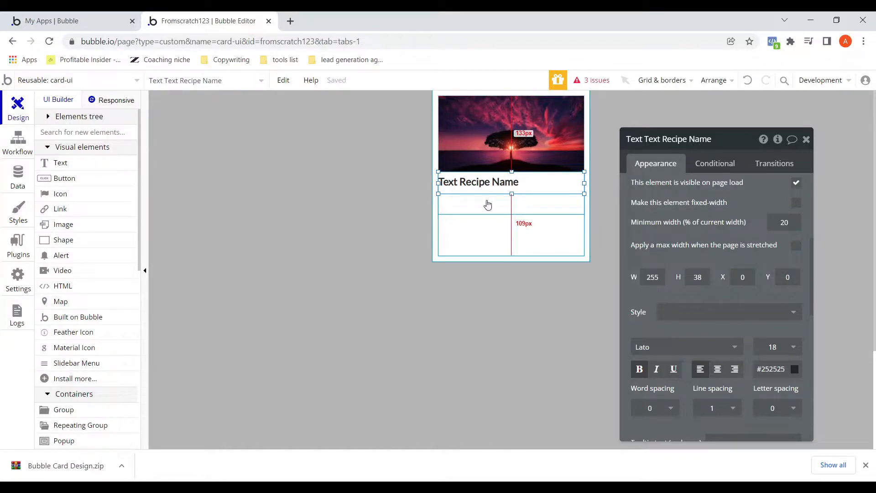
# Step: Draw a second text element about 147 px wide and 19 px high in Group B, directly beneath the recipe name
pyautogui.click(487, 203)
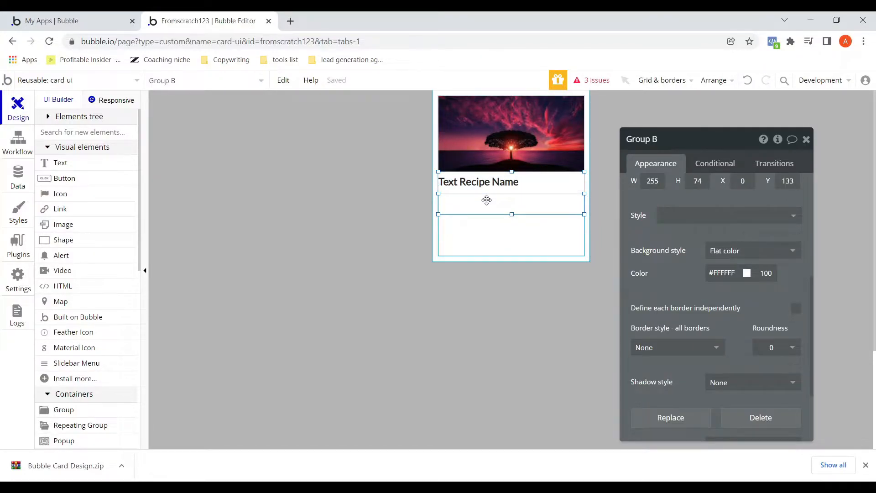
pyautogui.click(192, 196)
pyautogui.moveTo(442, 197)
pyautogui.mouseDown()
pyautogui.moveTo(516, 207)
pyautogui.moveTo(523, 199)
pyautogui.mouseUp()
pyautogui.click(464, 199)
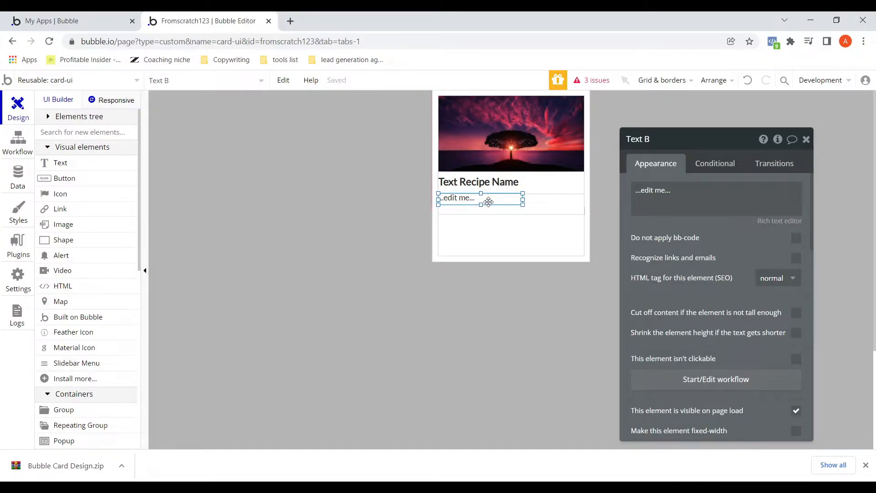
# Step: Set the second text element's height to 15
pyautogui.scroll(-4, 758, 310)
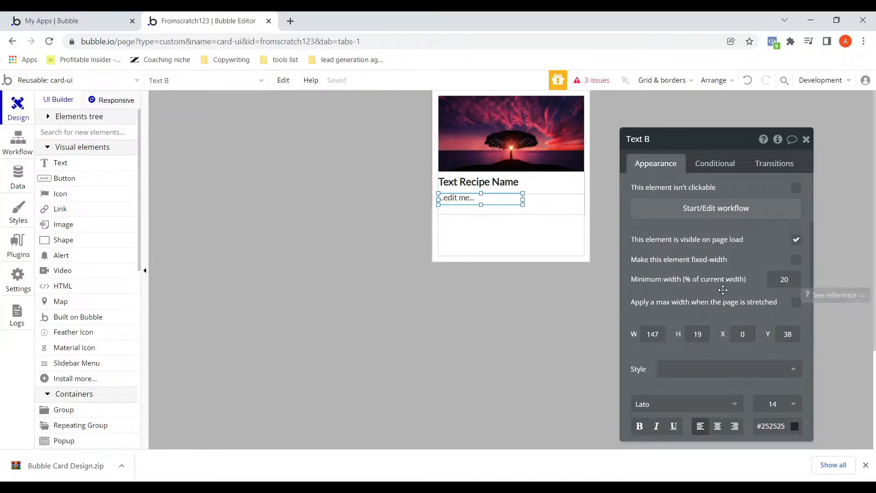
pyautogui.scroll(-3, 724, 292)
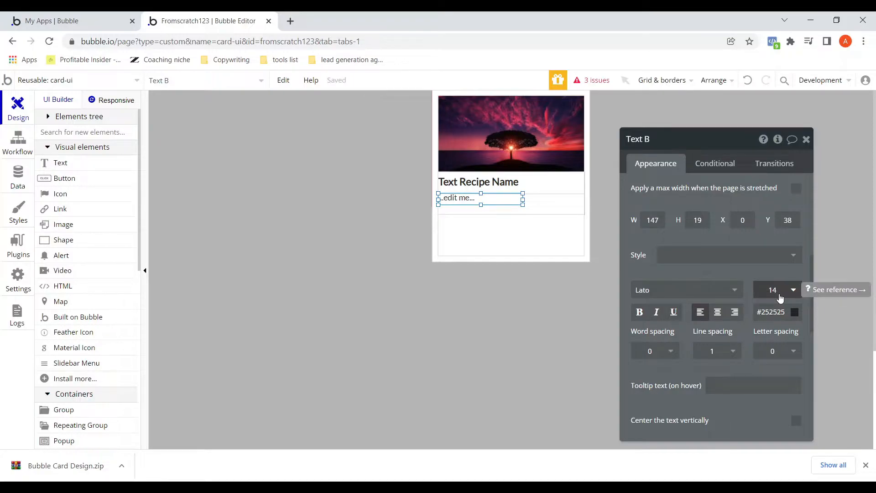
pyautogui.scroll(-2, 712, 352)
pyautogui.scroll(2, 721, 328)
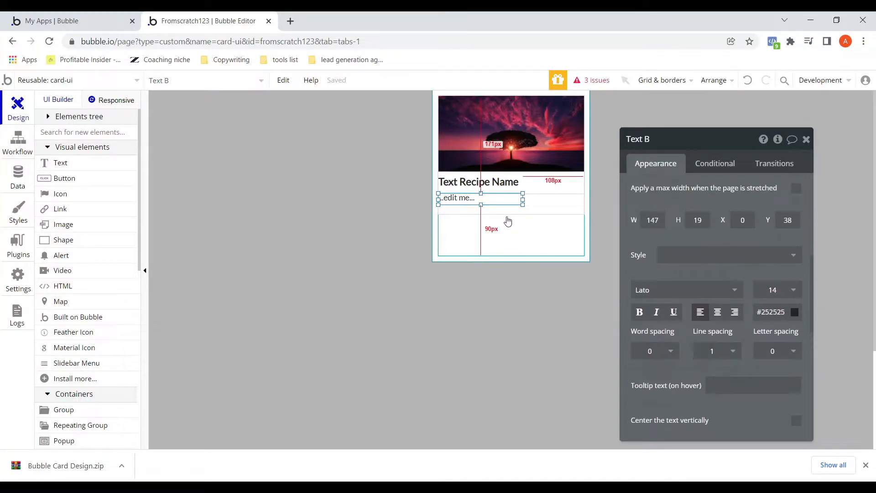
pyautogui.click(702, 222)
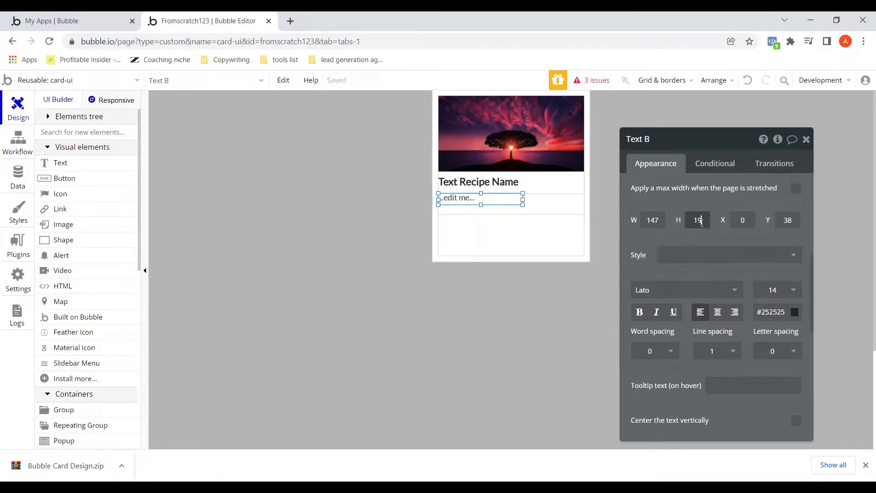
pyautogui.write('5')
pyautogui.click(683, 245)
# Step: Center the second text vertically in its element and widen the element to Group B's full width
pyautogui.scroll(-3, 712, 315)
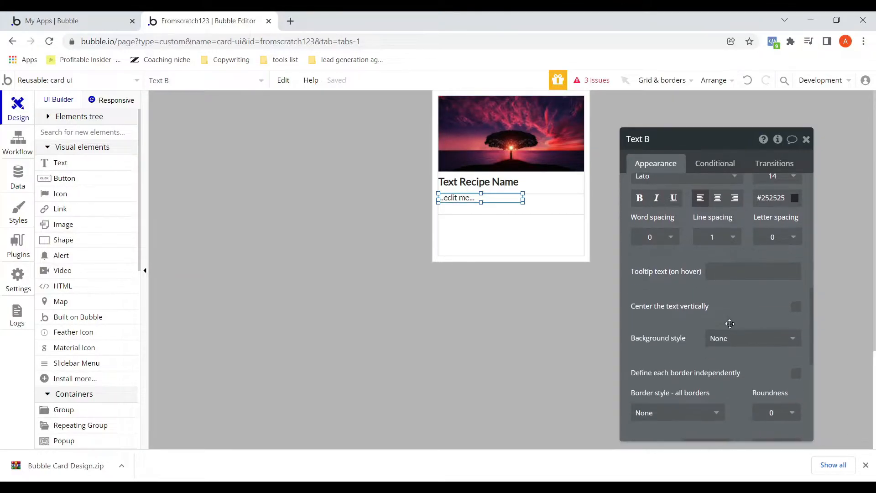
pyautogui.click(788, 309)
pyautogui.click(539, 210)
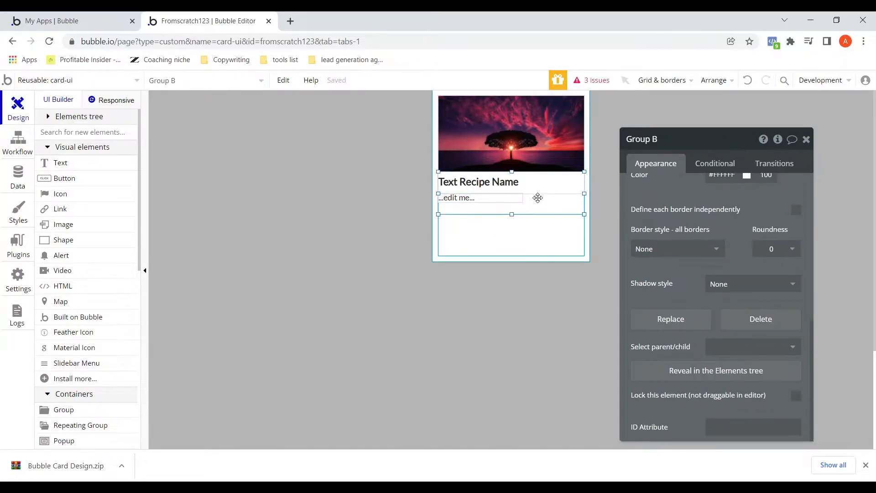
pyautogui.click(510, 201)
pyautogui.moveTo(523, 198); pyautogui.dragTo(584, 200)
# Step: Reduce Group B's height to 53 px so its lower edge meets the bottom of the second text element
pyautogui.click(511, 238)
pyautogui.click(493, 212)
pyautogui.moveTo(511, 214); pyautogui.dragTo(512, 202)
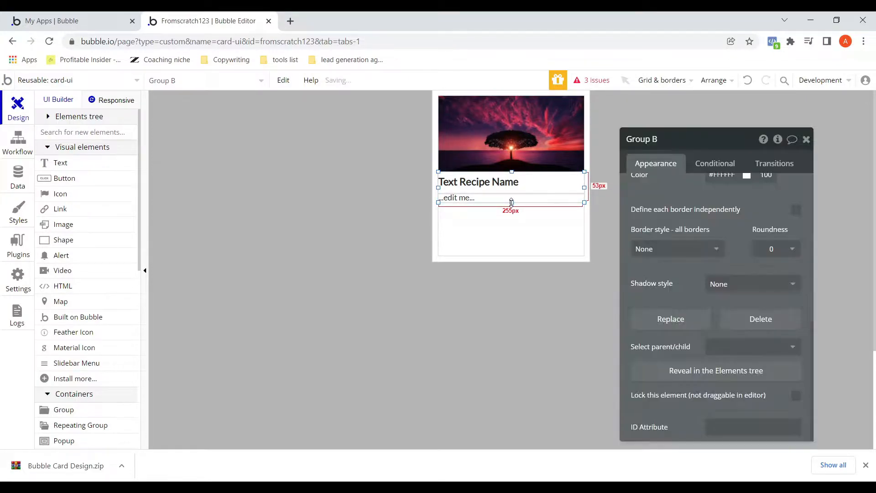
pyautogui.click(496, 225)
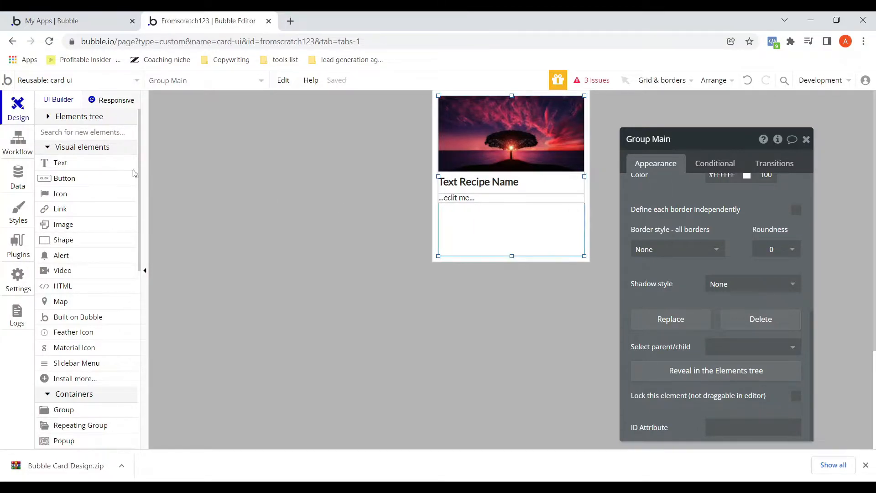
# Step: Draw a new group about 27 px high inside Group Main, directly beneath the second text and spanning its full 255 px width
pyautogui.scroll(-3, 66, 285)
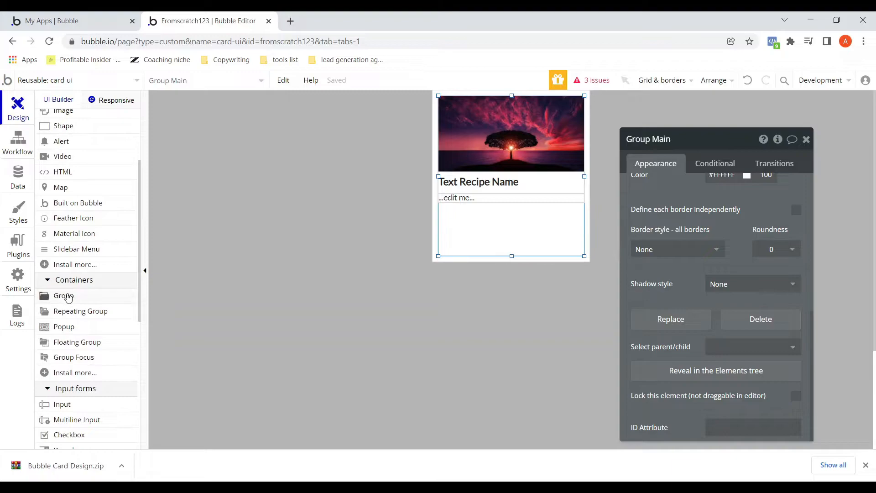
pyautogui.click(64, 296)
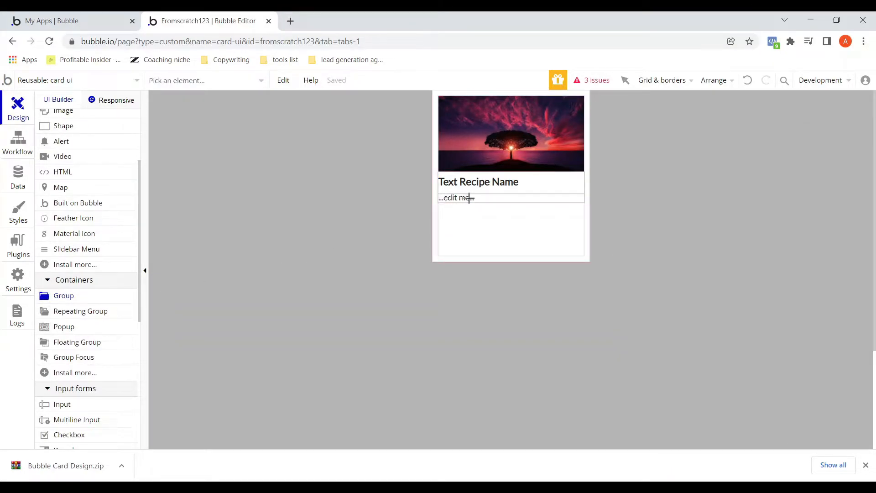
pyautogui.moveTo(443, 208); pyautogui.dragTo(541, 224)
pyautogui.moveTo(483, 219); pyautogui.dragTo(596, 209)
pyautogui.click(519, 232)
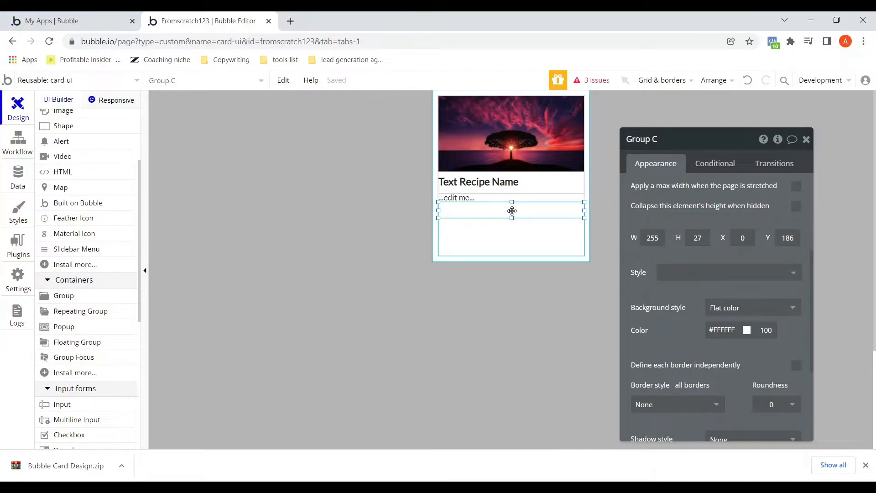
pyautogui.scroll(4, 696, 260)
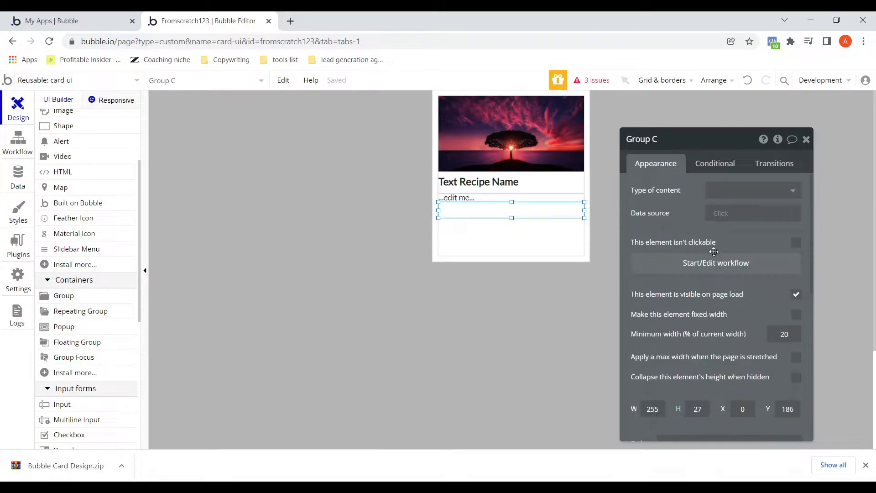
pyautogui.scroll(-8, 687, 228)
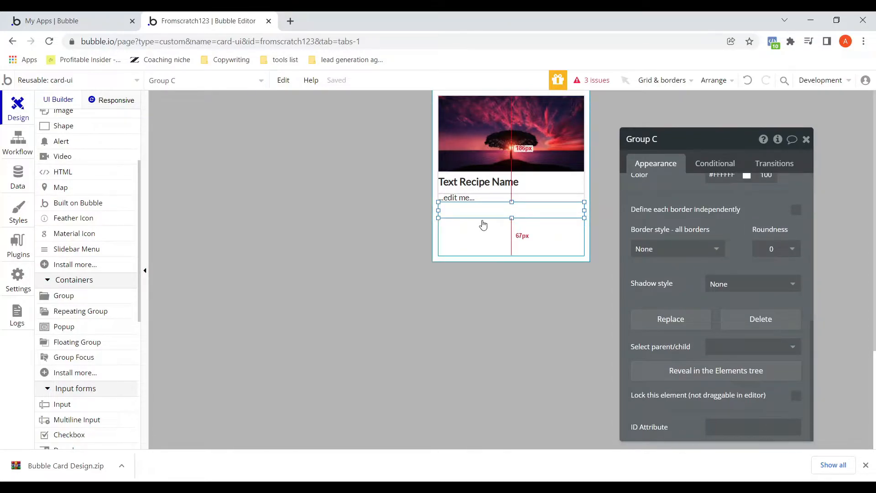
pyautogui.click(61, 178)
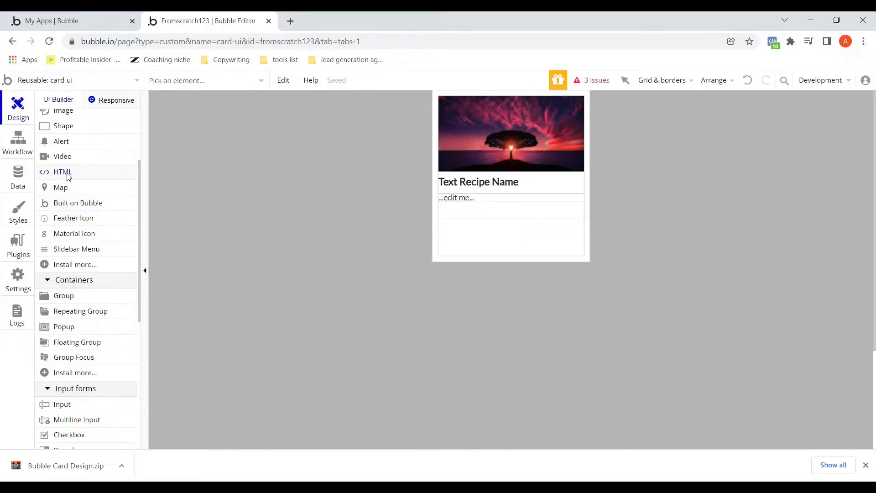
pyautogui.click(497, 212)
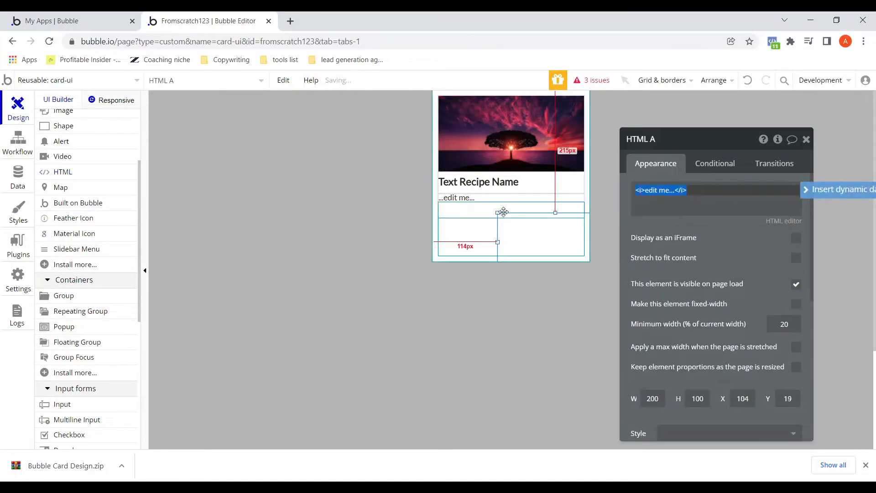
pyautogui.press('Delete')
# Step: Increase Group C's height to 45 px and draw an HTML element about 216 by 31 px inside it
pyautogui.click(502, 207)
pyautogui.moveTo(512, 219); pyautogui.dragTo(512, 228)
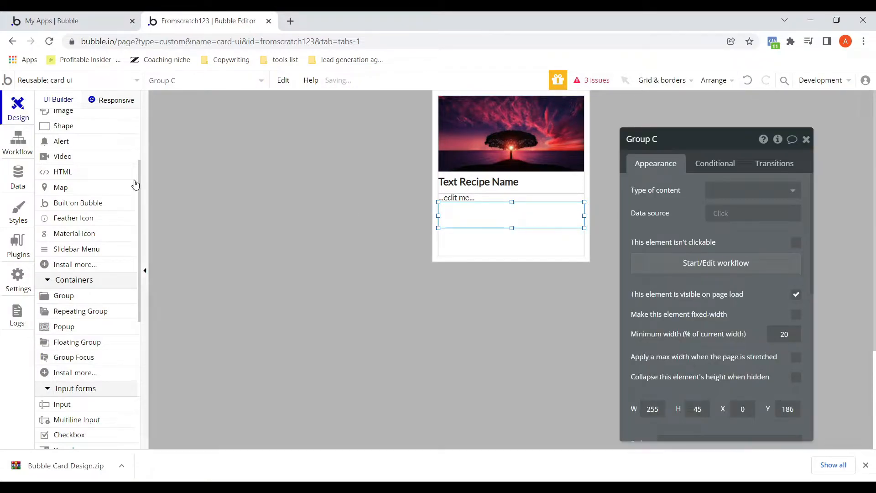
pyautogui.click(63, 172)
pyautogui.moveTo(448, 208); pyautogui.dragTo(571, 224)
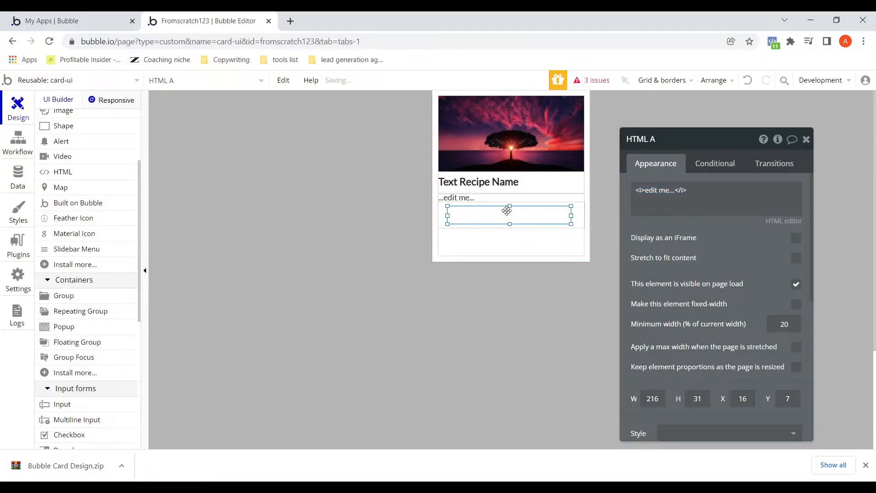
# Step: Stretch the HTML element to fill Group C completely, 255 px wide and 45 px high at X 0, Y 0
pyautogui.moveTo(509, 206); pyautogui.dragTo(510, 202)
pyautogui.moveTo(448, 213); pyautogui.dragTo(439, 214)
pyautogui.moveTo(571, 214); pyautogui.dragTo(584, 214)
pyautogui.moveTo(512, 224); pyautogui.dragTo(512, 228)
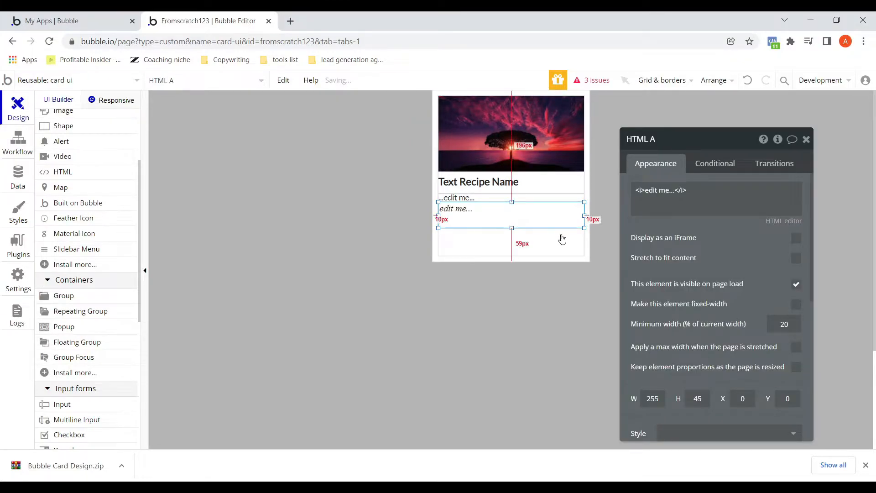
# Step: Replace the HTML element's placeholder code with the text Tags
pyautogui.tripleClick(696, 189)
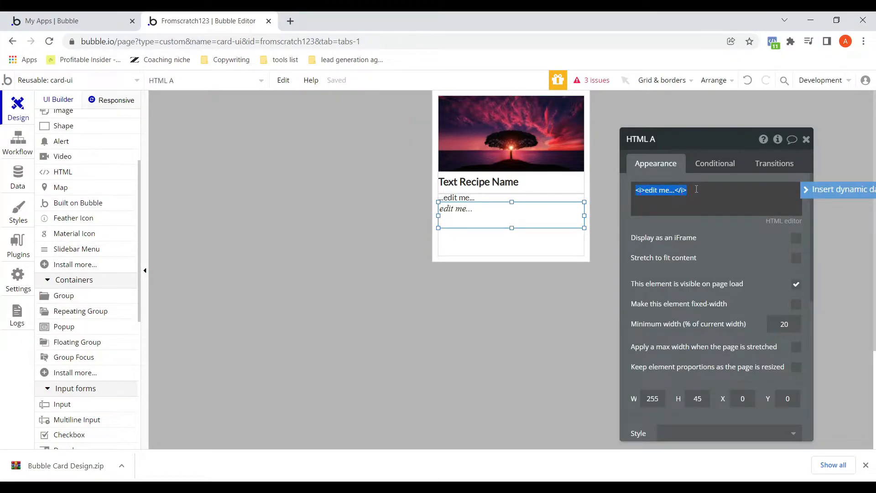
pyautogui.write('Tags')
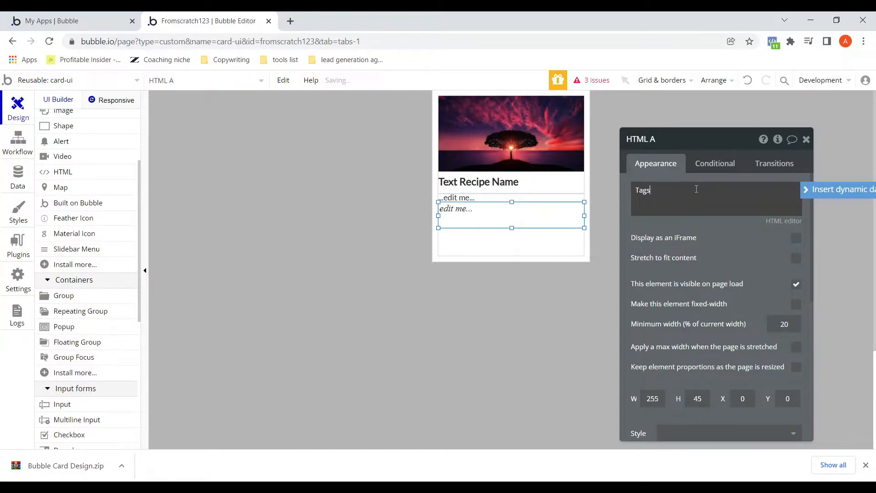
pyautogui.click(704, 231)
pyautogui.scroll(-3, 717, 288)
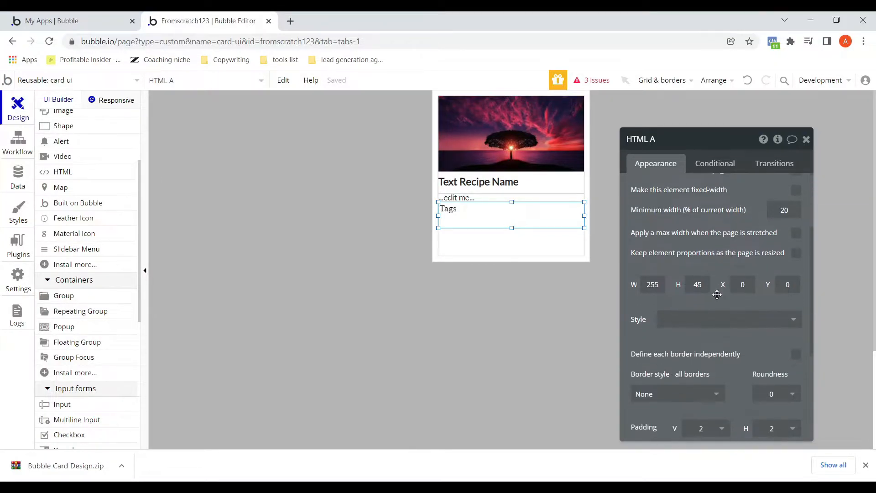
pyautogui.scroll(-4, 717, 297)
pyautogui.scroll(3, 713, 287)
pyautogui.scroll(-3, 714, 282)
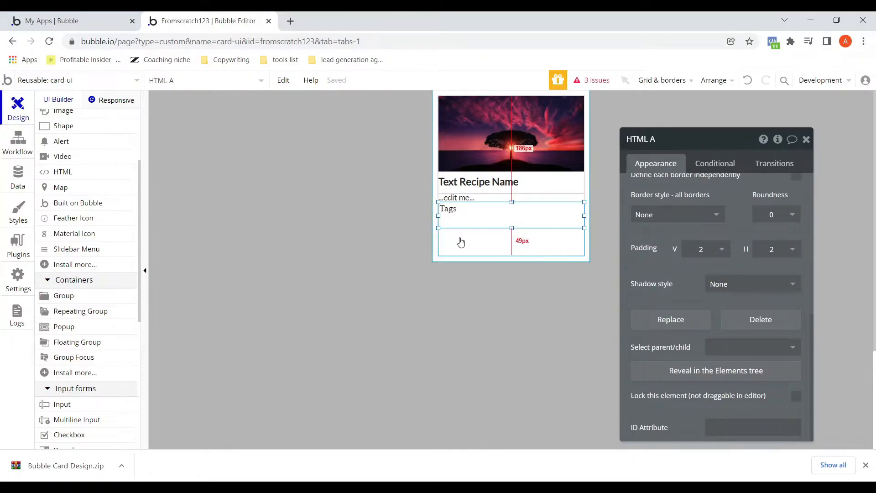
pyautogui.click(459, 239)
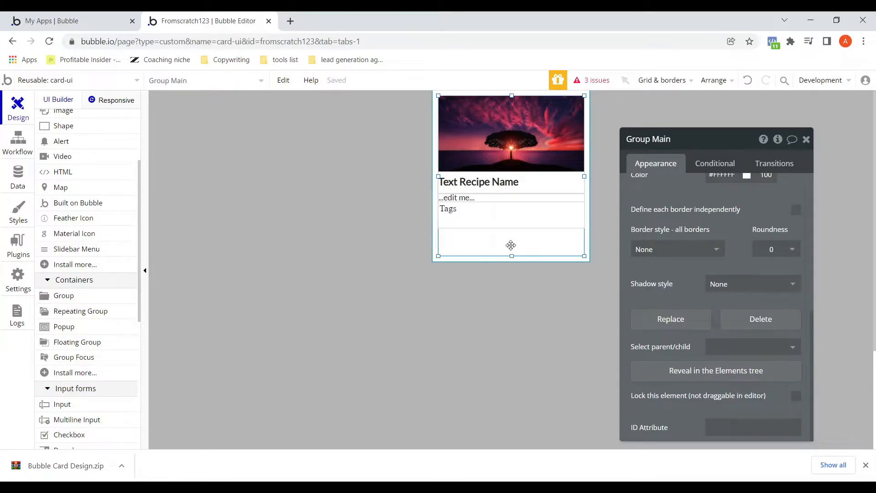
pyautogui.click(471, 306)
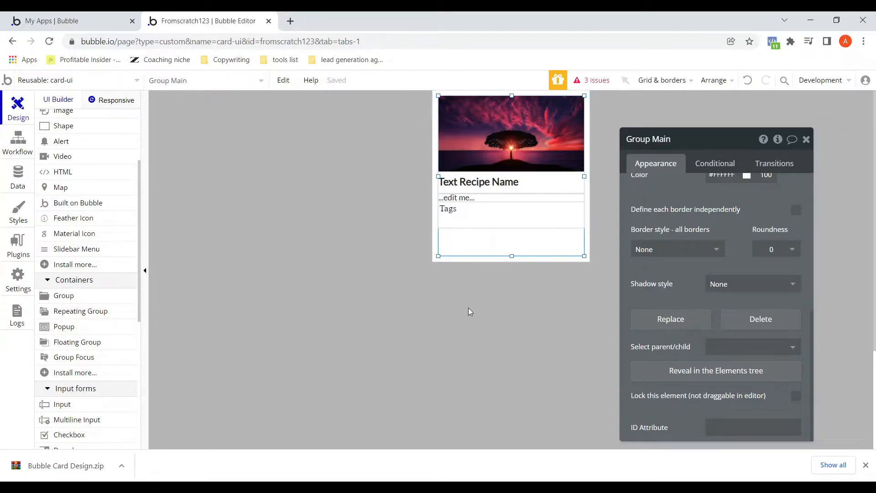
# Step: Create a new page named test-card-ui and close its property editor
pyautogui.click(136, 81)
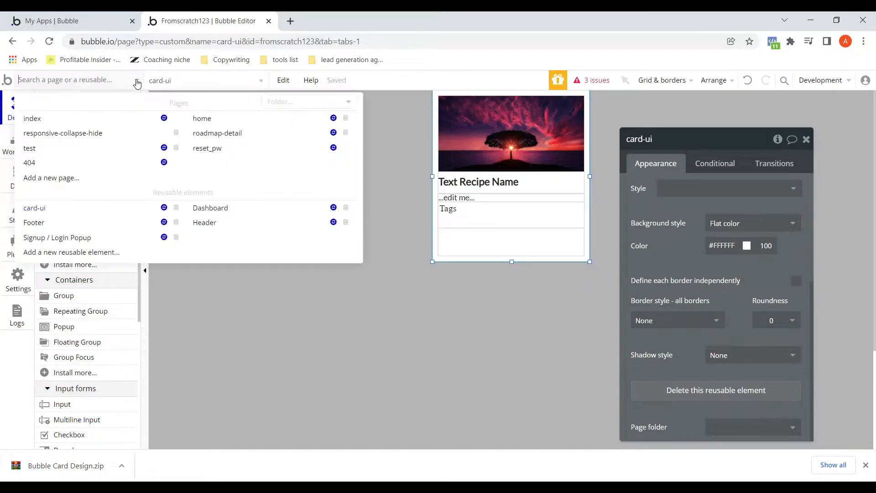
pyautogui.click(69, 178)
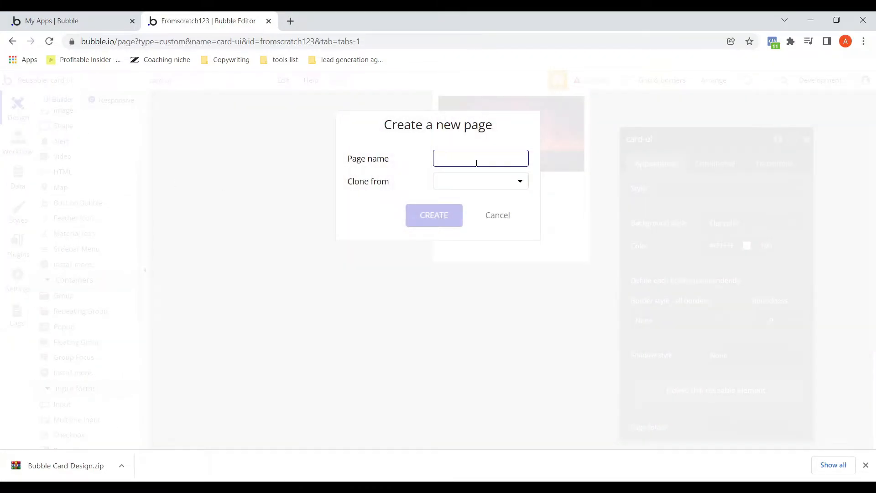
pyautogui.write('T')
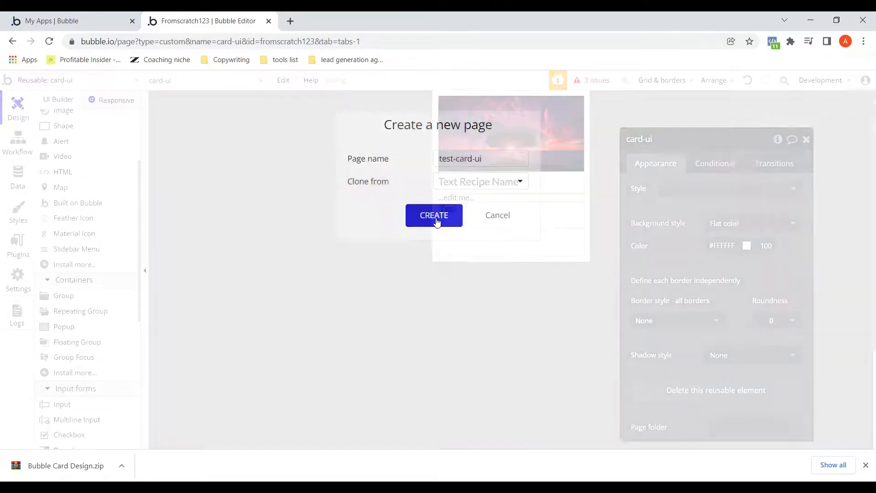
pyautogui.click(434, 219)
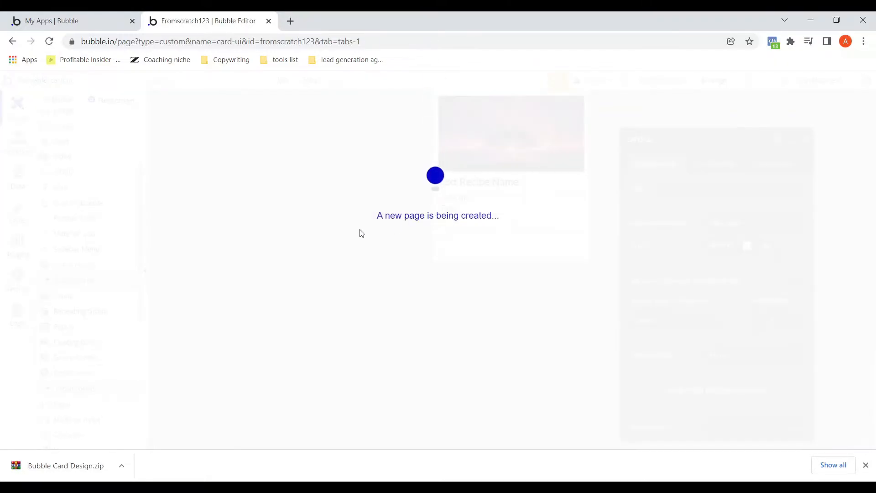
pyautogui.click(390, 247)
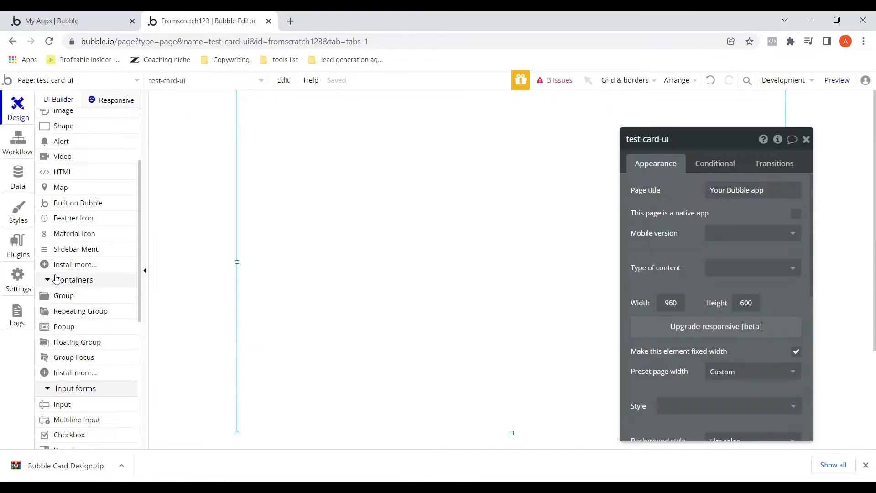
pyautogui.click(807, 140)
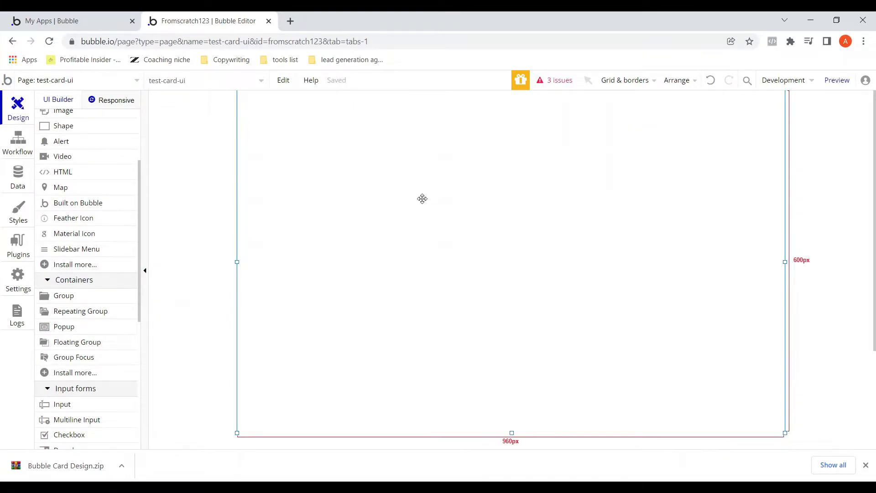
# Step: Place the card-ui reusable element on the test-card-ui page
pyautogui.scroll(-2, 106, 261)
pyautogui.scroll(-6, 106, 261)
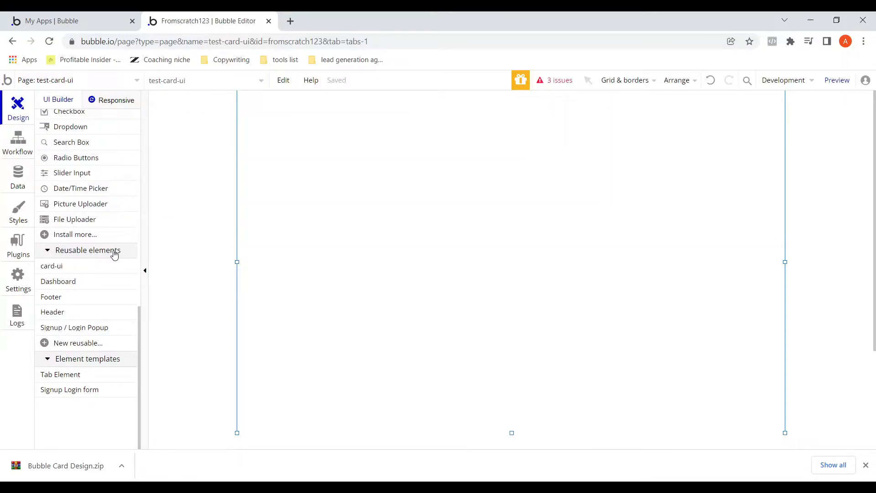
pyautogui.moveTo(52, 271)
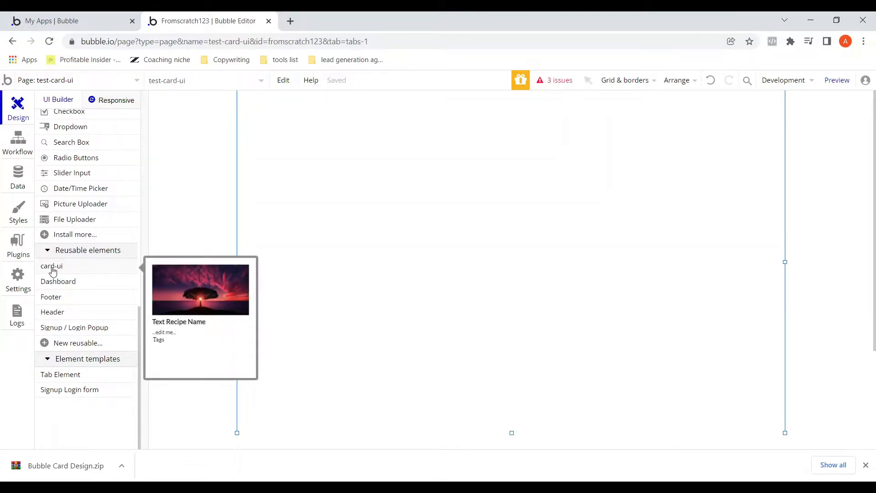
pyautogui.click(52, 269)
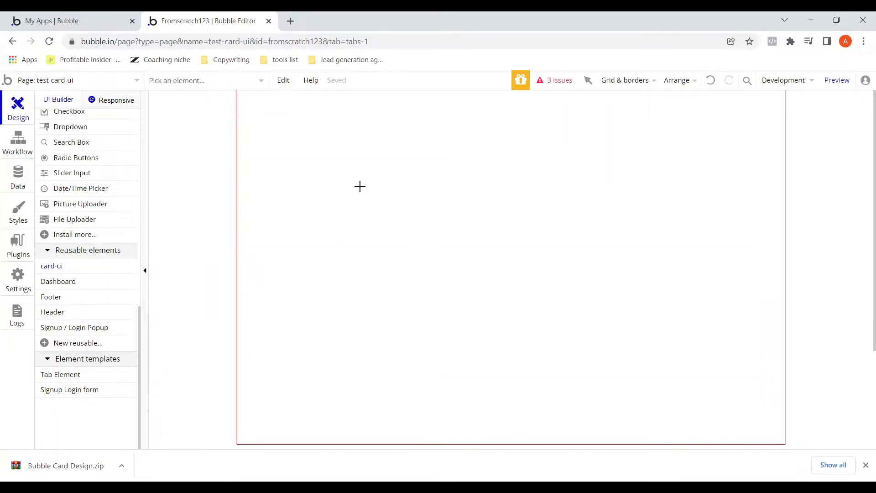
pyautogui.click(362, 178)
# Step: Move the card to about Y 101 on the page and center it horizontally
pyautogui.moveTo(465, 246); pyautogui.dragTo(532, 218)
pyautogui.rightClick(531, 221)
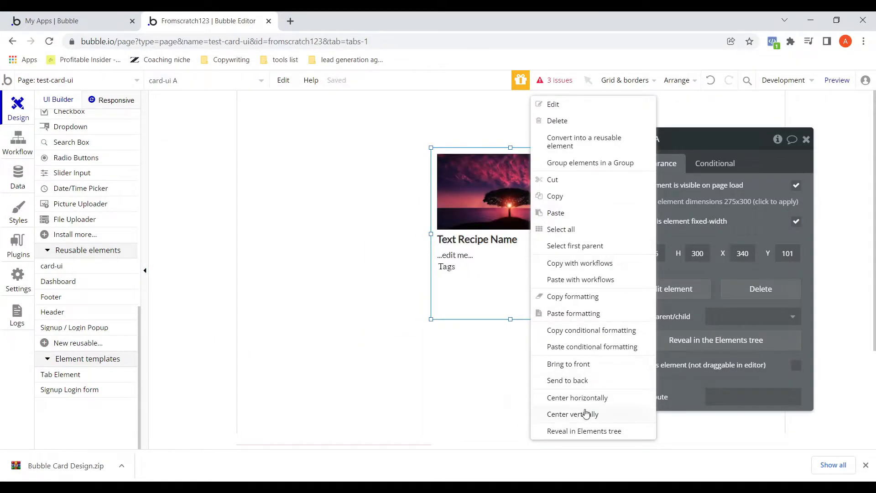
pyautogui.click(577, 397)
pyautogui.click(357, 304)
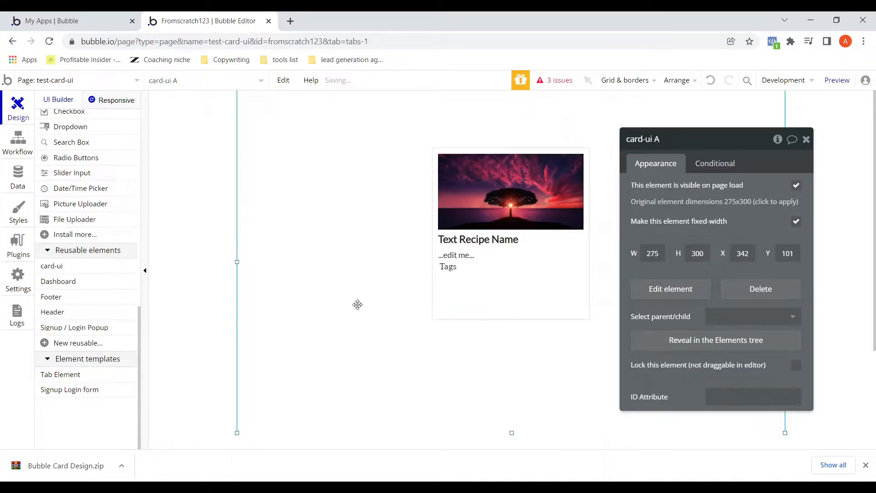
# Step: Preview the test-card-ui page in the browser and reopen the card-ui reusable element in the editor
pyautogui.click(837, 80)
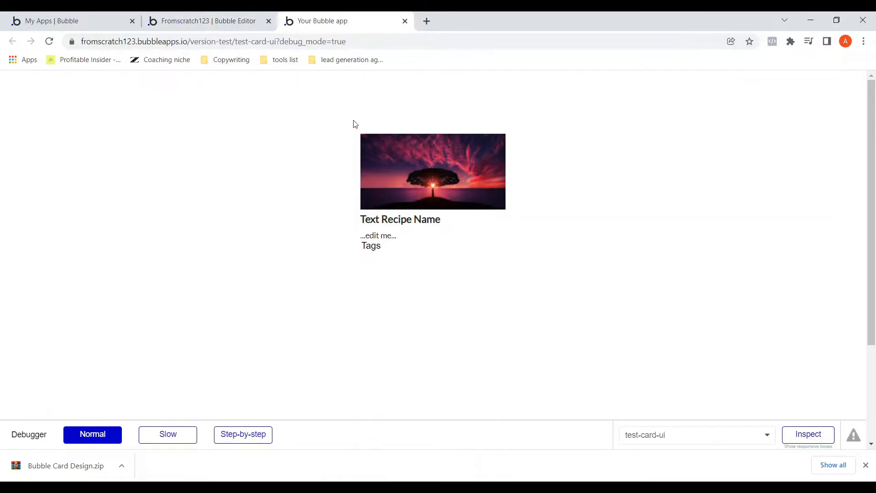
pyautogui.click(174, 21)
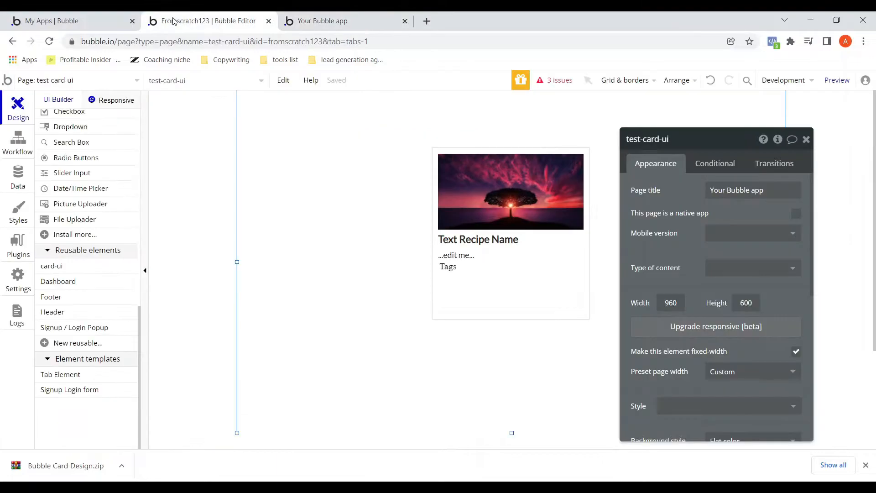
pyautogui.click(132, 82)
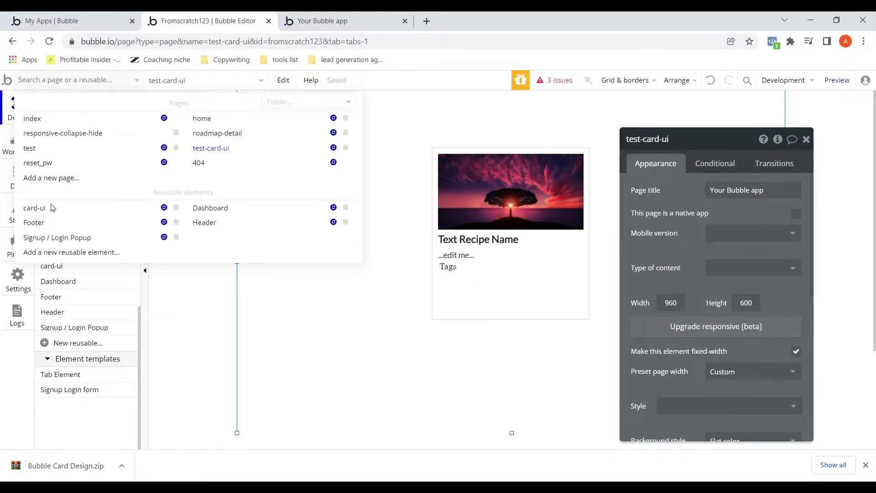
pyautogui.click(35, 209)
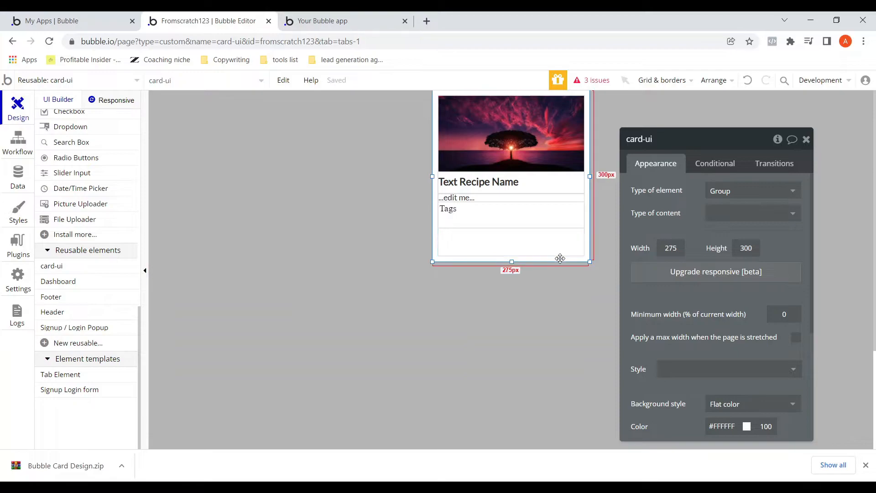
# Step: Give the card-ui element an Outset shadow style, leaving its border and roundness as they are
pyautogui.scroll(-4, 758, 288)
pyautogui.scroll(-1, 758, 288)
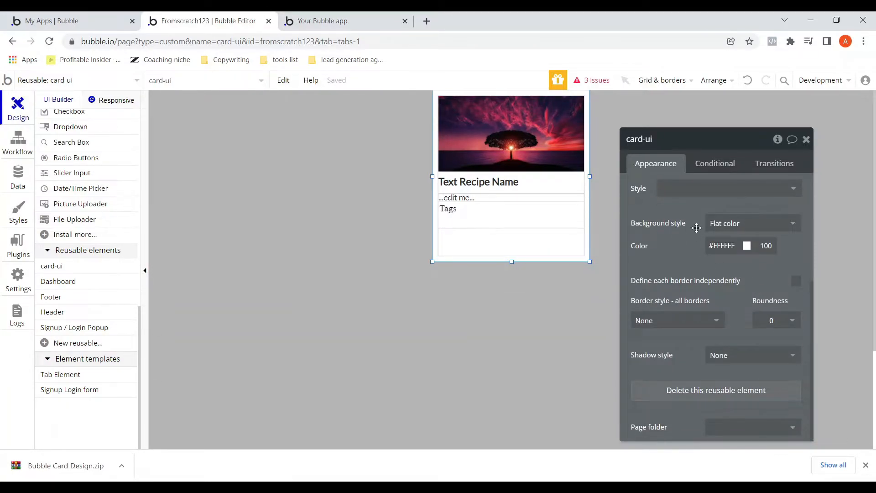
pyautogui.click(680, 319)
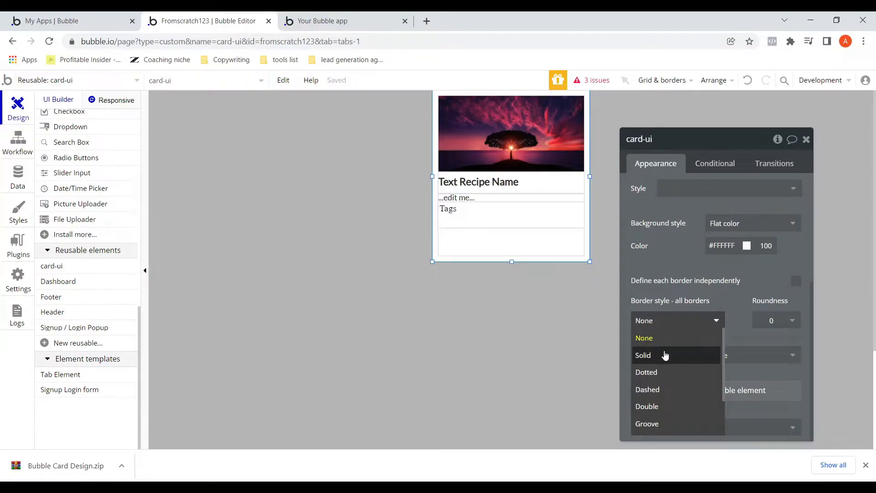
pyautogui.click(756, 323)
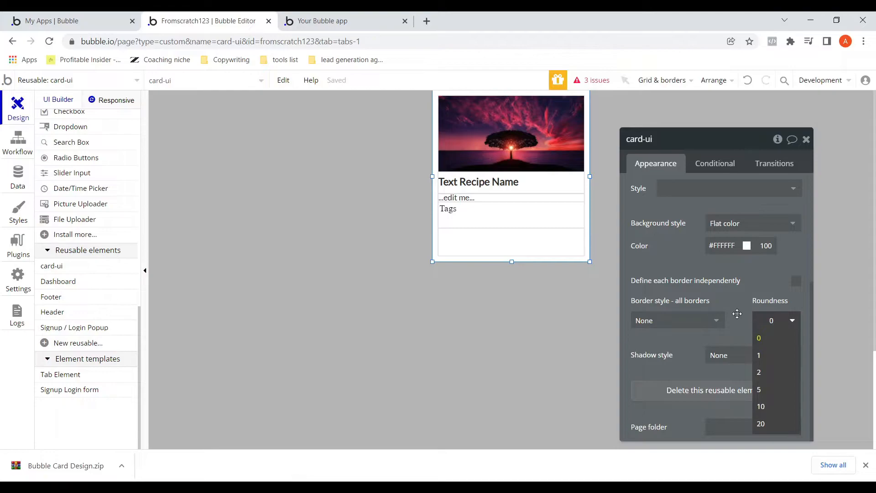
pyautogui.click(715, 357)
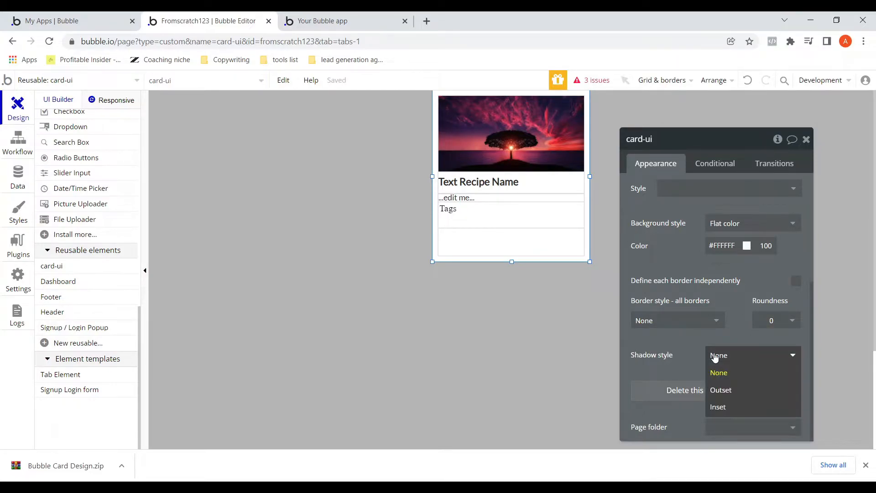
pyautogui.click(721, 390)
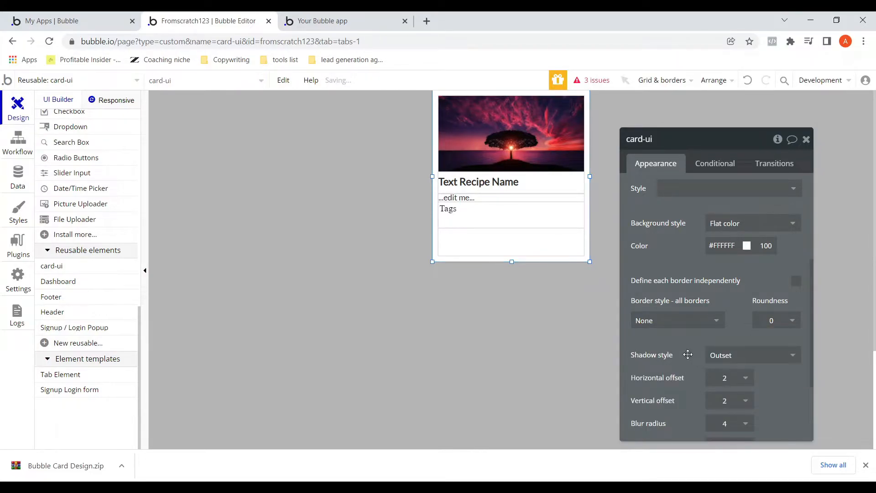
# Step: Set the card shadow's color opacity to 50 and reload the page preview to check it
pyautogui.scroll(-2, 686, 354)
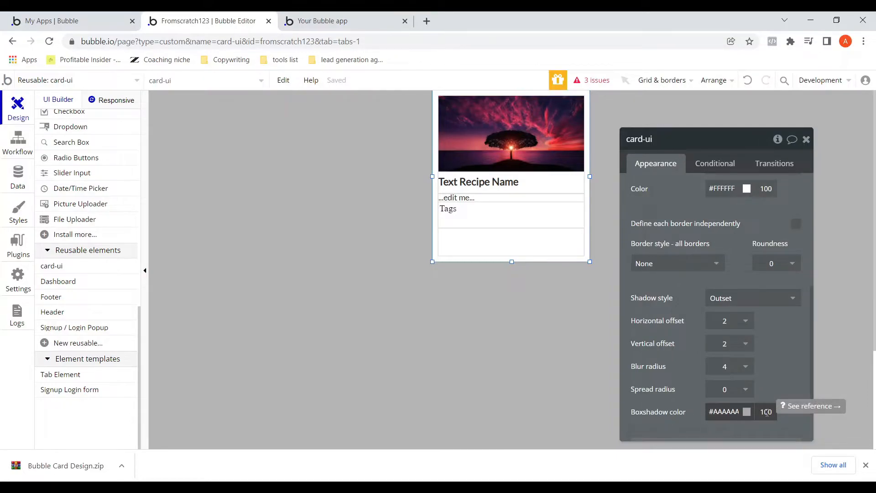
pyautogui.moveTo(766, 412); pyautogui.dragTo(758, 412)
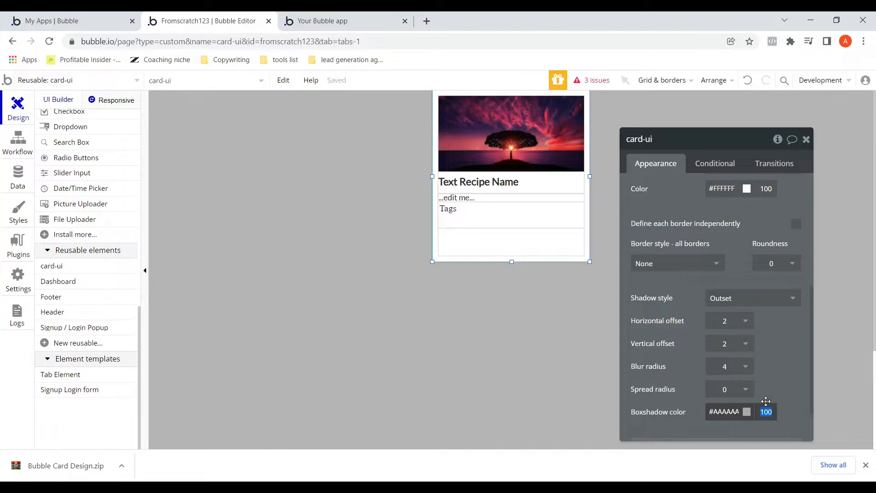
pyautogui.write('50')
pyautogui.click(773, 382)
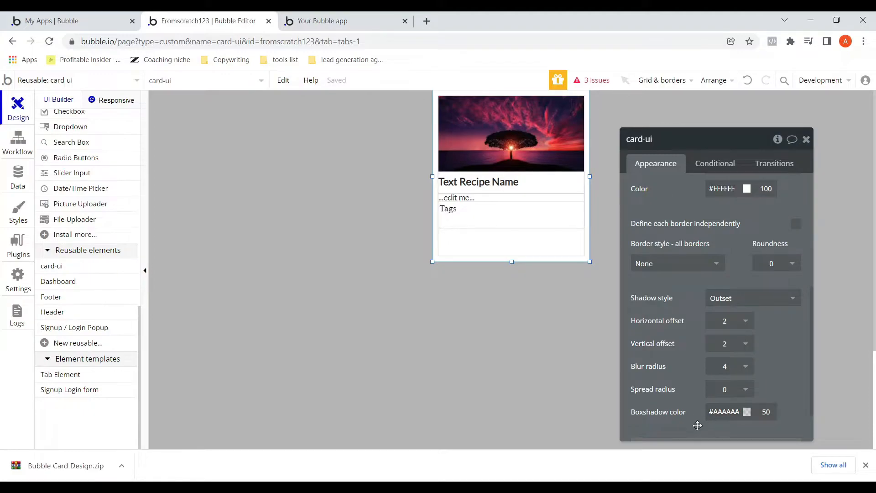
pyautogui.click(319, 26)
pyautogui.hotkey('ctrl', 'r')
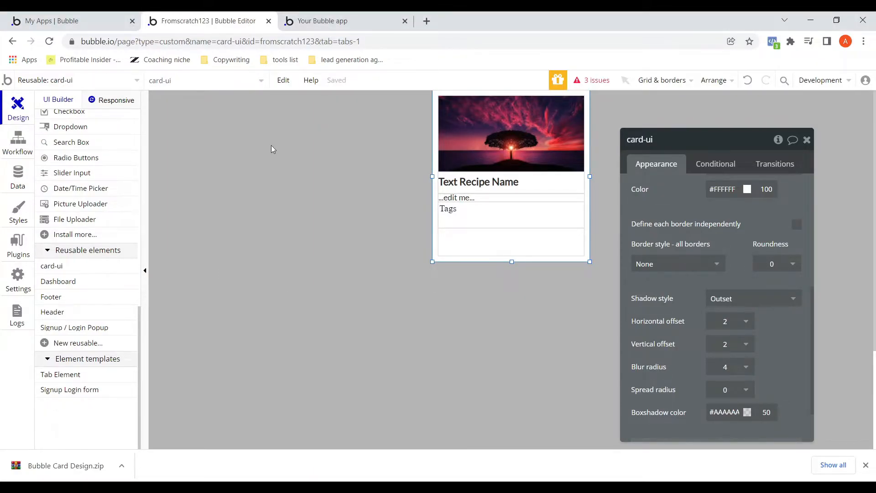
# Step: Find Bubble's own Airtable plugin in the plugin library and install it in the app
pyautogui.click(12, 248)
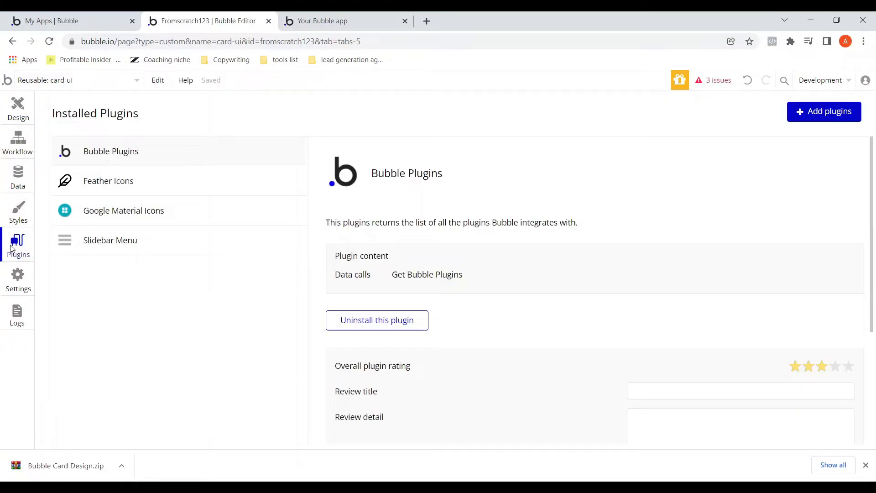
pyautogui.click(810, 112)
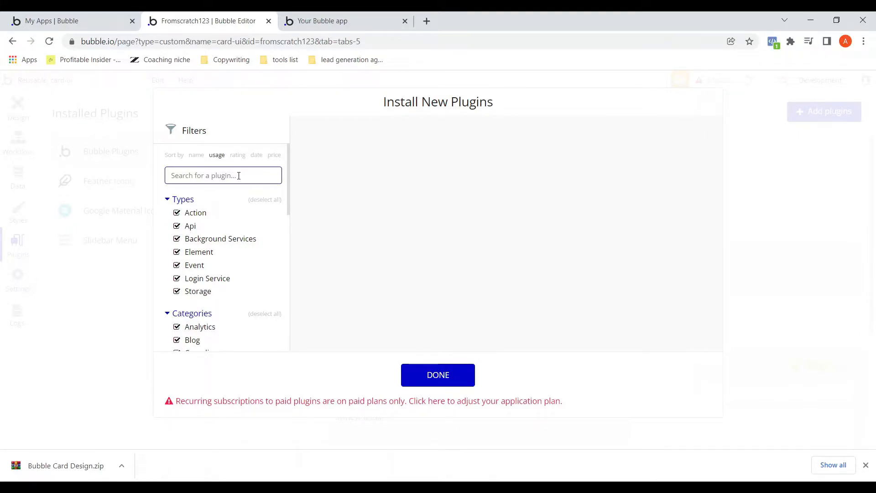
pyautogui.write('airtable')
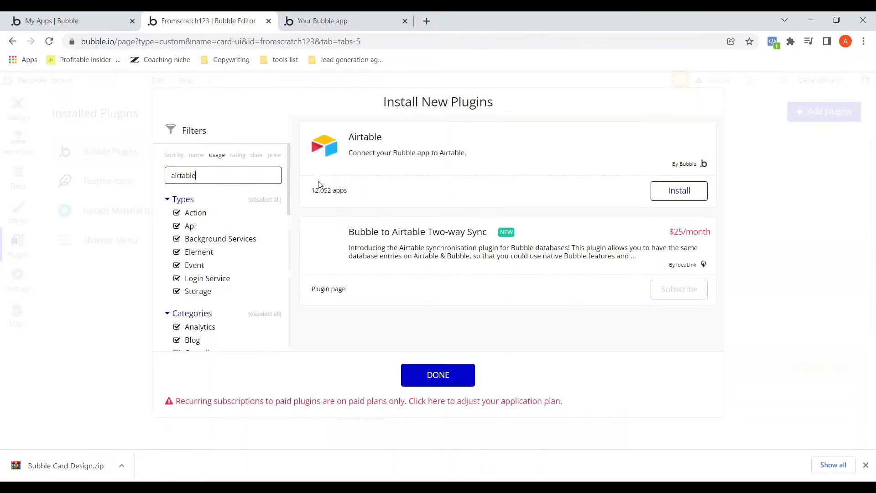
pyautogui.click(679, 191)
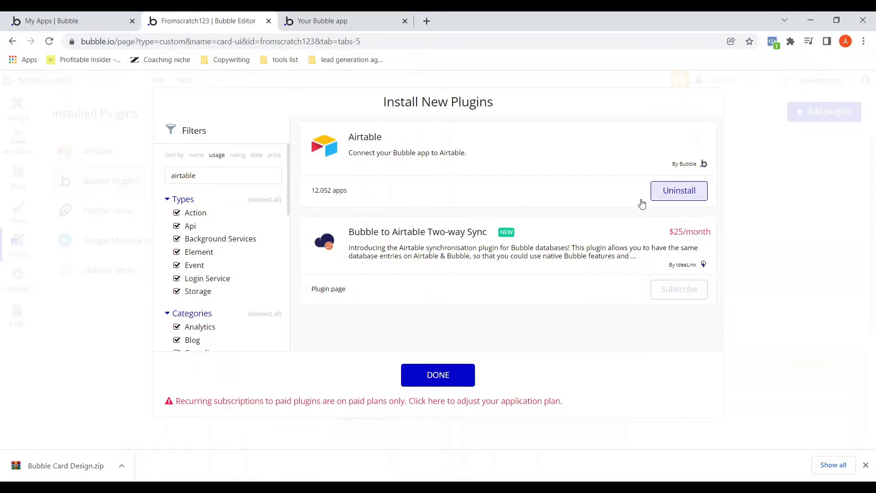
pyautogui.click(437, 379)
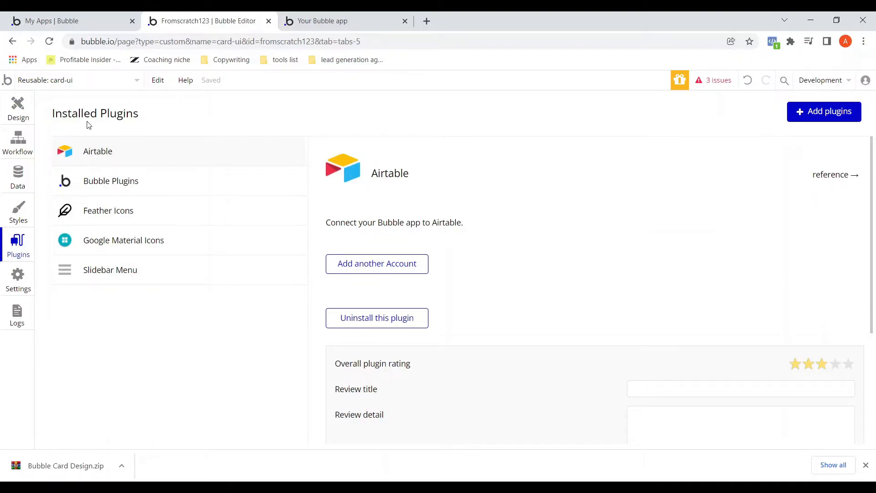
# Step: Add an account to the Airtable plugin and label it Food Blog
pyautogui.click(352, 273)
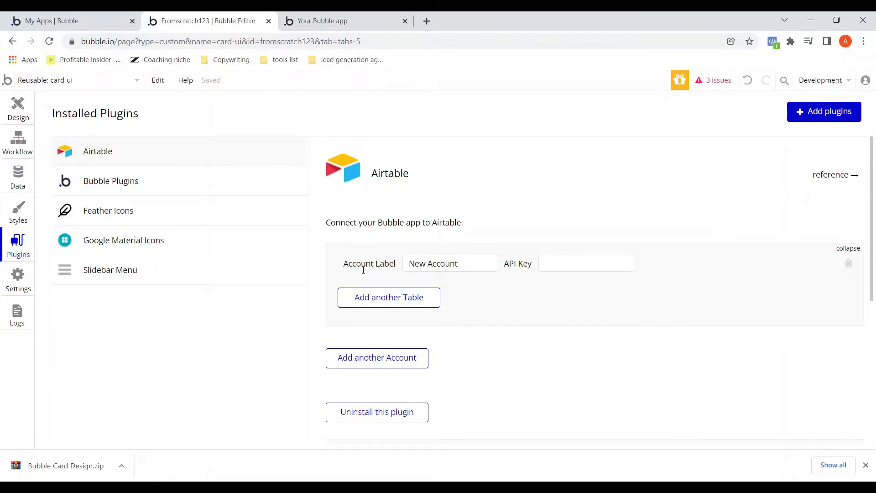
pyautogui.moveTo(458, 264); pyautogui.dragTo(408, 263)
pyautogui.write('Food ')
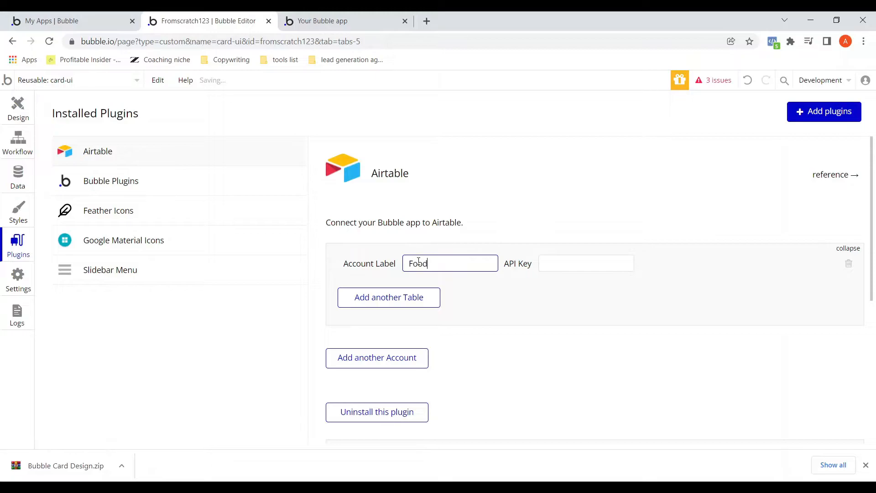
pyautogui.write('Blog')
pyautogui.click(551, 260)
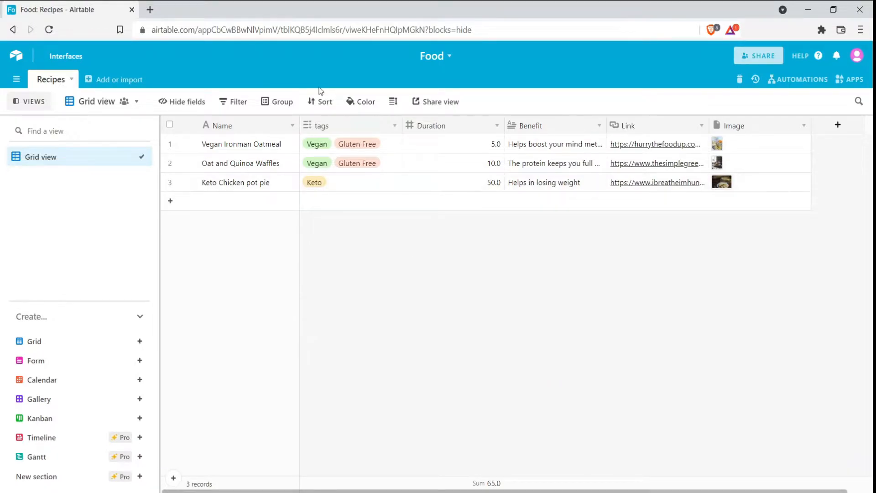
# Step: In Airtable, open the account overview page from the Food base and copy the personal API key
pyautogui.click(857, 60)
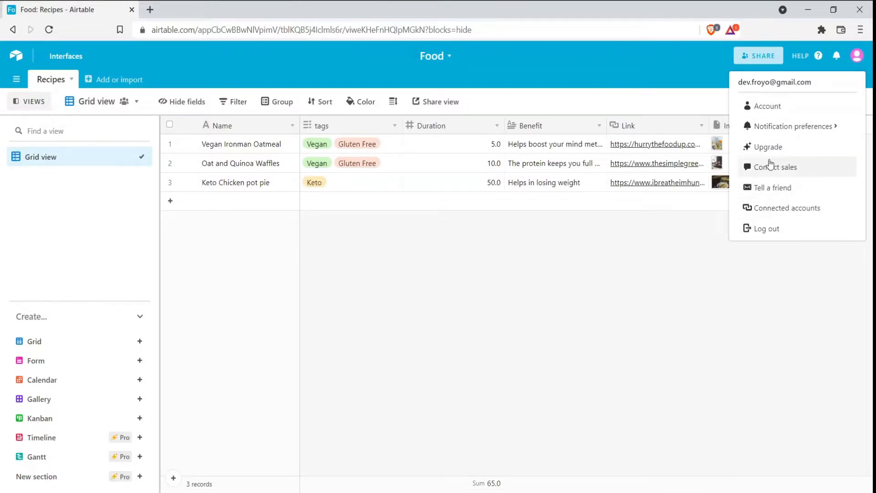
pyautogui.click(766, 108)
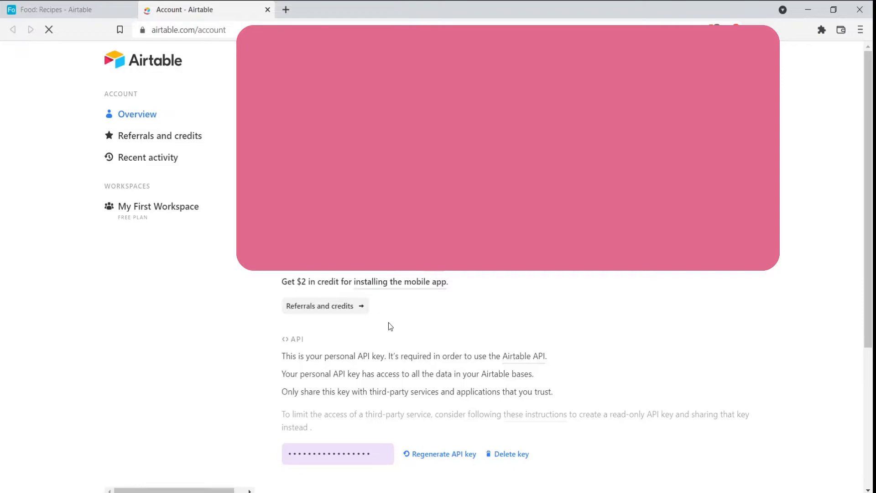
pyautogui.scroll(-3, 388, 322)
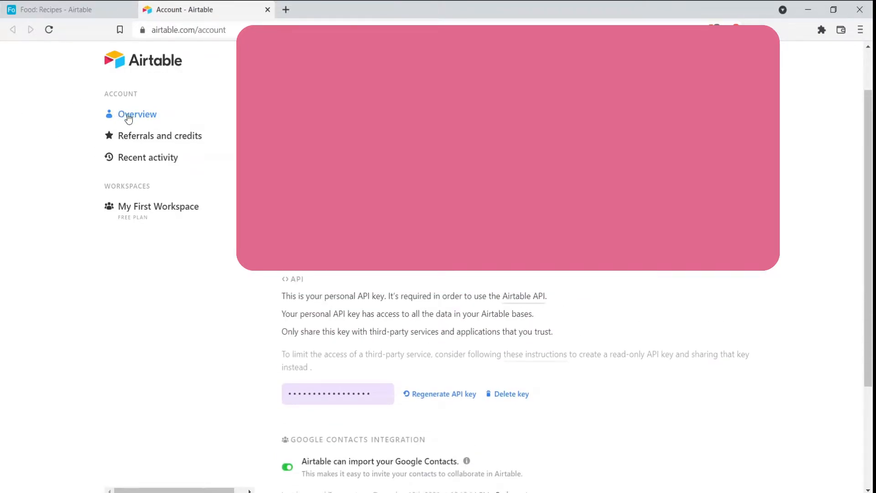
pyautogui.scroll(-3, 294, 286)
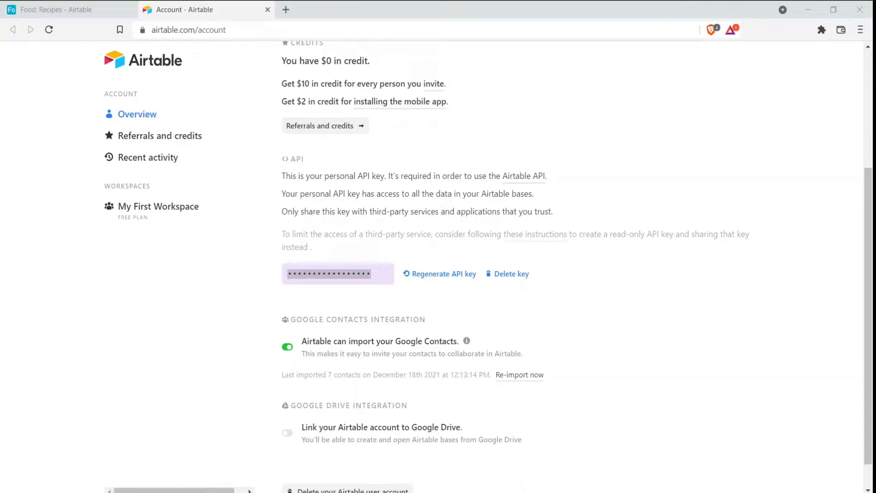
# Step: Switch back to Bubble and paste the Airtable API key into the Food Blog account's API Key field
pyautogui.hotkey('alt', 'Tab')
pyautogui.click(548, 269)
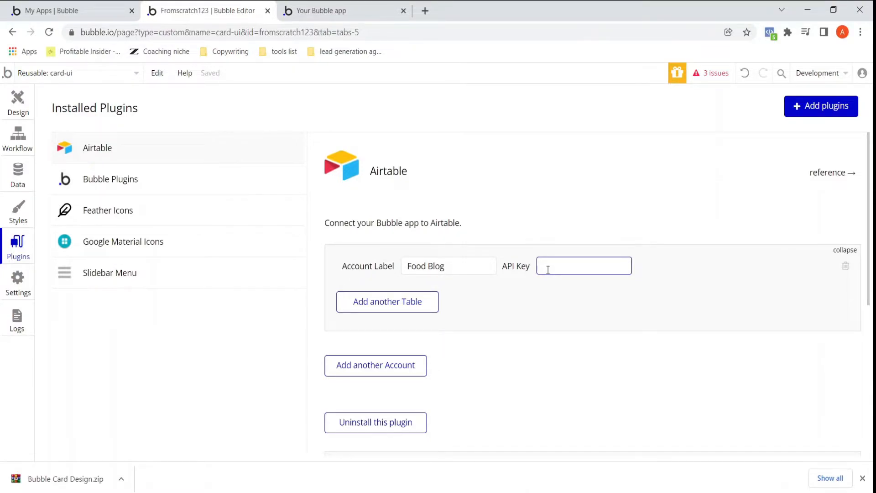
pyautogui.hotkey('ctrl', 'v')
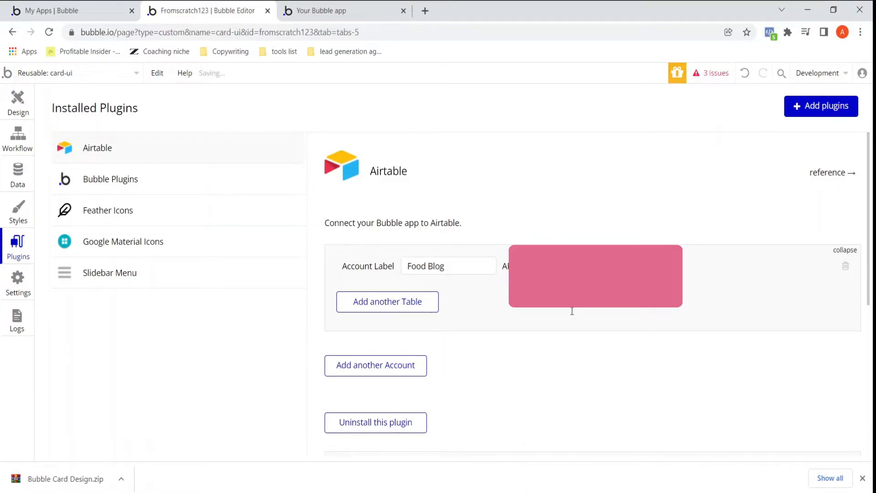
# Step: Add the Recipes table from the Food base to the Food Blog account, then initialize it and save its schema
pyautogui.click(399, 309)
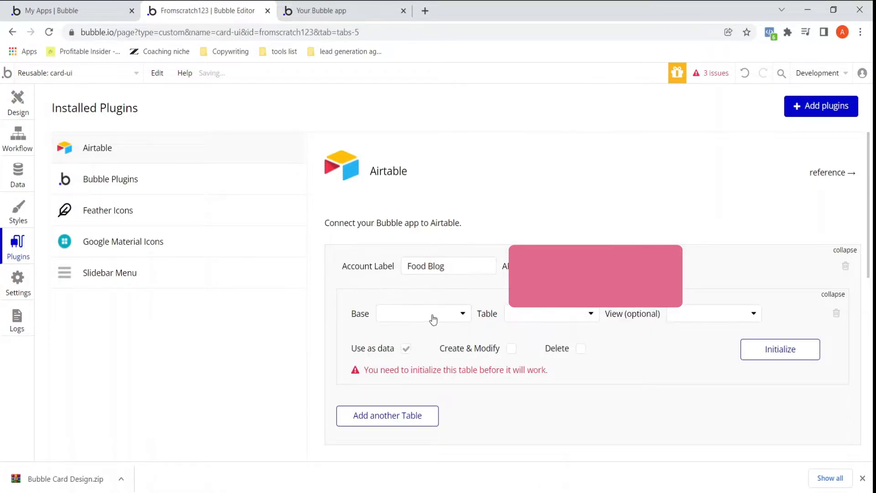
pyautogui.click(463, 313)
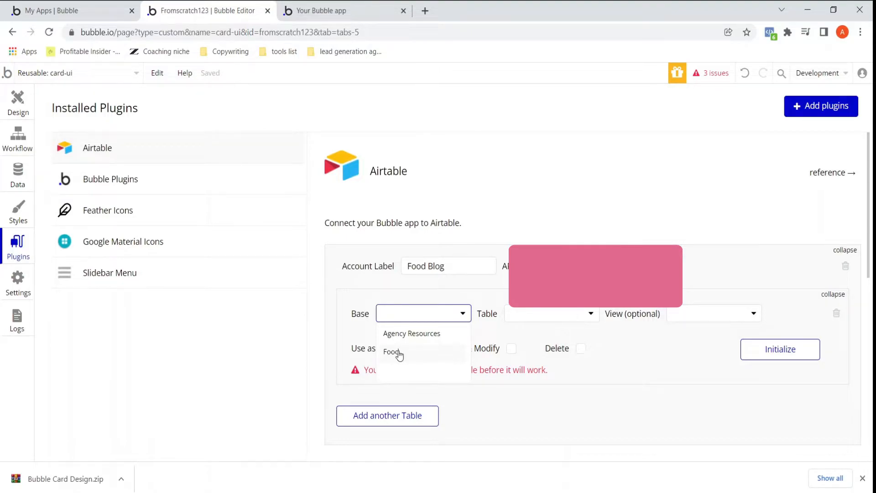
pyautogui.click(400, 354)
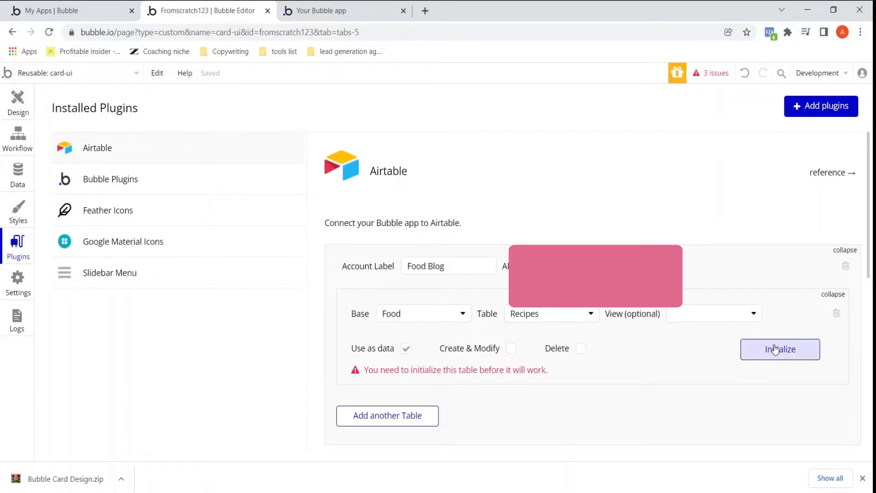
pyautogui.click(775, 349)
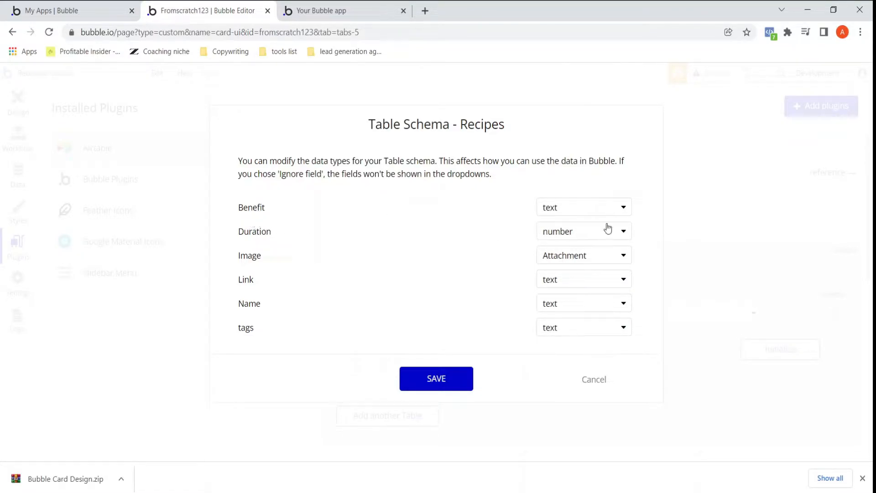
pyautogui.click(442, 377)
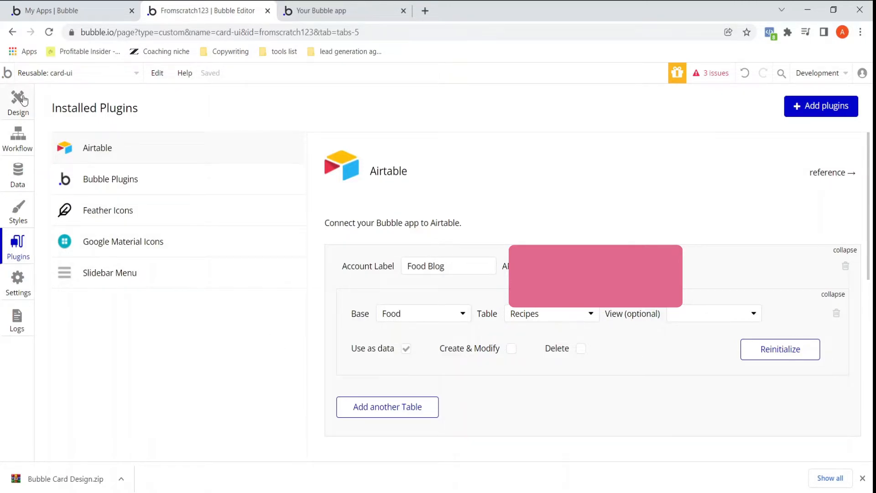
# Step: Return to the card-ui design and set the reusable element's type of content to Recipes
pyautogui.click(18, 100)
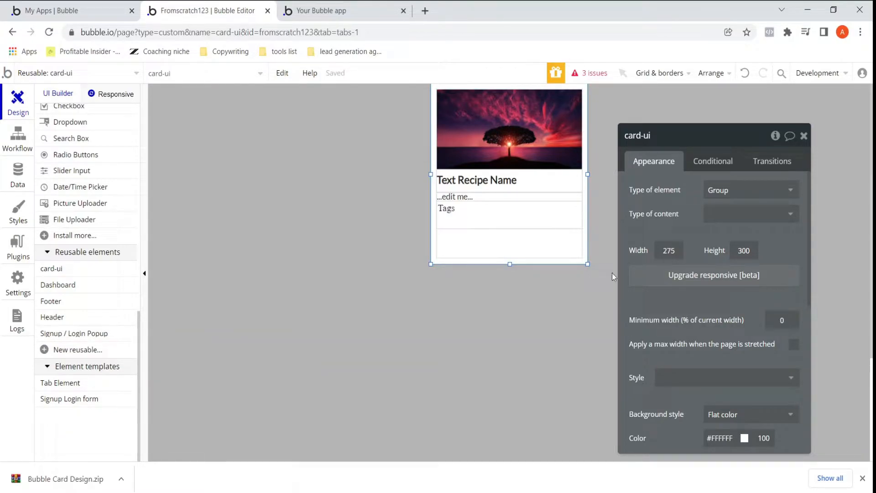
pyautogui.click(725, 219)
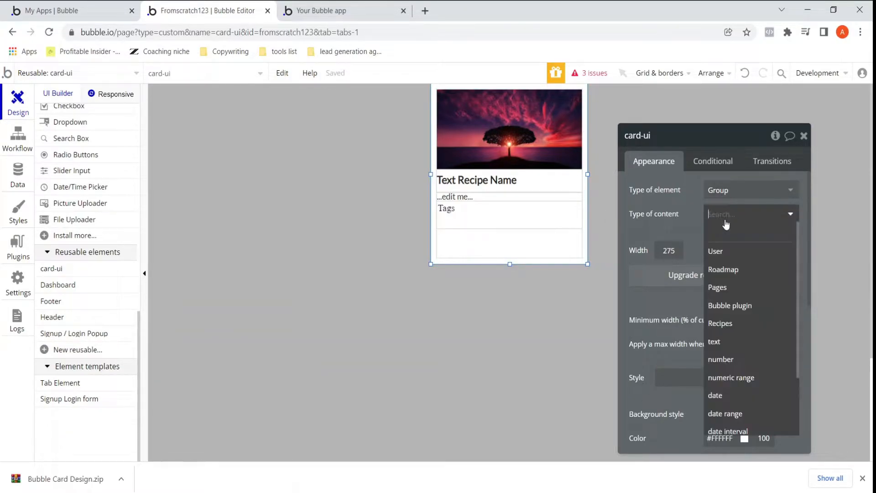
pyautogui.click(726, 325)
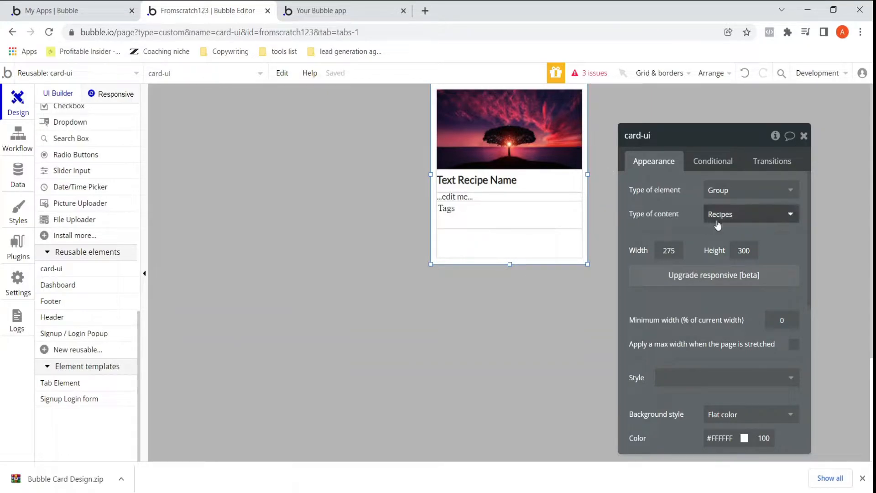
# Step: Set Group Main's type of content to Recipes and its data source to Parent group's Recipes
pyautogui.click(551, 247)
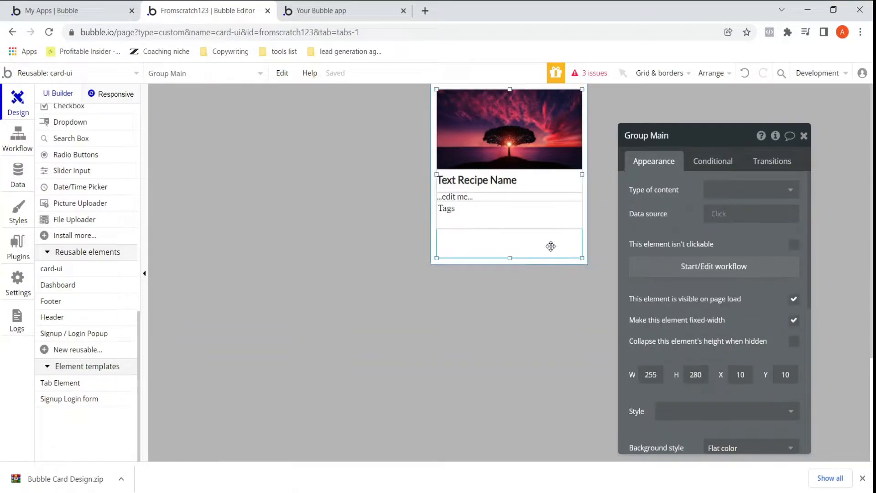
pyautogui.click(749, 190)
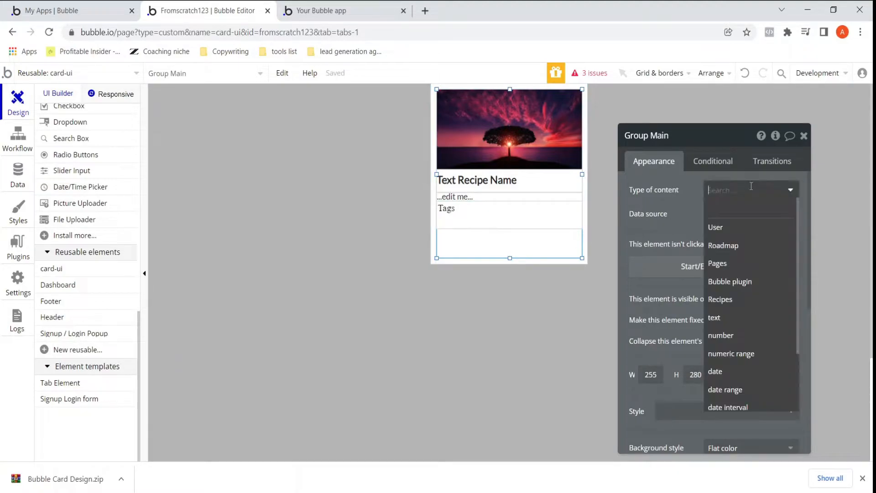
pyautogui.click(726, 300)
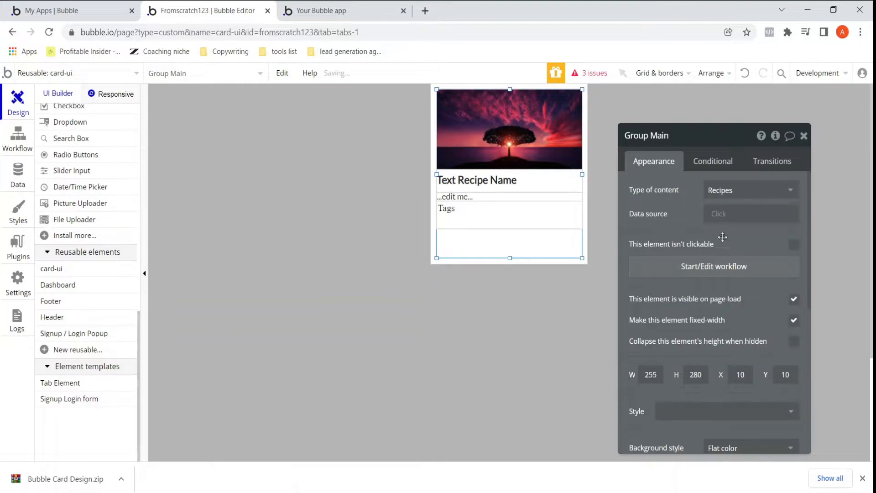
pyautogui.click(717, 214)
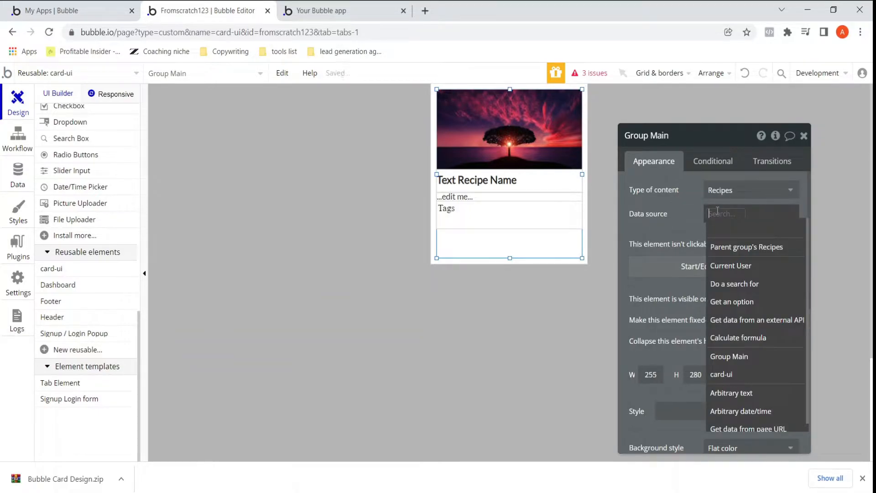
pyautogui.click(725, 249)
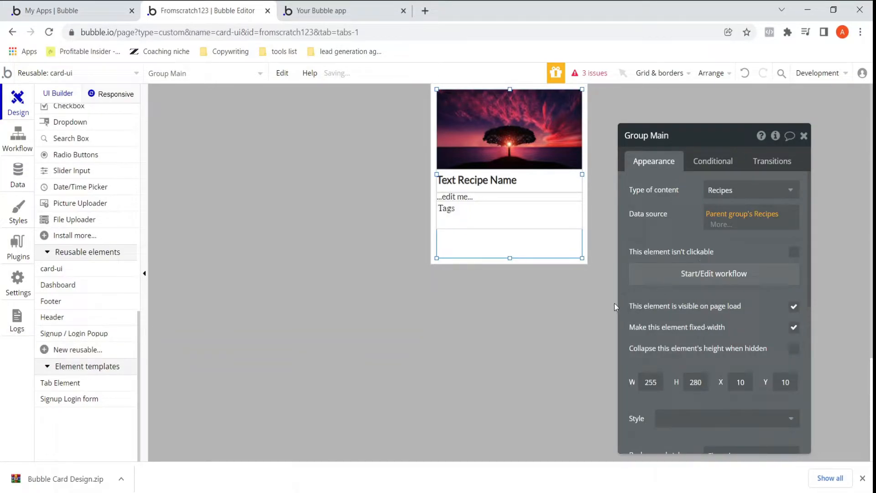
pyautogui.click(584, 231)
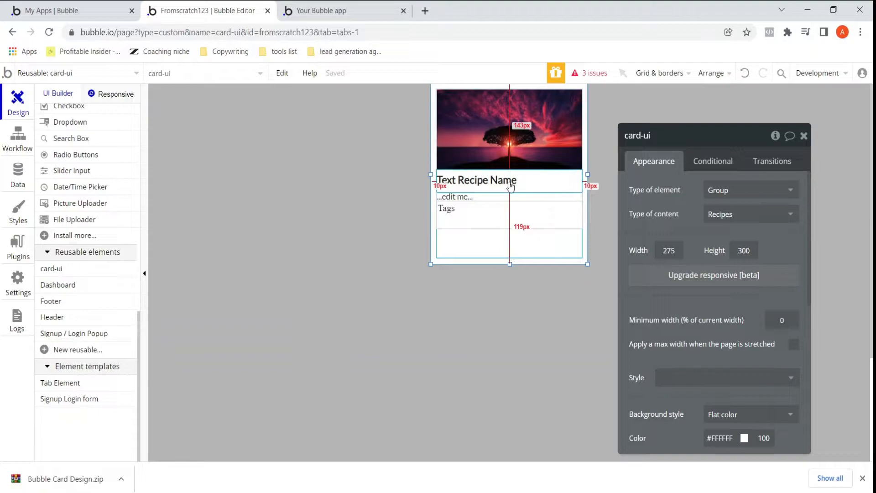
# Step: Replace Image A's static picture with the dynamic Parent group's Recipes's Image and set its run-mode rendering to Stretch
pyautogui.click(537, 132)
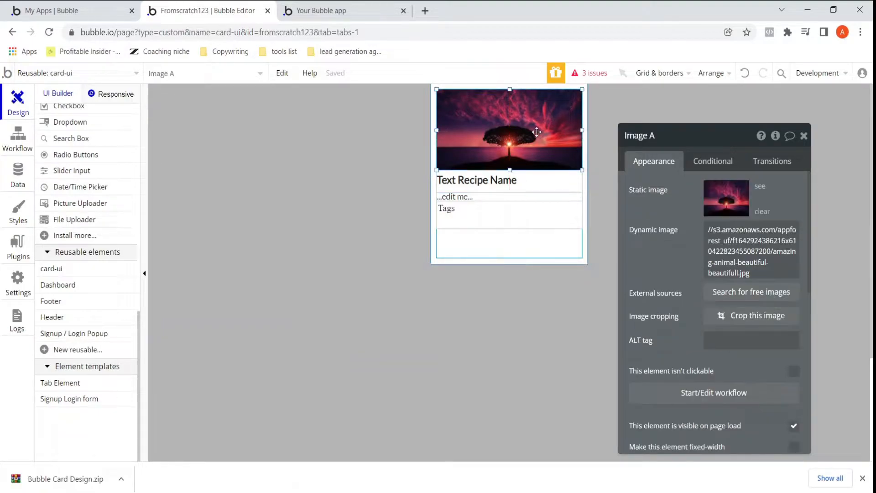
pyautogui.click(762, 212)
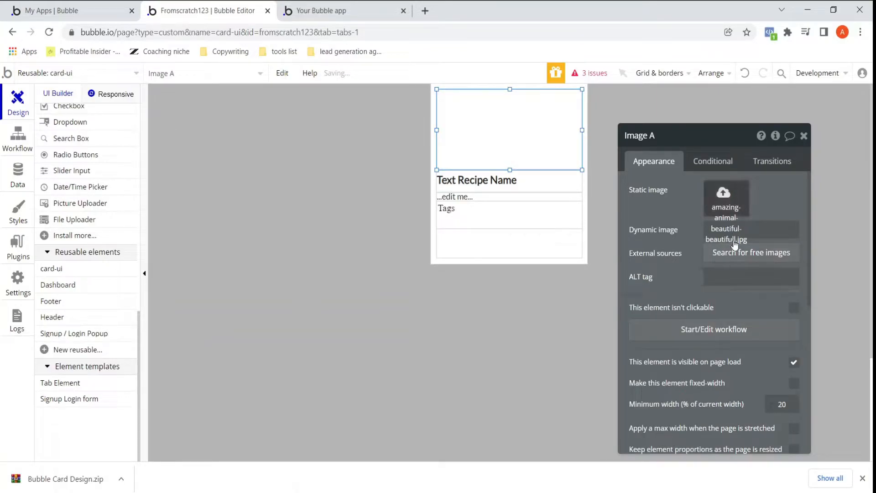
pyautogui.click(776, 233)
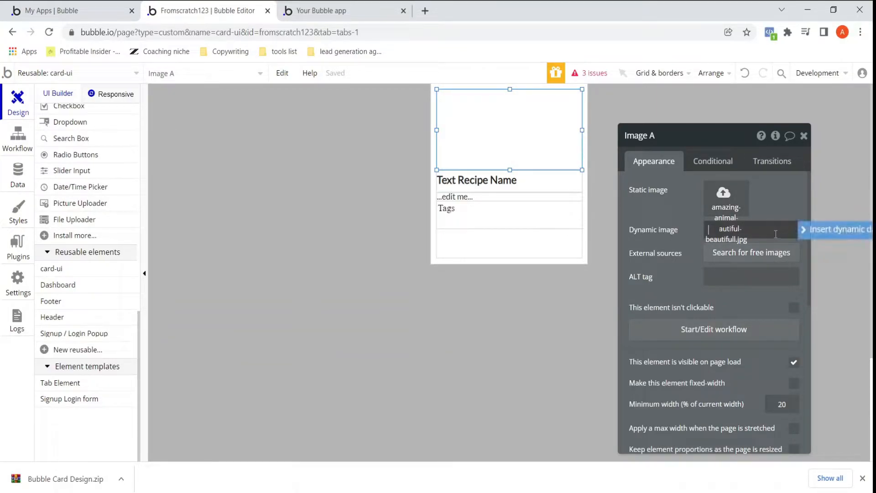
pyautogui.click(817, 233)
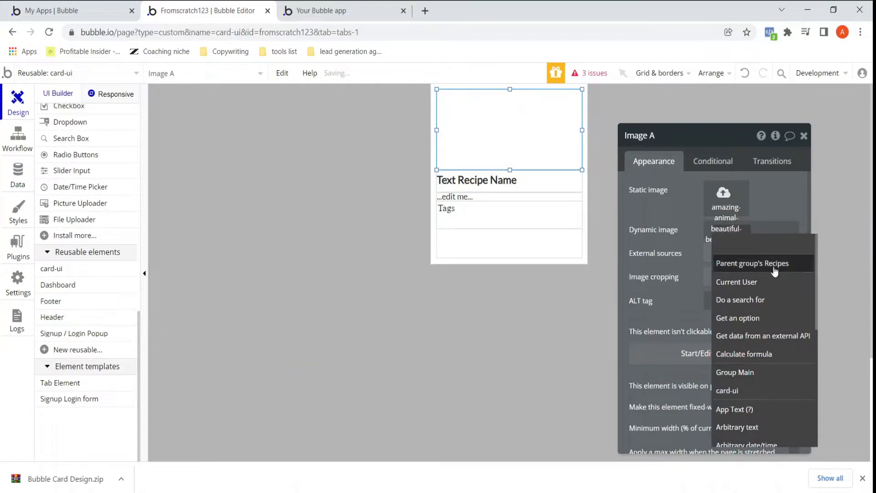
pyautogui.click(737, 264)
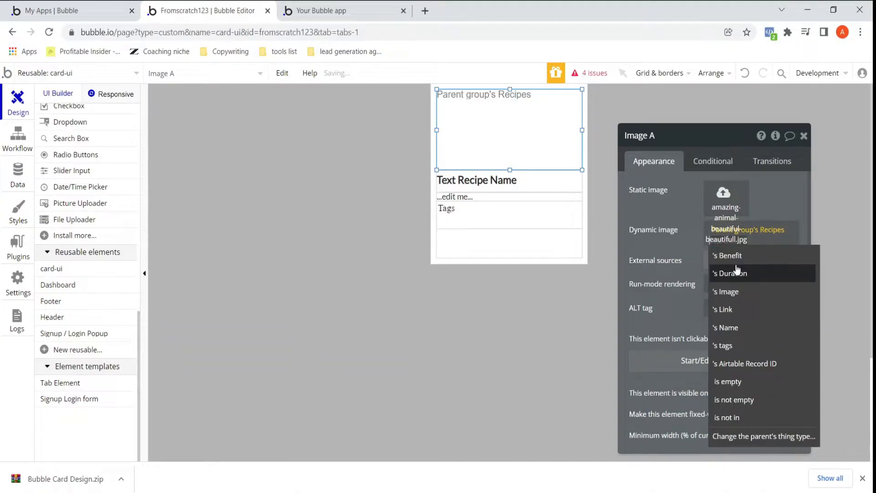
pyautogui.click(734, 296)
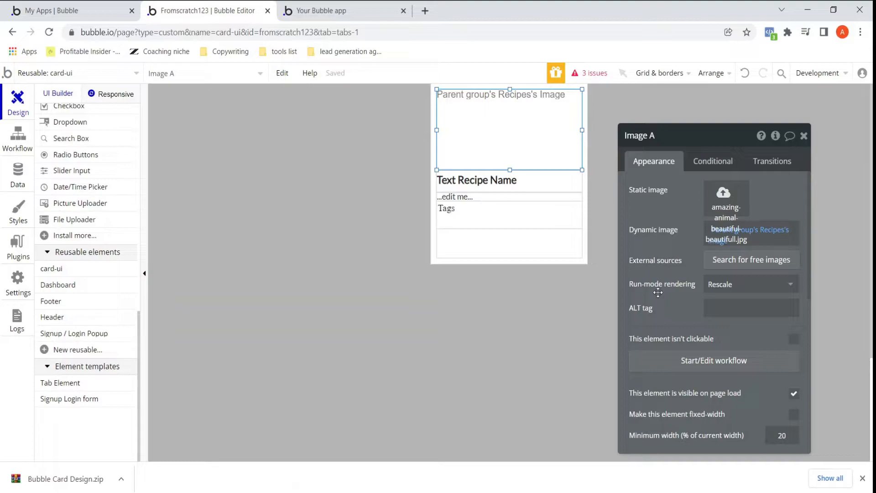
pyautogui.click(707, 280)
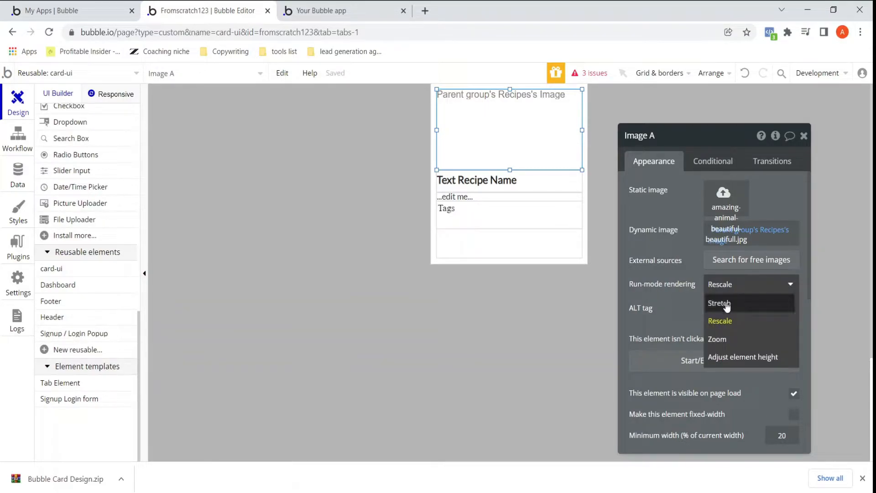
pyautogui.click(726, 301)
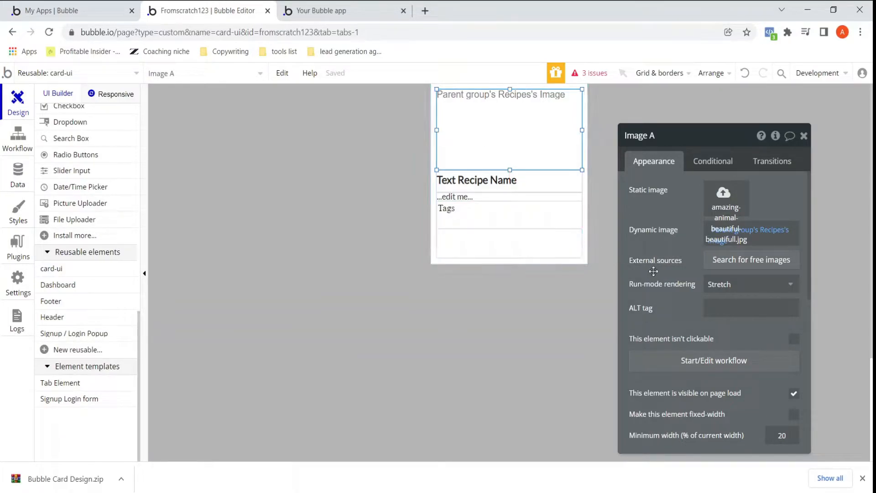
# Step: Replace the Text Recipe Name placeholder below the image with the dynamic expression Parent group's Thing
pyautogui.click(496, 181)
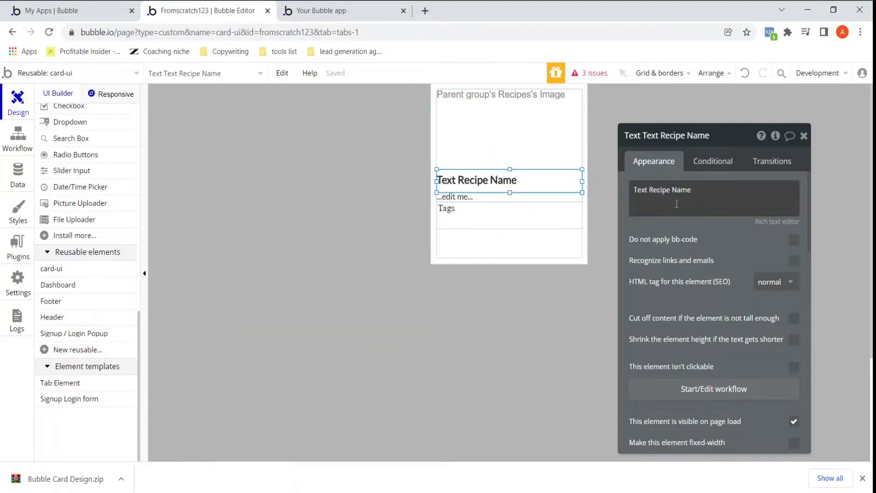
pyautogui.tripleClick(715, 193)
pyautogui.press('BackSpace')
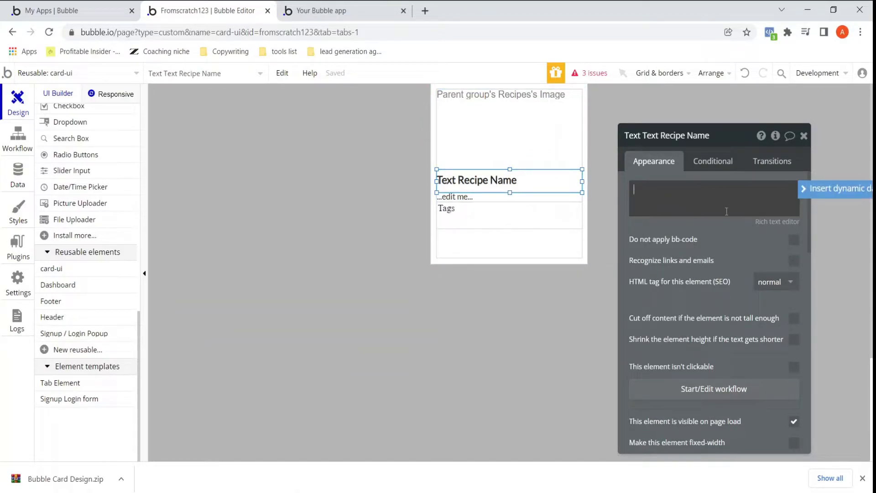
pyautogui.click(858, 194)
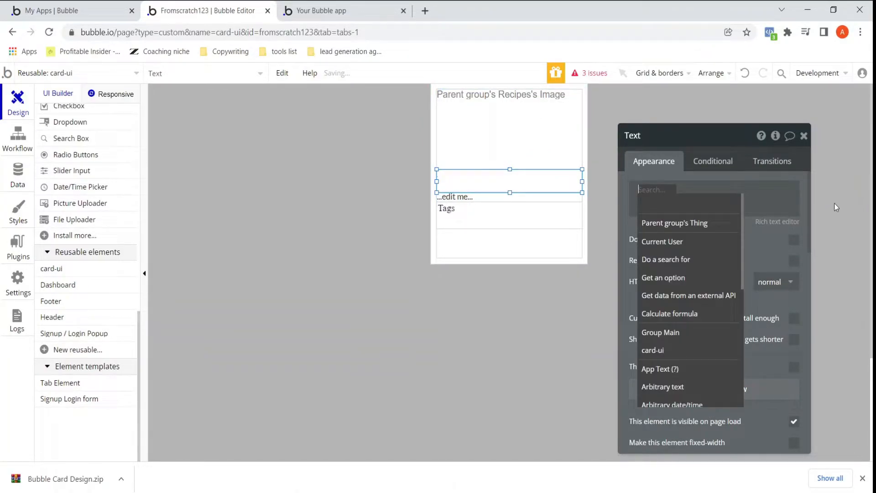
pyautogui.click(702, 227)
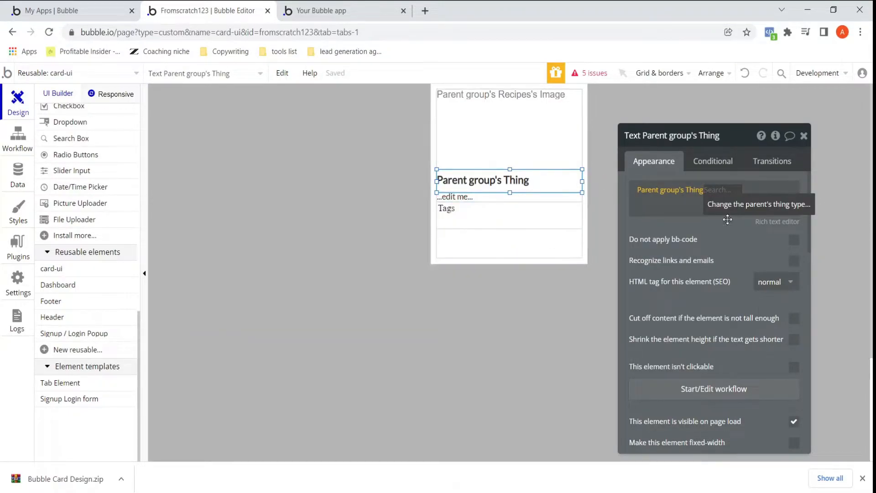
pyautogui.click(680, 193)
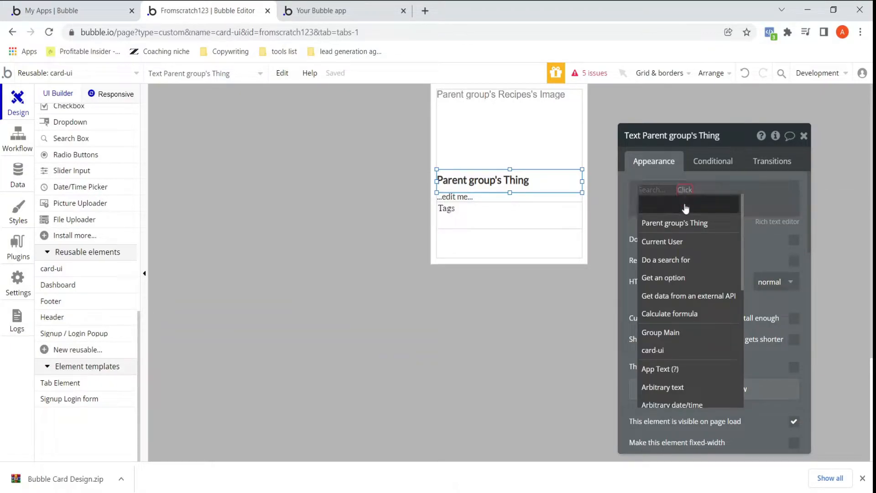
pyautogui.click(751, 236)
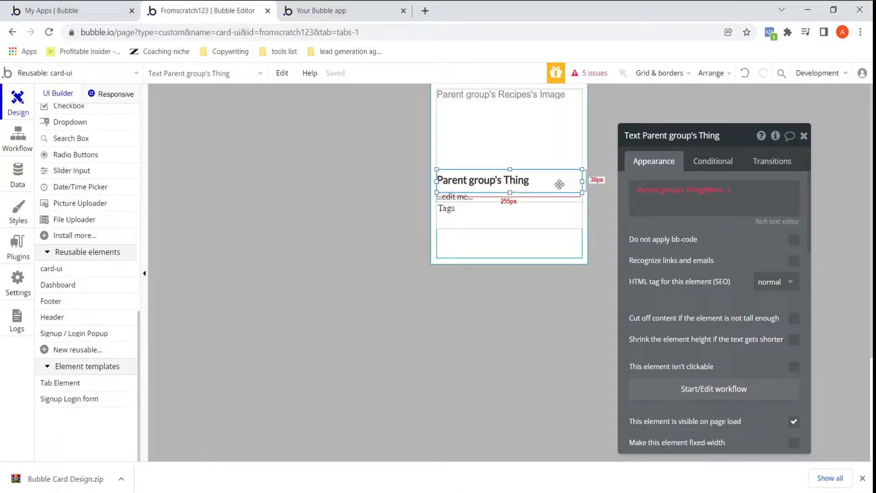
pyautogui.click(558, 199)
pyautogui.click(556, 186)
pyautogui.click(557, 197)
pyautogui.click(556, 183)
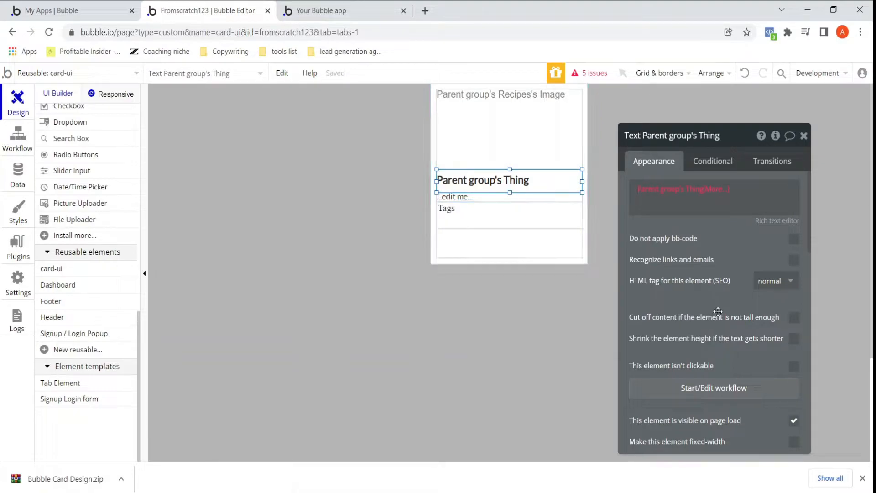
# Step: Select the recipe name text's parent, Group B, and set its type of content to Recipes and data source to Parent group's Recipes
pyautogui.scroll(-10, 718, 313)
pyautogui.scroll(-2, 652, 337)
pyautogui.click(729, 357)
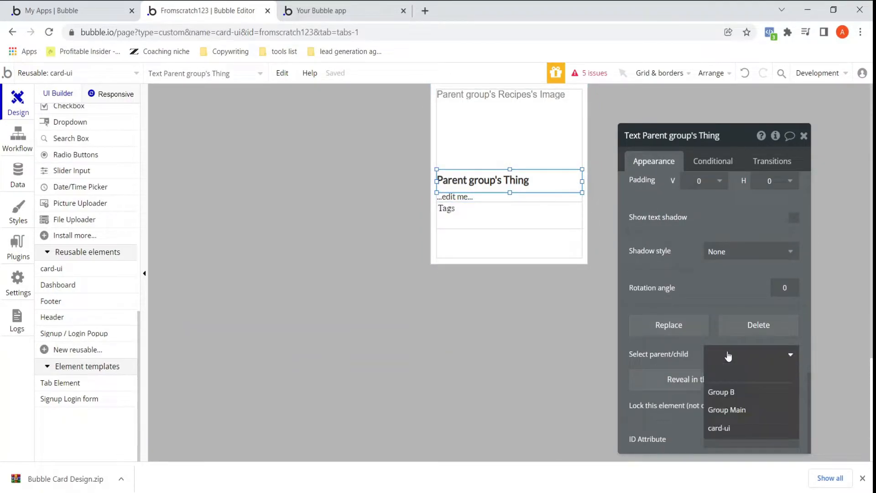
pyautogui.click(728, 394)
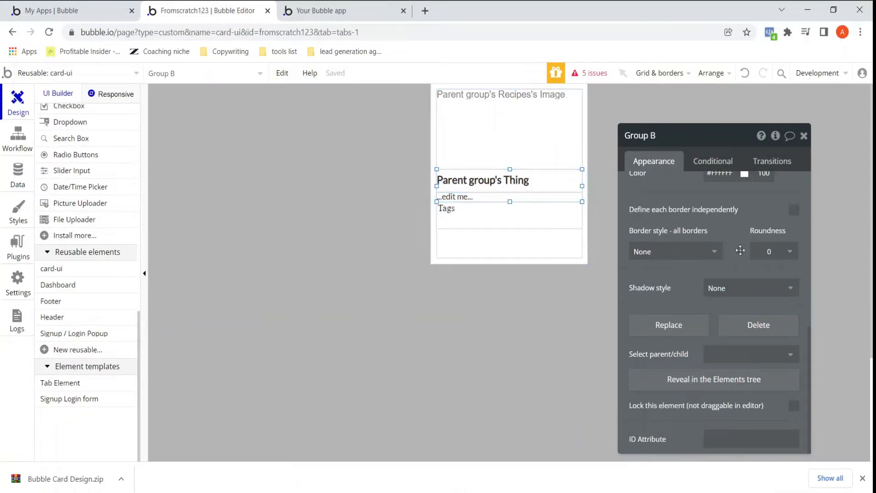
pyautogui.scroll(8, 735, 240)
pyautogui.click(715, 197)
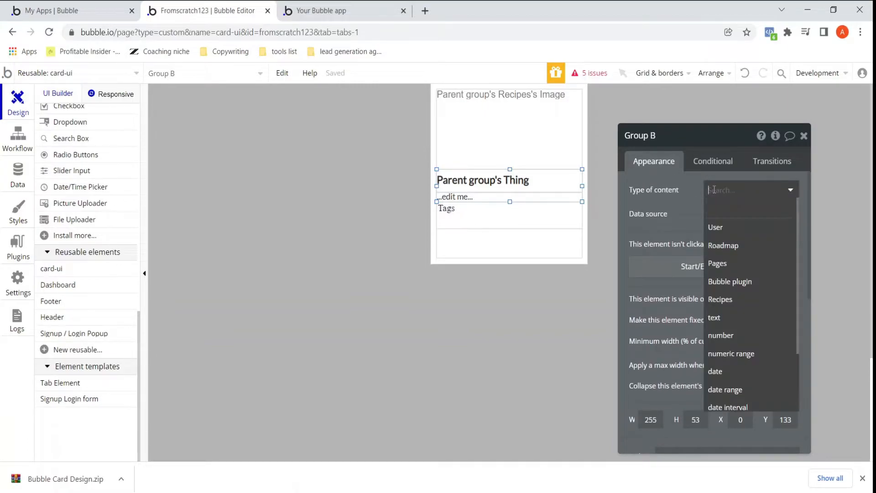
pyautogui.click(725, 300)
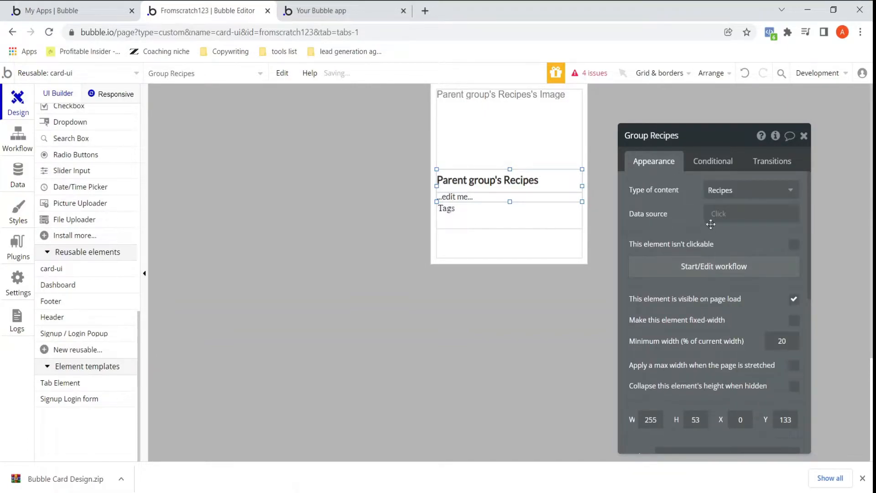
pyautogui.click(717, 212)
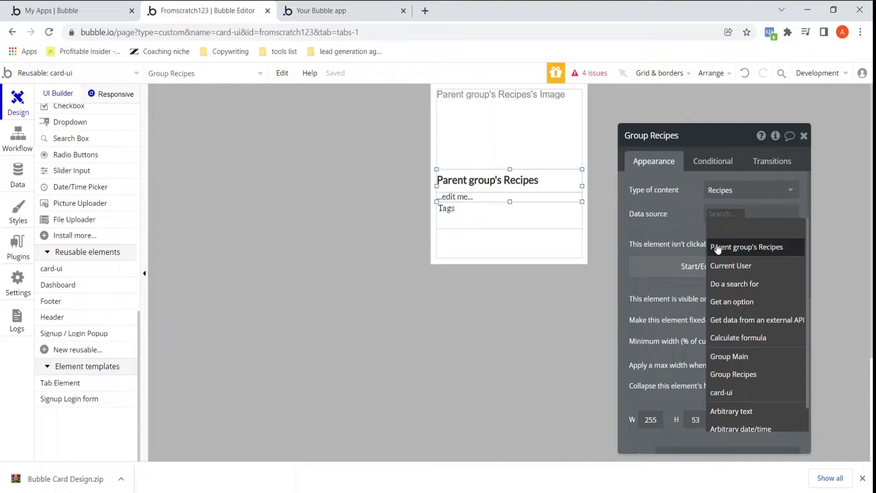
pyautogui.click(751, 248)
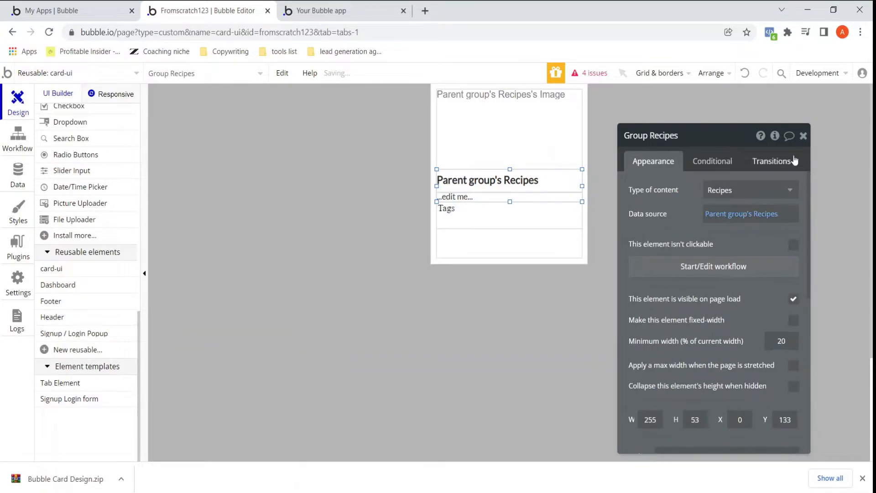
pyautogui.click(803, 135)
# Step: Complete the title text's dynamic expression as Parent group's Recipes's Name
pyautogui.click(503, 176)
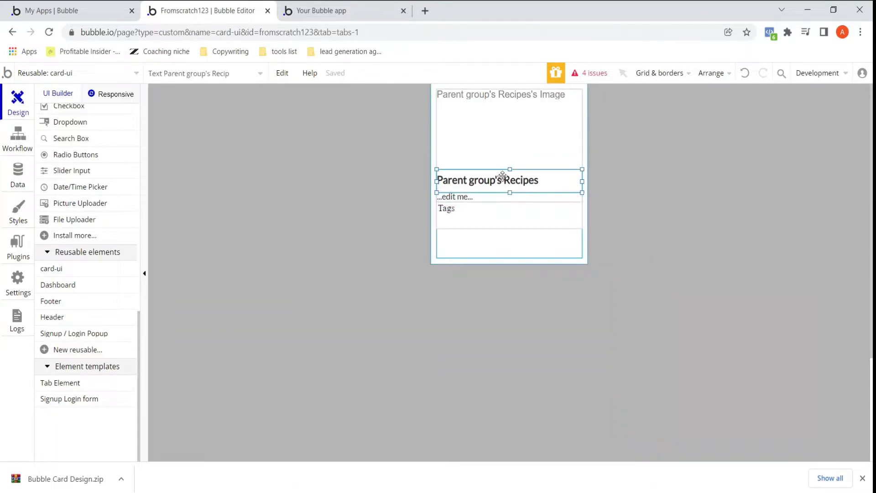
pyautogui.doubleClick(503, 176)
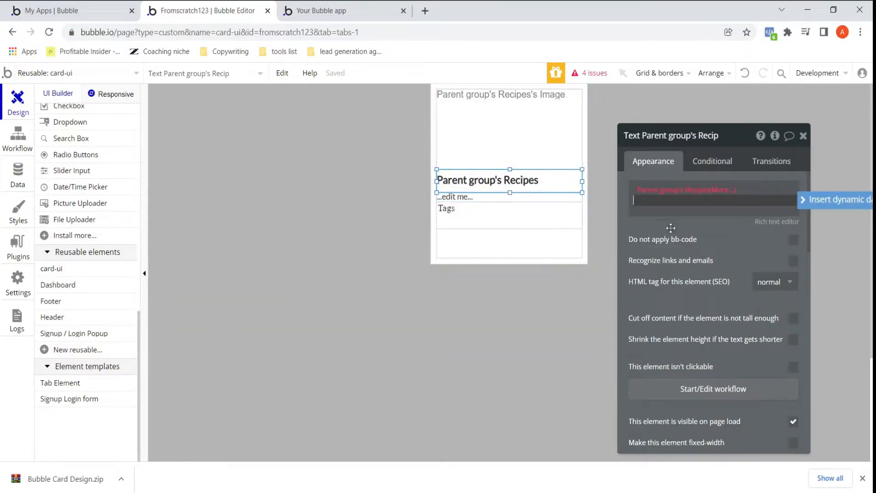
pyautogui.click(690, 191)
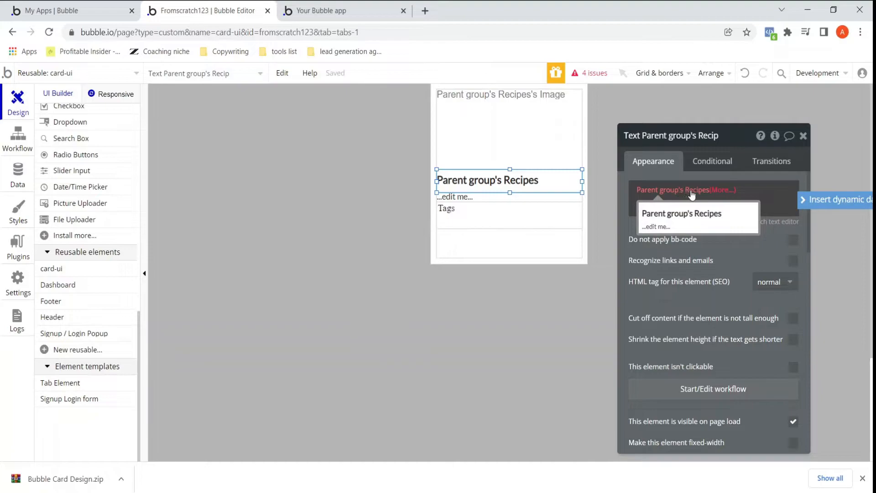
pyautogui.click(721, 189)
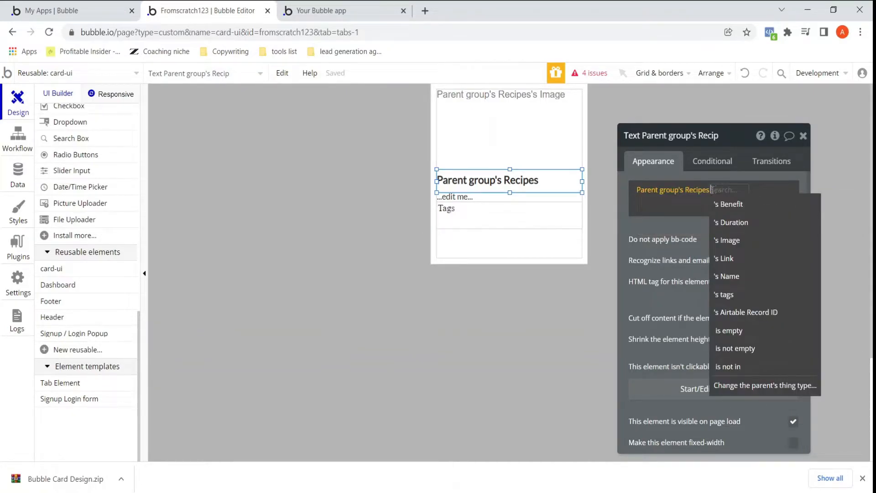
pyautogui.click(740, 274)
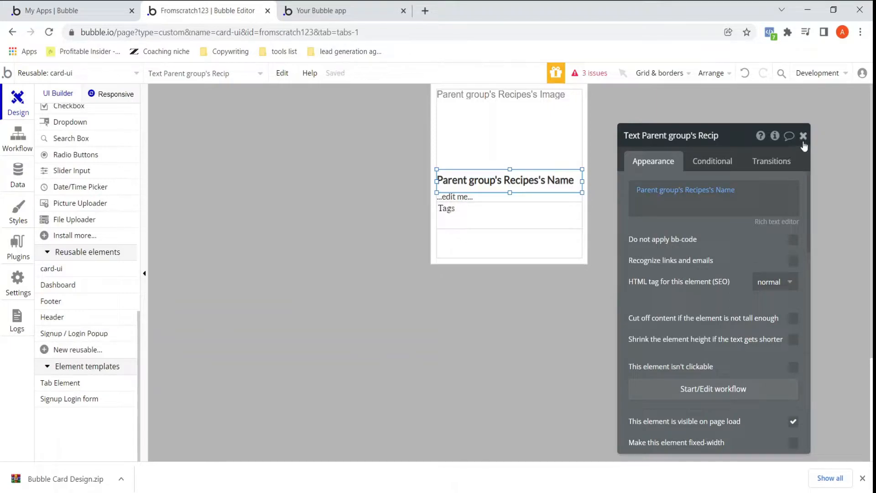
pyautogui.click(803, 137)
# Step: Replace the placeholder text below the recipe name with the dynamic expression Parent group's Recipes's Duration
pyautogui.click(455, 196)
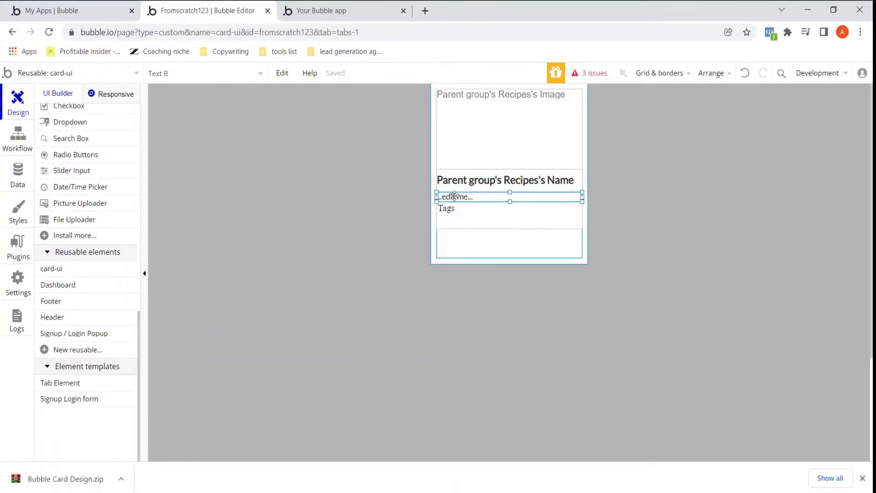
pyautogui.doubleClick(454, 196)
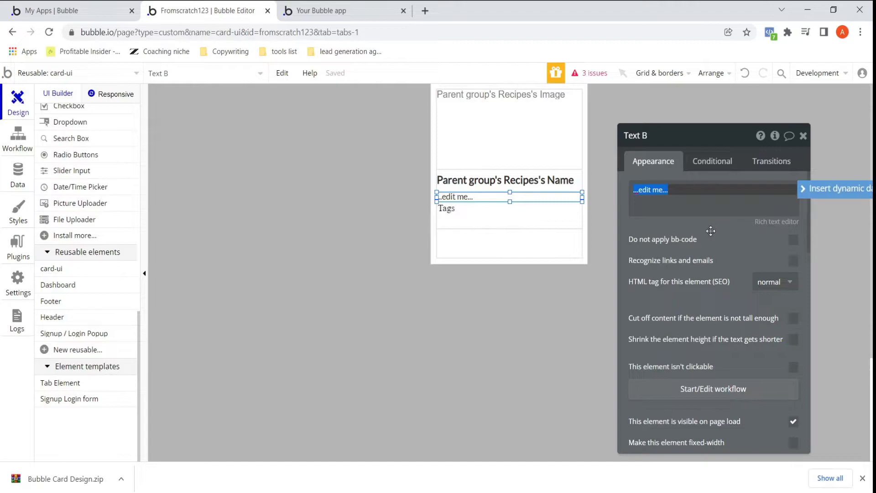
pyautogui.click(822, 189)
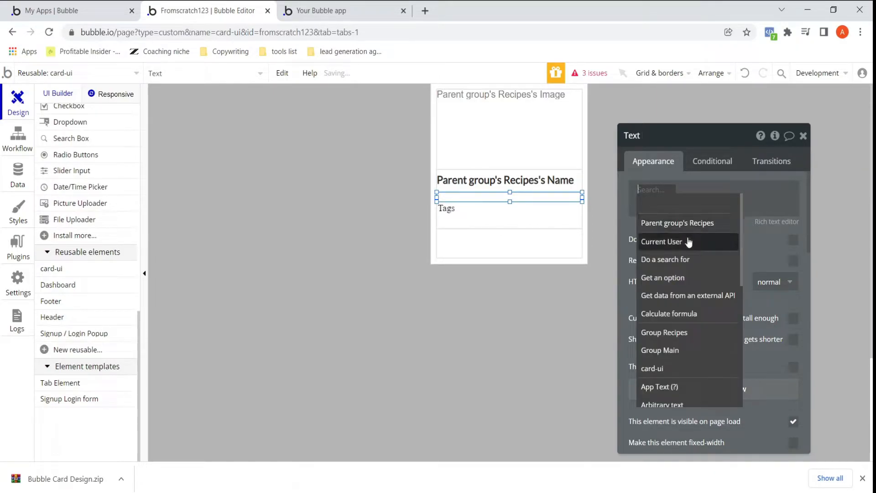
pyautogui.click(653, 222)
pyautogui.click(733, 222)
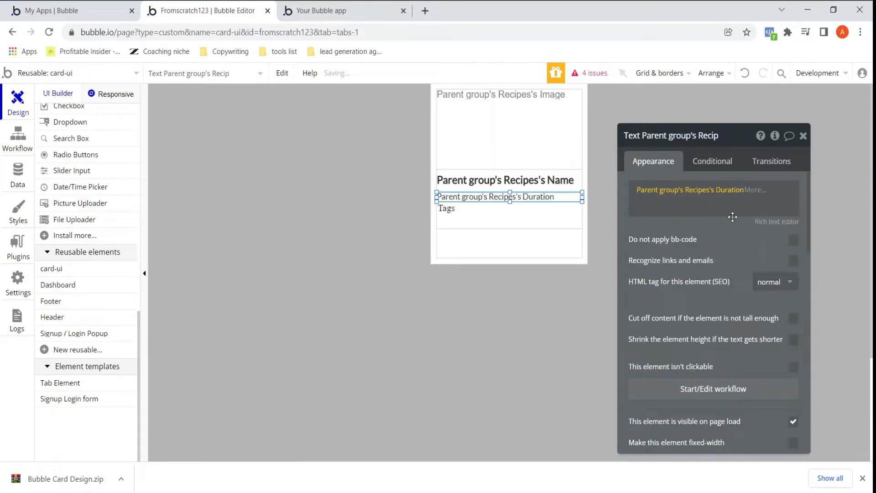
pyautogui.click(734, 246)
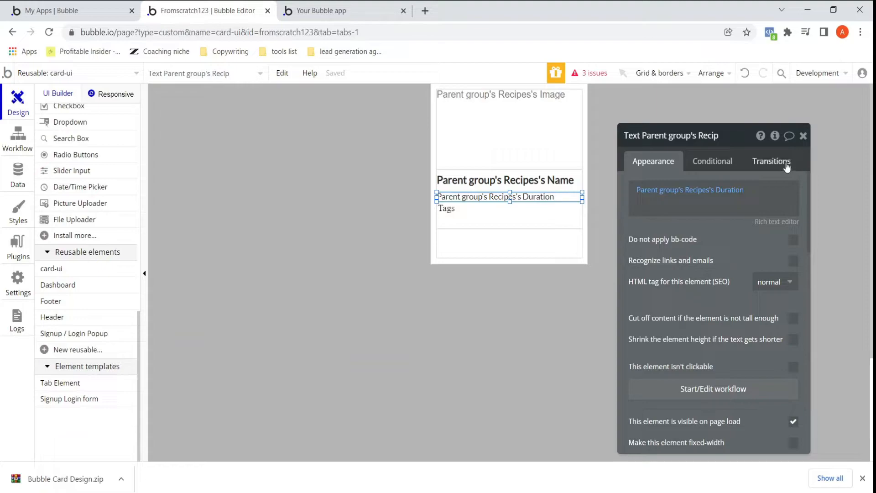
pyautogui.click(803, 136)
# Step: Refresh the running preview of the test-card-ui page, check the card's contents, and return to the editor
pyautogui.click(460, 212)
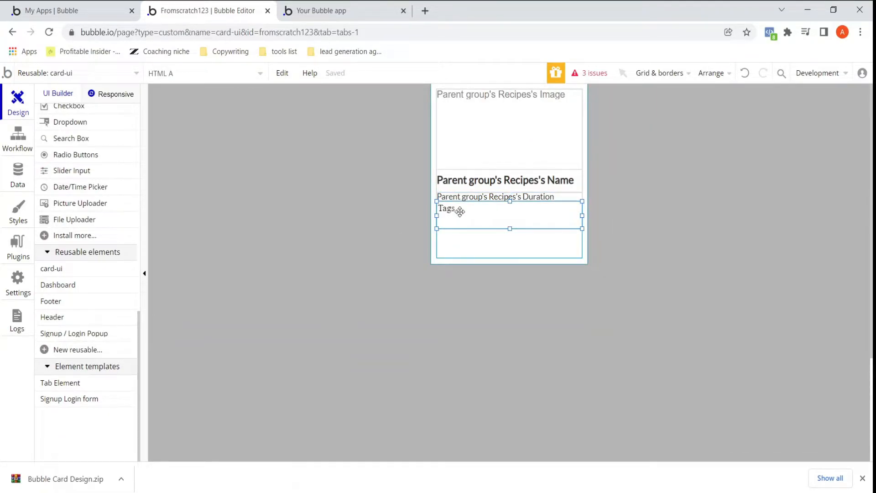
pyautogui.click(332, 14)
pyautogui.click(337, 78)
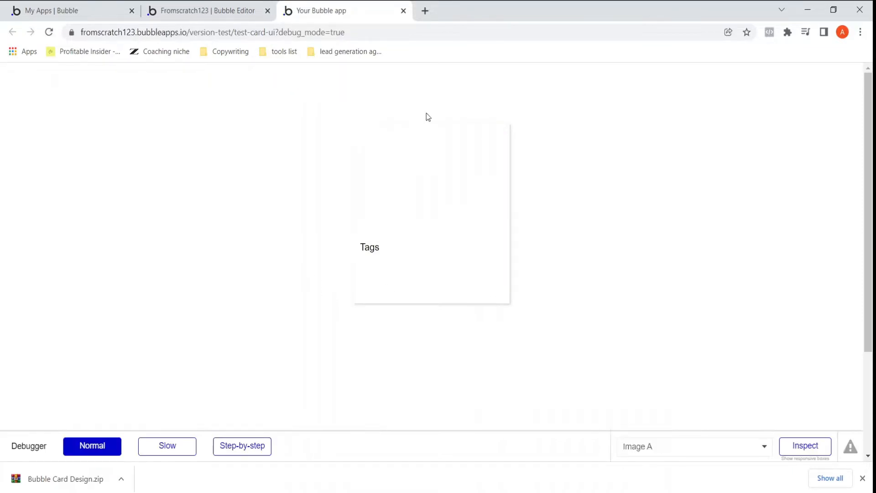
pyautogui.click(206, 13)
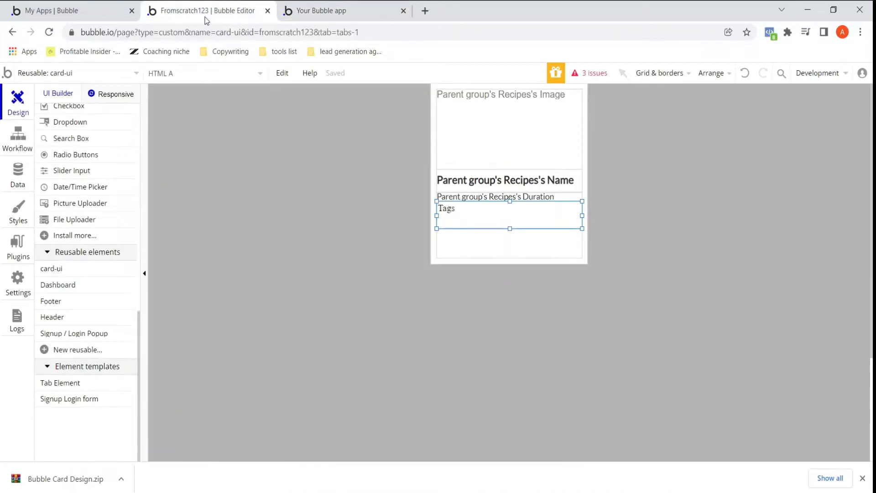
pyautogui.click(366, 302)
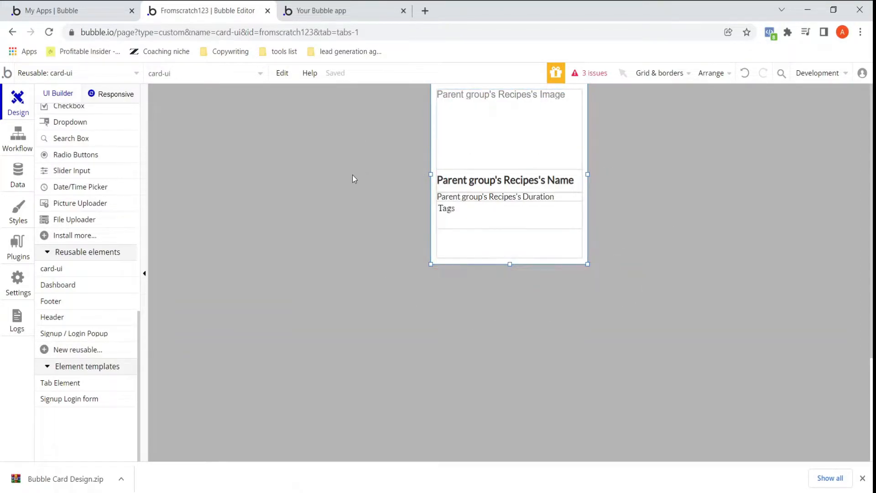
# Step: On the test-card-ui page, set the card-ui element's data source to Get data from an external API with provider Airtable: Recipes
pyautogui.click(135, 73)
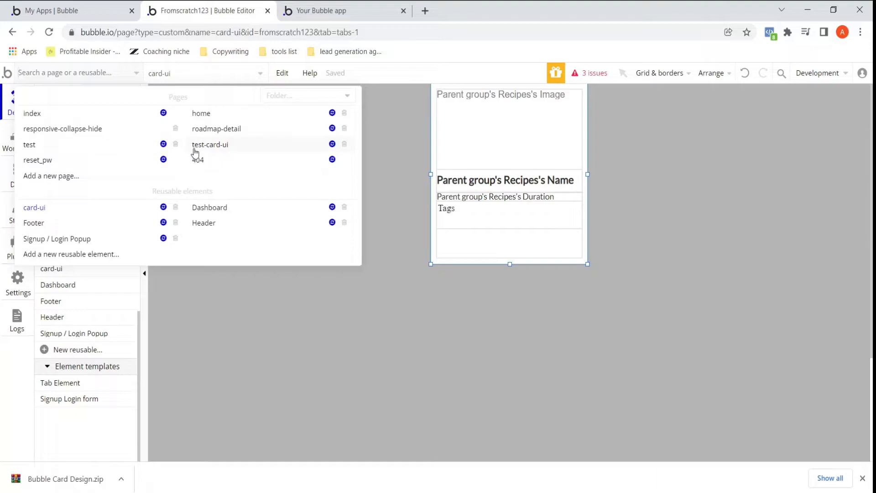
pyautogui.click(212, 151)
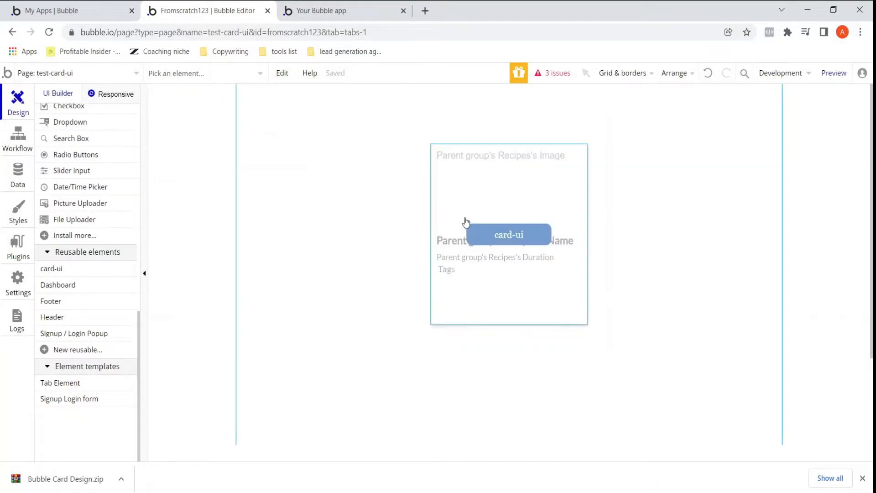
pyautogui.click(494, 183)
pyautogui.doubleClick(495, 183)
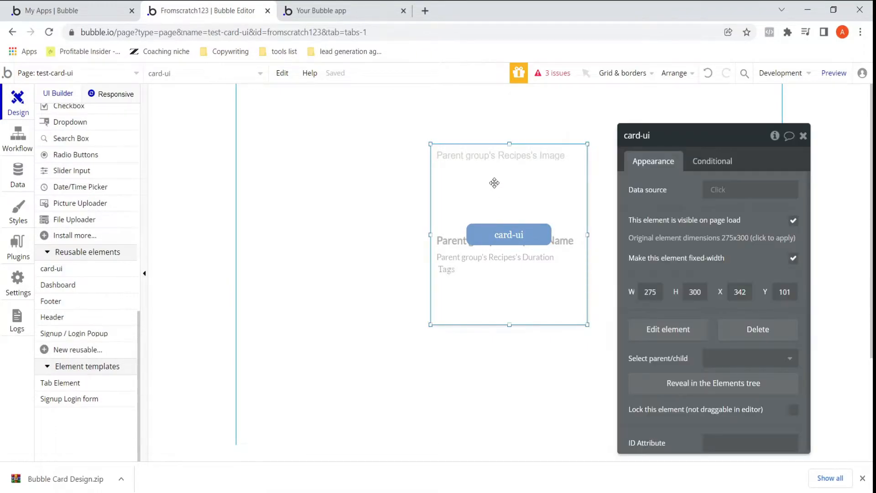
pyautogui.click(718, 189)
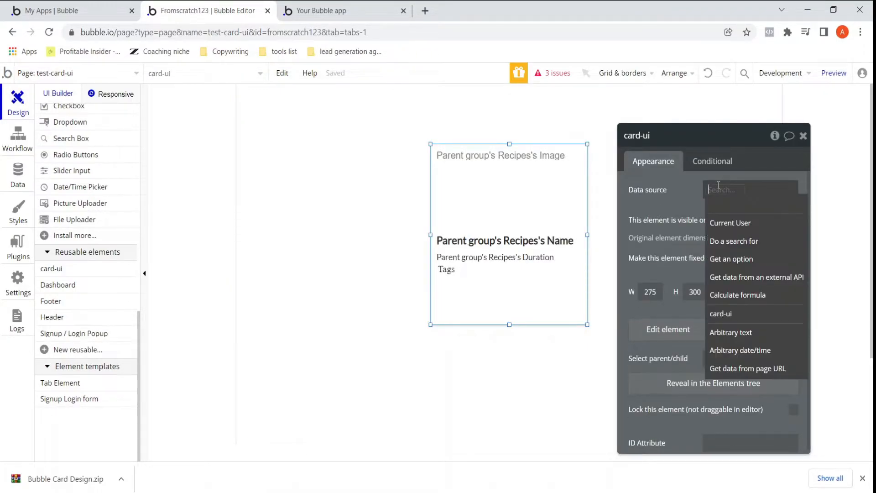
pyautogui.click(732, 279)
pyautogui.click(547, 167)
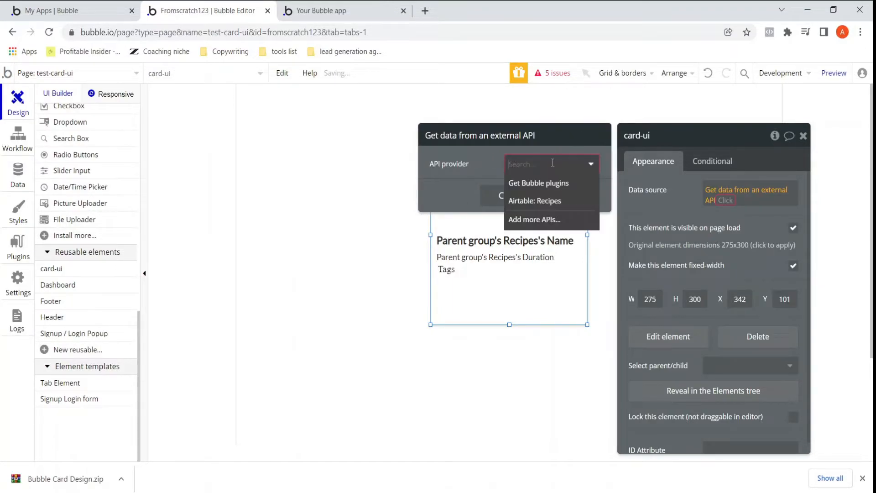
pyautogui.click(534, 201)
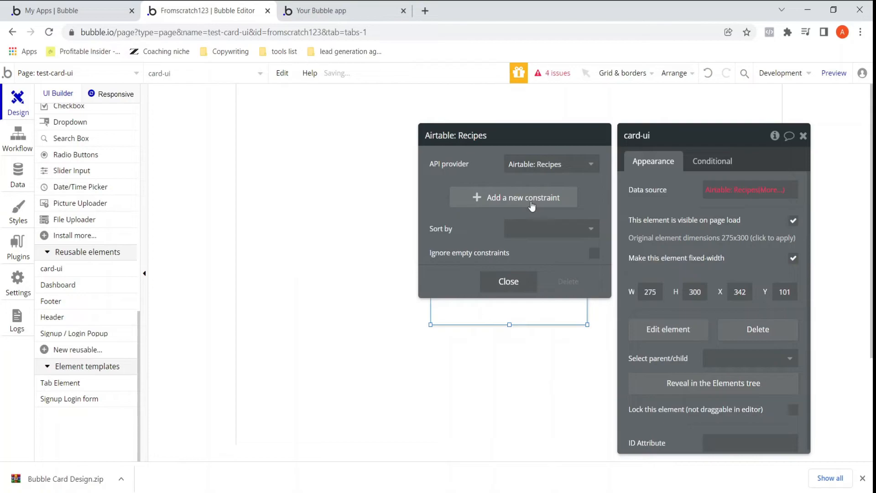
pyautogui.click(513, 282)
pyautogui.click(658, 273)
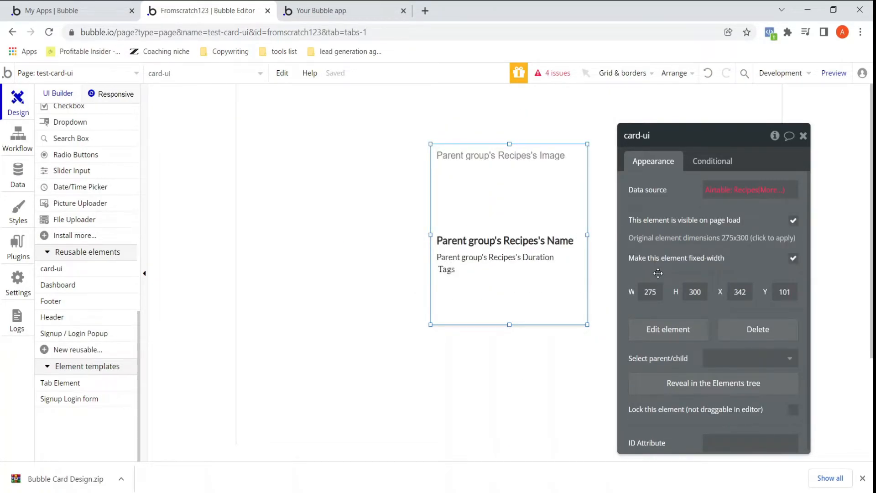
pyautogui.click(307, 192)
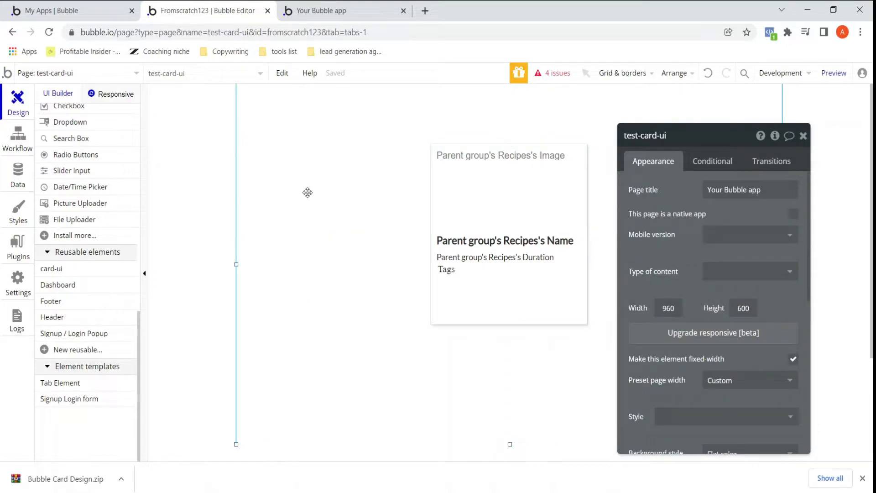
# Step: Reload the live test-card-ui page to check whether the card shows recipe data
pyautogui.click(324, 12)
pyautogui.click(312, 81)
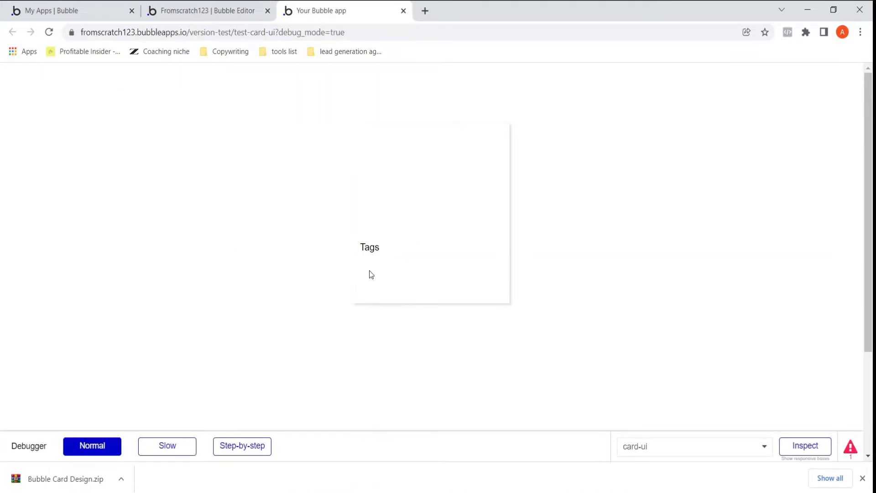
pyautogui.click(202, 10)
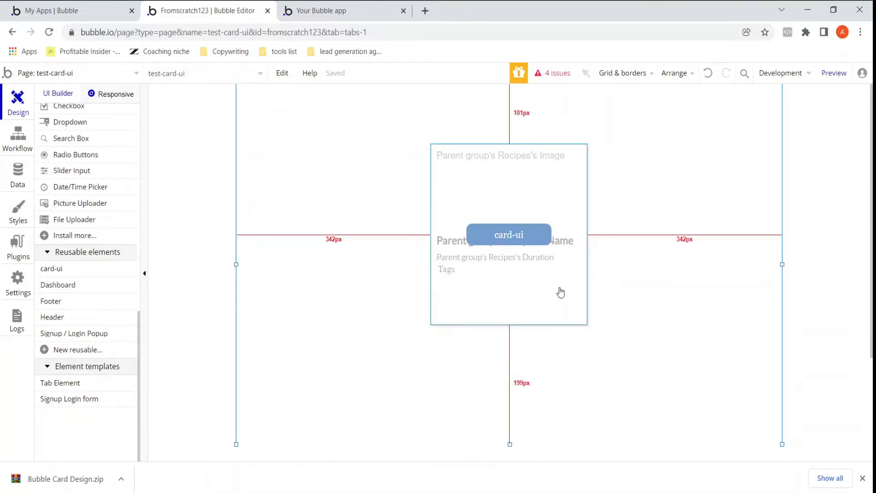
# Step: Complete the card-ui element's data source as Airtable: Recipes:first item
pyautogui.doubleClick(529, 189)
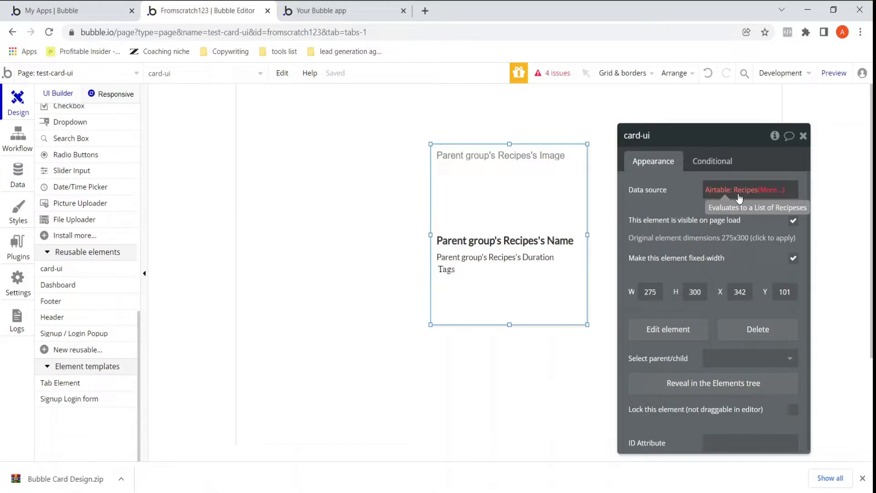
pyautogui.click(767, 190)
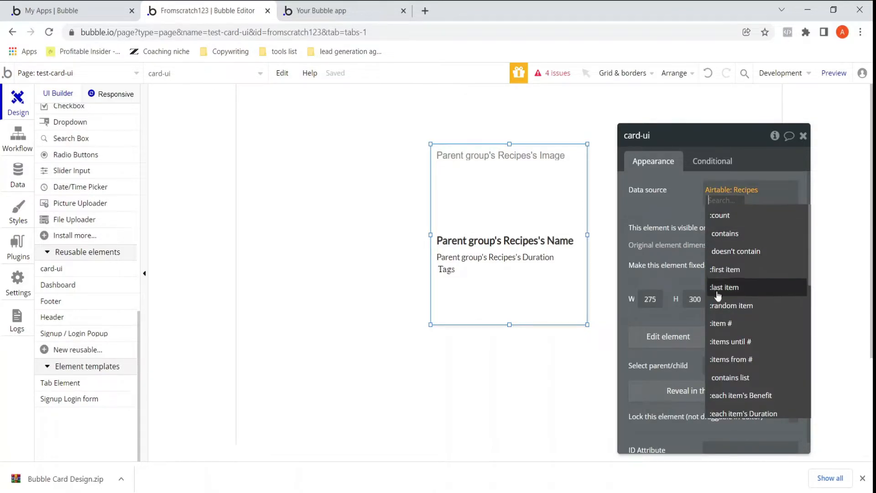
pyautogui.click(725, 269)
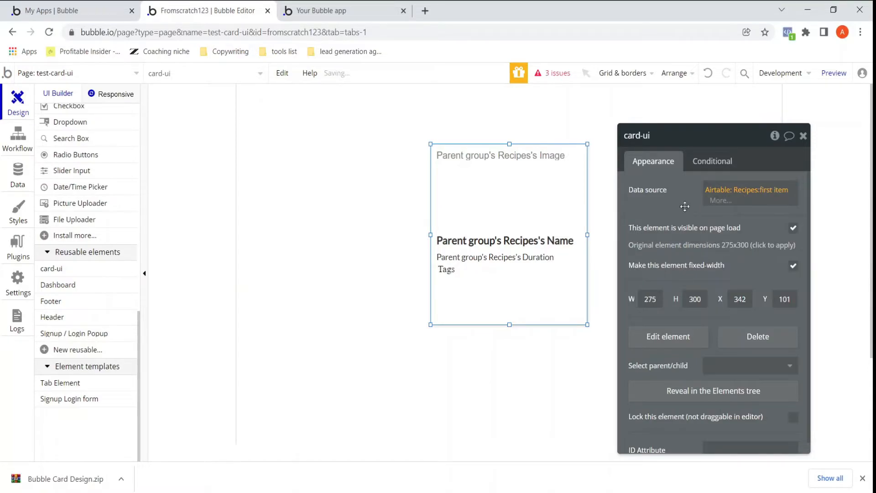
pyautogui.click(679, 203)
pyautogui.click(804, 137)
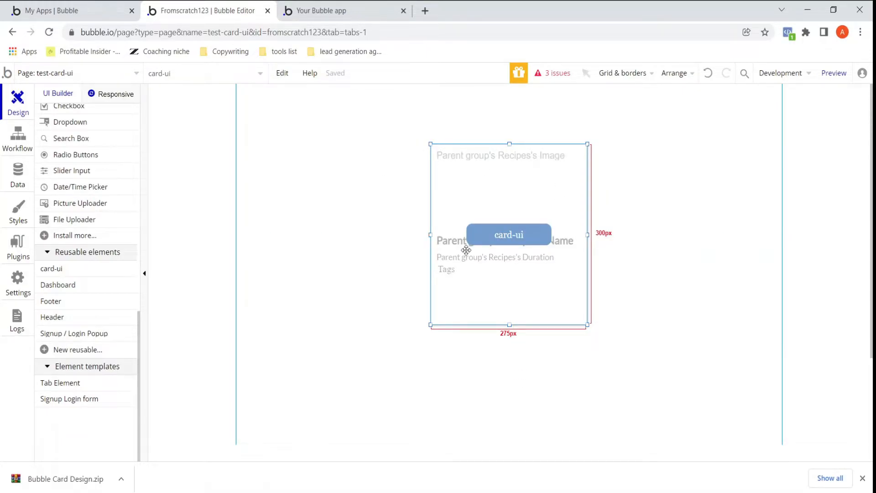
# Step: Reload the running preview again and check the card's image, name and duration value
pyautogui.click(315, 7)
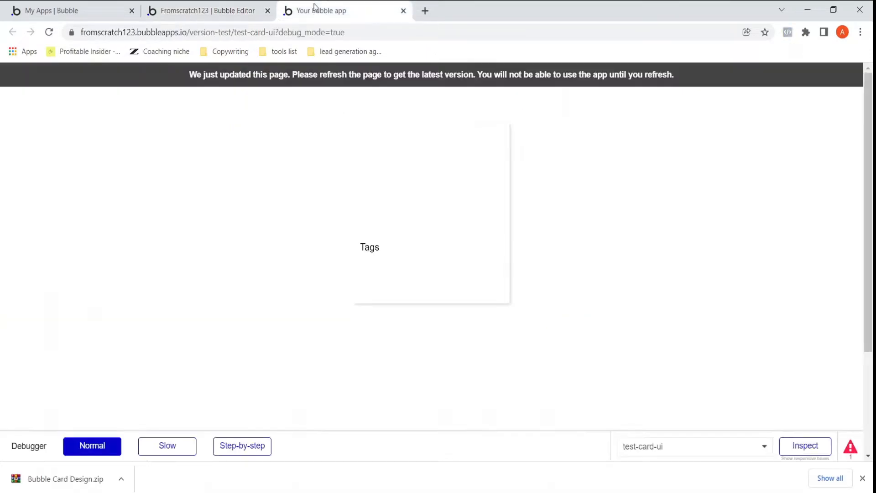
pyautogui.press('F5')
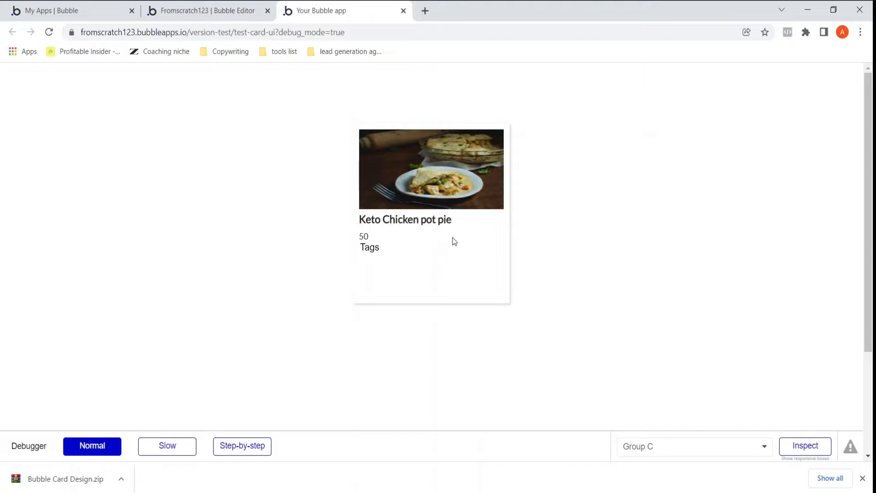
pyautogui.moveTo(368, 238); pyautogui.dragTo(359, 237)
pyautogui.click(368, 237)
pyautogui.click(196, 14)
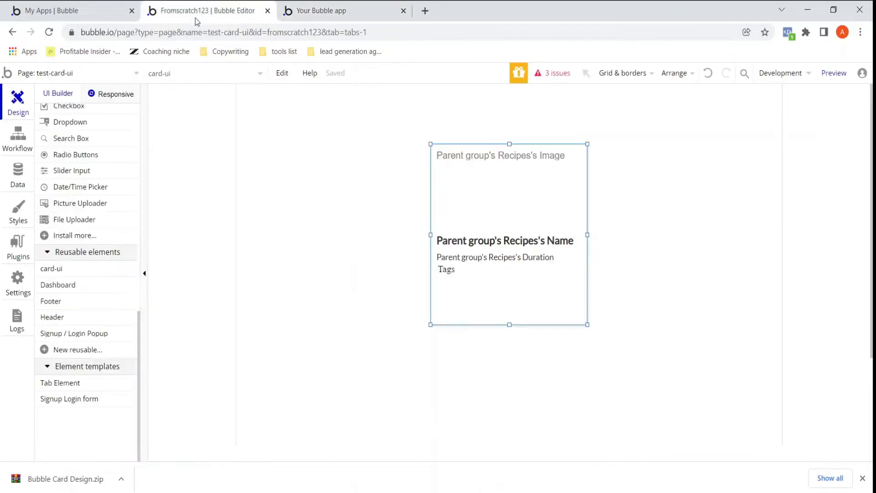
# Step: Open the card-ui reusable element and the properties of its duration text
pyautogui.click(136, 74)
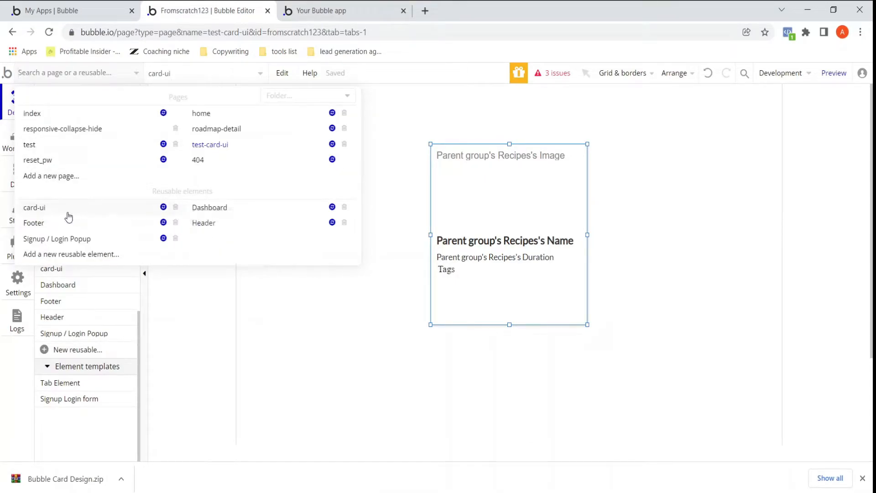
pyautogui.click(54, 208)
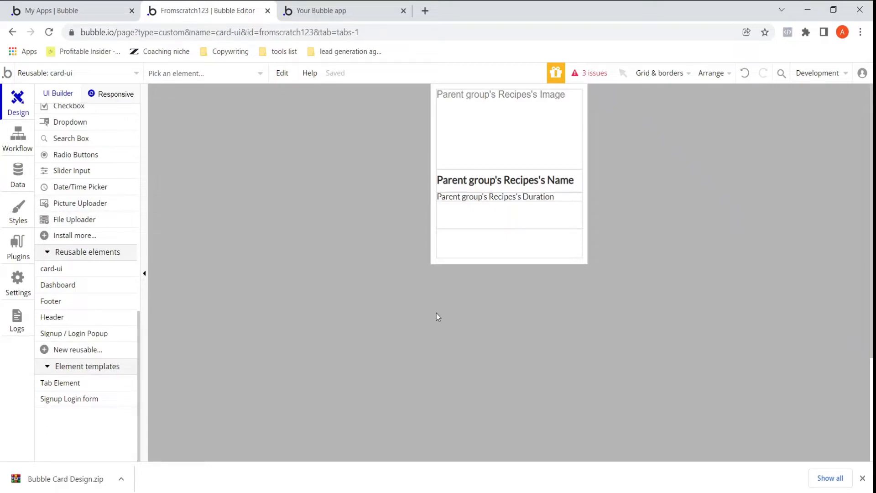
pyautogui.click(511, 198)
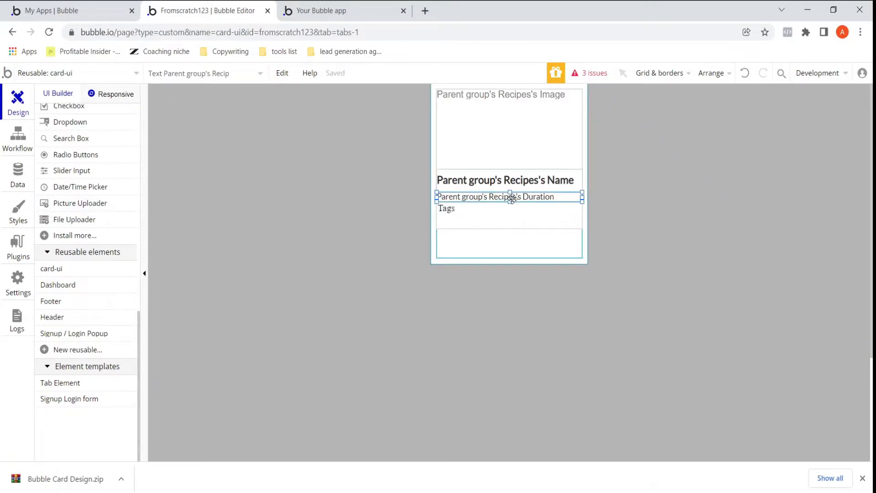
pyautogui.doubleClick(512, 198)
pyautogui.click(677, 202)
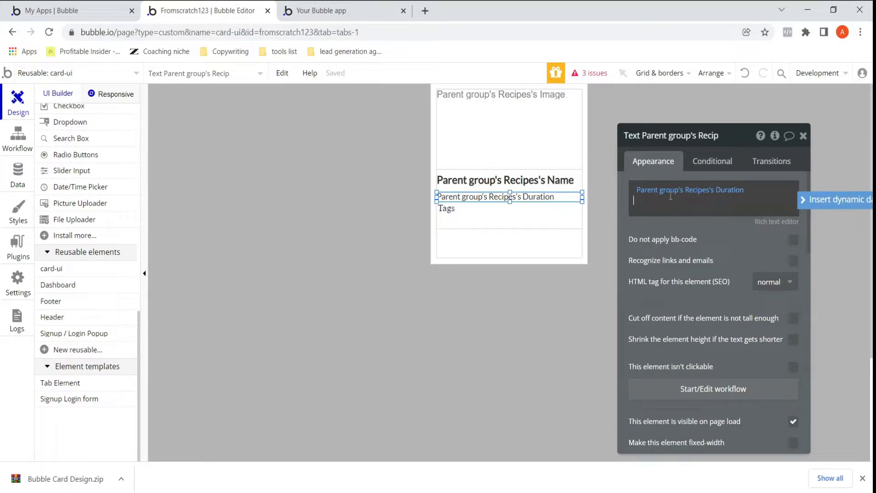
pyautogui.click(671, 192)
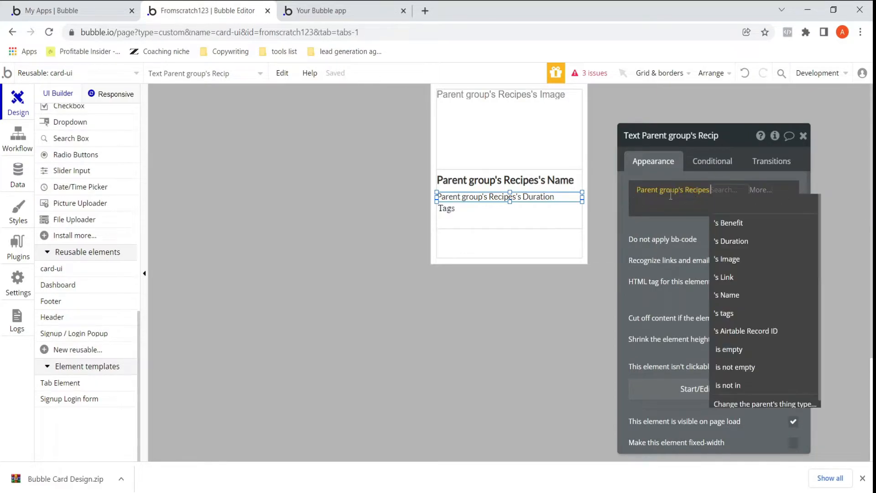
pyautogui.click(723, 241)
pyautogui.click(758, 190)
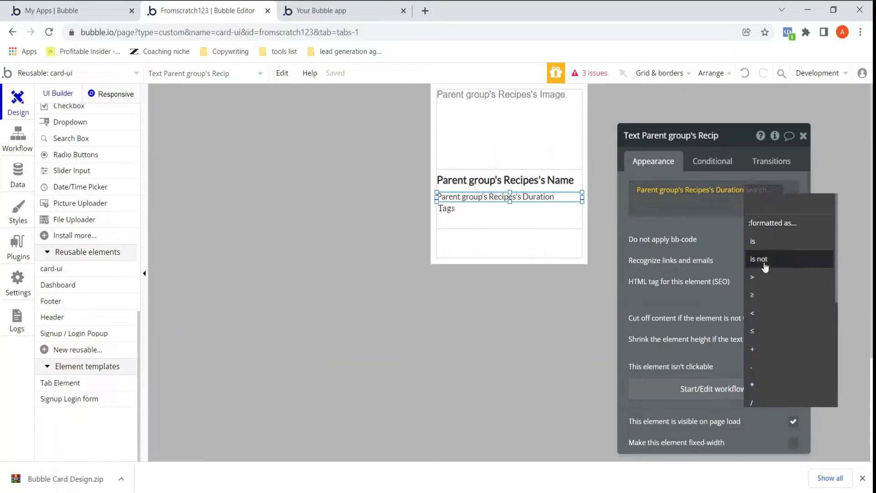
pyautogui.write('a')
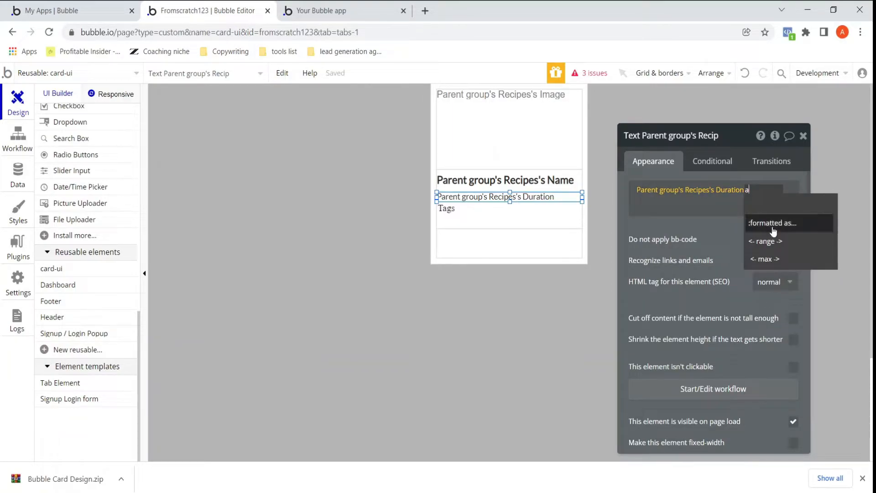
pyautogui.press('BackSpace')
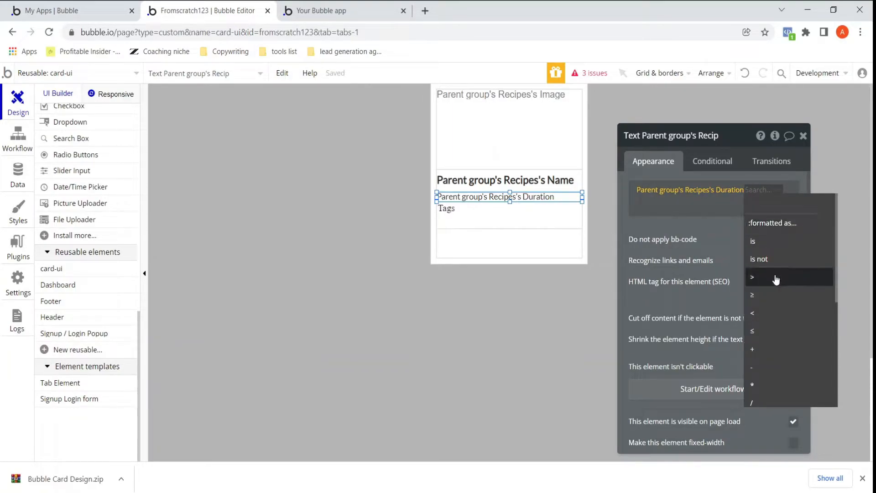
pyautogui.scroll(-5, 775, 287)
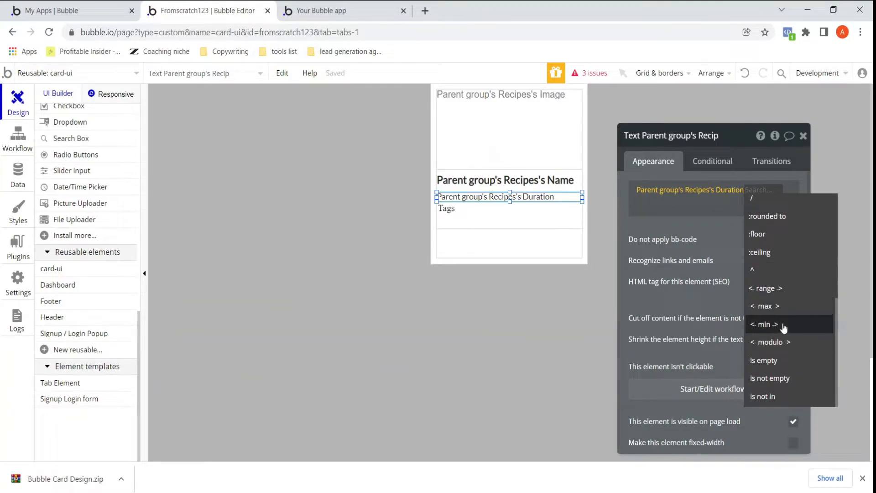
pyautogui.scroll(5, 785, 324)
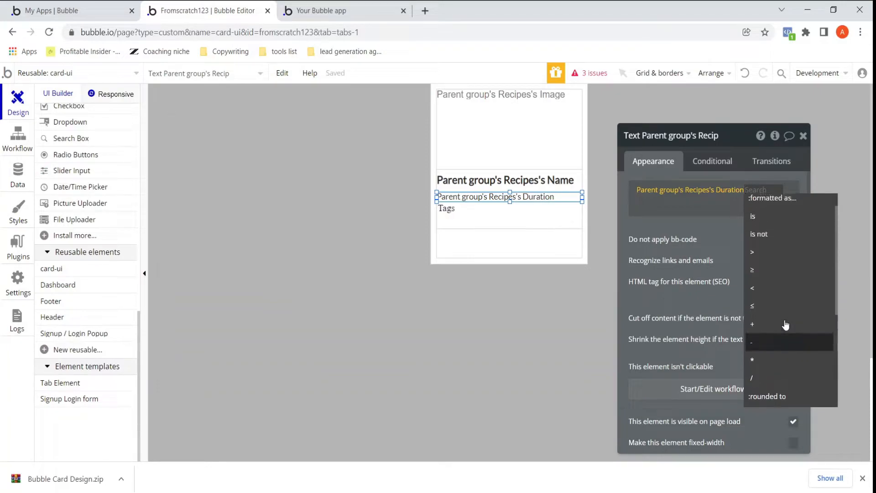
pyautogui.click(761, 211)
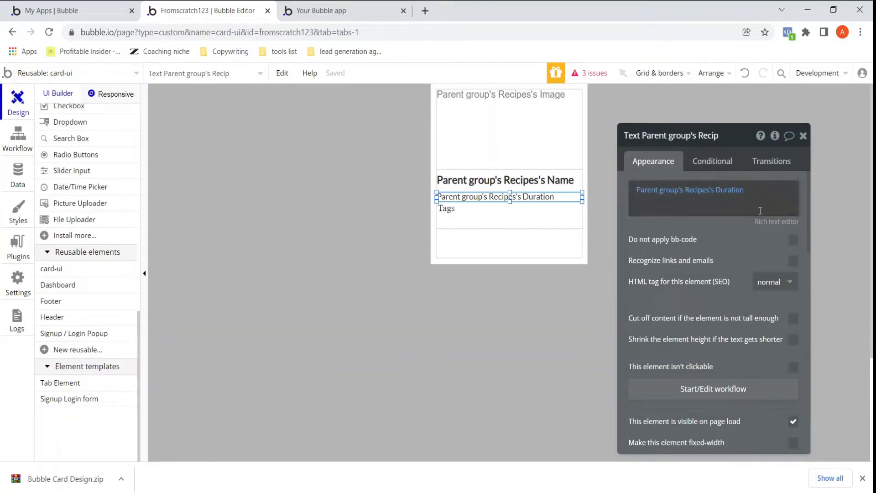
# Step: Append the arbitrary text "minutes" after the recipe's Duration in the duration text and switch to the running preview
pyautogui.click(764, 197)
pyautogui.click(814, 201)
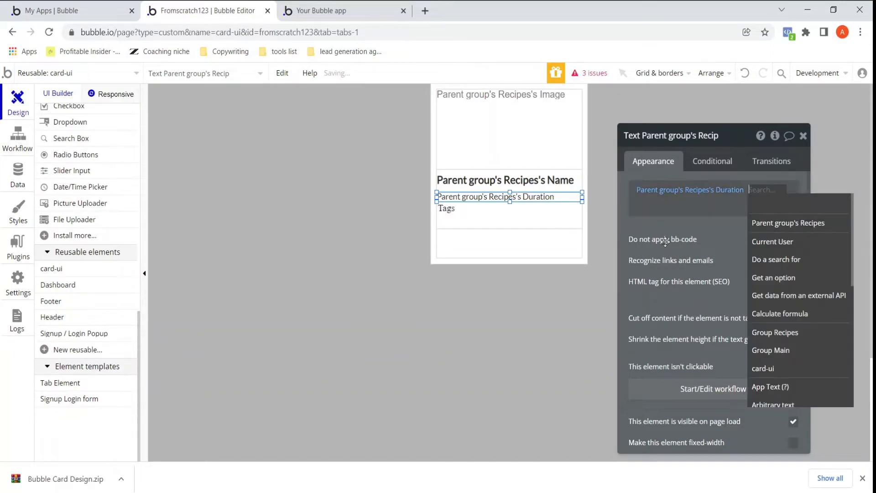
pyautogui.scroll(-3, 785, 293)
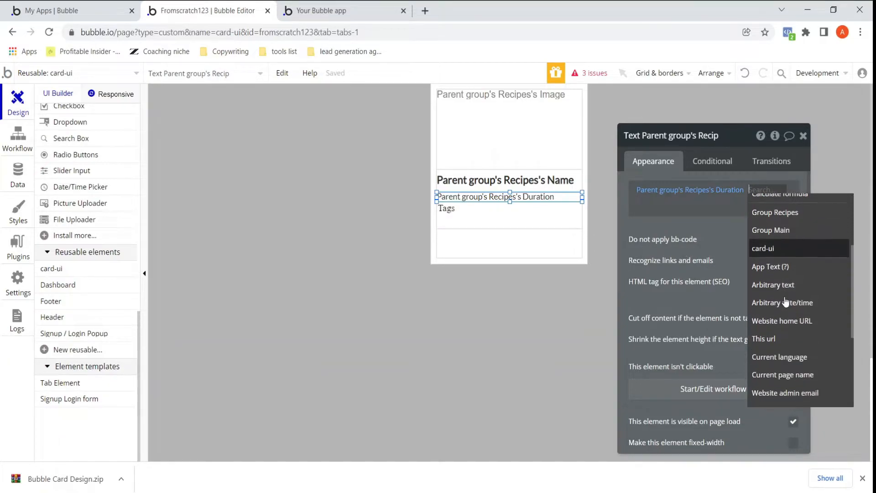
pyautogui.click(782, 285)
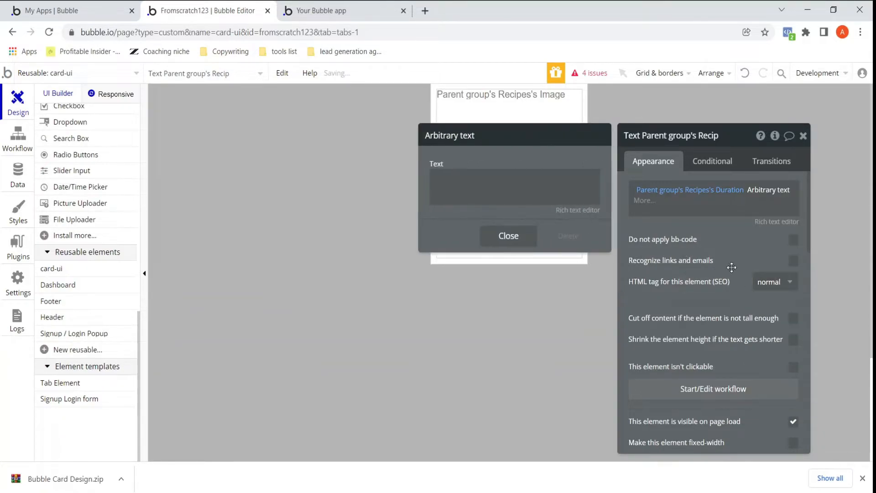
pyautogui.click(484, 181)
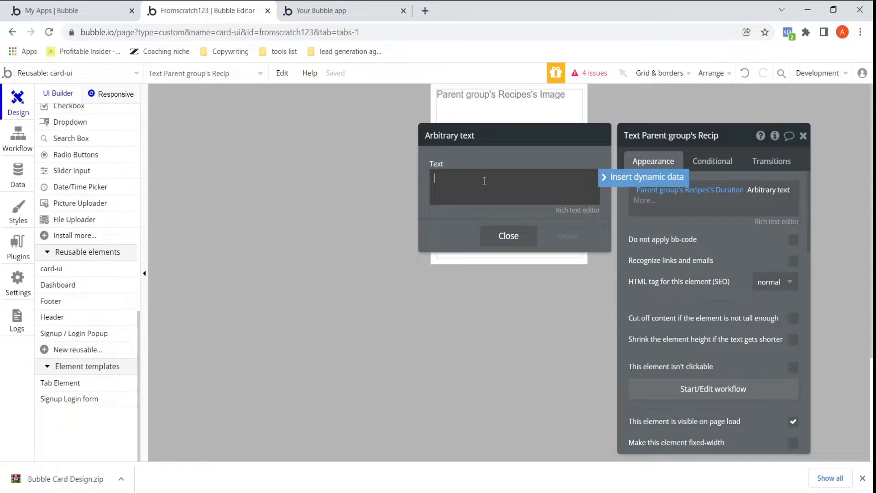
pyautogui.write('minut')
pyautogui.click(509, 236)
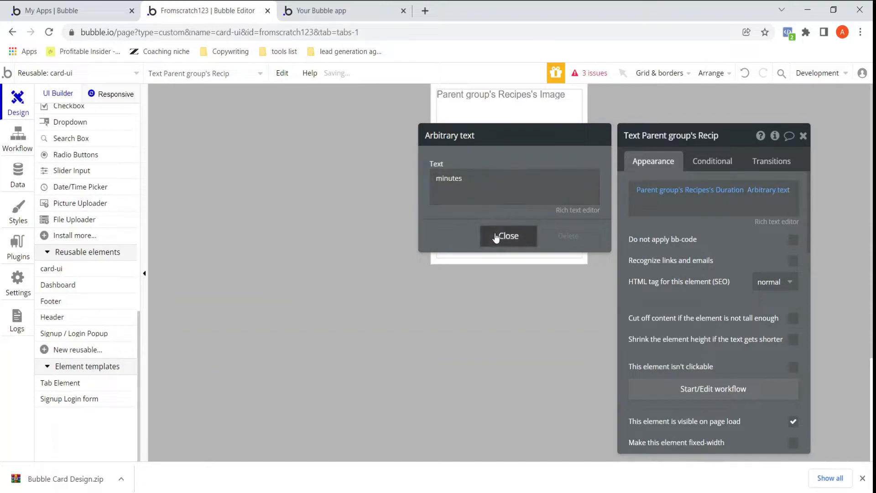
pyautogui.click(326, 9)
pyautogui.click(379, 82)
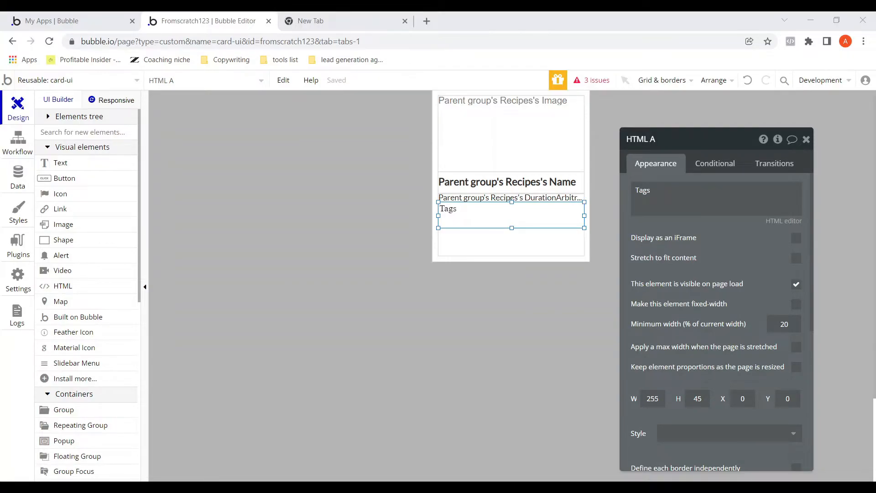
# Step: Clear the placeholder text from the tags HTML element below the duration
pyautogui.press('BackSpace')
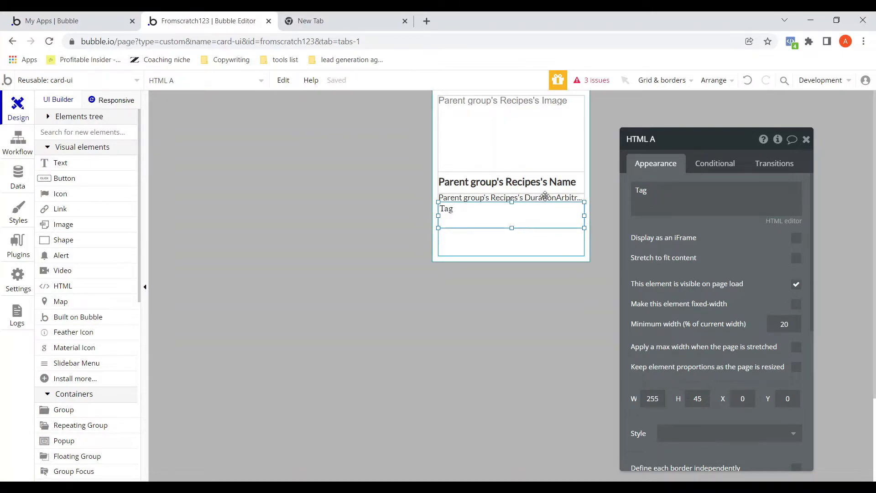
pyautogui.click(656, 199)
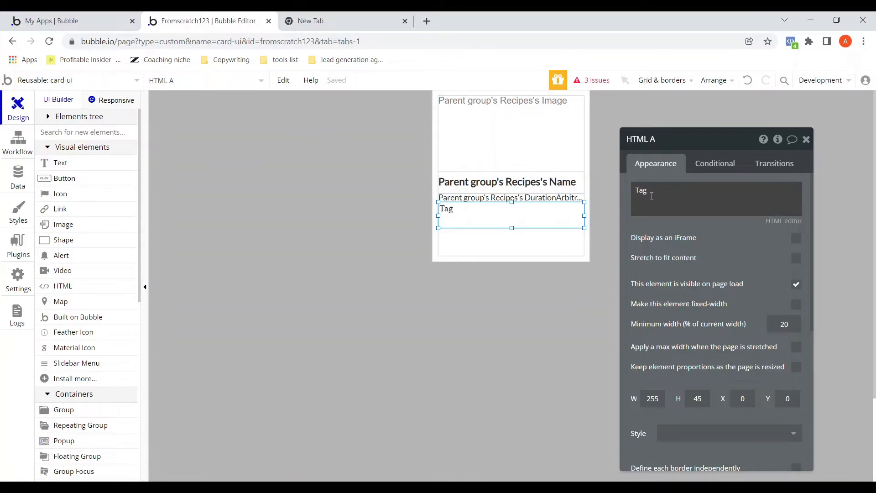
pyautogui.doubleClick(639, 191)
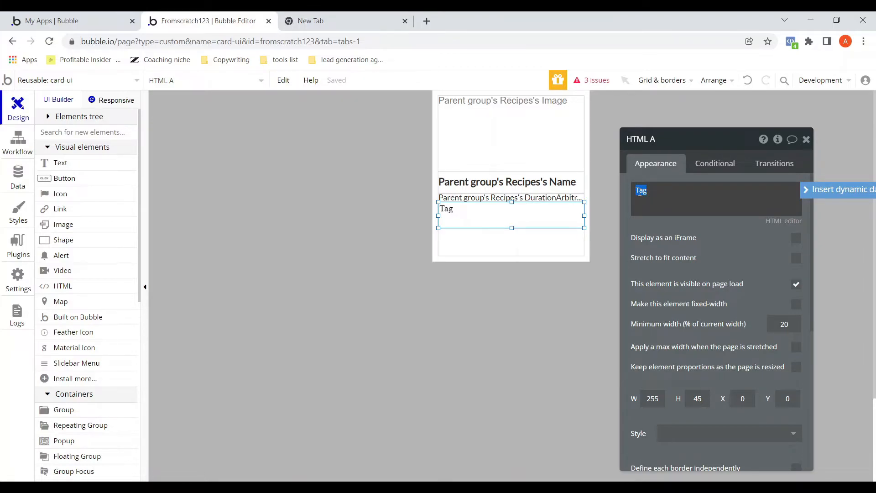
pyautogui.press('BackSpace')
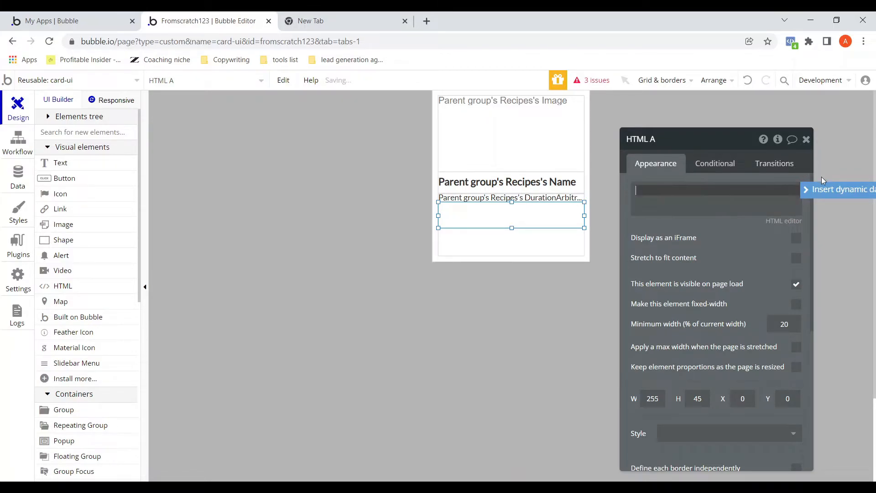
pyautogui.click(833, 195)
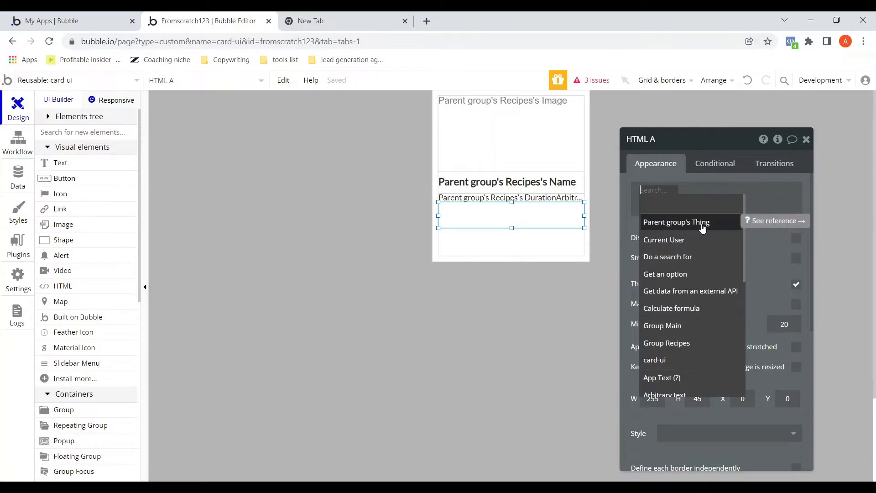
pyautogui.click(777, 191)
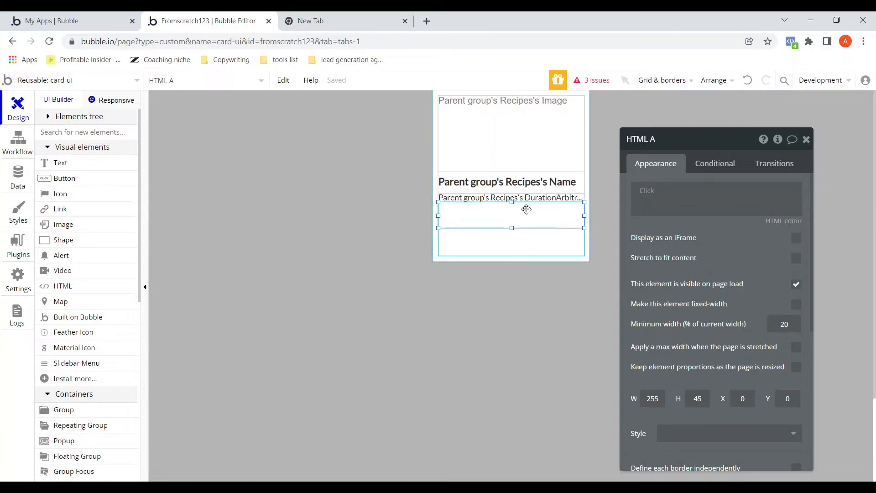
# Step: Select the HTML element's parent, Group C, and set its content type to Recipes with Parent group's Recipes as data source
pyautogui.scroll(-6, 724, 283)
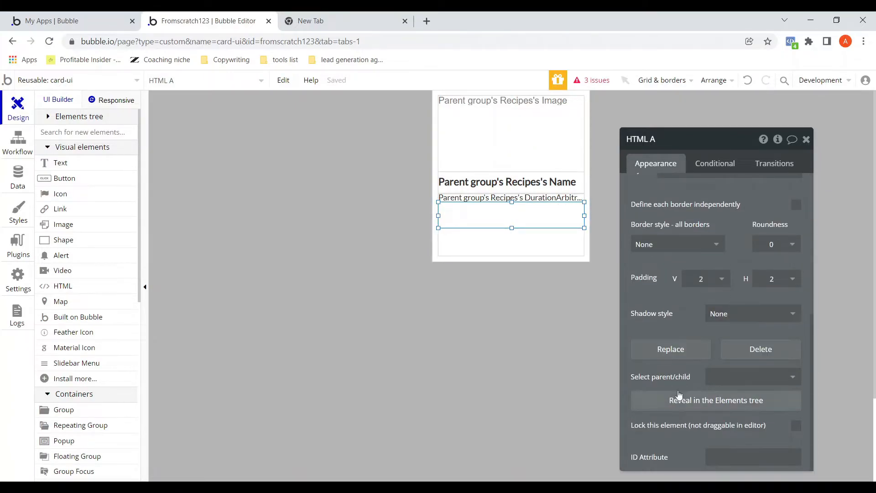
pyautogui.click(777, 380)
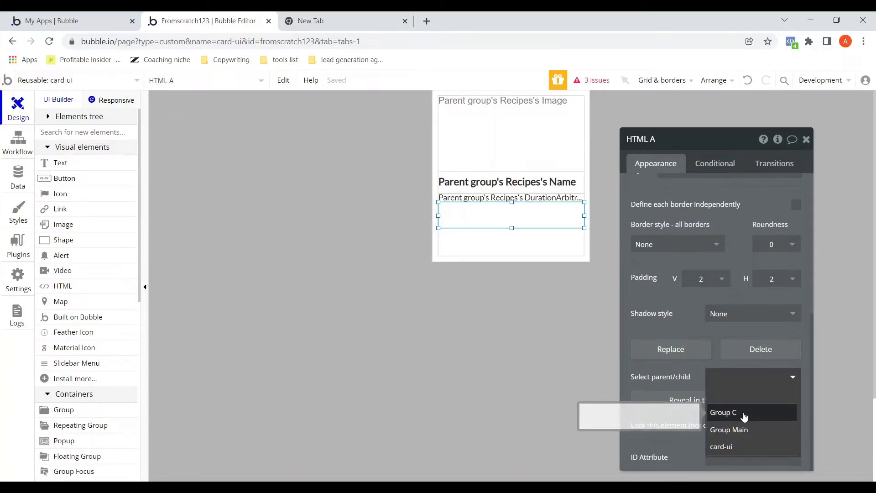
pyautogui.click(723, 412)
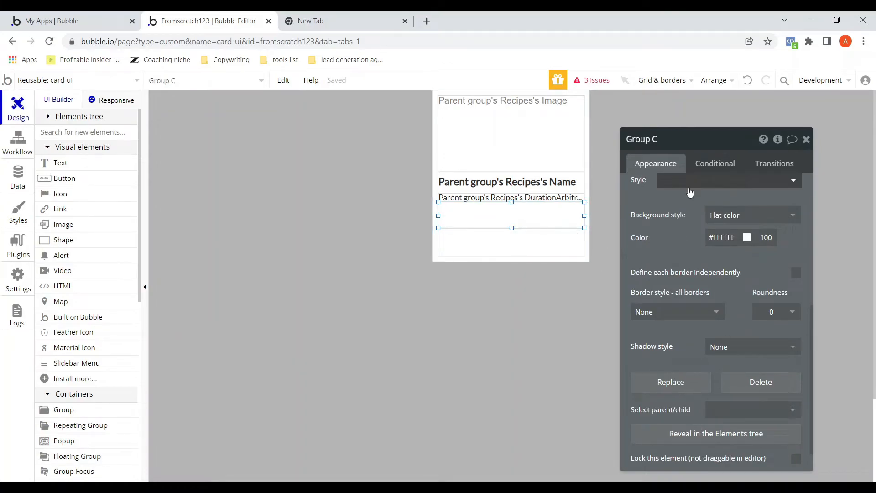
pyautogui.scroll(6, 714, 263)
pyautogui.click(726, 190)
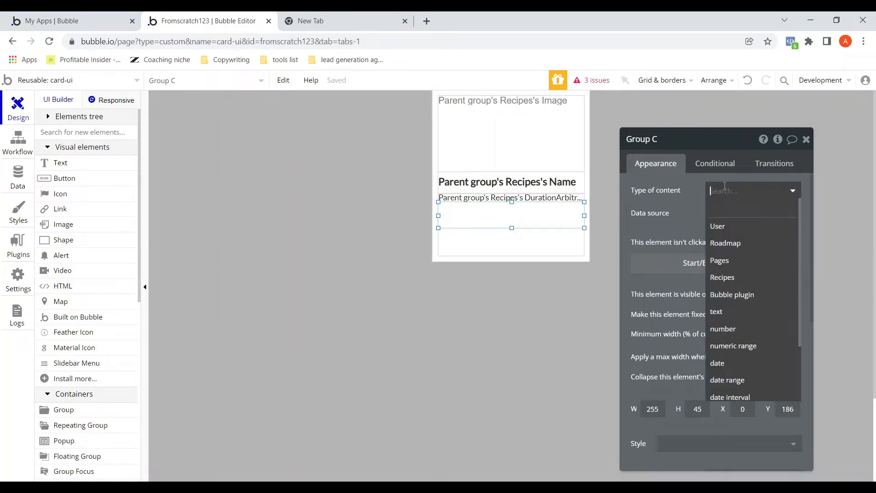
pyautogui.click(726, 278)
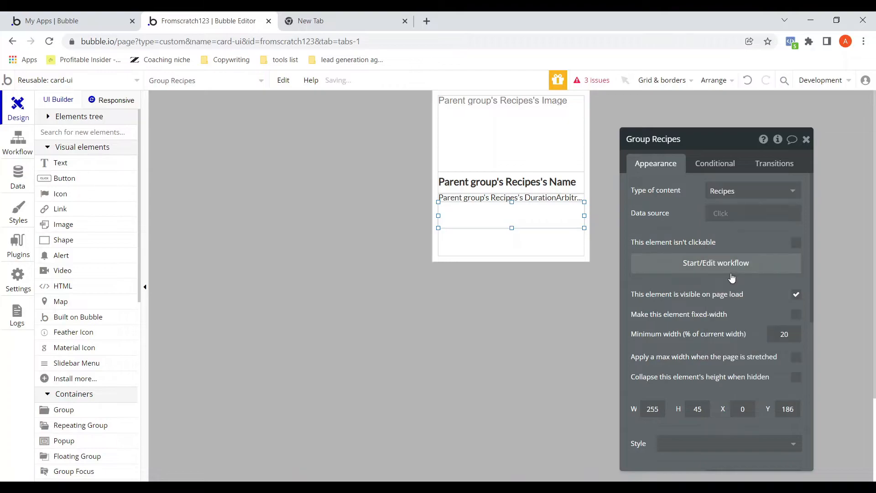
pyautogui.click(723, 214)
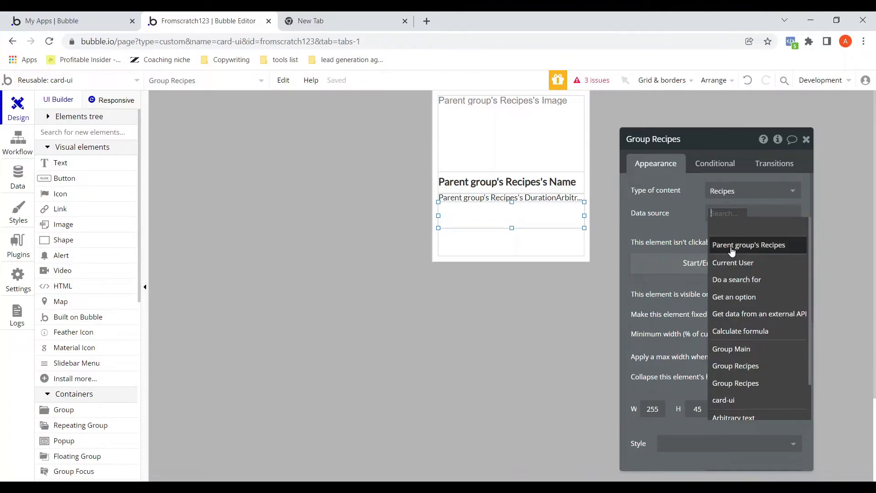
pyautogui.click(748, 247)
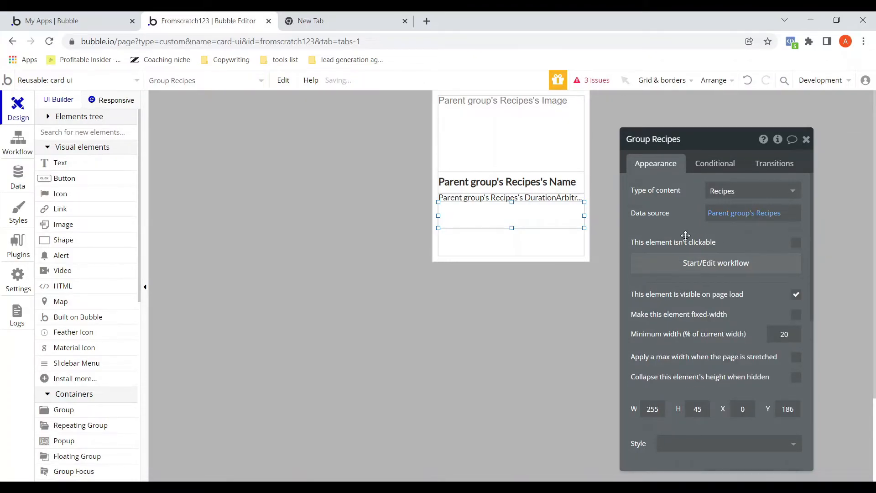
pyautogui.click(806, 140)
# Step: Set the content of the HTML element below the duration to Parent group's Recipes's tags
pyautogui.click(519, 211)
pyautogui.doubleClick(518, 211)
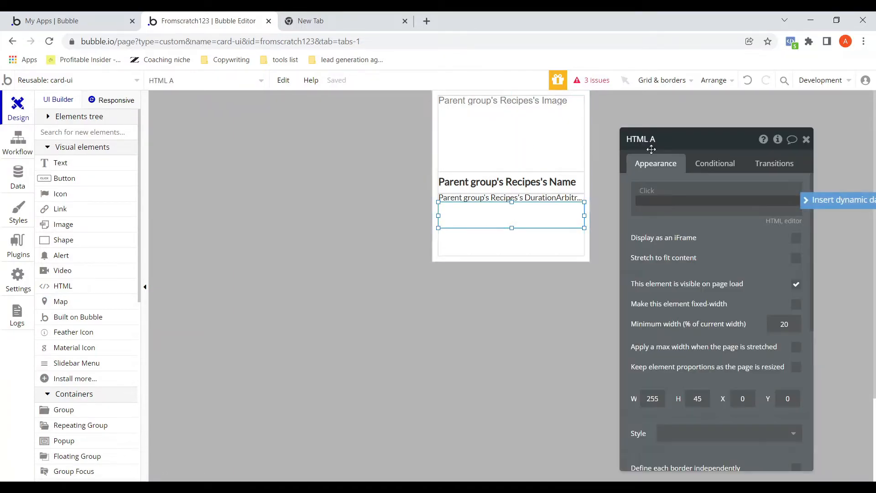
pyautogui.click(648, 199)
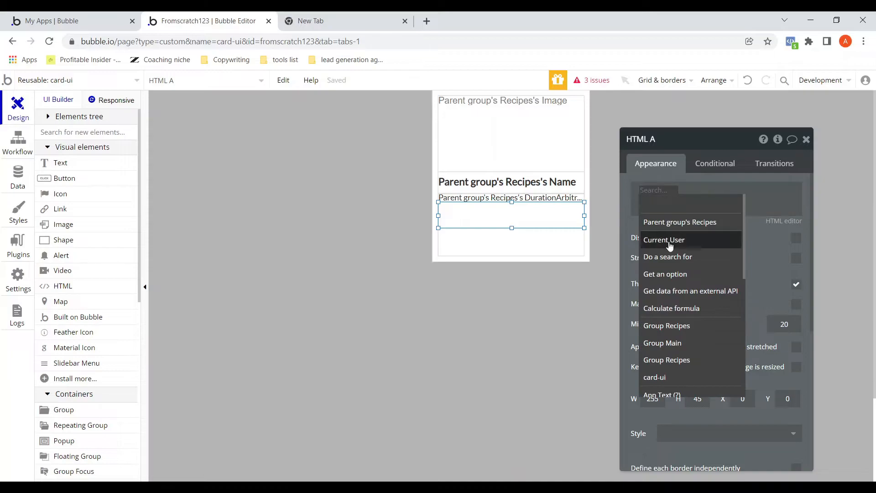
pyautogui.click(668, 225)
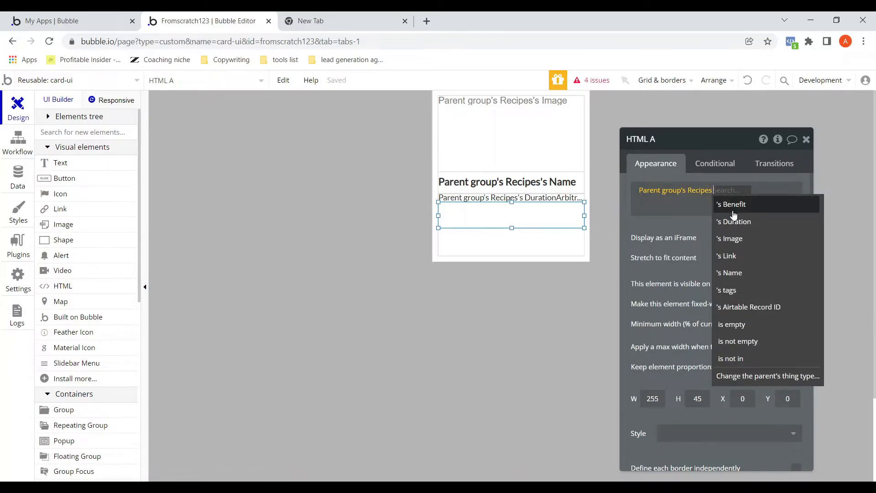
pyautogui.click(730, 289)
pyautogui.click(742, 222)
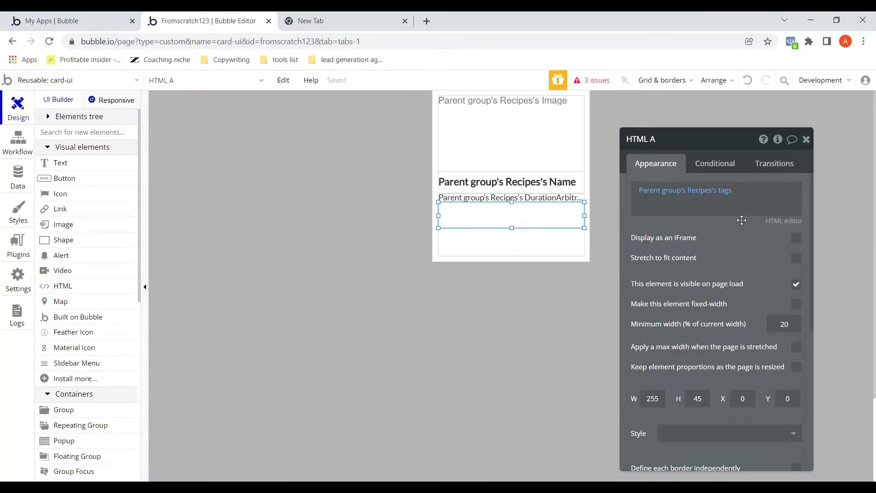
pyautogui.click(807, 139)
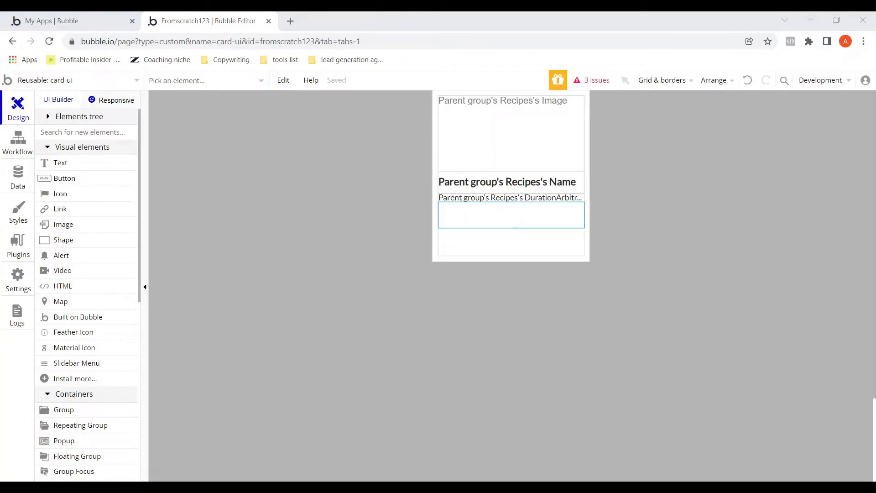
# Step: Open the test-card-ui page in the editor and launch its preview
pyautogui.click(122, 82)
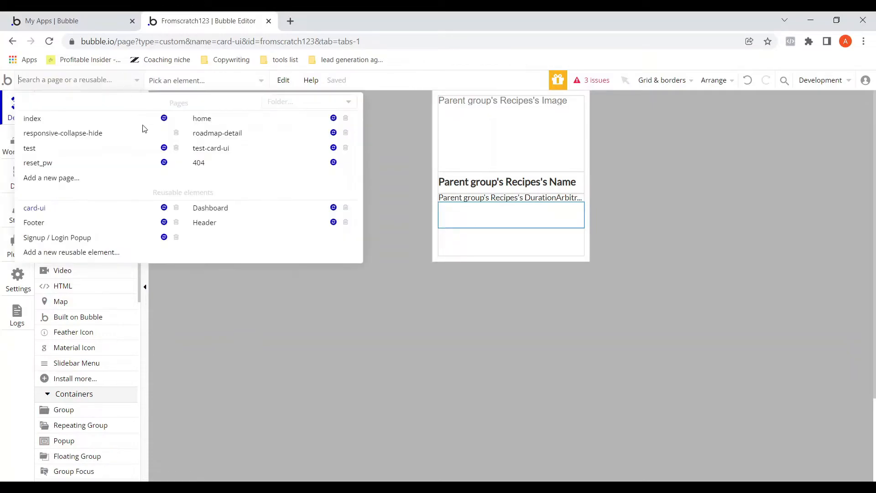
pyautogui.click(215, 148)
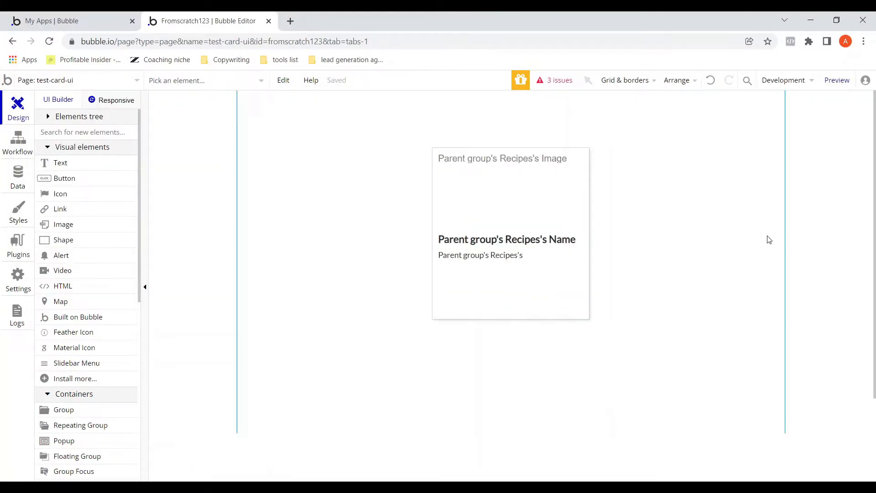
pyautogui.click(837, 80)
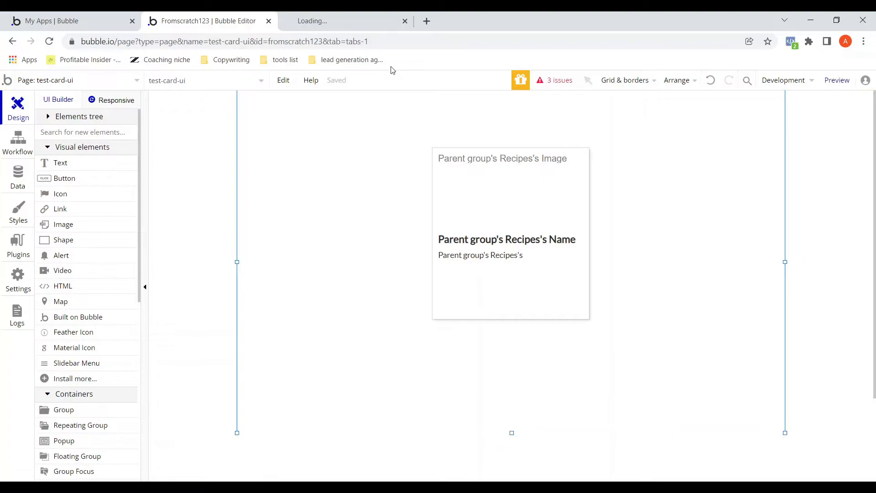
# Step: Check how the recipe's tags display below the duration in the test-card-ui preview, then return to the editor
pyautogui.click(331, 26)
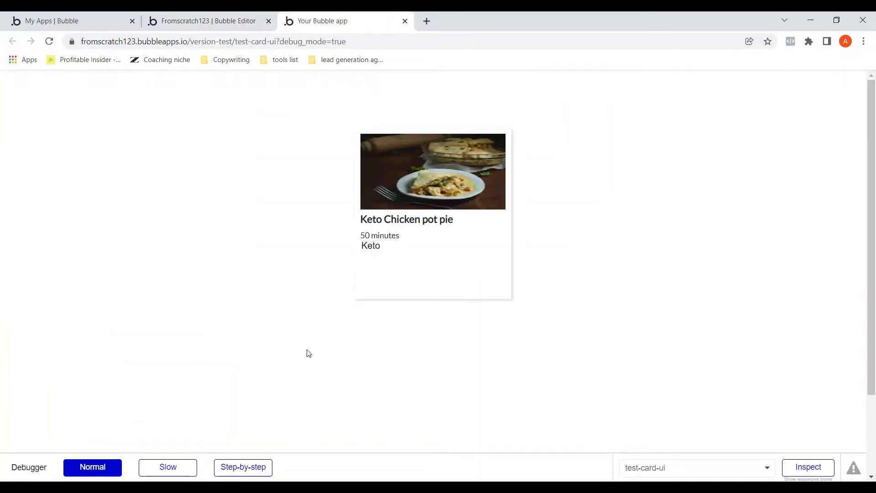
pyautogui.moveTo(386, 246); pyautogui.dragTo(361, 246)
pyautogui.click(206, 24)
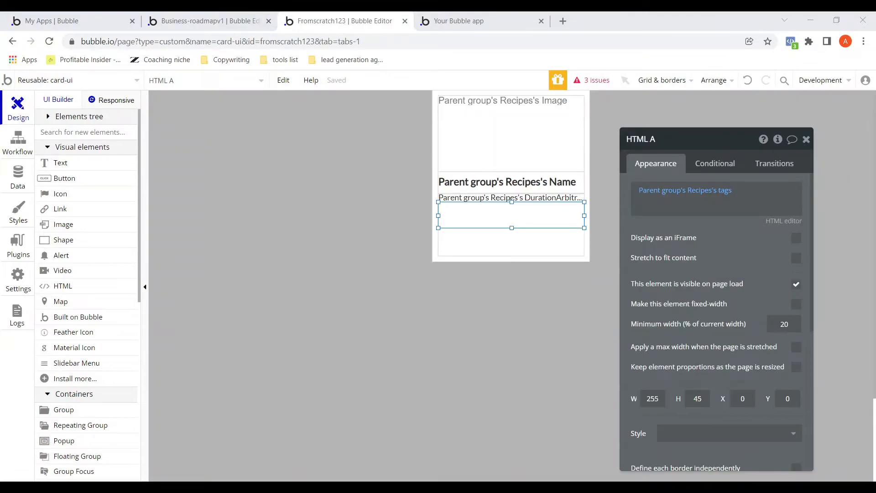
# Step: Add an empty <style></style> block above the Parent group's Recipes's tags expression in HTML A, with a blank line inside for CSS
pyautogui.click(641, 190)
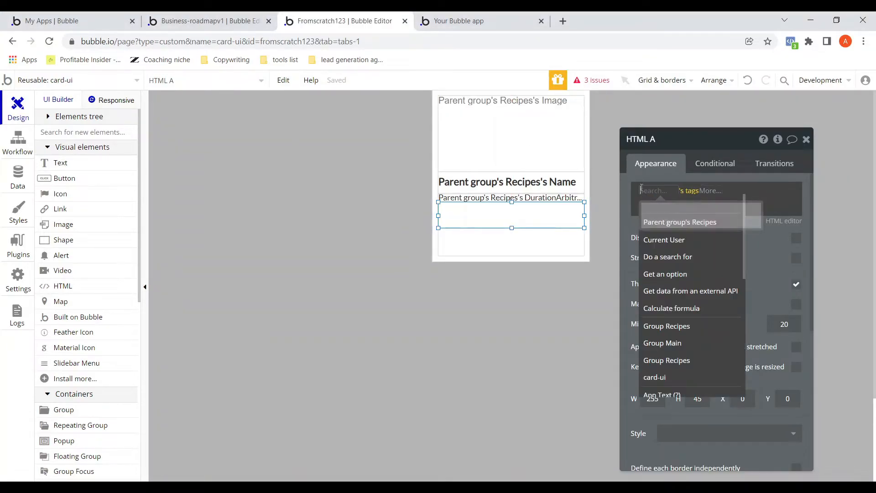
pyautogui.click(749, 194)
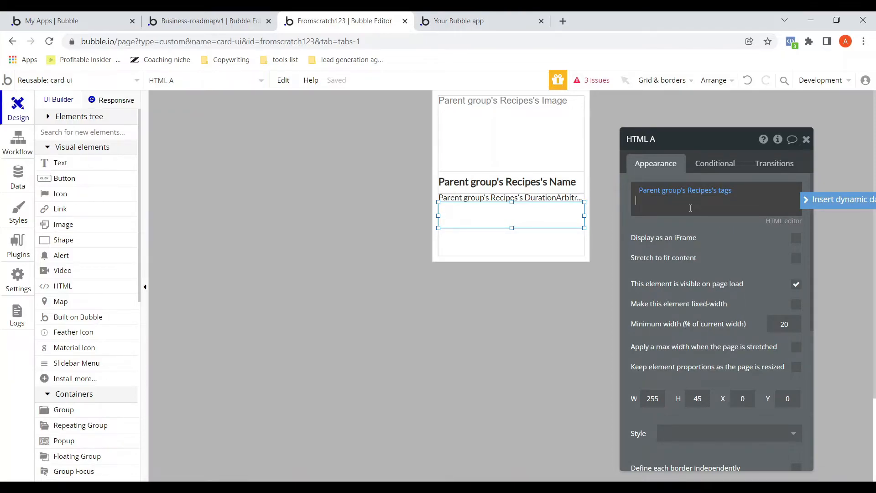
pyautogui.click(636, 190)
pyautogui.press('Return')
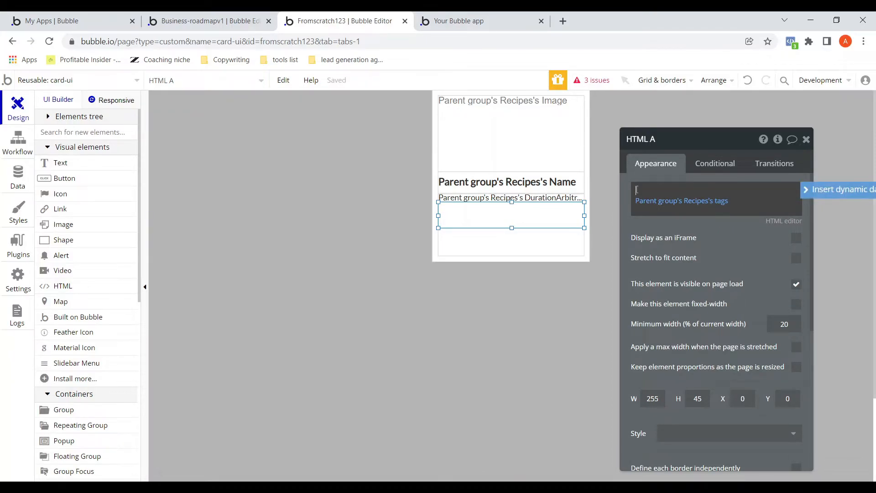
pyautogui.write('<stule')
pyautogui.press('BackSpace')
pyautogui.write('y')
pyautogui.click(667, 185)
pyautogui.press('Return')
pyautogui.press('Return')
pyautogui.write('<style>  <')
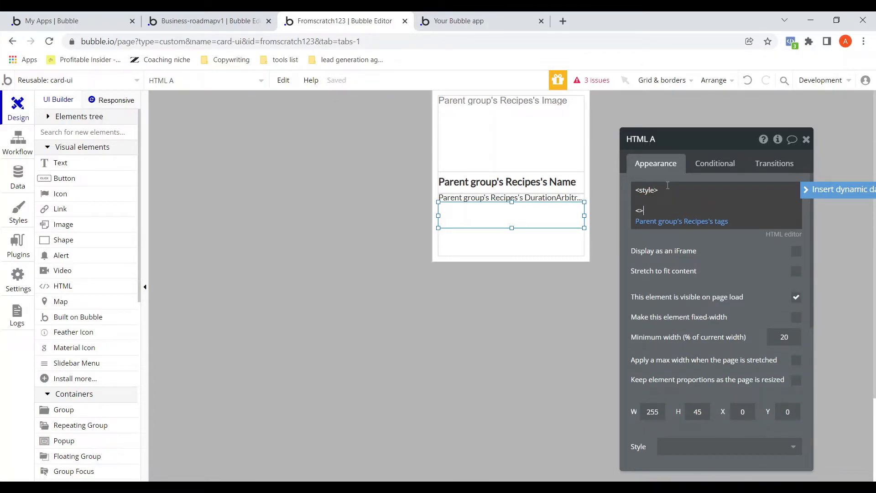
pyautogui.write('/style>')
pyautogui.press('Down')
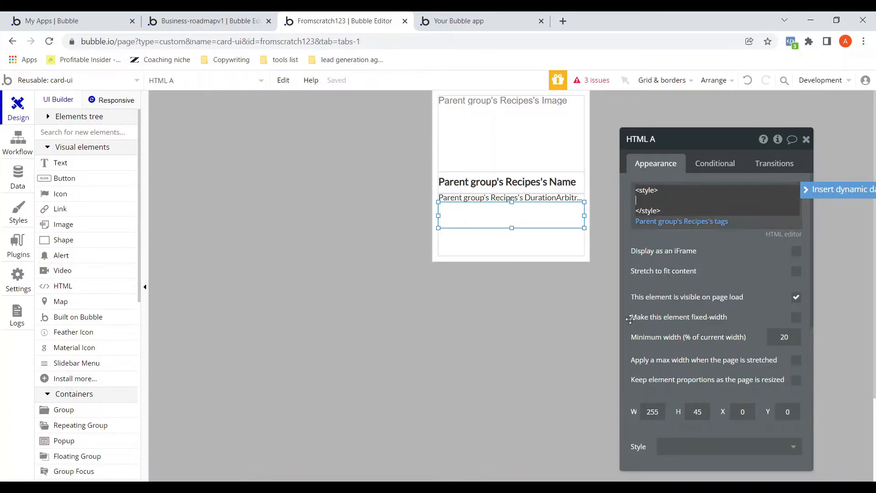
# Step: Fill the style block with a .tag span rule: padding 6px 10px, background rgba(181, 23, 158, 0.2), border-radius 20px, color #000000, font-family lato, font-size 12px
pyautogui.hotkey('alt', 'Tab')
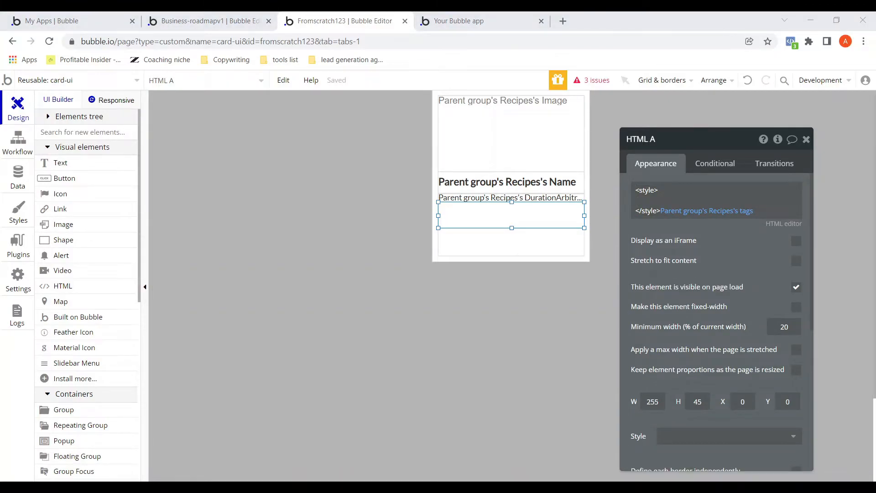
pyautogui.hotkey('alt', 'Tab')
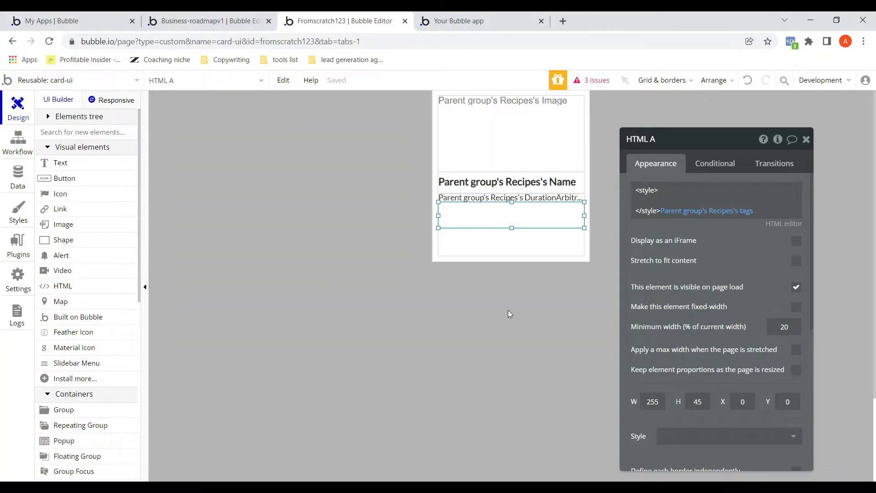
pyautogui.click(731, 197)
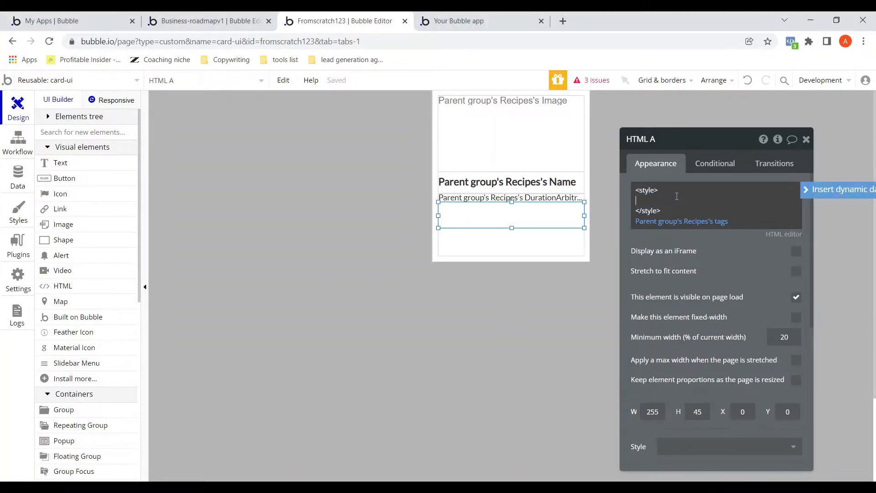
pyautogui.write('.tag span { \tpadding:6px 10px; \tbackground: rgba(181, 23, 158, 0.2); \tborder-radius: 20px; \tcolor: #000000; \tfont-family:lato; \tfont-size:12px; \tmargin:0 4px 8px 0; \tfont-weight:500; \tdisplay:inline-block \tword-wrap:break-word; \twhite-space:normal; }')
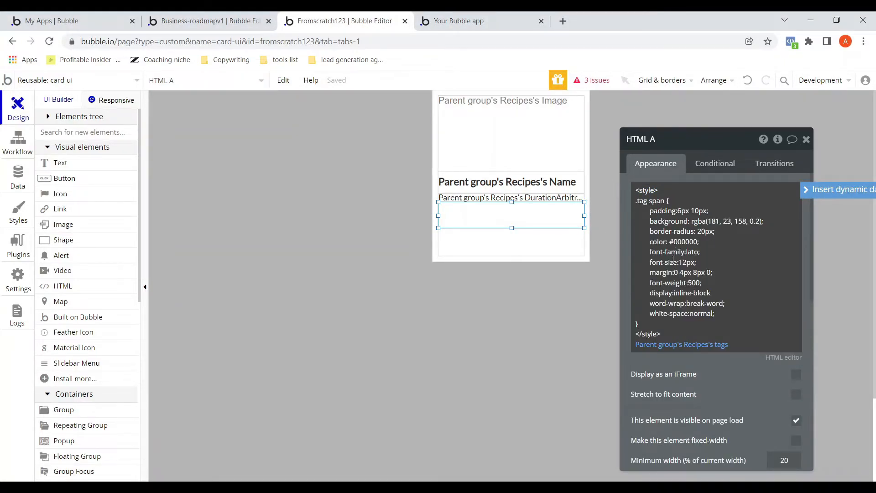
pyautogui.scroll(-5, 693, 318)
pyautogui.scroll(2, 656, 210)
pyautogui.scroll(2, 656, 209)
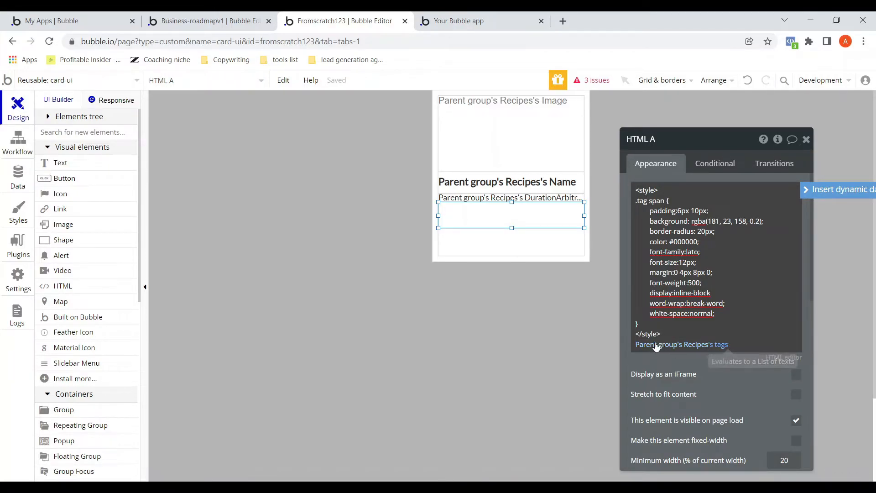
# Step: Add an opening and closing div with class "tag" directly below the closing style tag in the HTML element
pyautogui.click(668, 335)
pyautogui.press('Return')
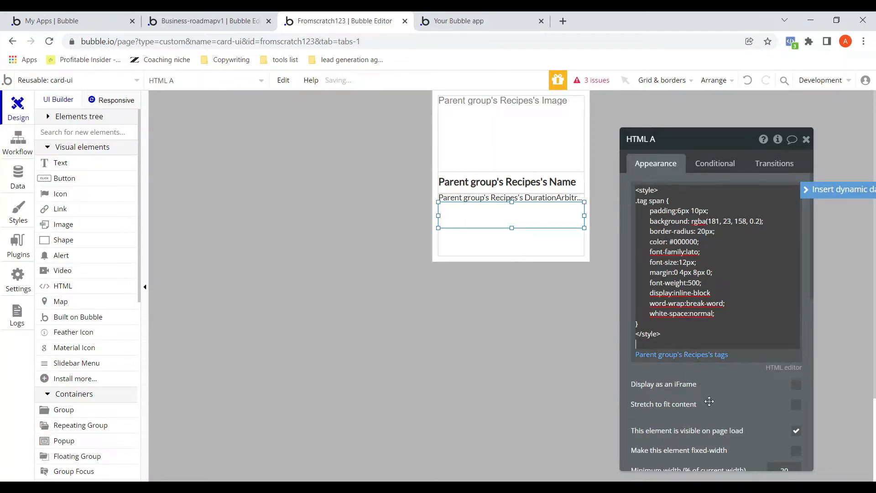
pyautogui.click(753, 488)
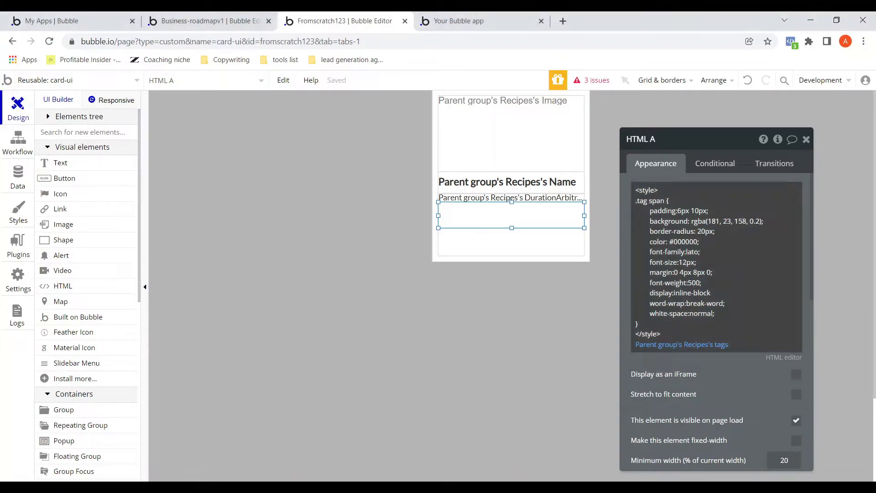
pyautogui.click(673, 329)
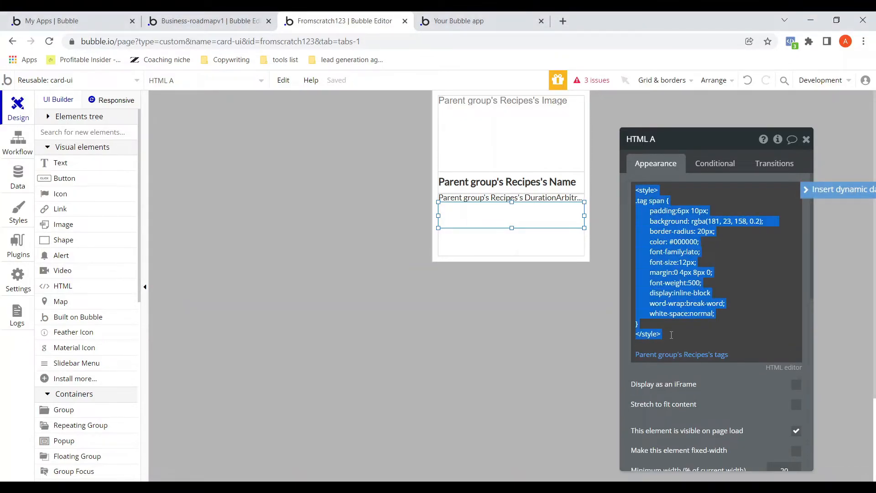
pyautogui.click(671, 335)
pyautogui.press('Return')
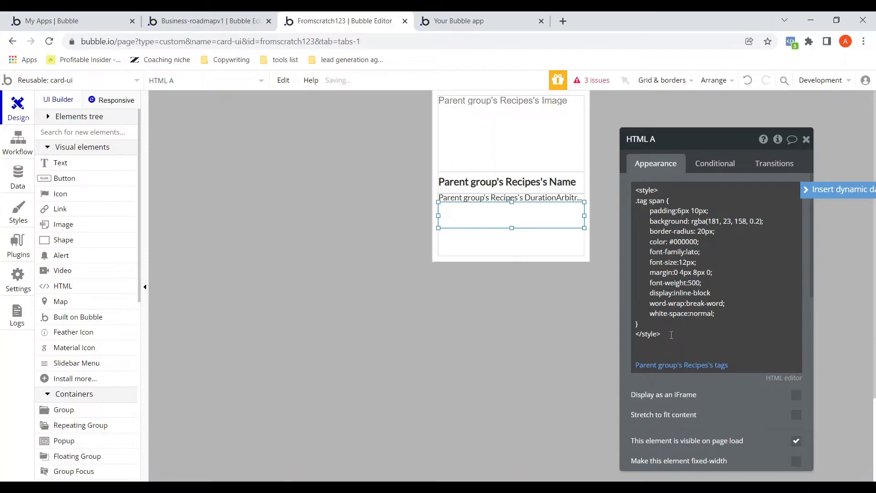
pyautogui.write('<div>')
pyautogui.press('Return')
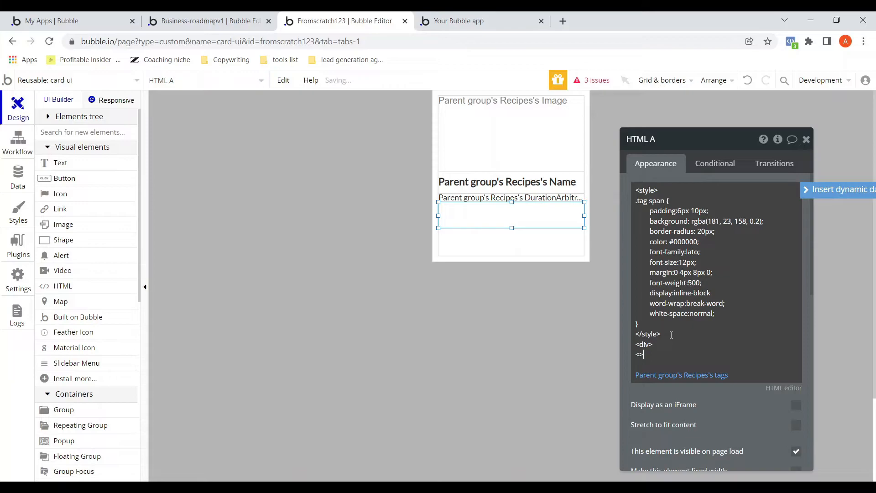
pyautogui.write('</div')
pyautogui.press('Left')
pyautogui.write('class')
pyautogui.write('=')
pyautogui.write('""')
pyautogui.write('tag')
# Step: Put an opening and closing span pair inside the "tag" div, separated by a space
pyautogui.press('Return')
pyautogui.write('<>')
pyautogui.write('span')
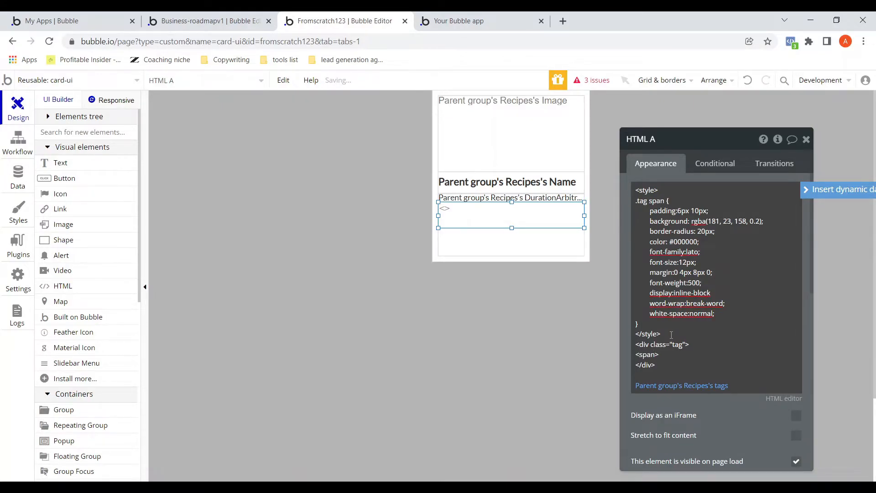
pyautogui.click(445, 209)
pyautogui.write('<span> </span')
pyautogui.press('Left')
pyautogui.press('Left')
pyautogui.press('Left')
pyautogui.press('Left')
pyautogui.press('Left')
# Step: Remove the dynamic expression Parent group's Recipes's tags from below the closing div
pyautogui.click(734, 386)
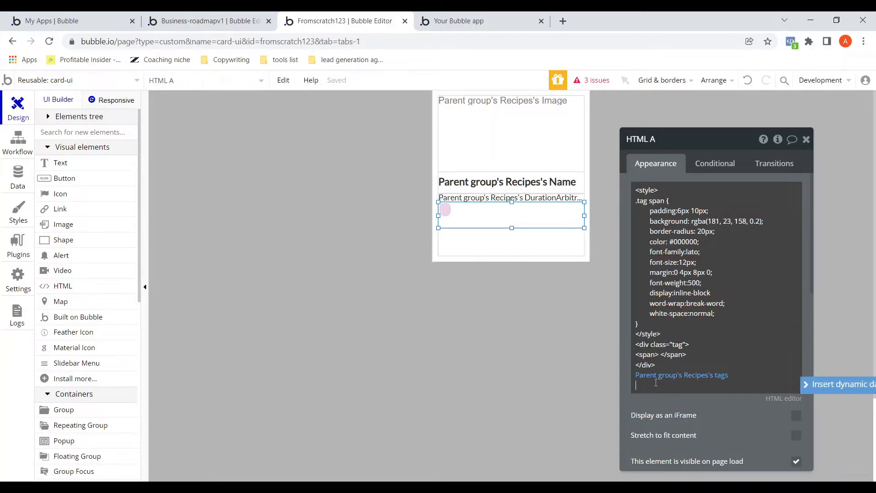
pyautogui.click(744, 370)
pyautogui.click(721, 375)
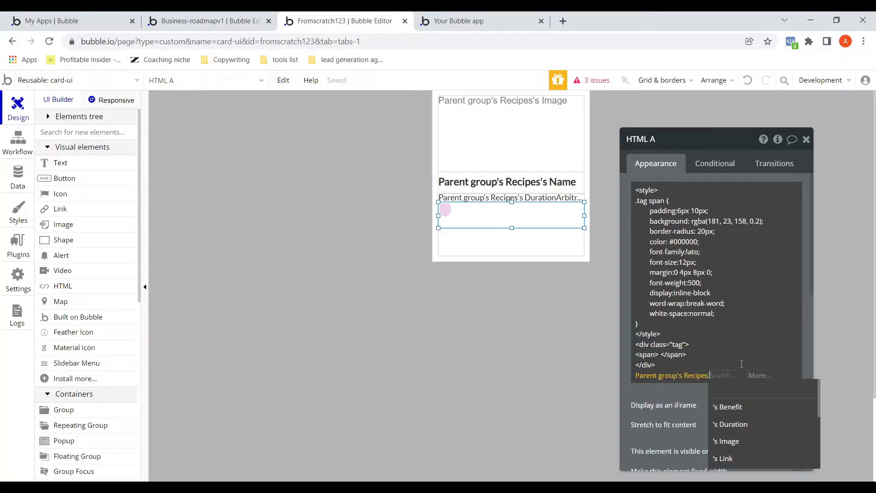
pyautogui.press('BackSpace')
pyautogui.press('BackSpace')
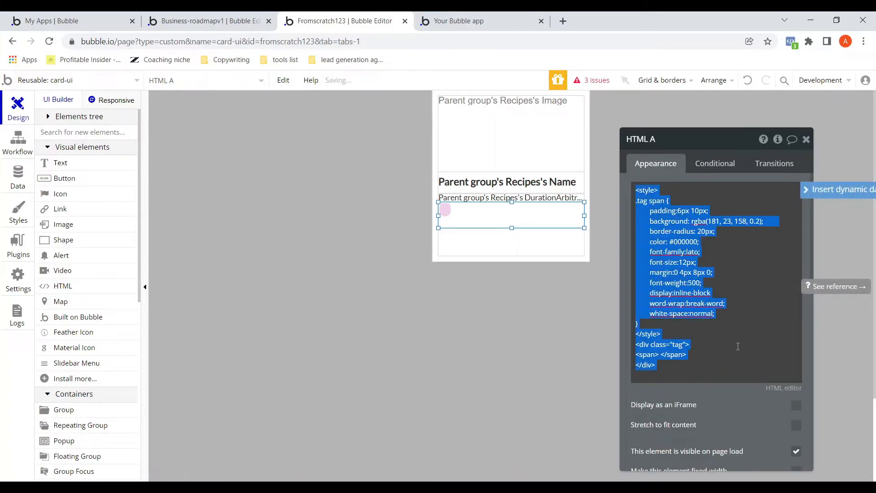
# Step: Insert the dynamic value Parent group's Recipes's tags between the span tags and view the recipe card in the app preview
pyautogui.click(711, 353)
pyautogui.click(661, 352)
pyautogui.hotkey('ctrl', 'a')
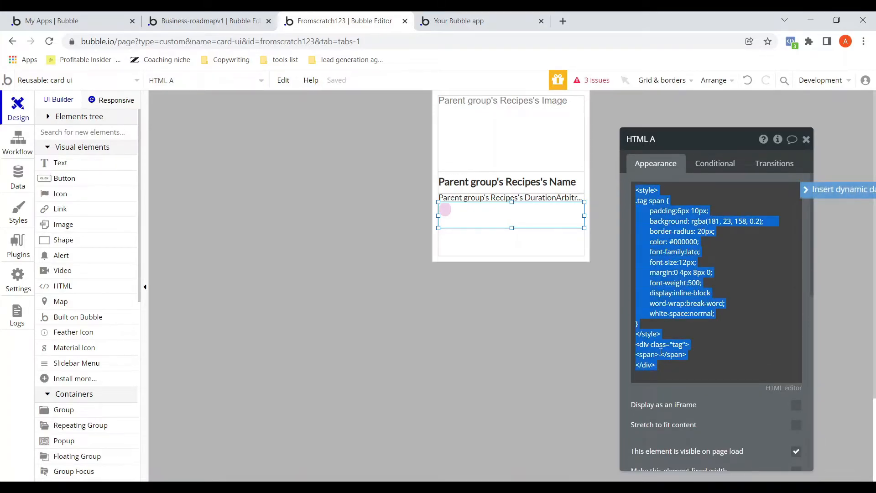
pyautogui.click(661, 352)
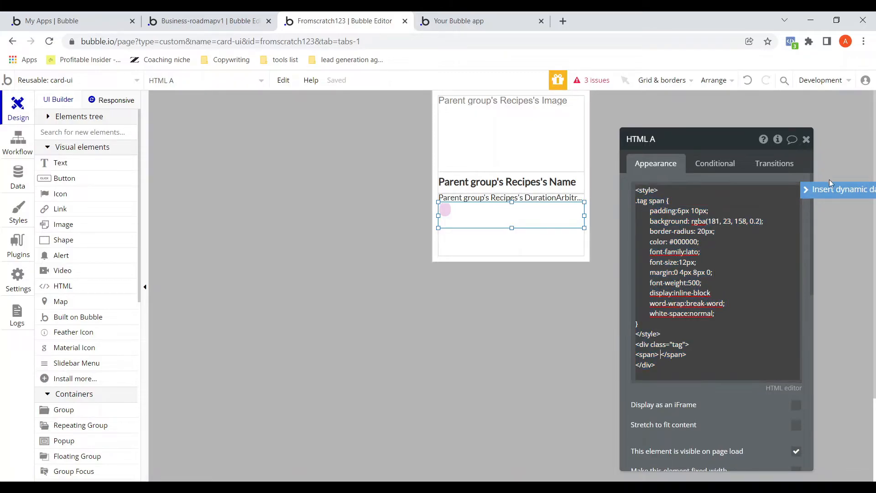
pyautogui.click(833, 191)
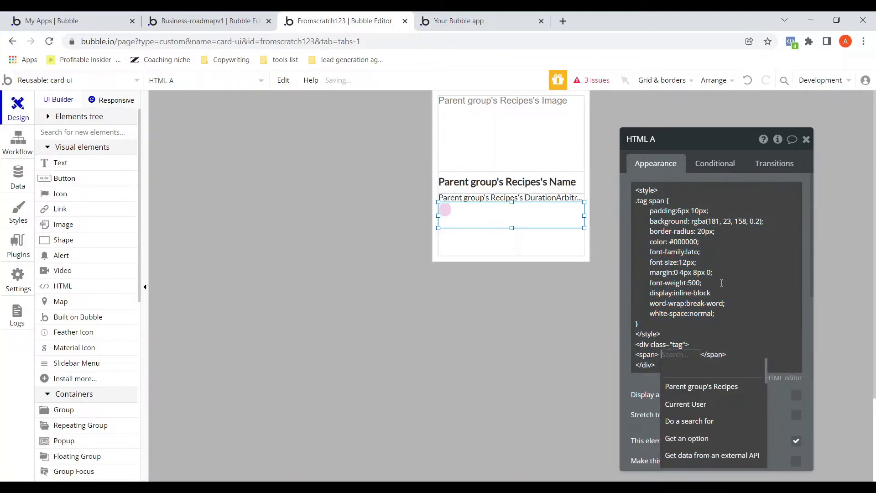
pyautogui.click(717, 386)
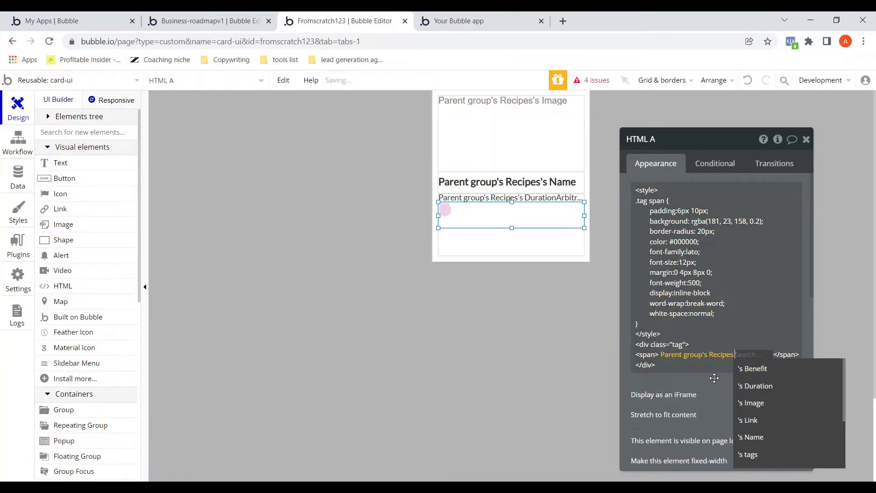
pyautogui.click(752, 454)
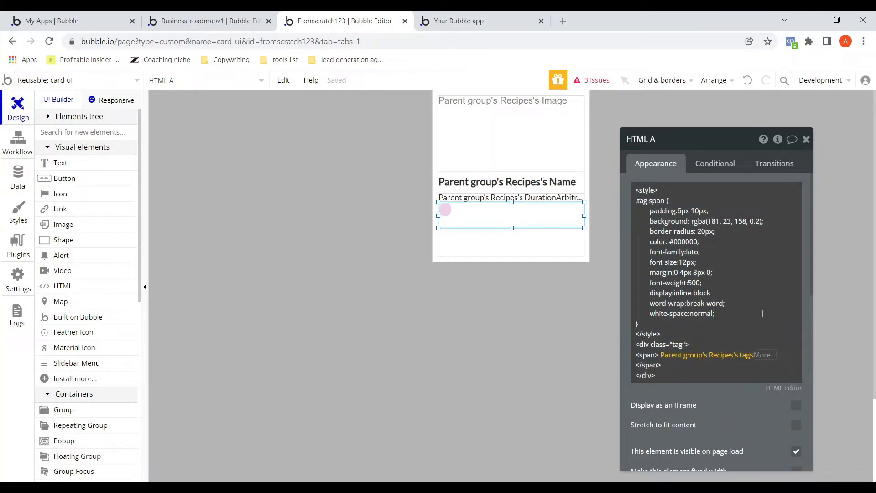
pyautogui.click(763, 313)
pyautogui.hotkey('ctrl', 'a')
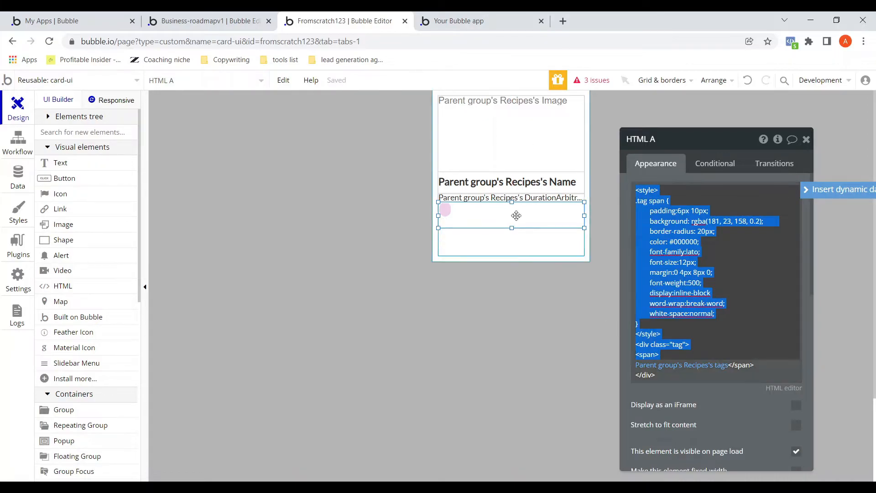
pyautogui.click(489, 289)
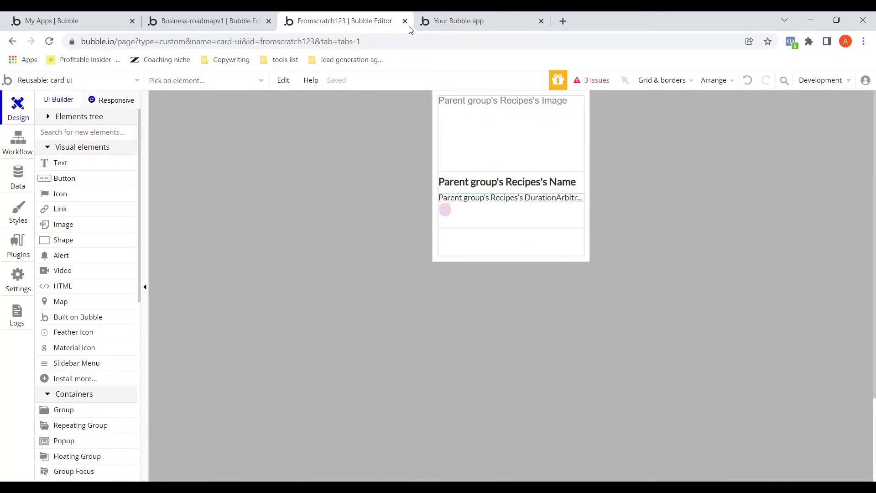
pyautogui.click(457, 21)
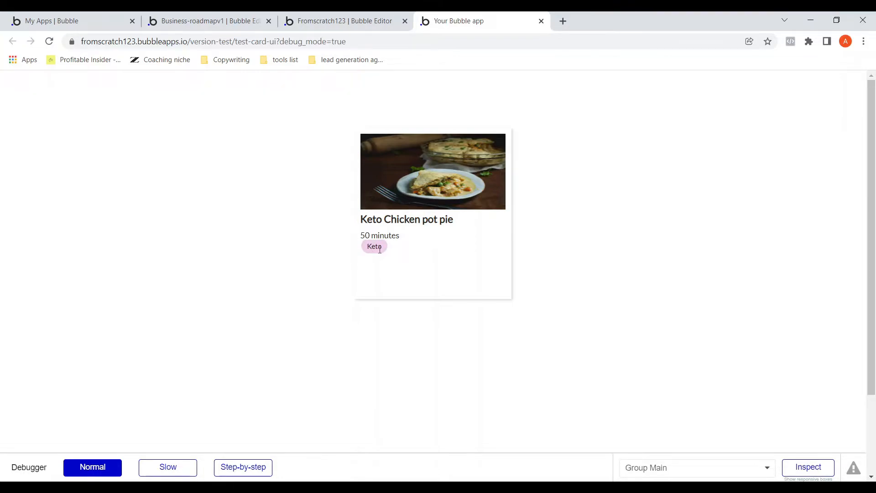
# Step: On the test-card-ui page in the Bubble editor, set the card-ui element's data source to Airtable: Recipes:last item
pyautogui.click(340, 24)
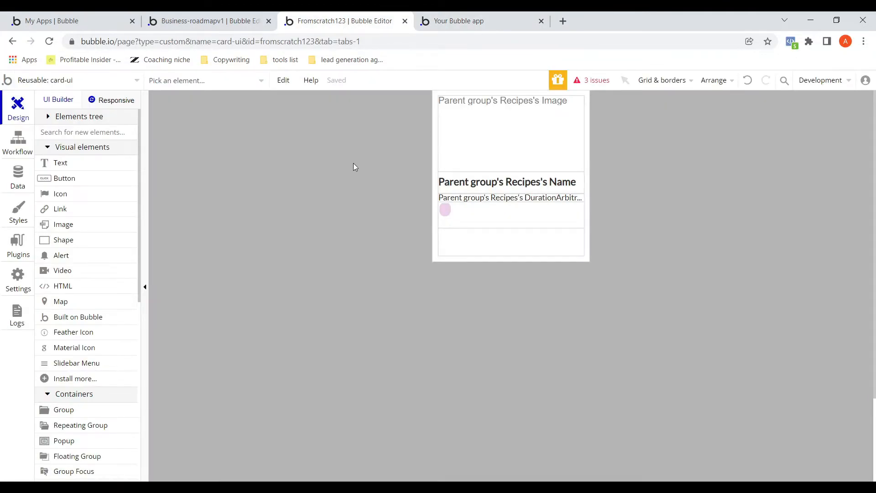
pyautogui.click(135, 83)
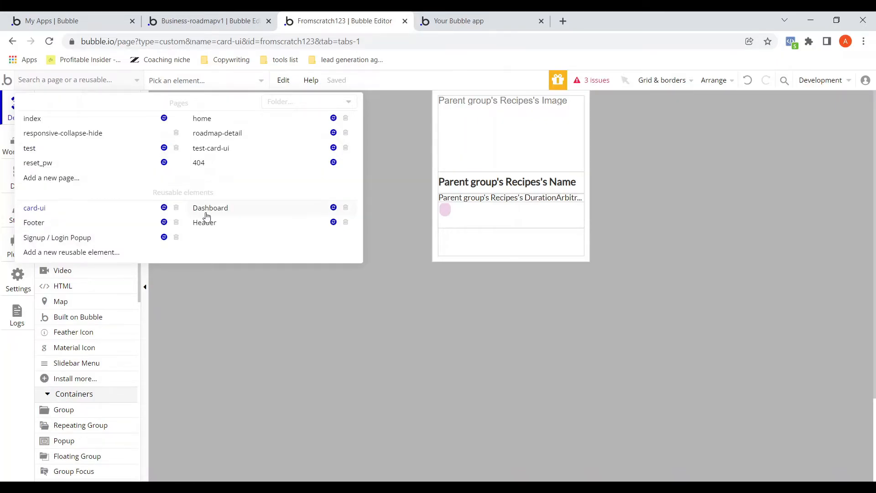
pyautogui.click(213, 148)
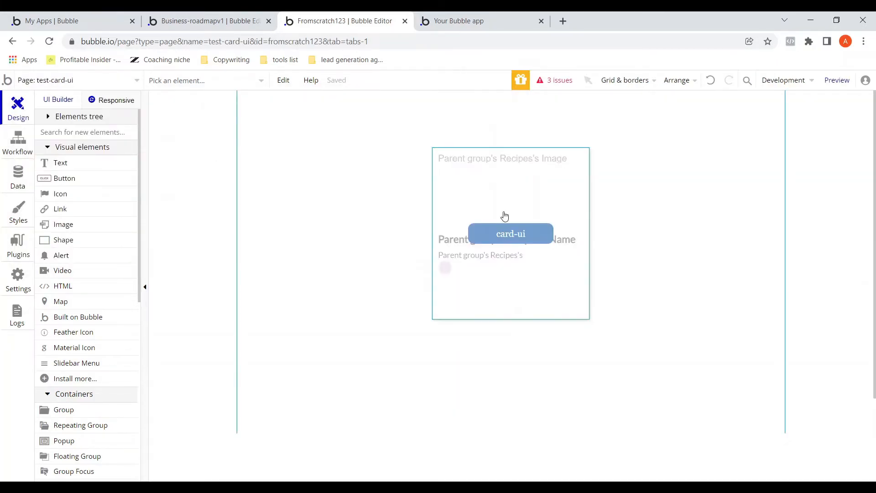
pyautogui.doubleClick(504, 211)
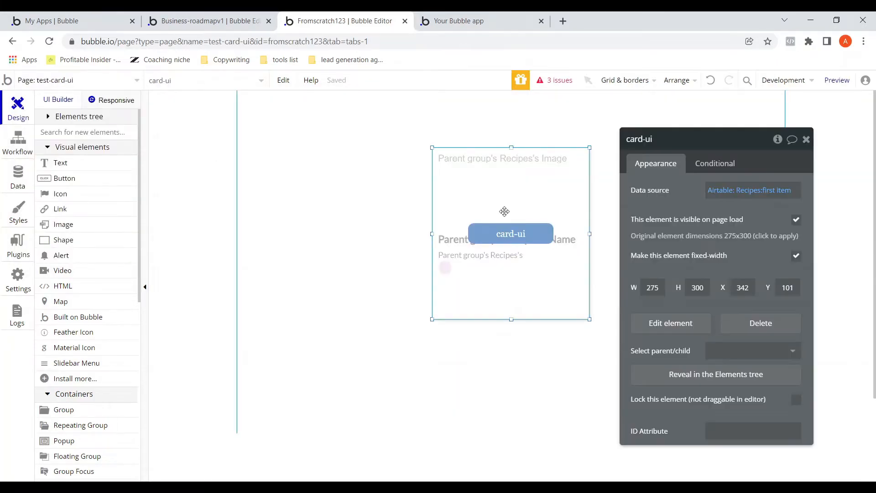
pyautogui.click(775, 195)
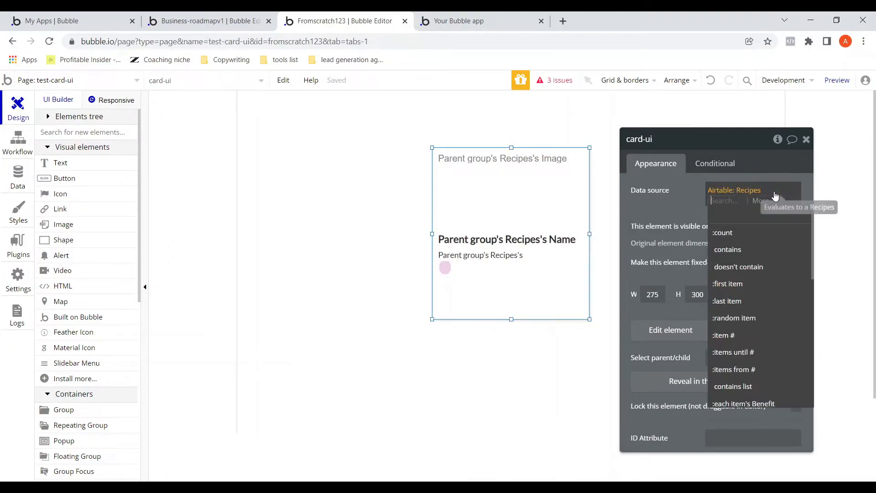
pyautogui.click(732, 301)
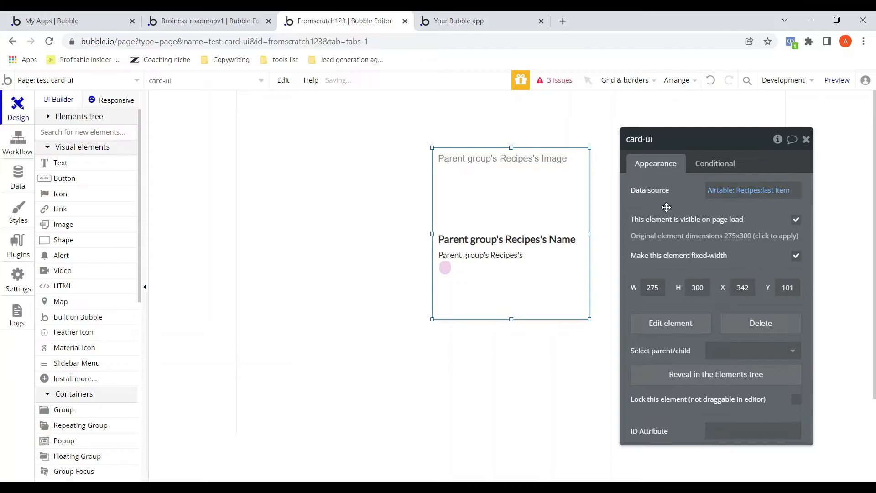
pyautogui.click(807, 139)
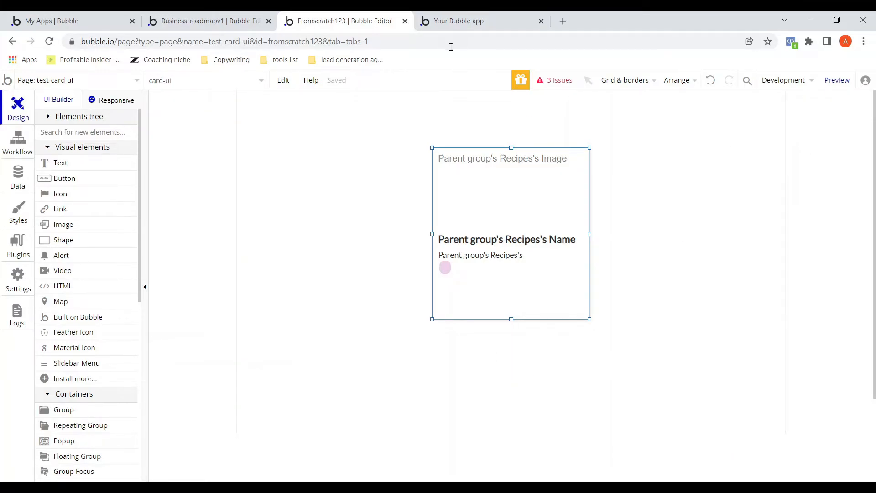
# Step: Reload the test-card-ui app preview to check how the last recipe's tags are displayed
pyautogui.click(449, 29)
pyautogui.click(412, 38)
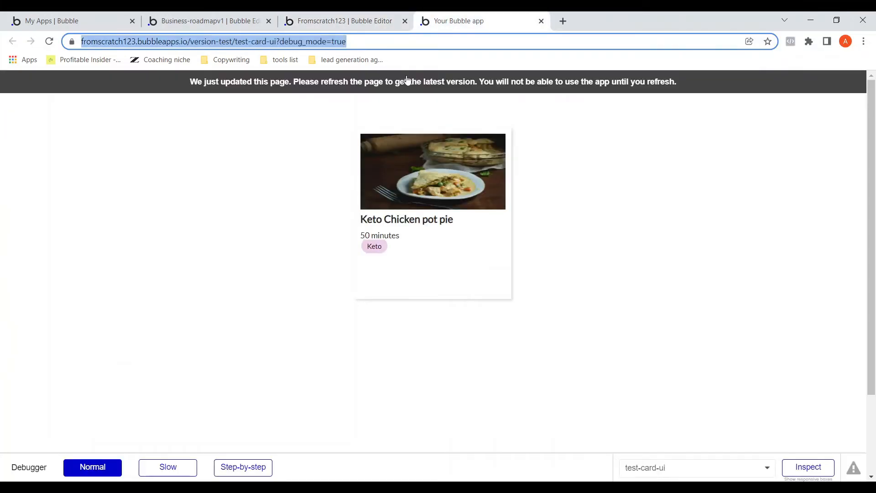
pyautogui.press('Return')
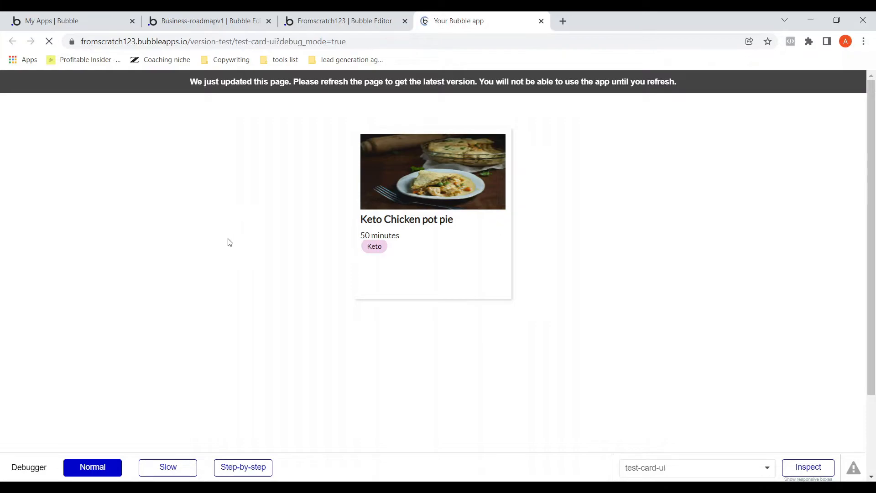
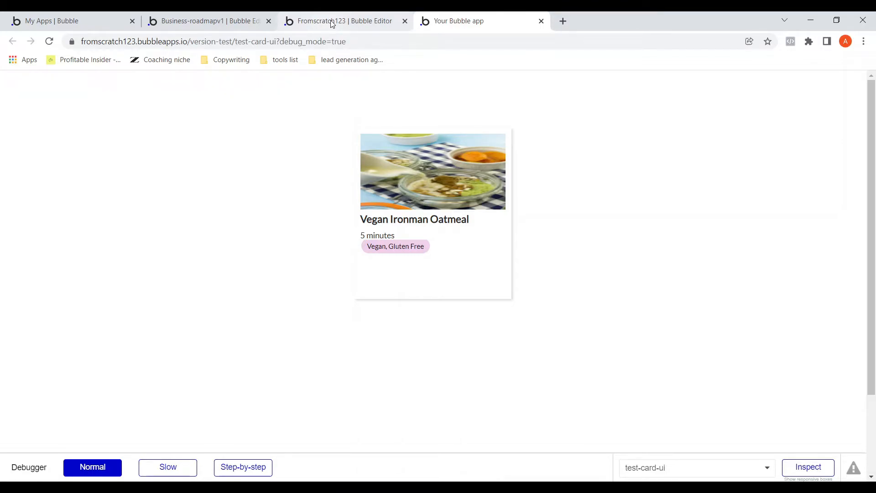
# Step: Return to the Bubble editor and open the reusable card-ui element to edit the code of its HTML A element
pyautogui.click(330, 20)
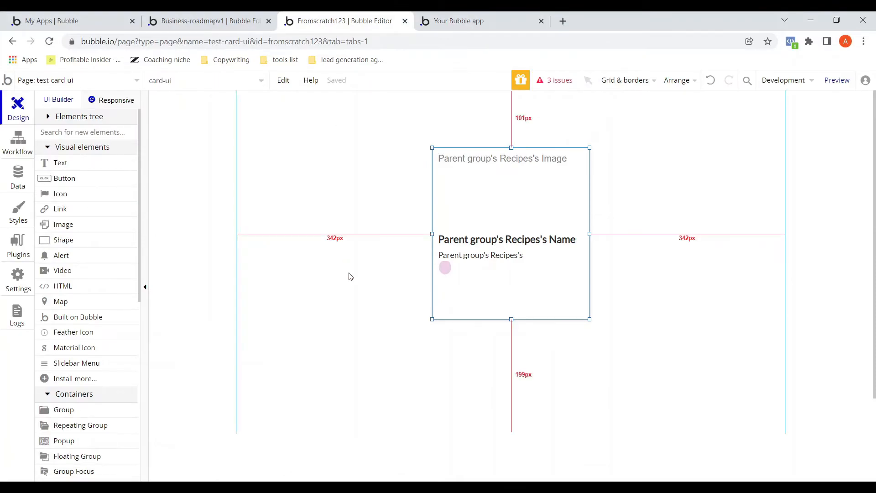
pyautogui.click(172, 153)
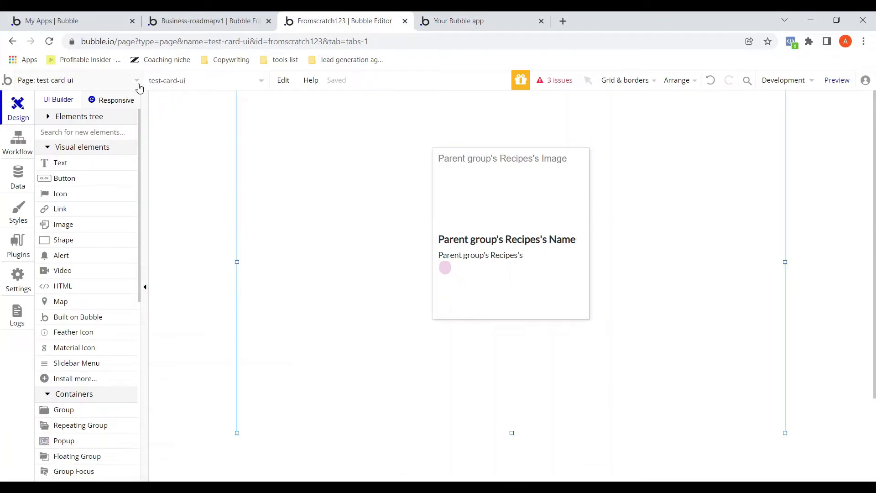
pyautogui.click(139, 87)
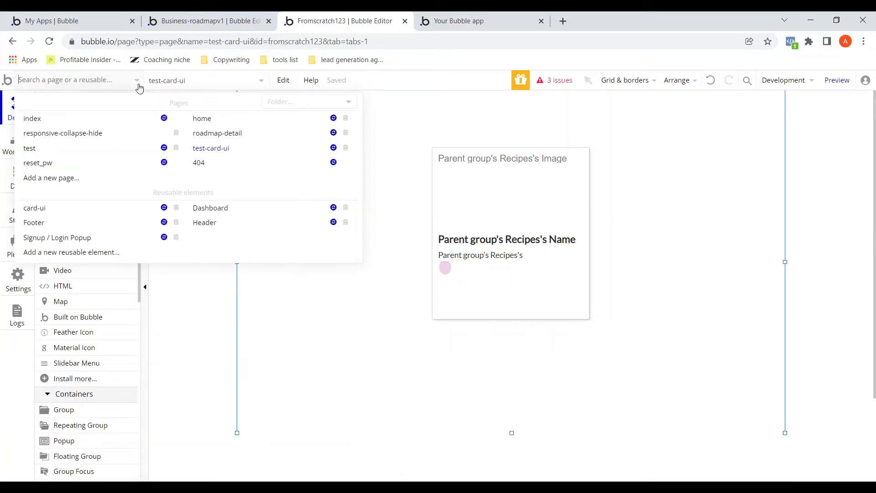
pyautogui.click(194, 303)
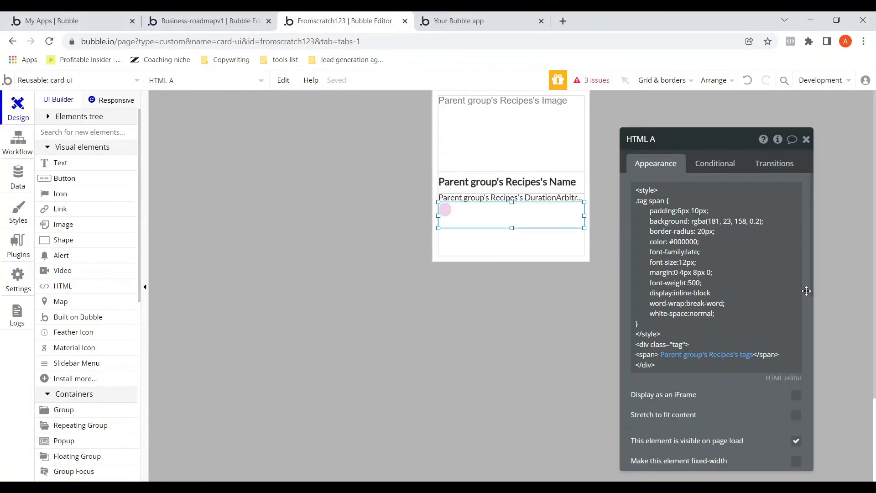
pyautogui.moveTo(636, 189); pyautogui.dragTo(690, 344)
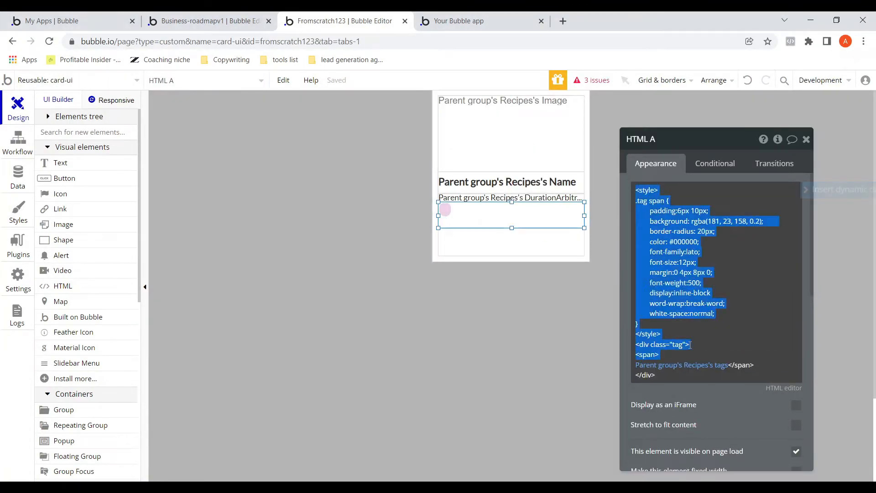
pyautogui.click(690, 344)
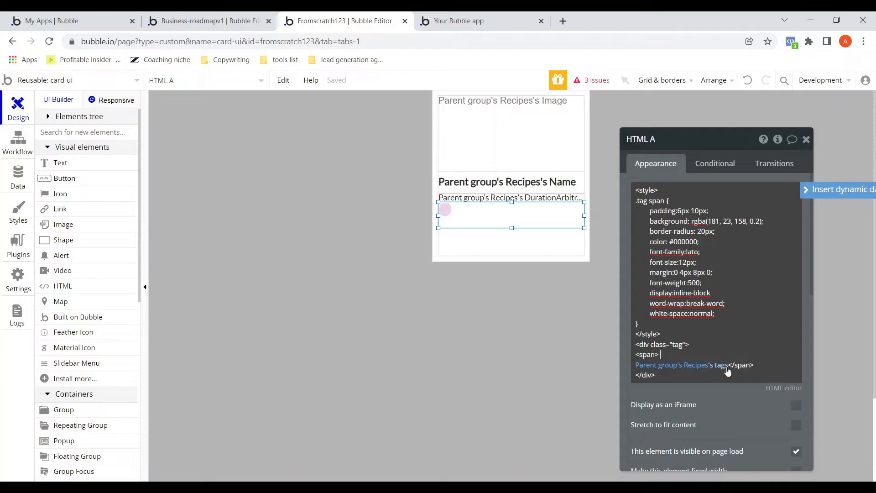
# Step: Delete the closing span tag after the dynamic expression and set the expression to Parent group's Recipes's tags again
pyautogui.click(754, 364)
pyautogui.click(673, 366)
pyautogui.press('BackSpace')
pyautogui.press('BackSpace')
pyautogui.press('BackSpace')
pyautogui.press('BackSpace')
pyautogui.press('BackSpace')
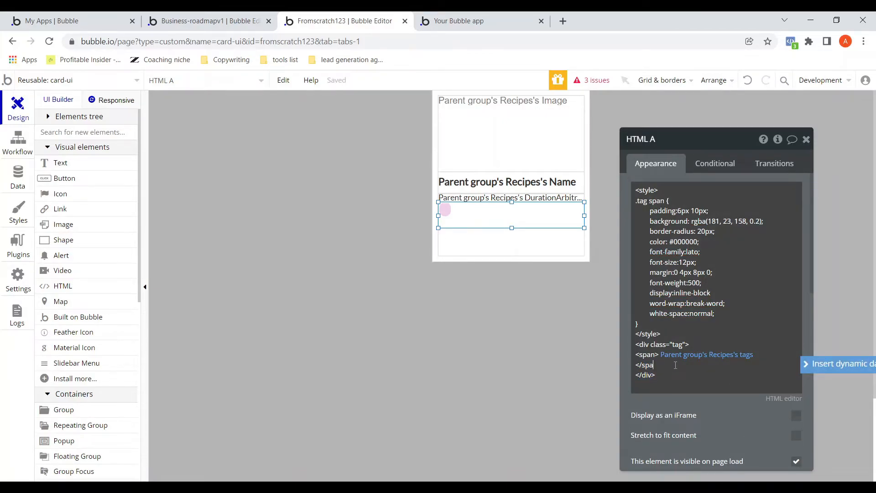
pyautogui.press('BackSpace')
pyautogui.press('BackSpace')
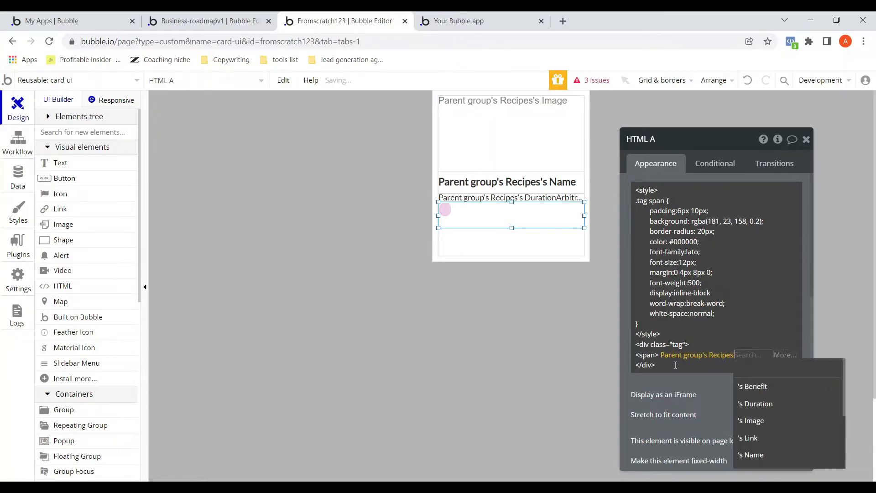
pyautogui.scroll(-1, 754, 421)
pyautogui.click(754, 415)
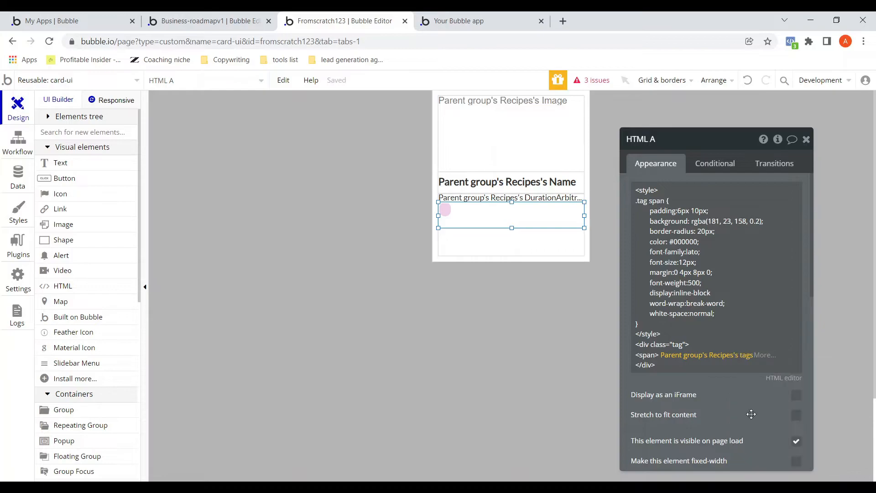
# Step: Extend the tags expression with the join with operator, using </span><span> as the separator
pyautogui.click(766, 355)
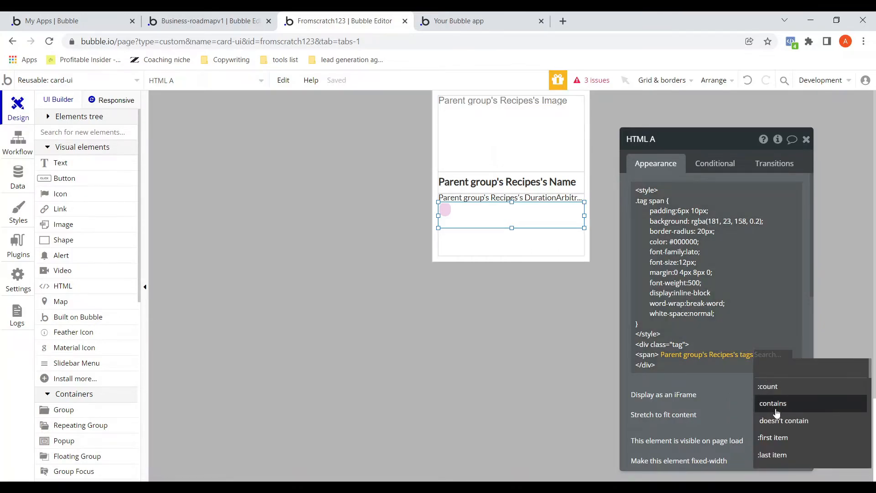
pyautogui.write('join')
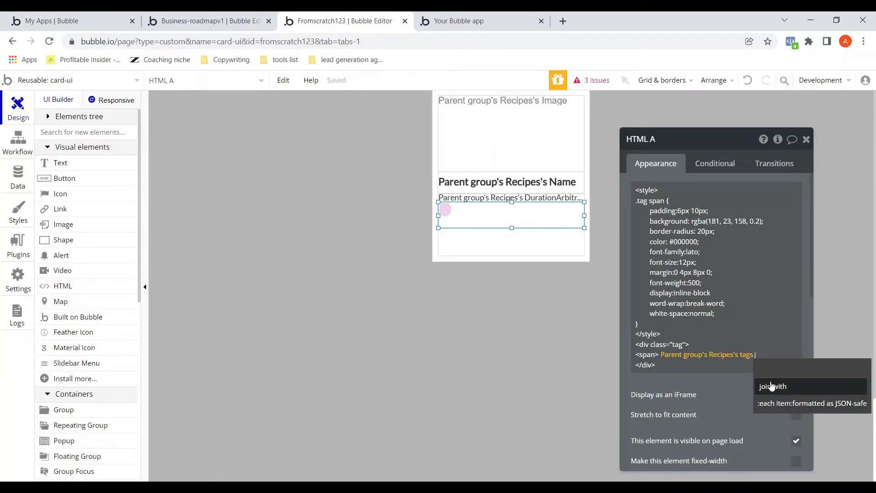
pyautogui.click(771, 384)
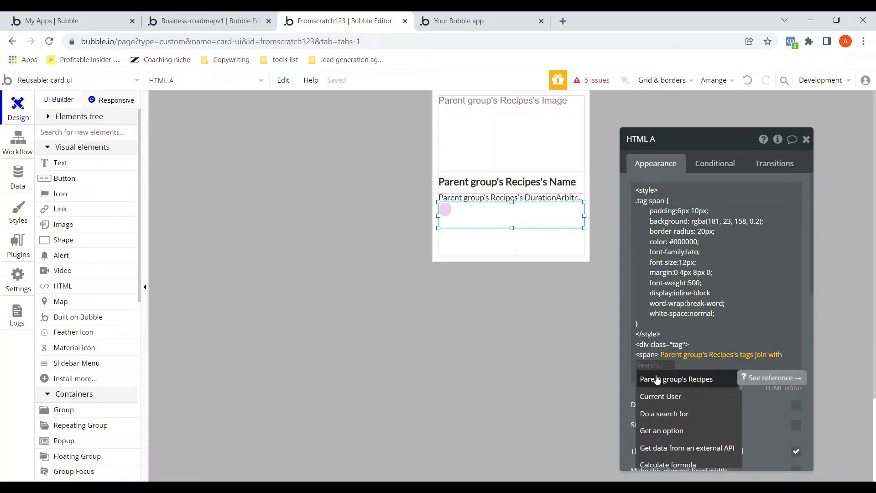
pyautogui.write('<')
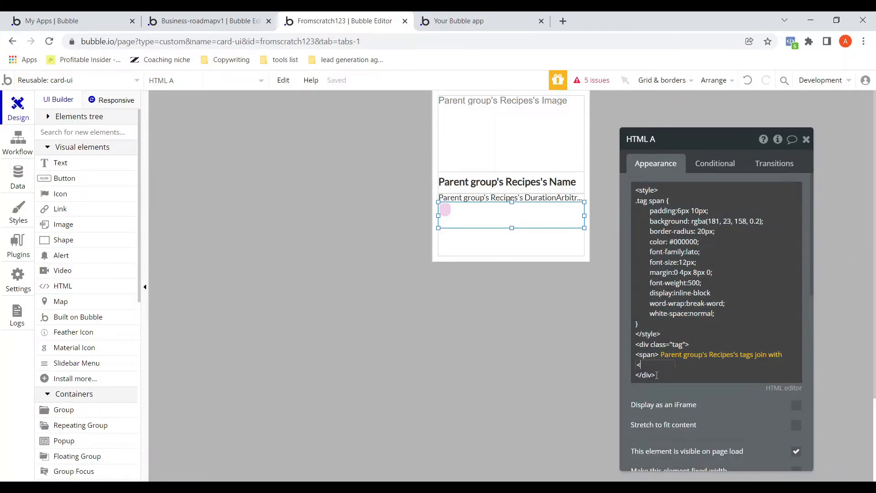
pyautogui.write('/span')
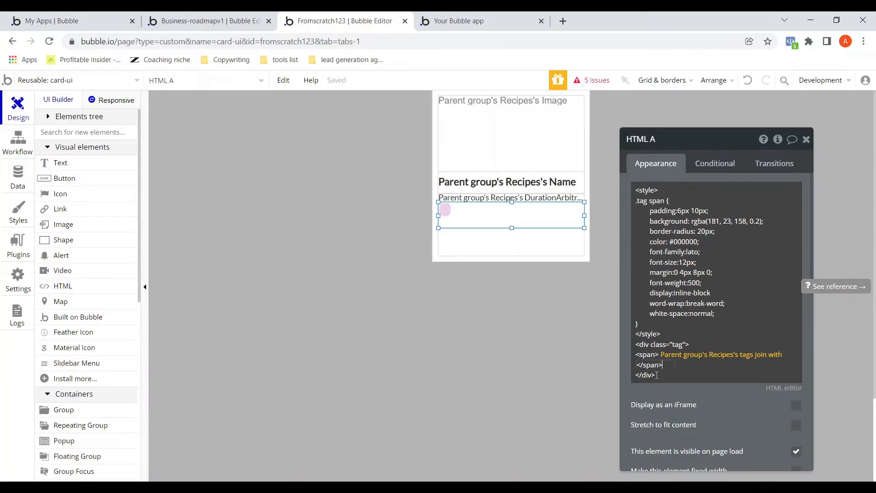
pyautogui.write('><span>')
pyautogui.click(708, 395)
# Step: Append :capitalized words to the end of the joined tags expression
pyautogui.click(698, 366)
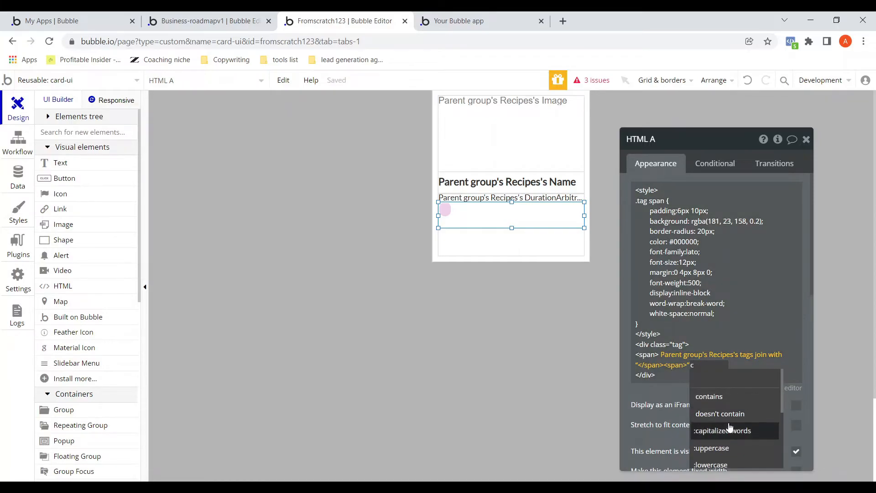
pyautogui.click(728, 429)
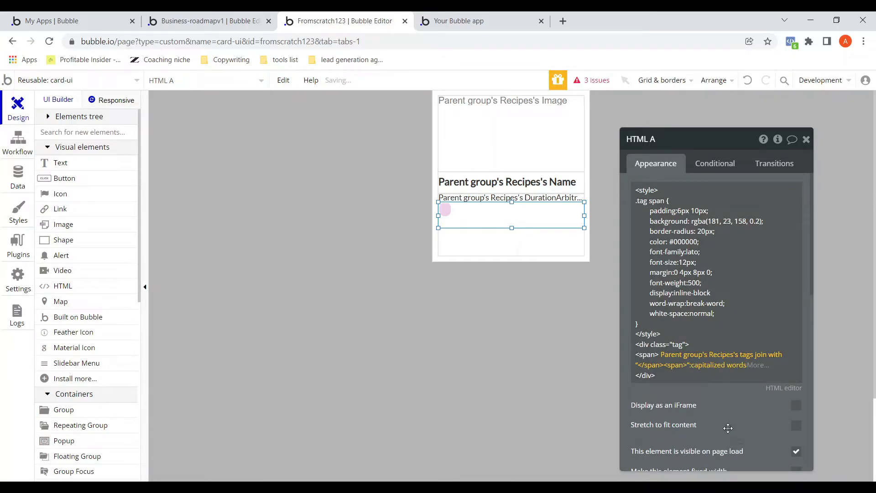
pyautogui.click(726, 400)
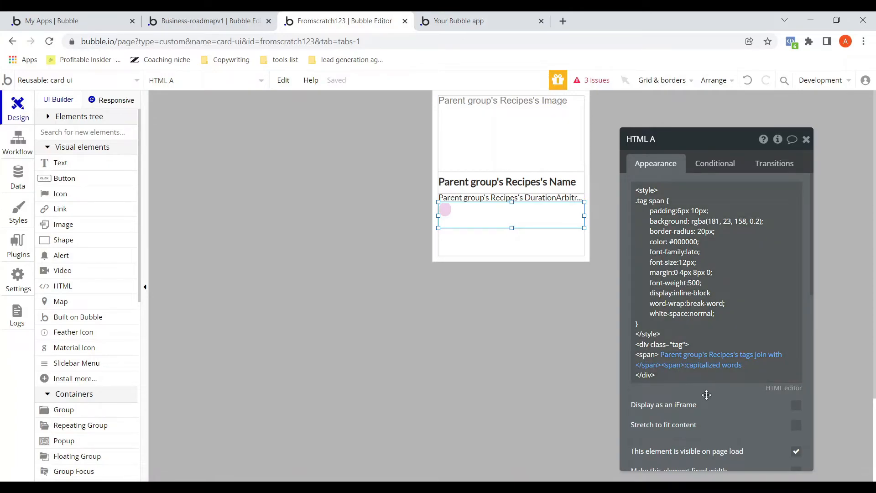
# Step: Reload the test-card-ui app preview and compare the recipe's tag pills with those in the testing-card preview
pyautogui.click(472, 23)
pyautogui.click(407, 81)
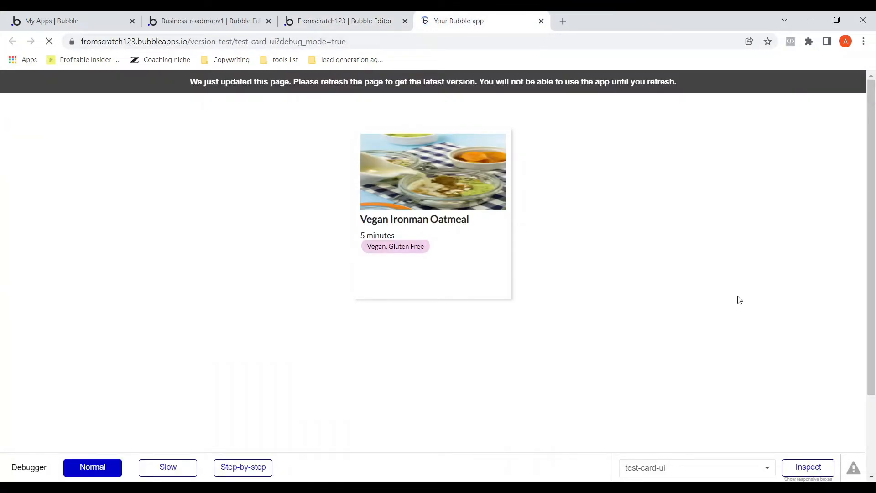
pyautogui.click(357, 244)
pyautogui.moveTo(401, 249); pyautogui.dragTo(437, 248)
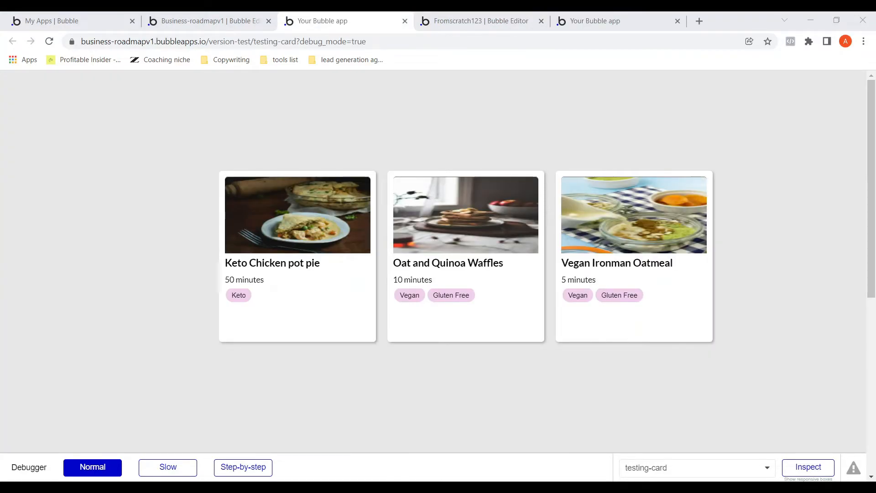
pyautogui.moveTo(301, 289)
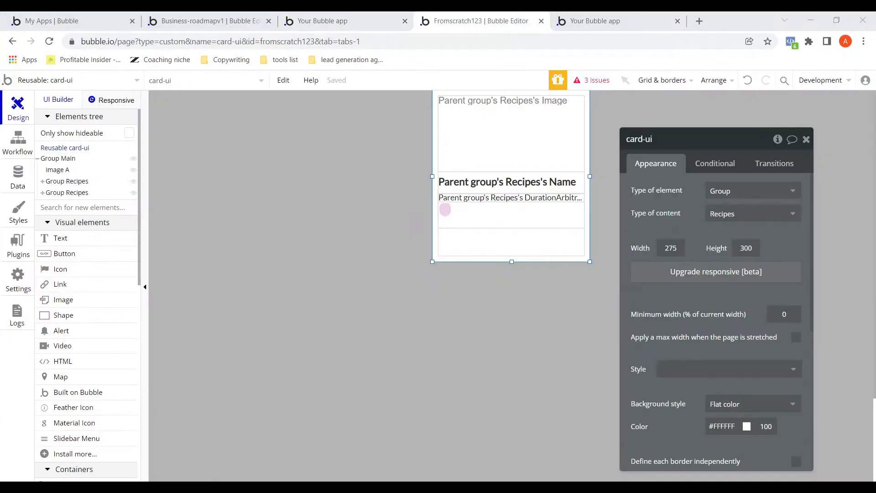
# Step: Back in the card-ui element in the Bubble editor, check Group Main's width and height and hide the group on the canvas
pyautogui.click(450, 306)
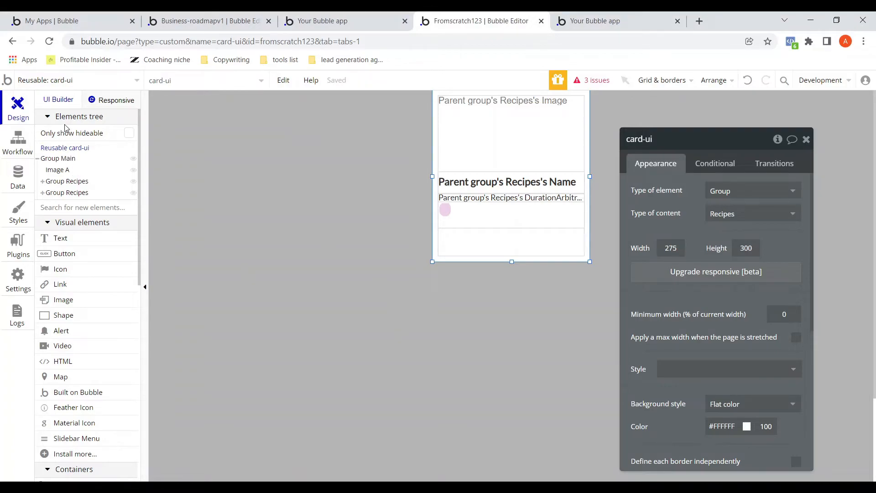
pyautogui.click(66, 159)
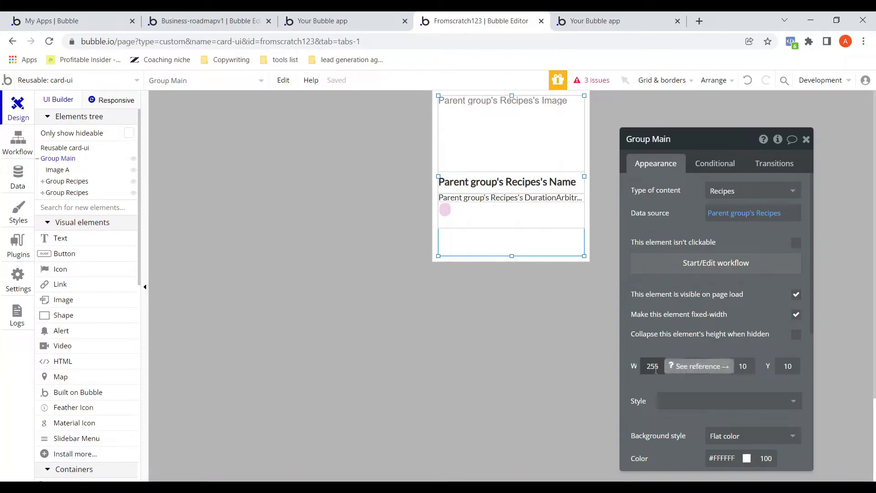
pyautogui.click(133, 159)
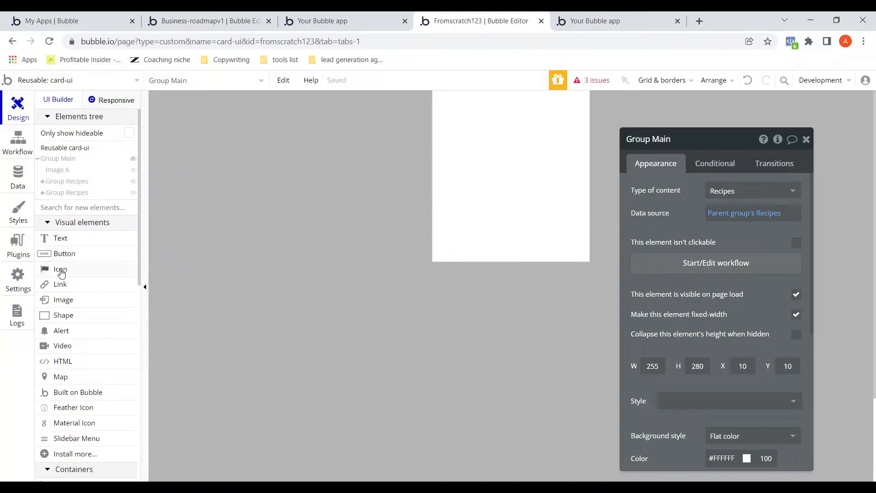
# Step: Draw a new group about 249 by 259 px inside the empty card-ui element
pyautogui.scroll(-1, 78, 334)
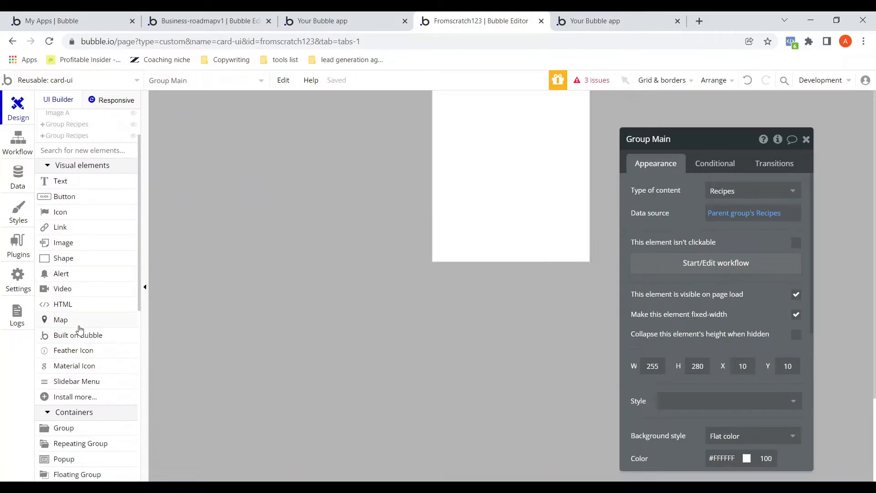
pyautogui.scroll(-1, 77, 338)
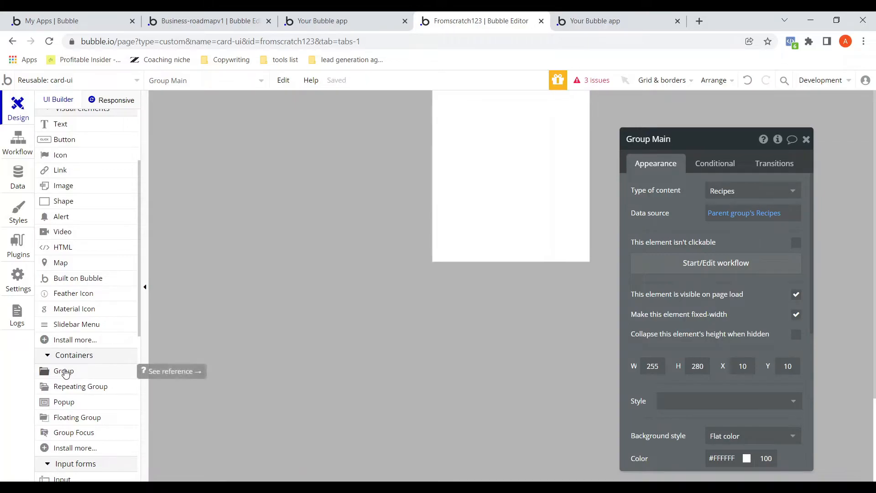
pyautogui.click(66, 373)
pyautogui.moveTo(442, 100); pyautogui.dragTo(583, 247)
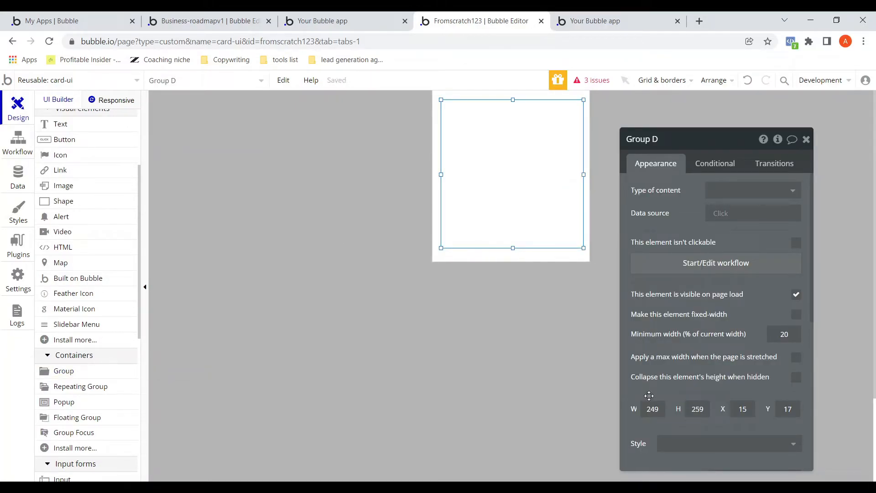
# Step: Set the new group's width to 255 and its height to 280
pyautogui.moveTo(654, 408); pyautogui.dragTo(644, 408)
pyautogui.write('255')
pyautogui.click(705, 414)
pyautogui.moveTo(705, 414); pyautogui.dragTo(689, 410)
pyautogui.write('280')
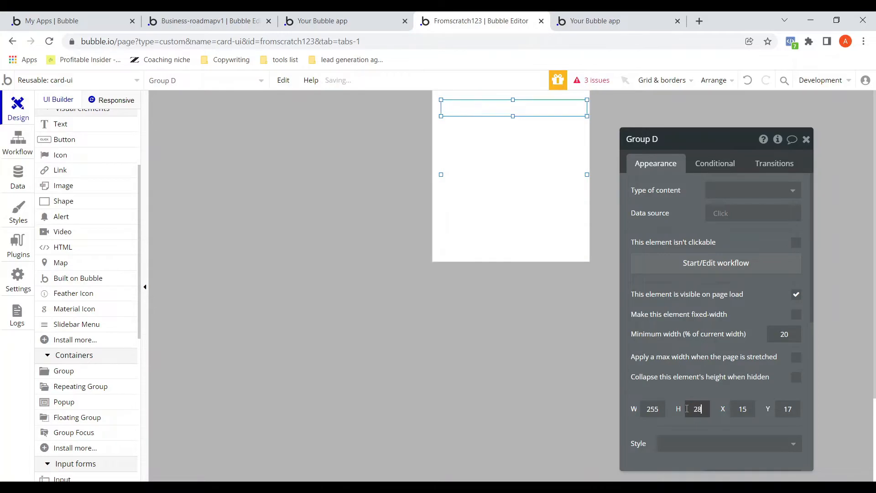
pyautogui.click(544, 389)
# Step: Center the new group horizontally and vertically within the card-ui element
pyautogui.click(479, 177)
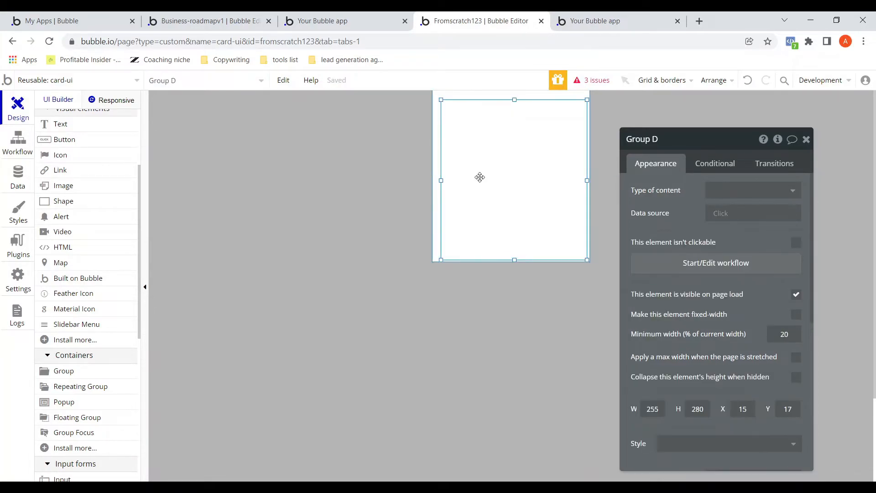
pyautogui.rightClick(480, 180)
pyautogui.click(528, 415)
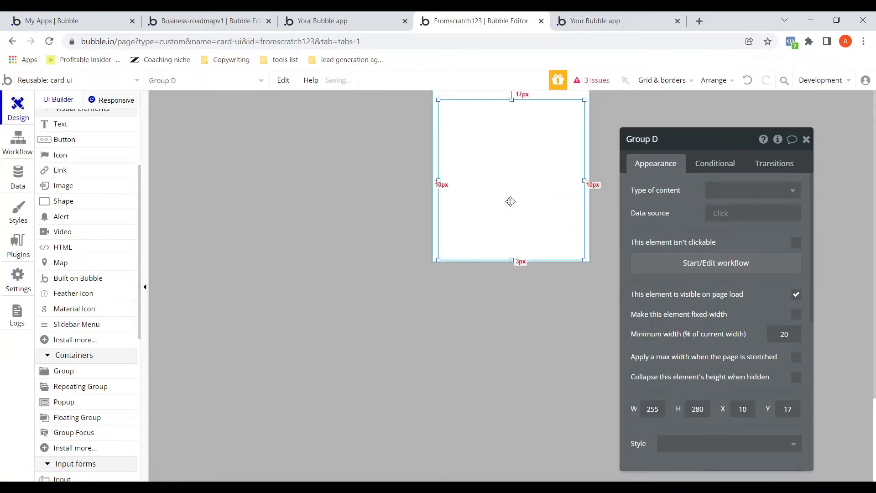
pyautogui.rightClick(508, 197)
pyautogui.click(554, 428)
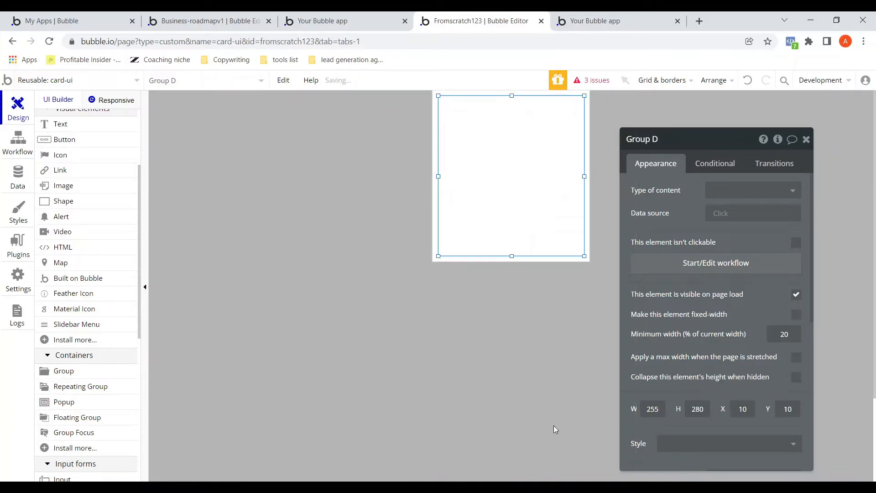
pyautogui.click(524, 370)
# Step: Select Flat color as the new group's background style
pyautogui.click(505, 161)
pyautogui.scroll(3, 75, 209)
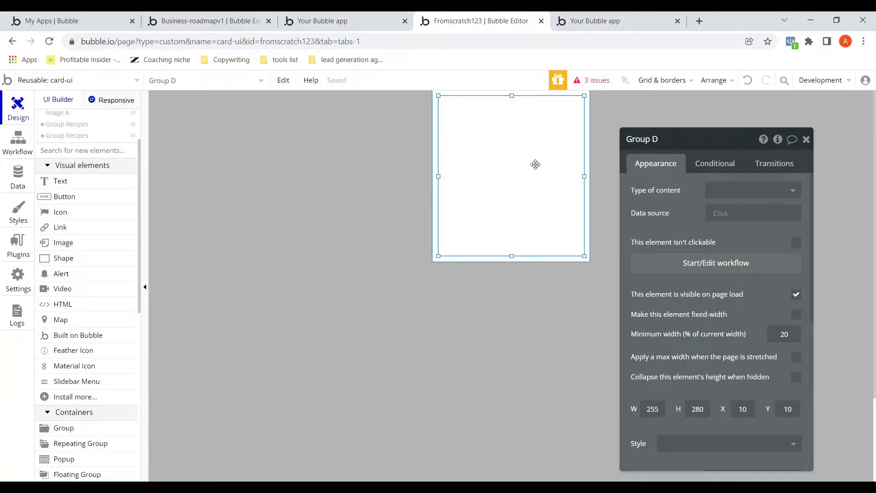
pyautogui.scroll(-7, 713, 302)
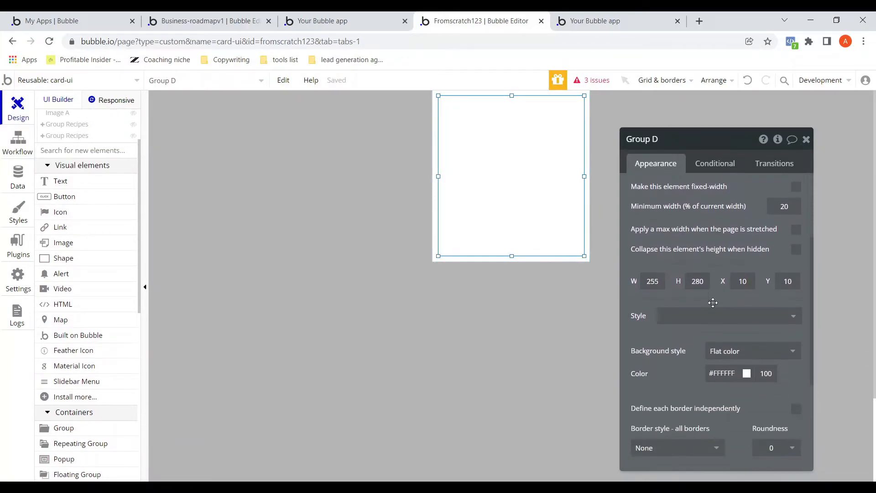
pyautogui.scroll(3, 710, 279)
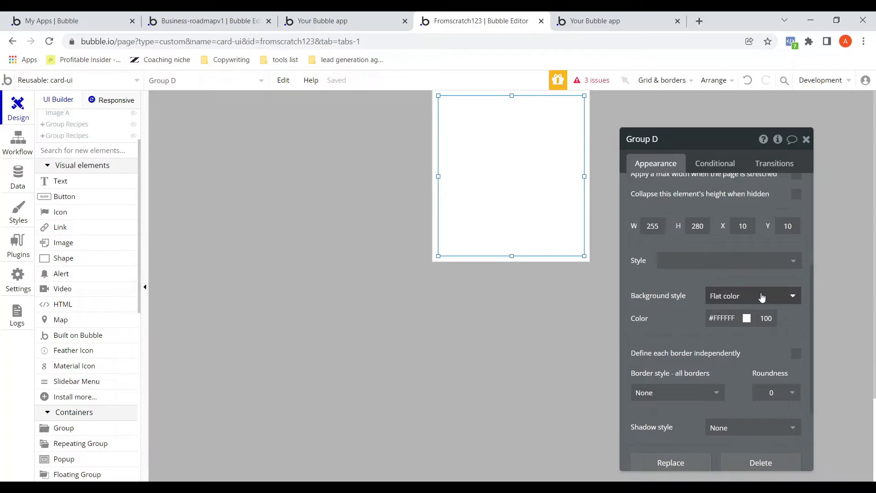
pyautogui.click(762, 296)
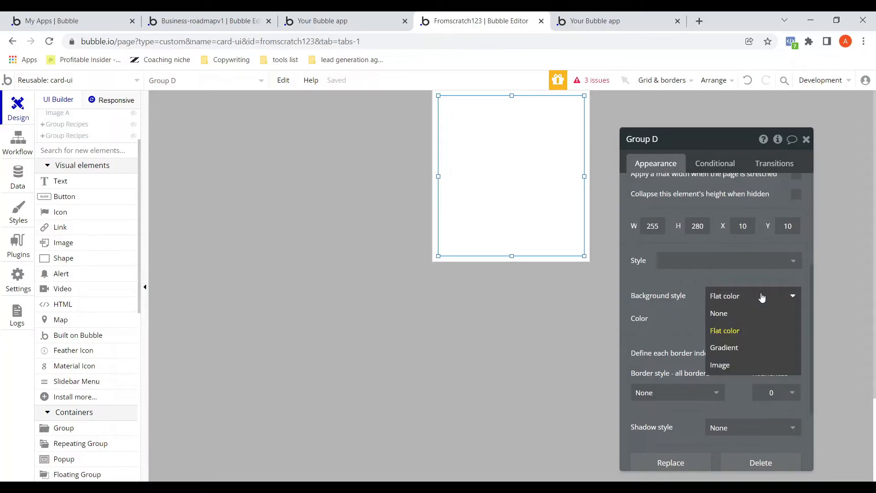
pyautogui.click(728, 330)
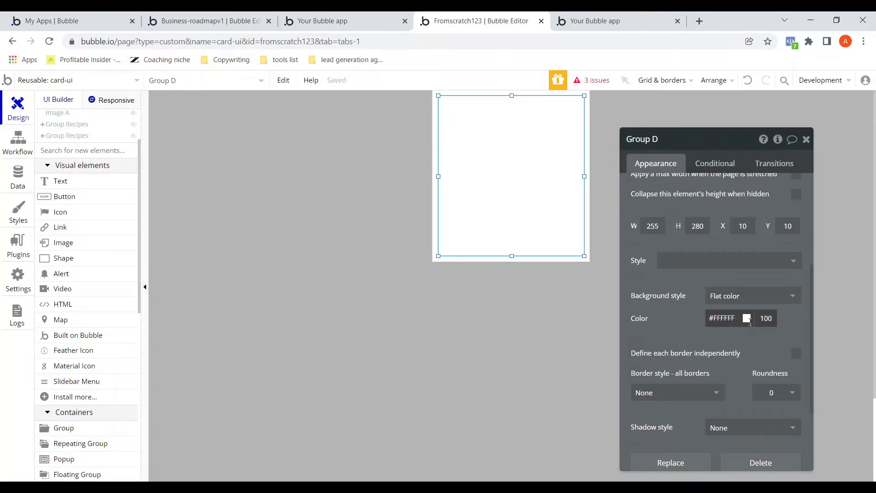
# Step: Try to give the card-ui element the background colour #EBE4E4 at 85% opacity
pyautogui.hotkey('alt', 'Tab')
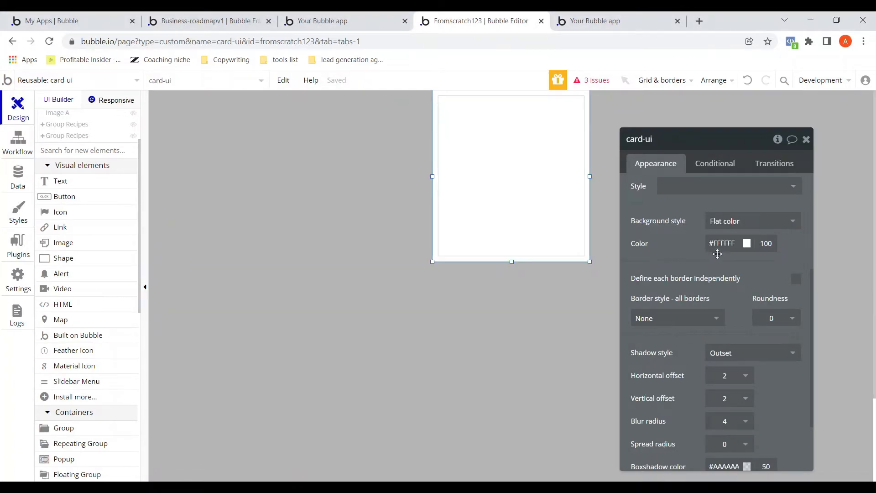
pyautogui.click(736, 243)
pyautogui.moveTo(736, 243); pyautogui.dragTo(715, 242)
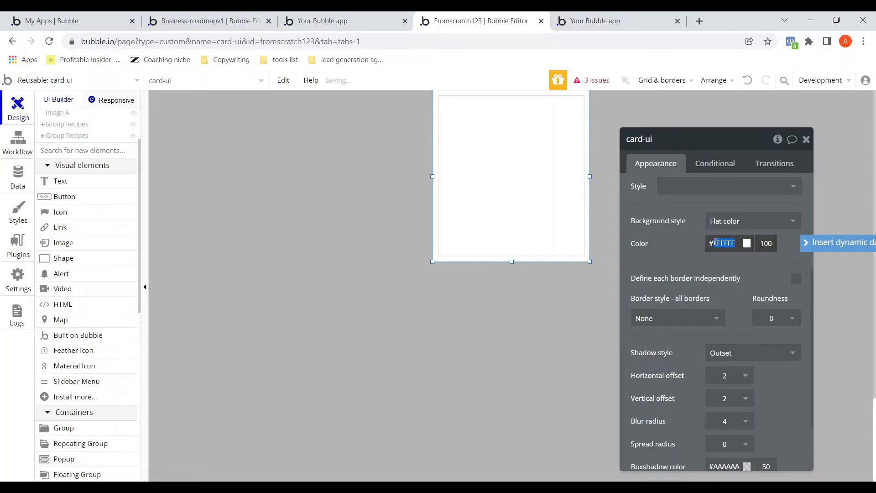
pyautogui.write('EBE4E4')
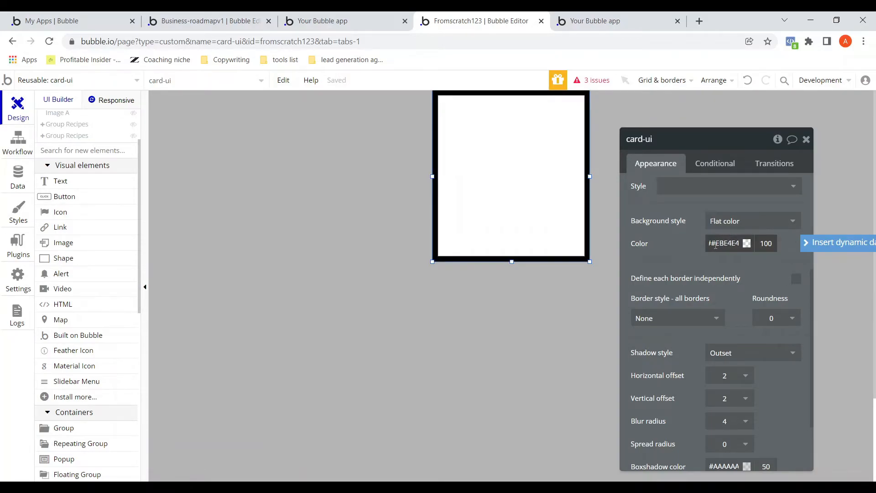
pyautogui.press('BackSpace')
pyautogui.click(709, 262)
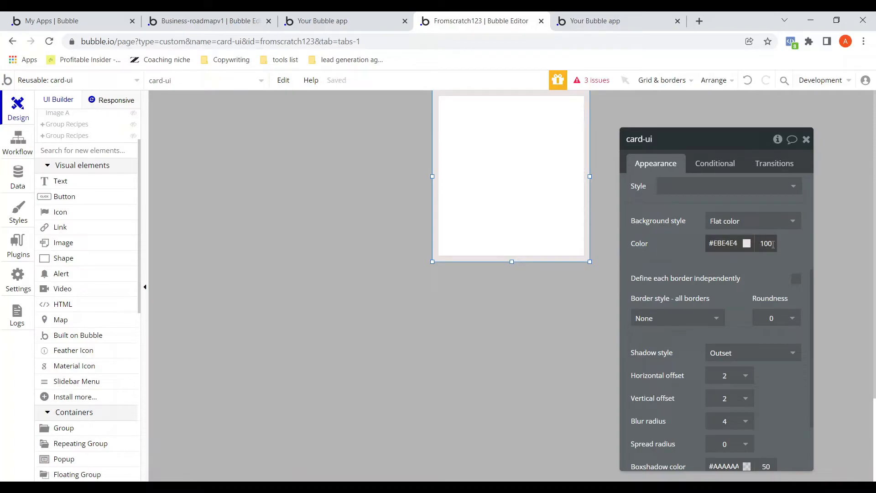
pyautogui.moveTo(773, 244); pyautogui.dragTo(761, 244)
pyautogui.write('85')
pyautogui.click(753, 264)
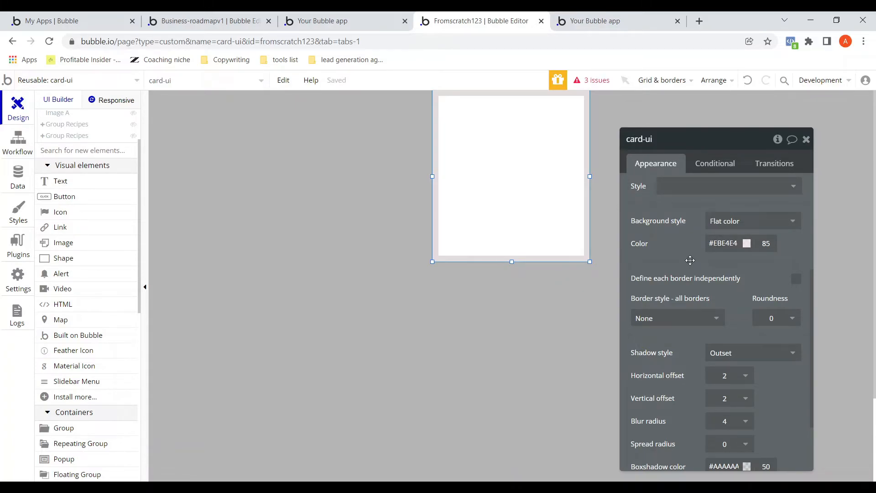
# Step: Undo the opacity and background colour changes made to the card-ui element
pyautogui.hotkey('ctrl', 'z')
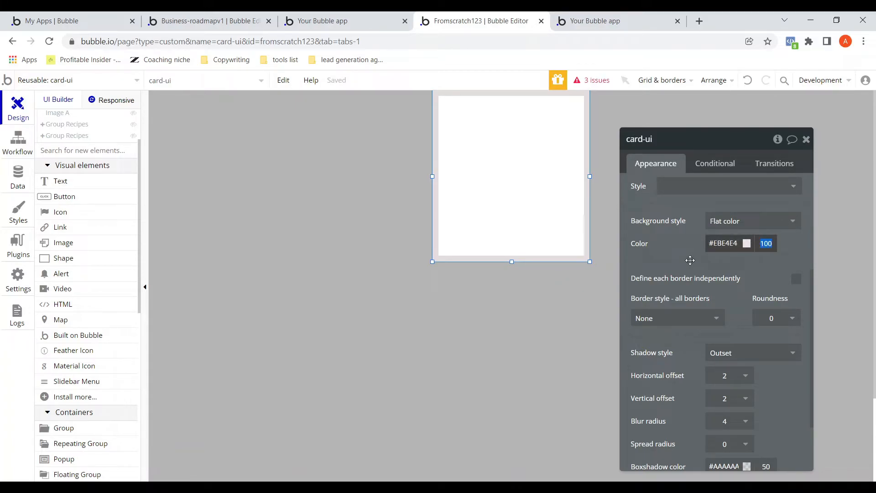
pyautogui.click(537, 357)
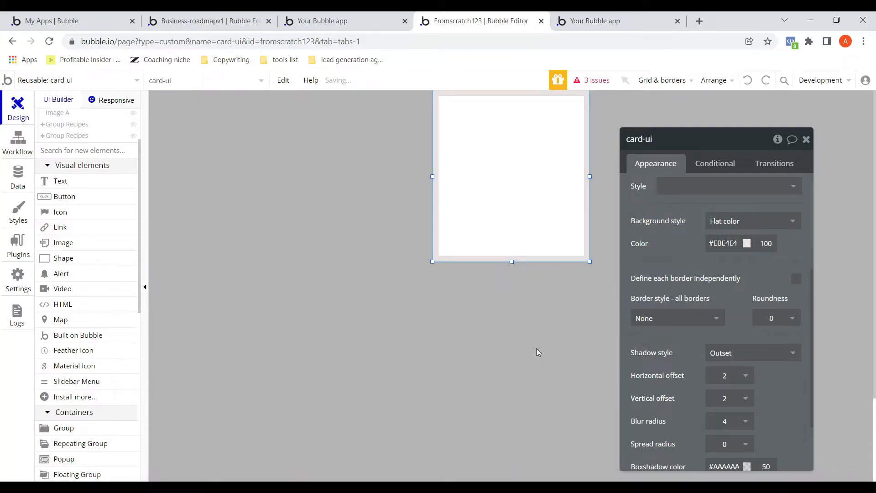
pyautogui.hotkey('ctrl', 'z')
pyautogui.hotkey('ctrl', 'z')
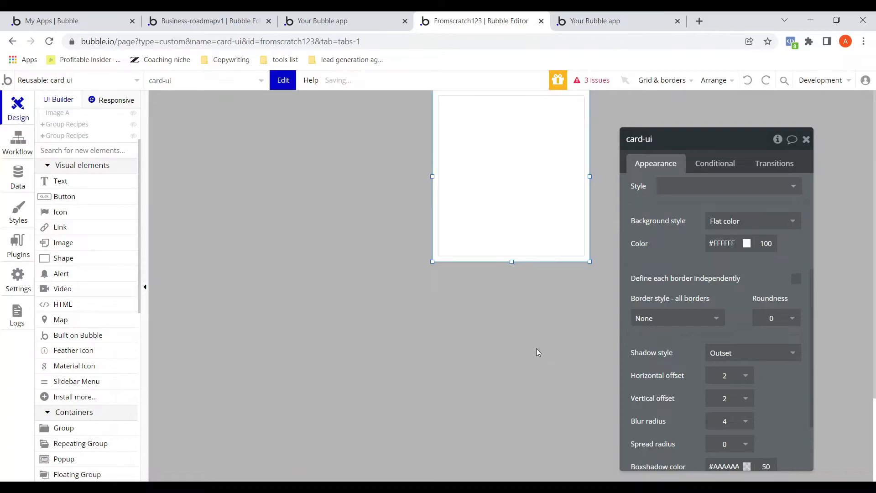
pyautogui.click(807, 139)
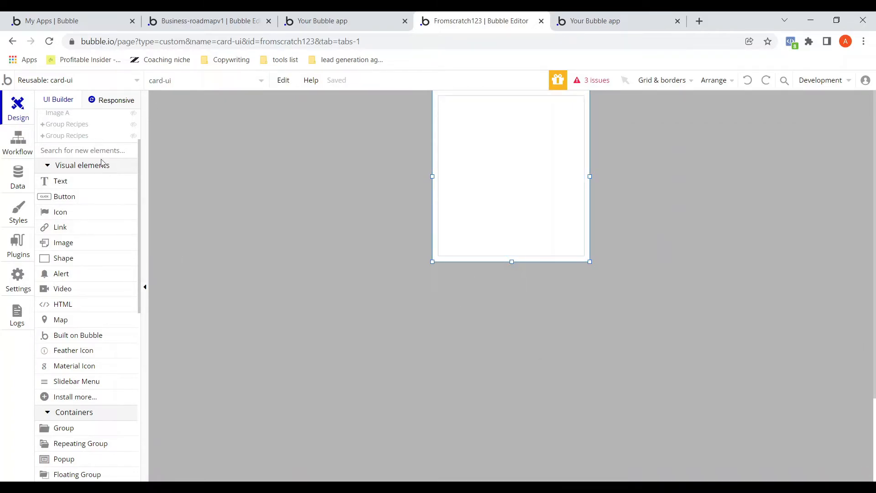
# Step: Rename Group D to Group Overlay
pyautogui.scroll(3, 101, 172)
pyautogui.moveTo(75, 171)
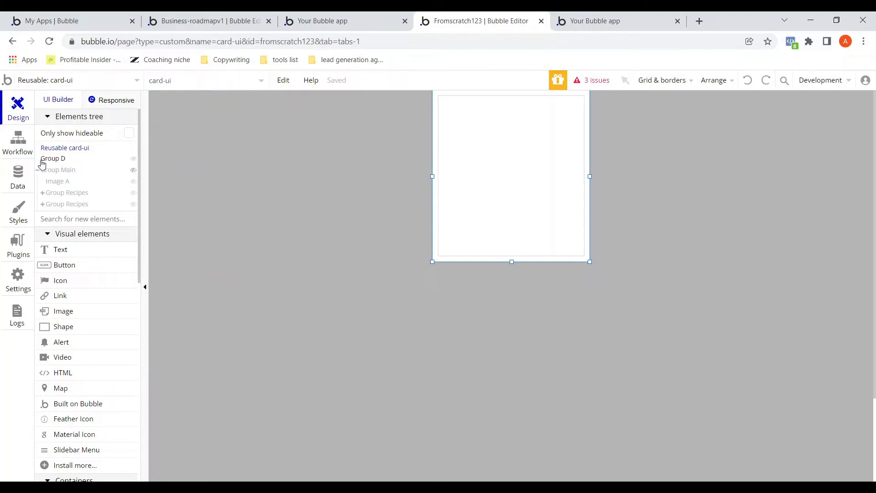
pyautogui.doubleClick(50, 162)
pyautogui.press('Escape')
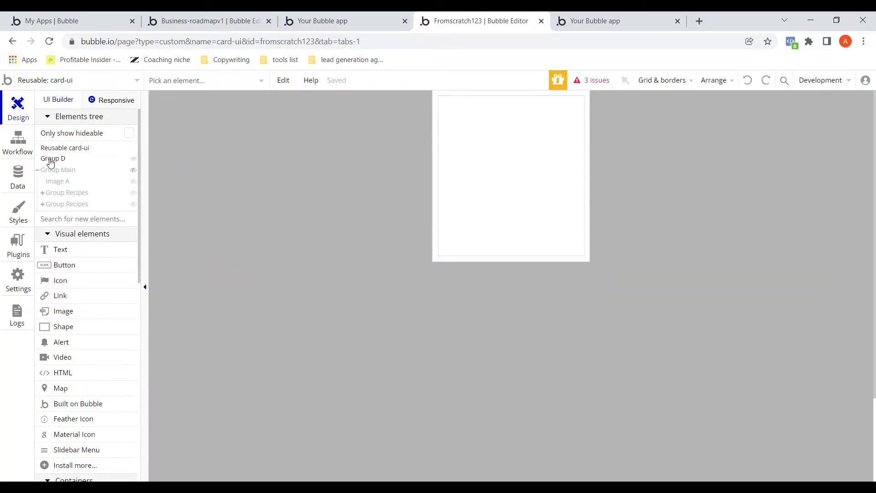
pyautogui.doubleClick(50, 159)
pyautogui.click(674, 139)
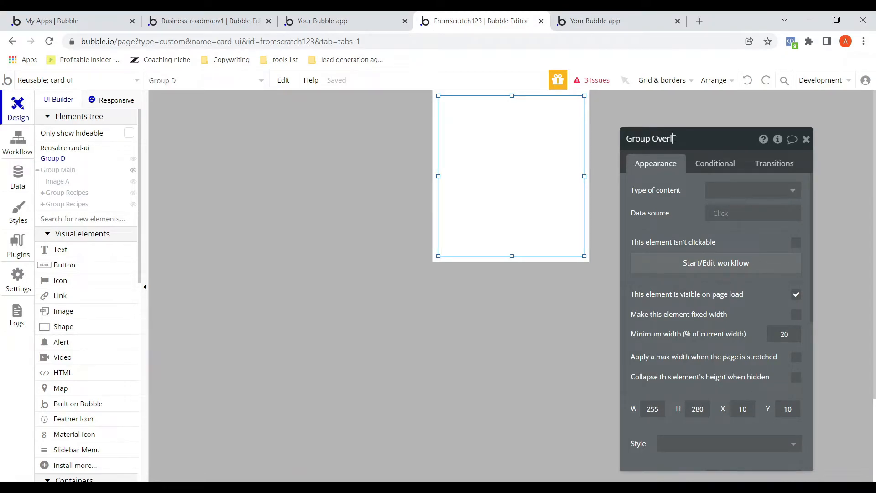
pyautogui.click(536, 221)
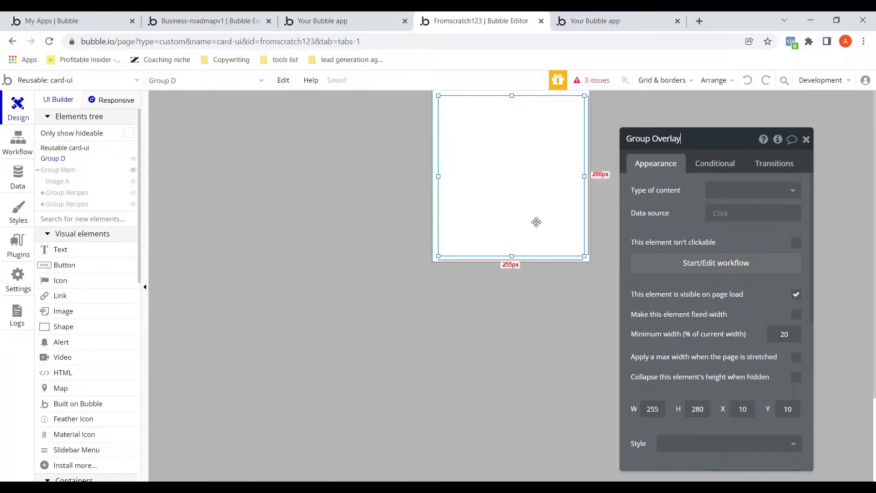
# Step: Set Group Overlay's background colour to #EBE4E4 with an opacity of 85
pyautogui.scroll(-4, 707, 351)
pyautogui.scroll(-2, 715, 338)
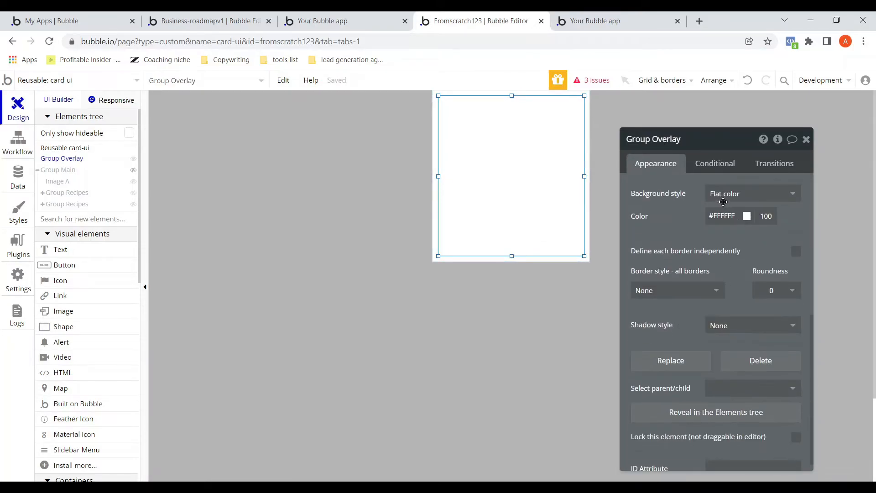
pyautogui.click(731, 215)
pyautogui.moveTo(730, 215); pyautogui.dragTo(709, 218)
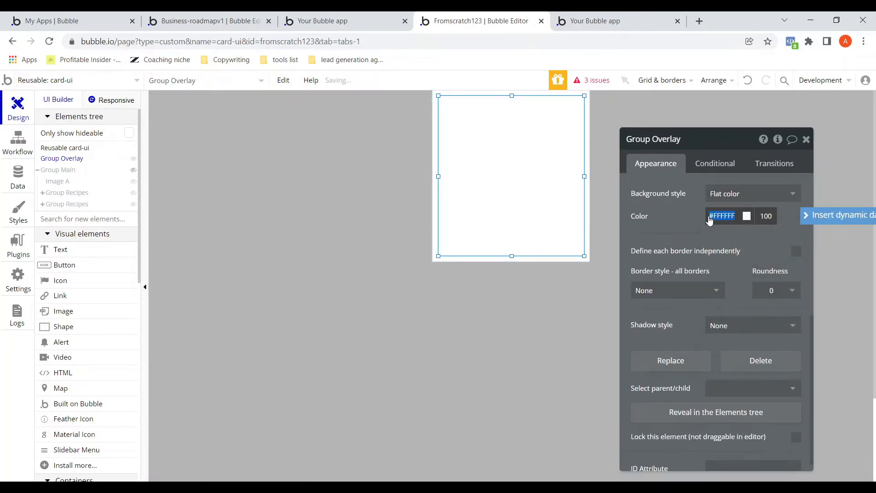
pyautogui.write('#EBE4E4')
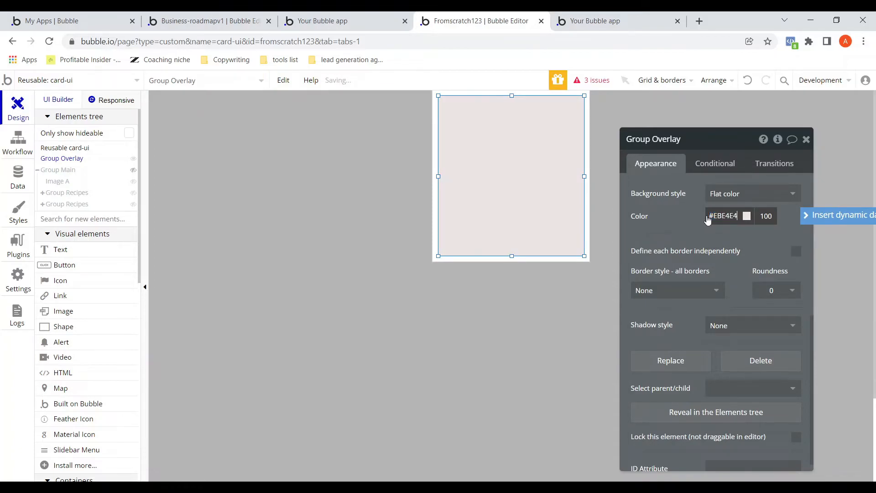
pyautogui.click(762, 218)
pyautogui.moveTo(762, 217); pyautogui.dragTo(770, 217)
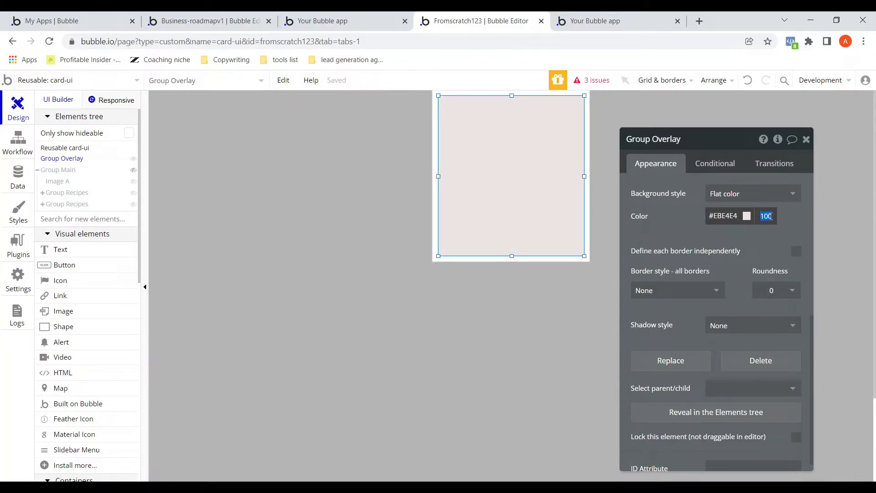
pyautogui.write('8')
pyautogui.click(767, 234)
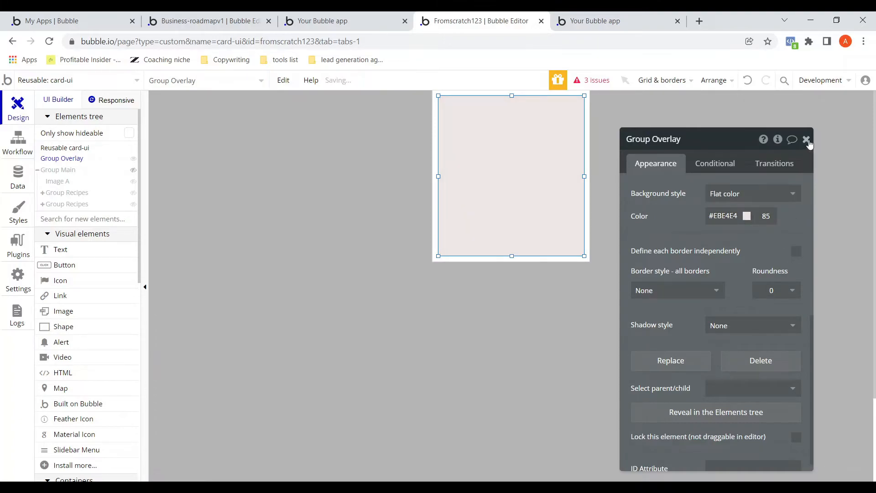
pyautogui.click(806, 140)
# Step: Check how the overlay covers the recipe card in the test-card-ui preview, and return to the card-ui editor
pyautogui.click(565, 170)
pyautogui.click(595, 27)
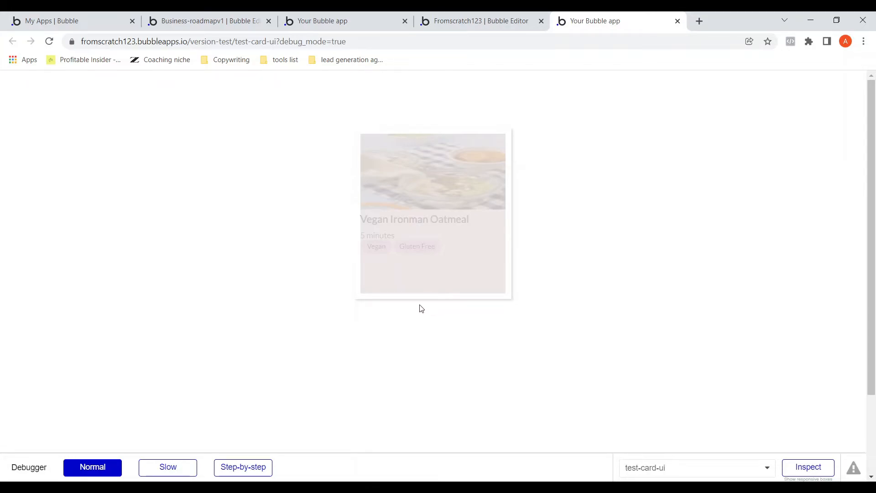
pyautogui.click(480, 21)
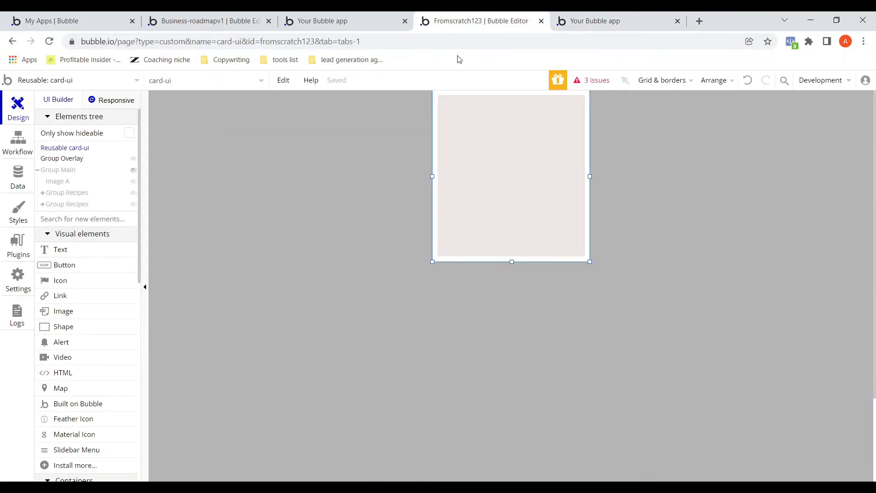
# Step: Make Group Overlay not visible on page load
pyautogui.click(487, 242)
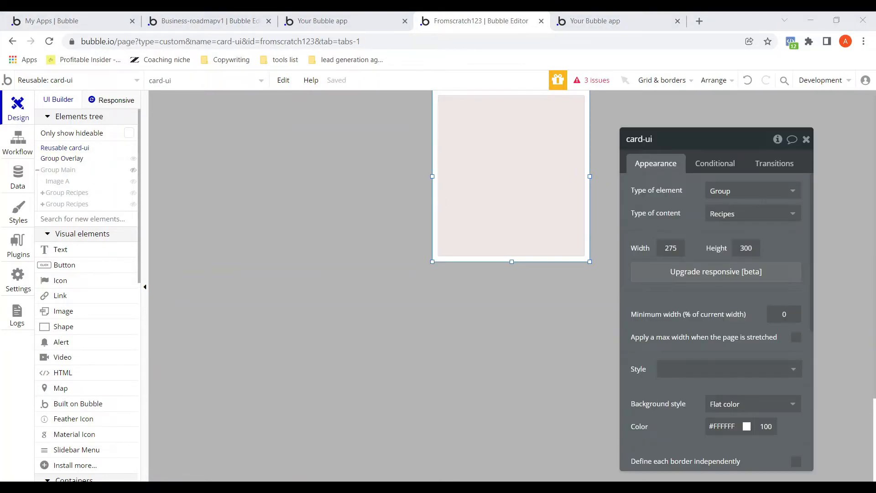
pyautogui.click(598, 254)
pyautogui.click(522, 183)
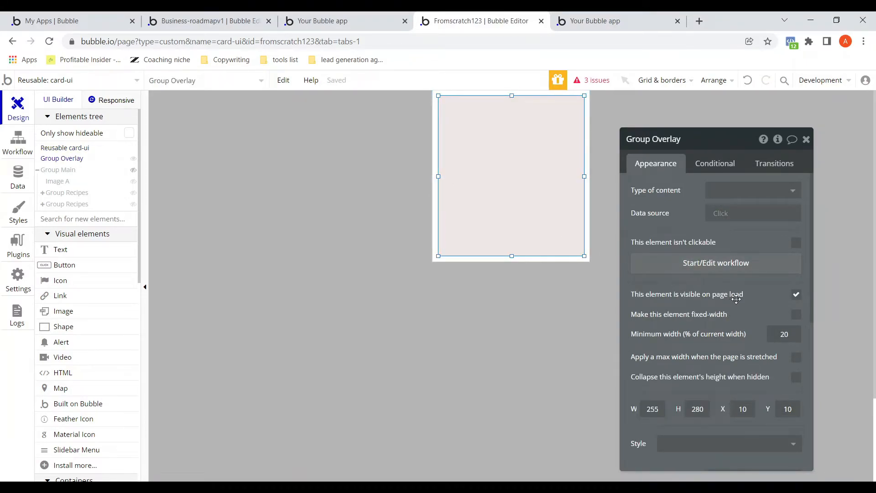
pyautogui.click(796, 296)
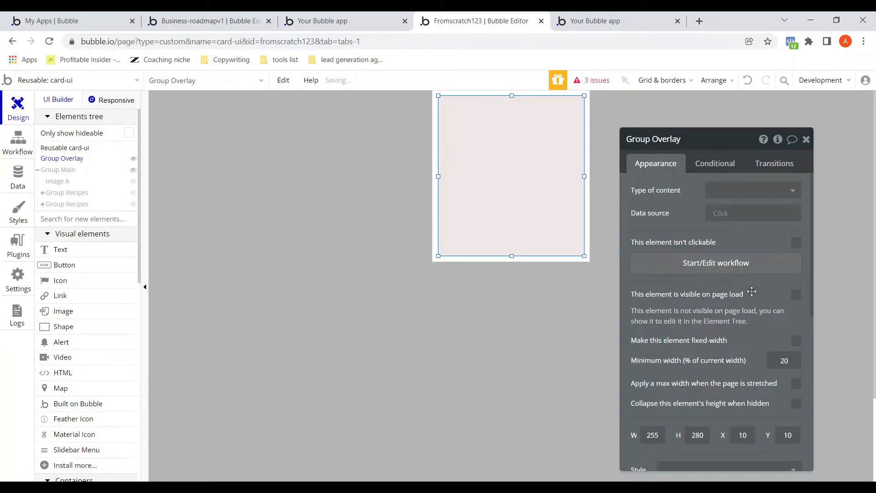
# Step: Add a condition to Group Overlay that applies when card-ui is hovered
pyautogui.click(723, 164)
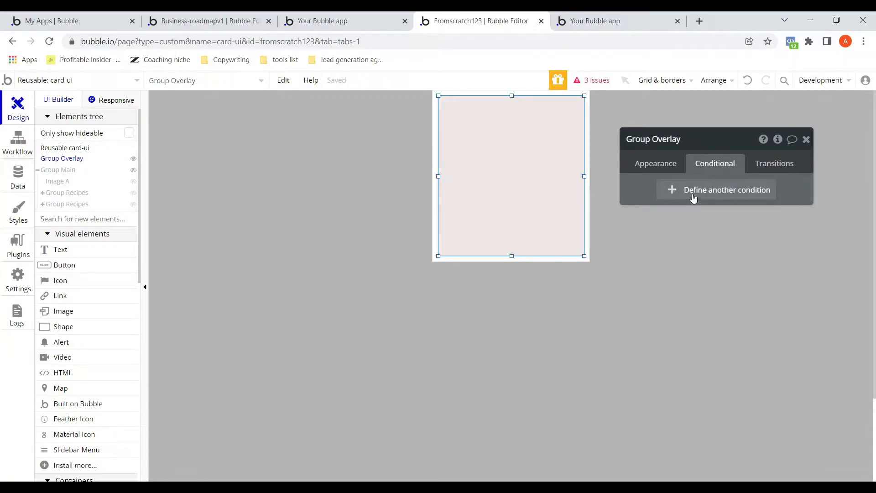
pyautogui.click(693, 196)
pyautogui.click(675, 195)
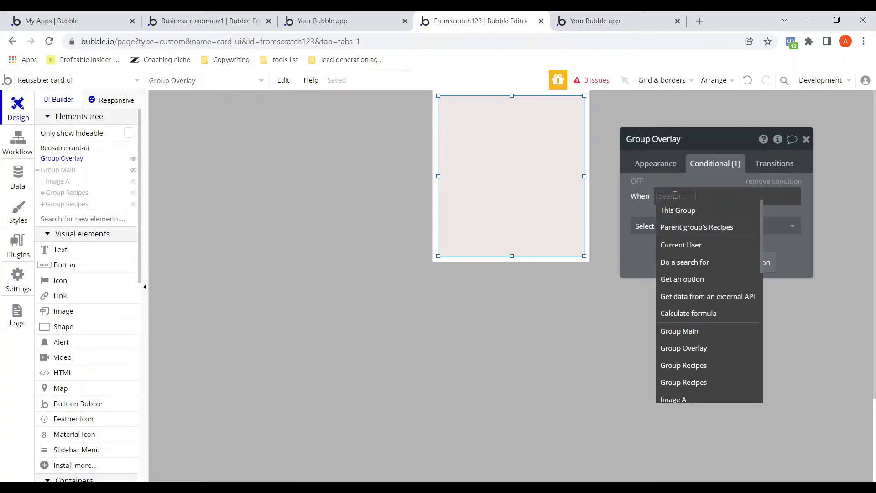
pyautogui.scroll(-5, 698, 302)
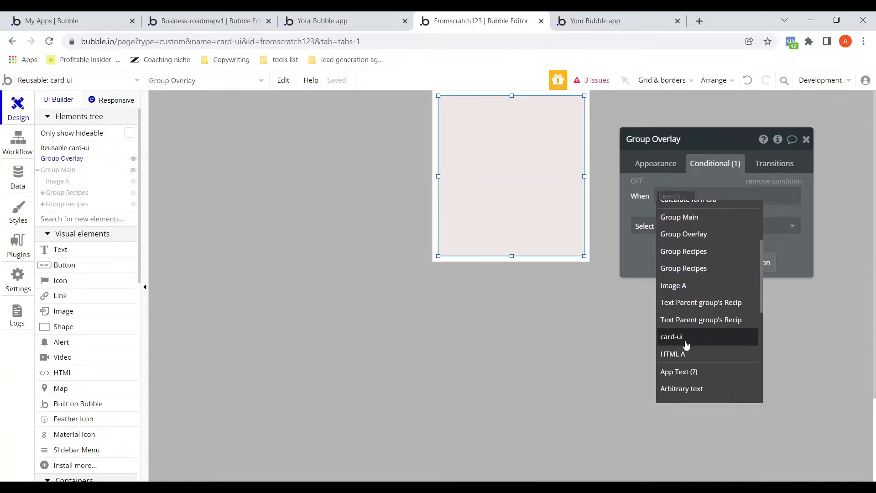
pyautogui.click(681, 344)
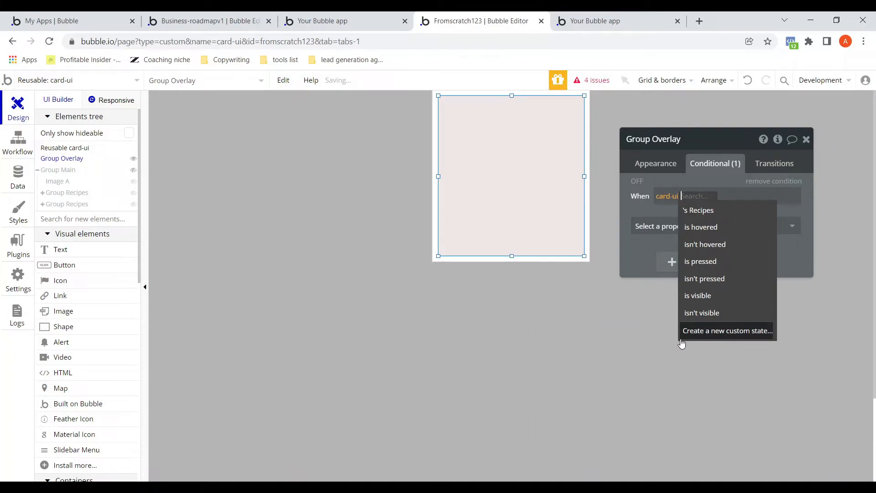
pyautogui.click(698, 228)
# Step: Make Group Overlay visible when its hover condition is true
pyautogui.click(698, 230)
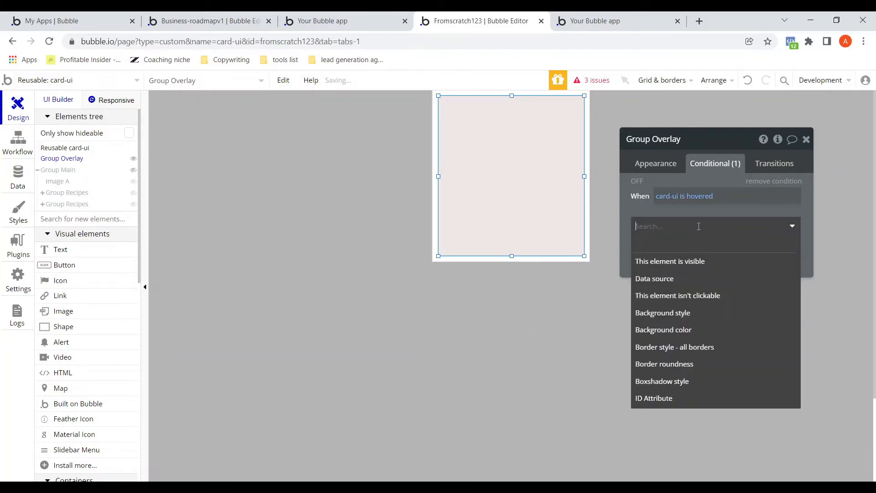
pyautogui.click(657, 263)
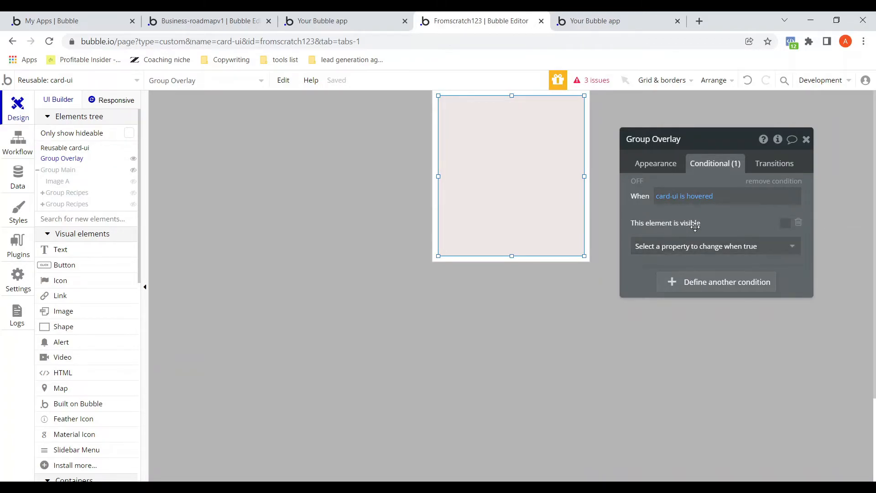
pyautogui.click(785, 224)
pyautogui.click(806, 140)
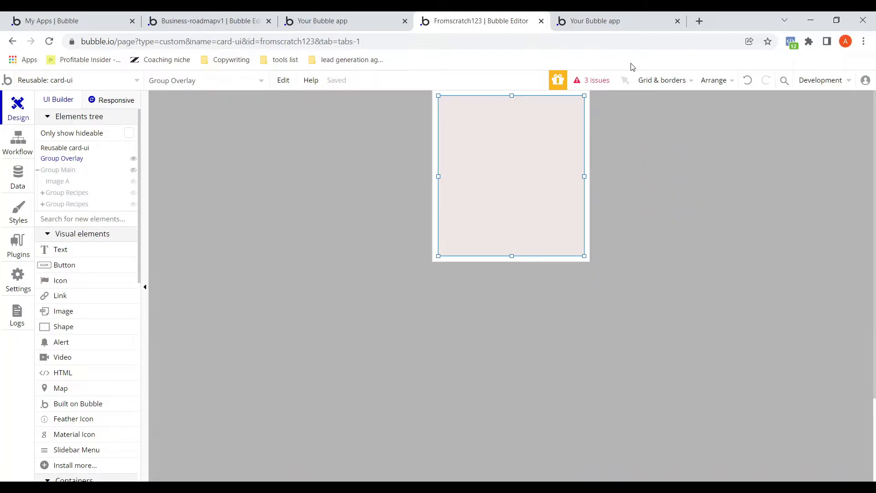
# Step: Refresh the test-card-ui preview and check the overlay's hover behaviour on the recipe card
pyautogui.click(591, 27)
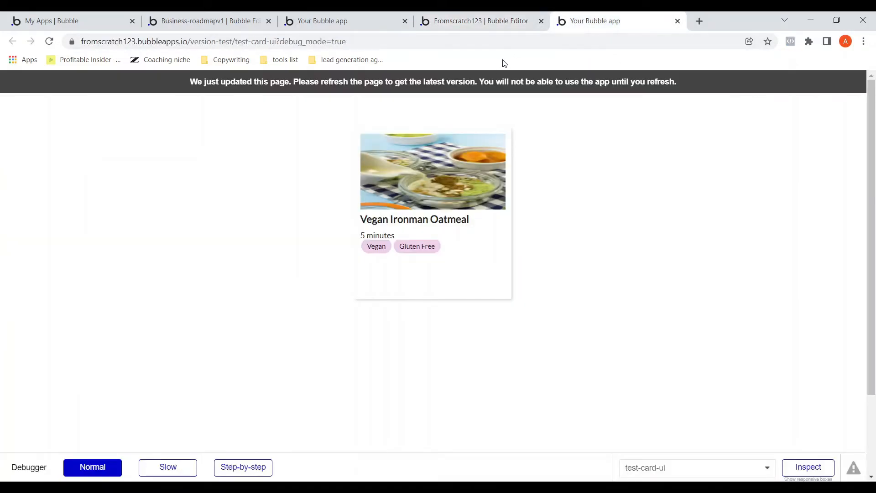
pyautogui.click(493, 86)
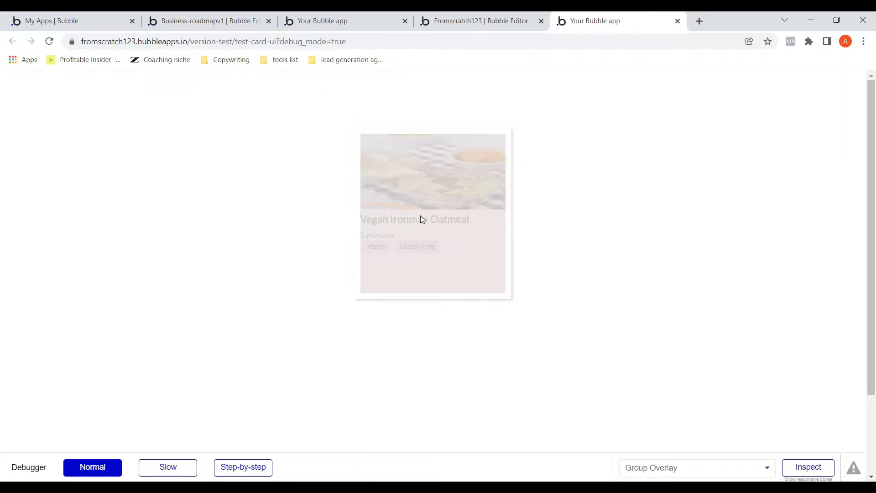
# Step: Switch to the testing-card reference preview and try the info icon on the Keto Chicken pot pie card's hover overlay
pyautogui.click(340, 22)
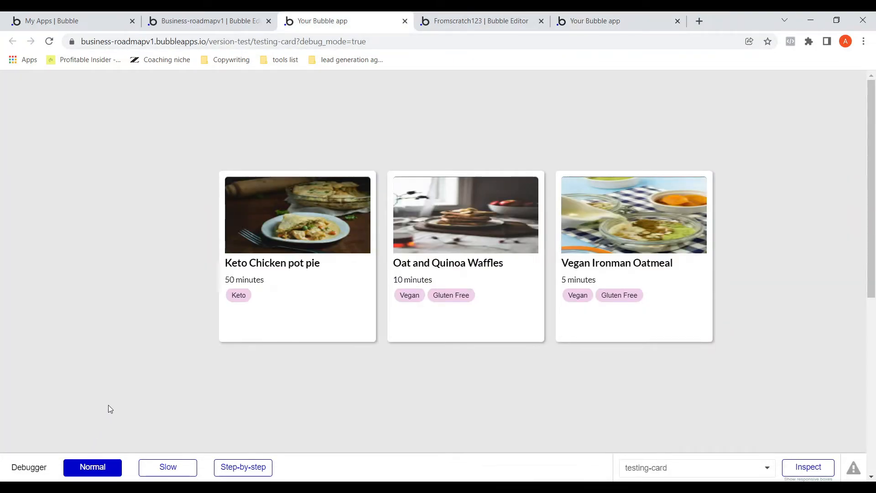
pyautogui.moveTo(247, 313)
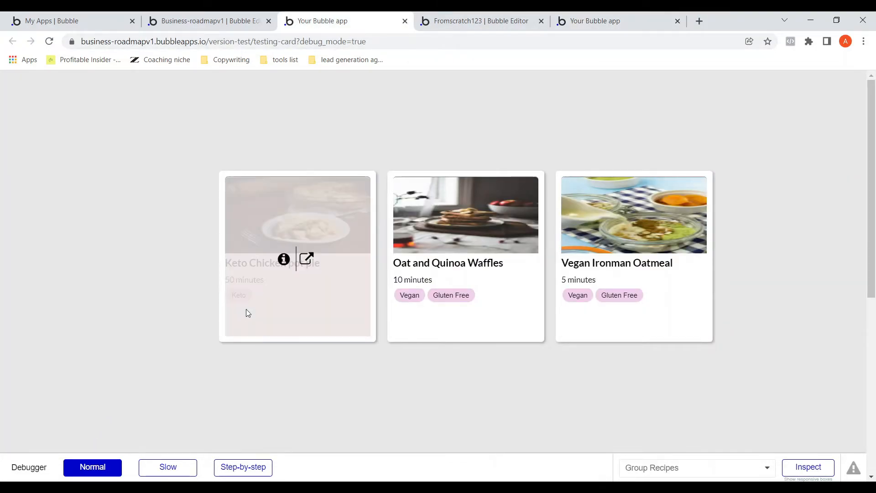
pyautogui.click(284, 261)
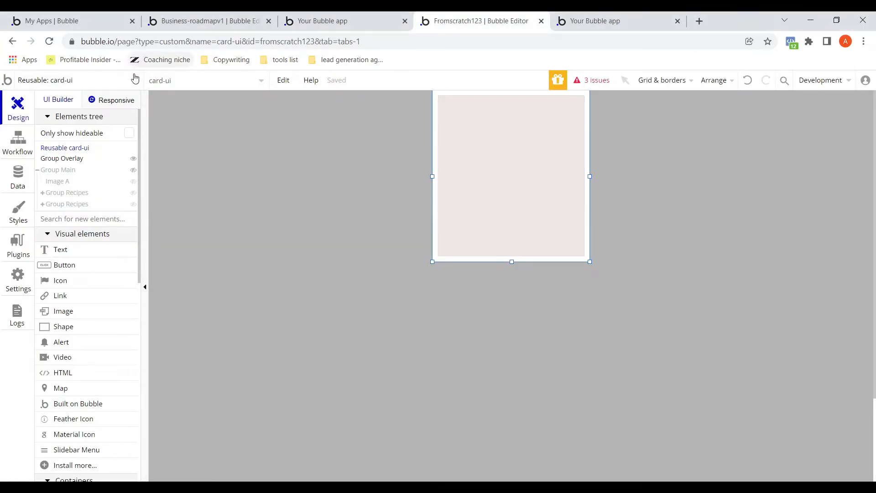
# Step: Create a new reusable element named info_icon
pyautogui.click(135, 80)
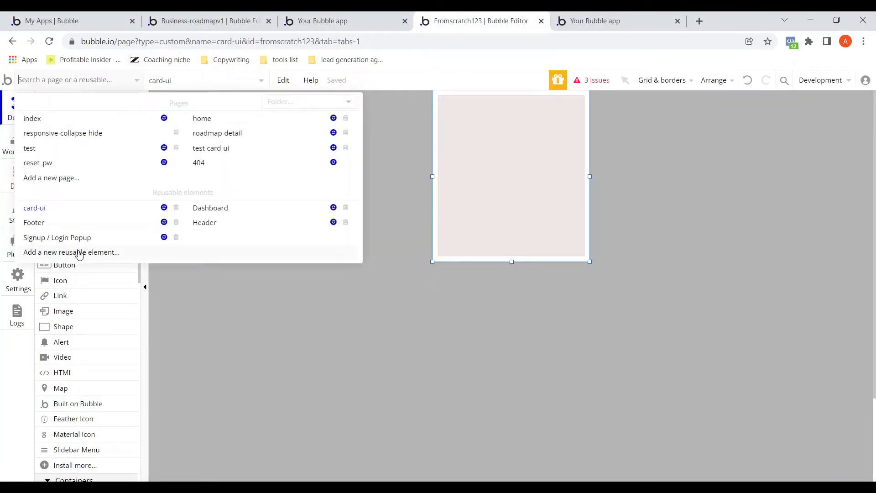
pyautogui.click(79, 253)
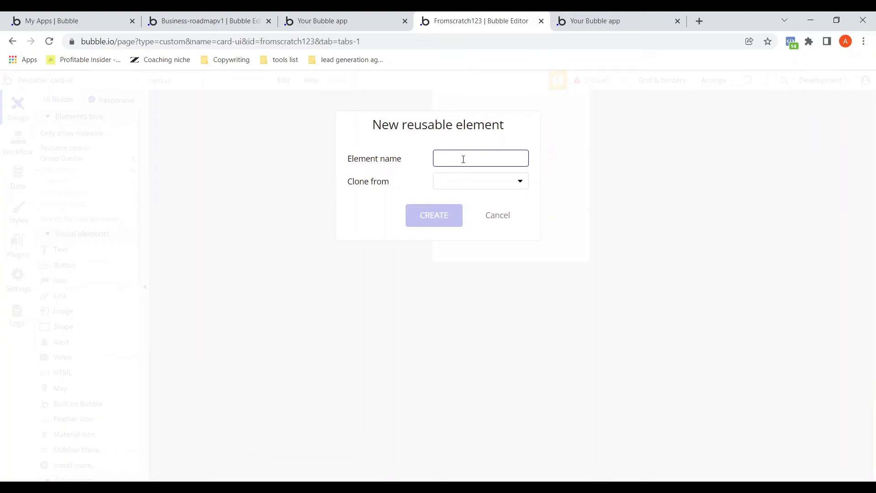
pyautogui.write('info_')
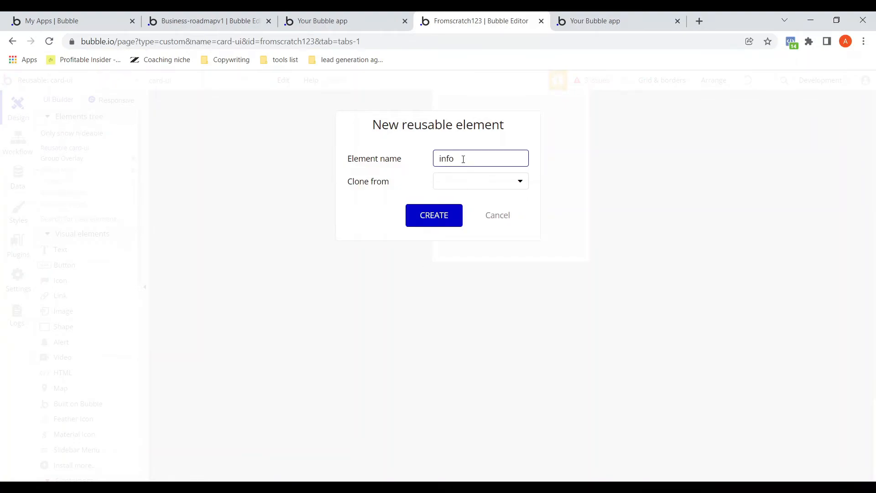
pyautogui.write('icon')
pyautogui.click(448, 217)
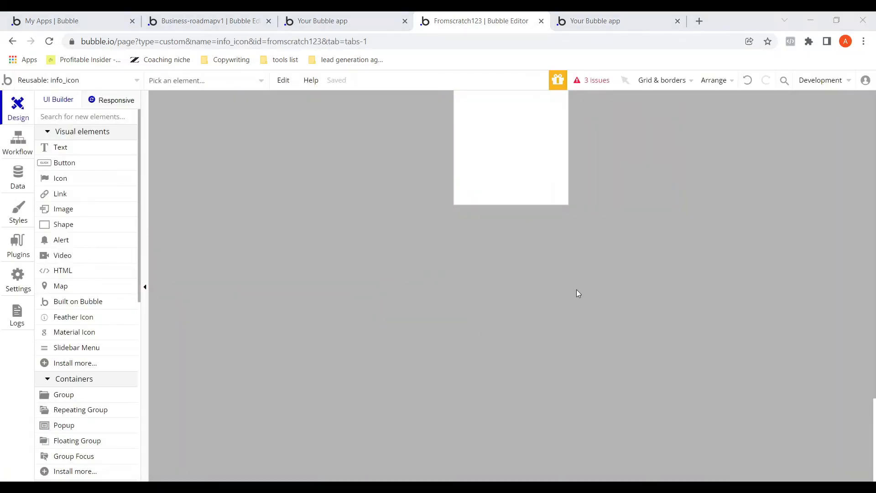
# Step: Set the width and height of the info_icon reusable element to 25 each
pyautogui.click(540, 190)
pyautogui.doubleClick(516, 164)
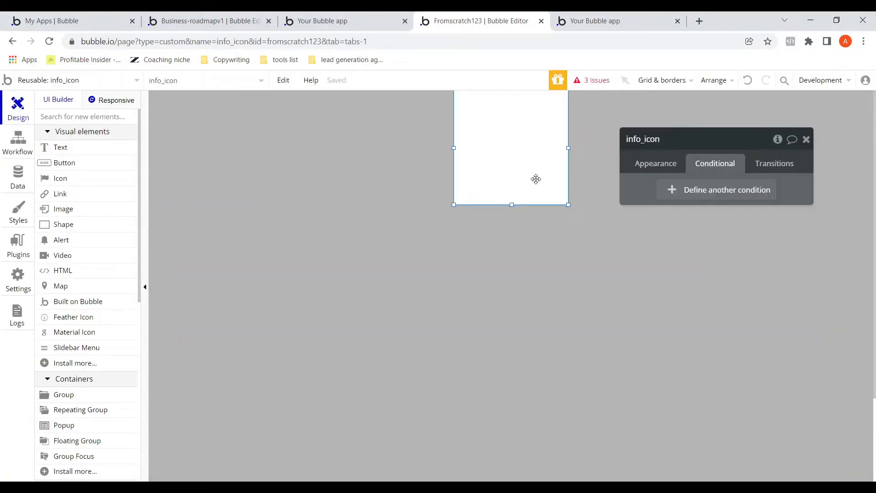
pyautogui.click(658, 165)
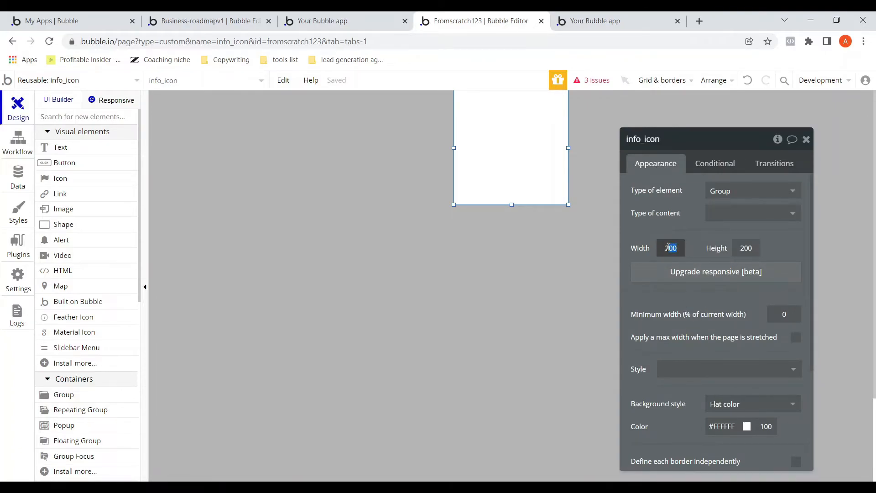
pyautogui.write('25')
pyautogui.doubleClick(746, 248)
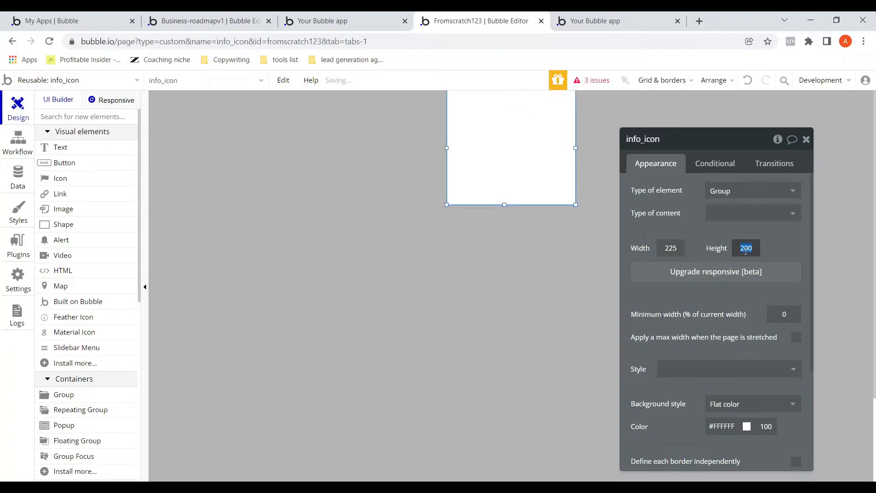
pyautogui.write('25')
pyautogui.click(669, 247)
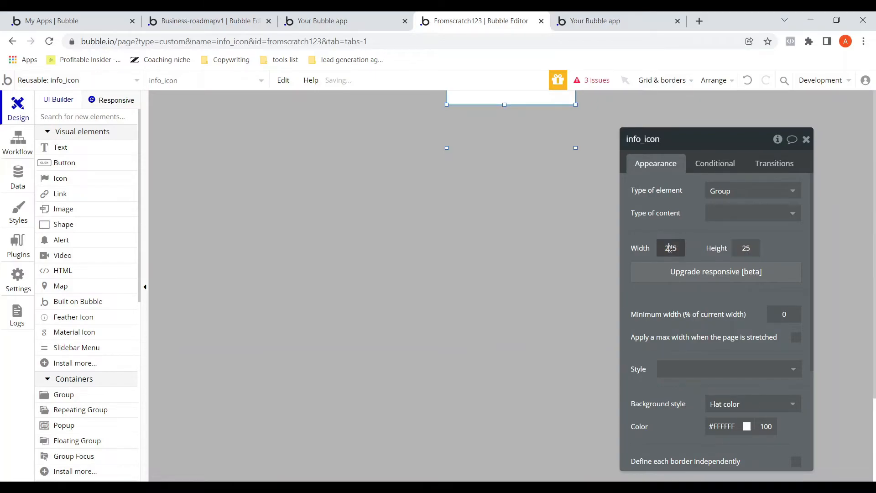
pyautogui.press('BackSpace')
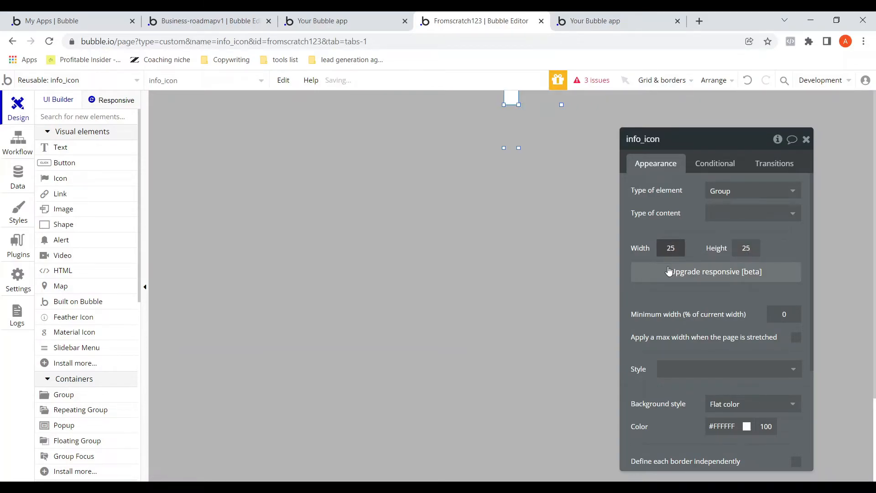
pyautogui.click(800, 246)
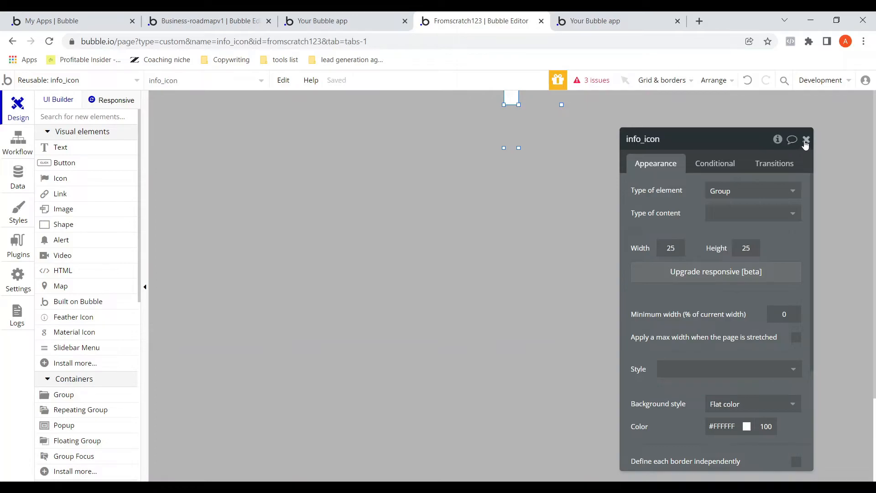
pyautogui.click(806, 139)
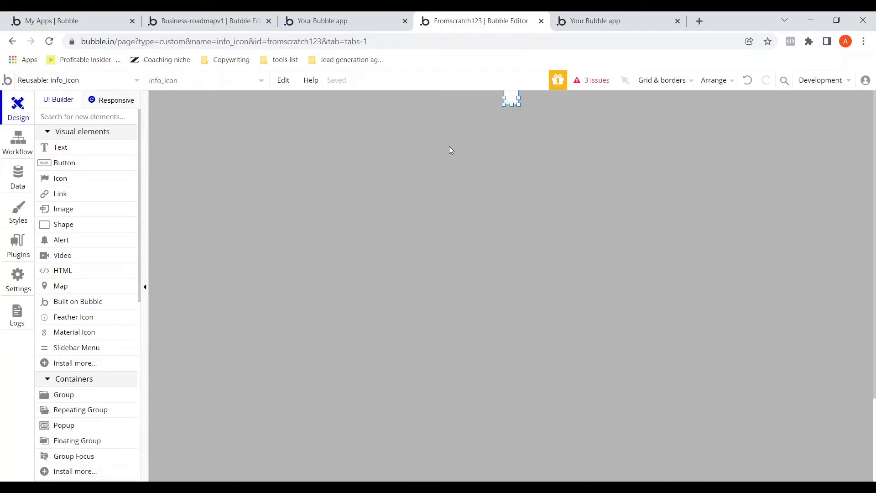
# Step: Place an Icon element inside info_icon and set its width and height to 25 each
pyautogui.click(63, 181)
pyautogui.moveTo(508, 93); pyautogui.dragTo(515, 97)
pyautogui.click(641, 227)
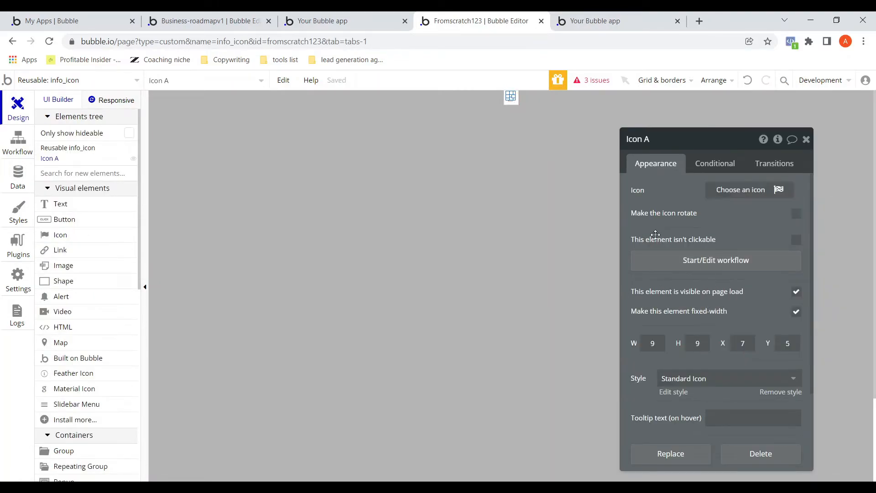
pyautogui.click(656, 343)
pyautogui.write('25')
pyautogui.click(698, 344)
pyautogui.write('25')
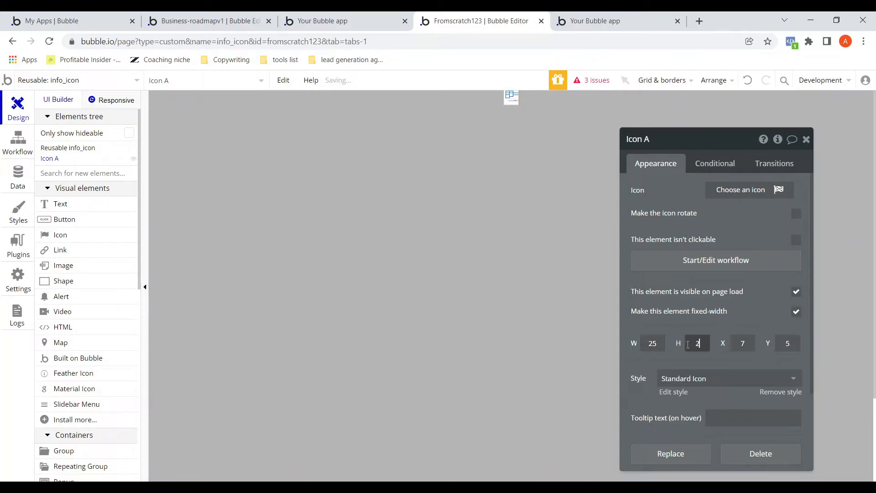
# Step: Center the flag icon vertically and horizontally within info_icon
pyautogui.rightClick(512, 98)
pyautogui.click(552, 430)
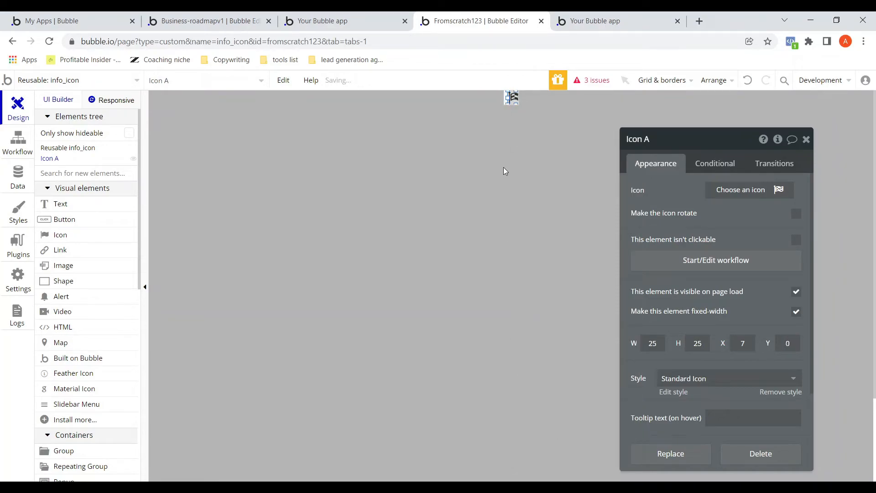
pyautogui.rightClick(510, 96)
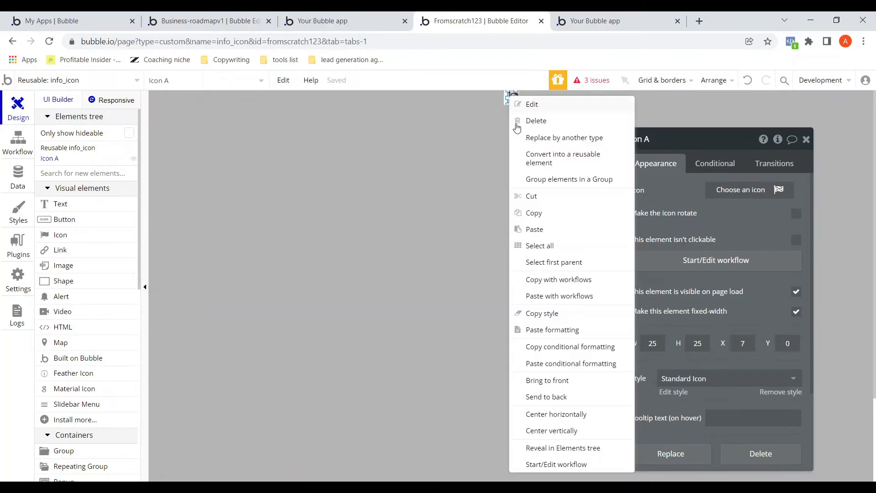
pyautogui.click(567, 414)
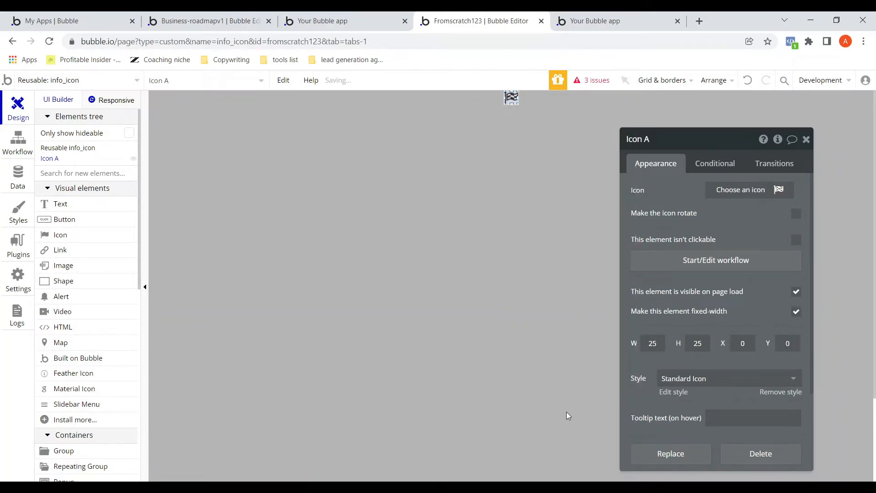
pyautogui.click(528, 288)
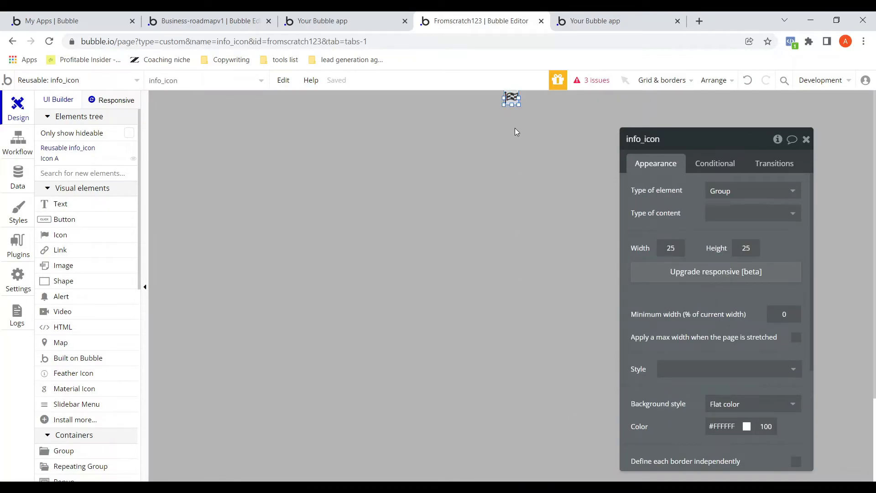
# Step: Add a Group Focus about 140 by 164 px to info_icon, using Icon A as its reference element
pyautogui.scroll(-3, 68, 262)
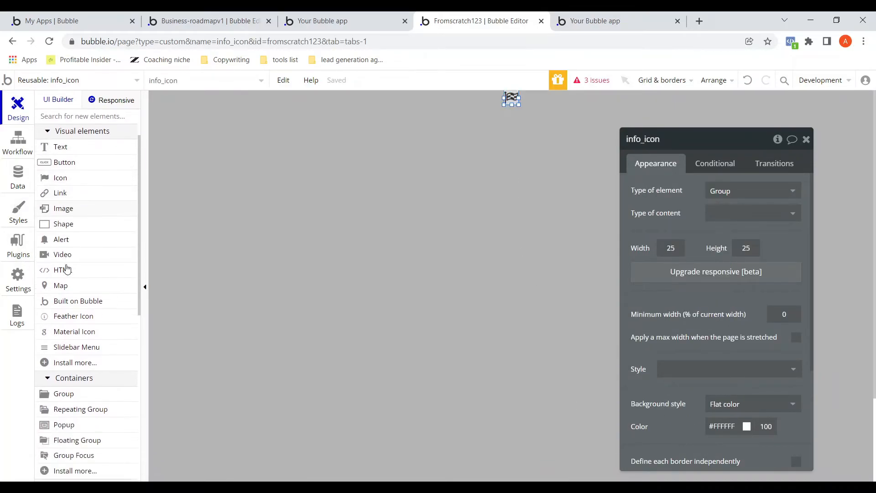
pyautogui.scroll(-2, 67, 265)
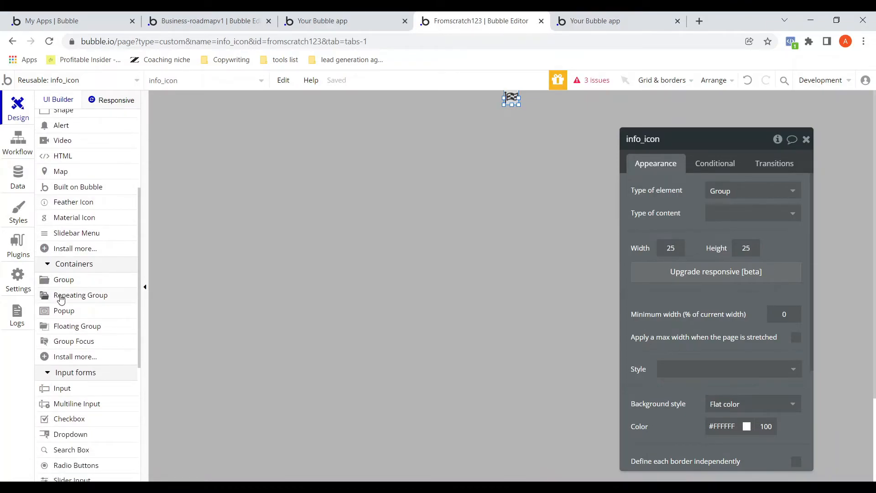
pyautogui.click(68, 342)
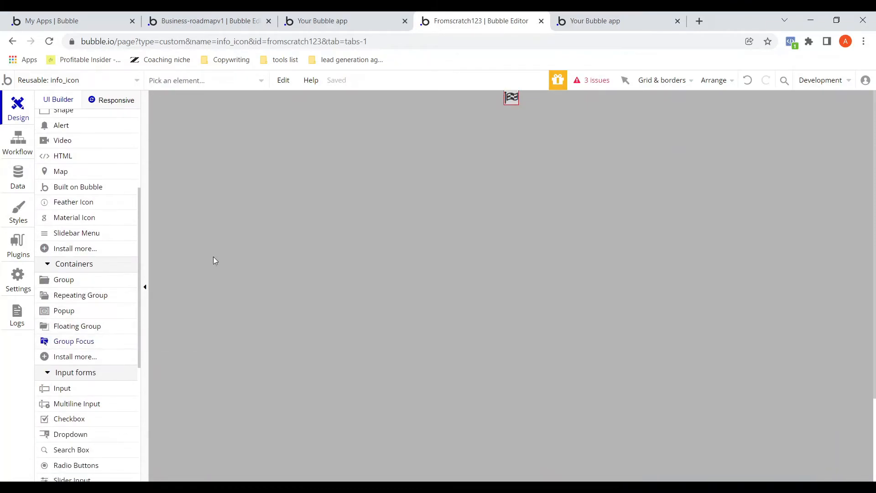
pyautogui.moveTo(446, 111); pyautogui.dragTo(528, 209)
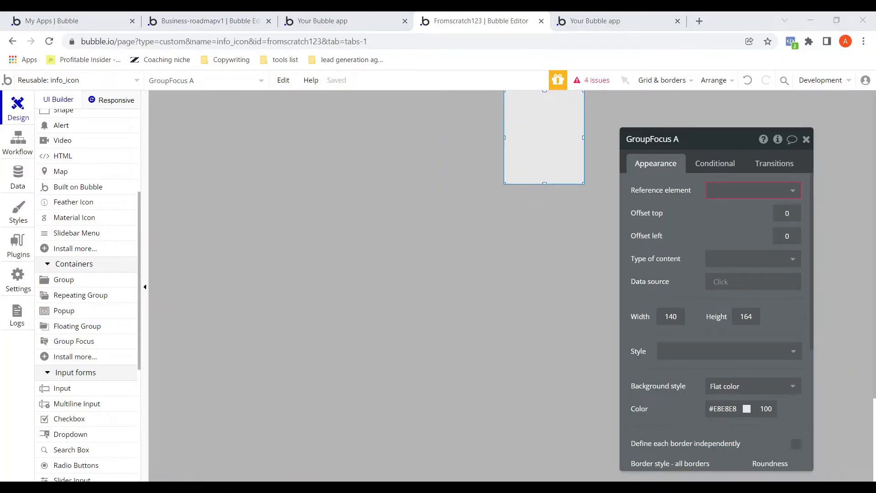
pyautogui.click(718, 193)
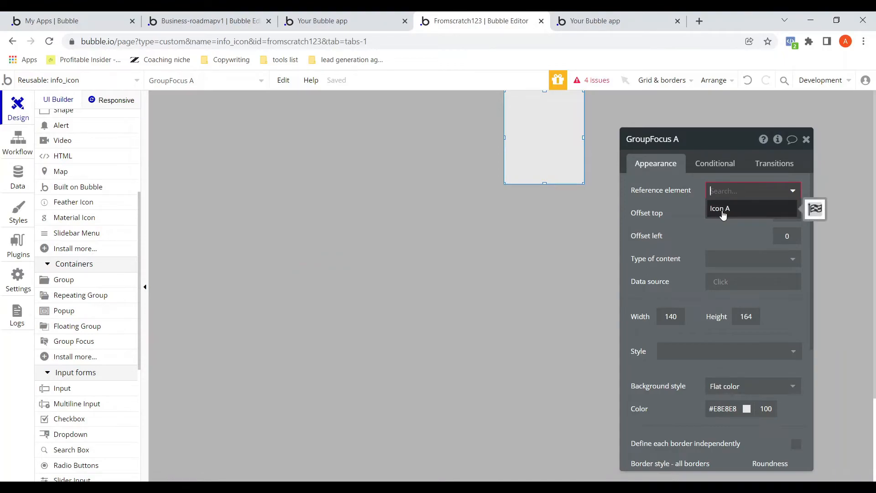
pyautogui.click(723, 210)
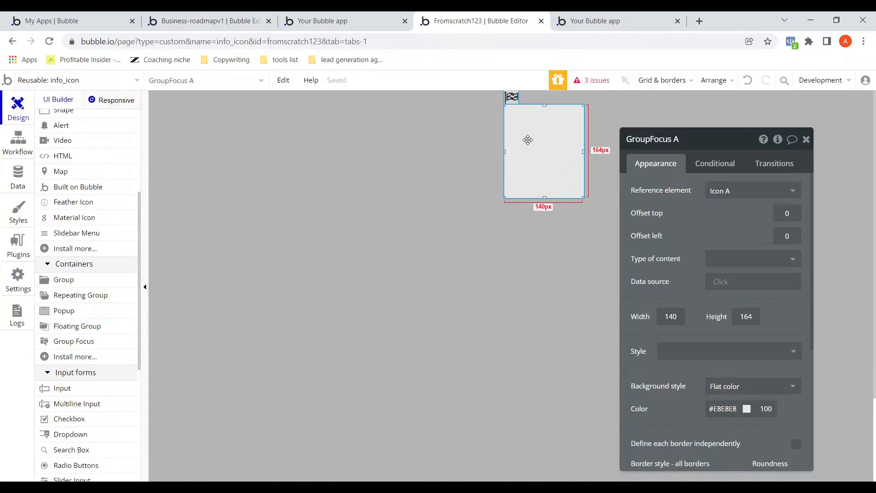
# Step: Set the Group Focus's left offset to -110
pyautogui.click(423, 141)
pyautogui.click(544, 148)
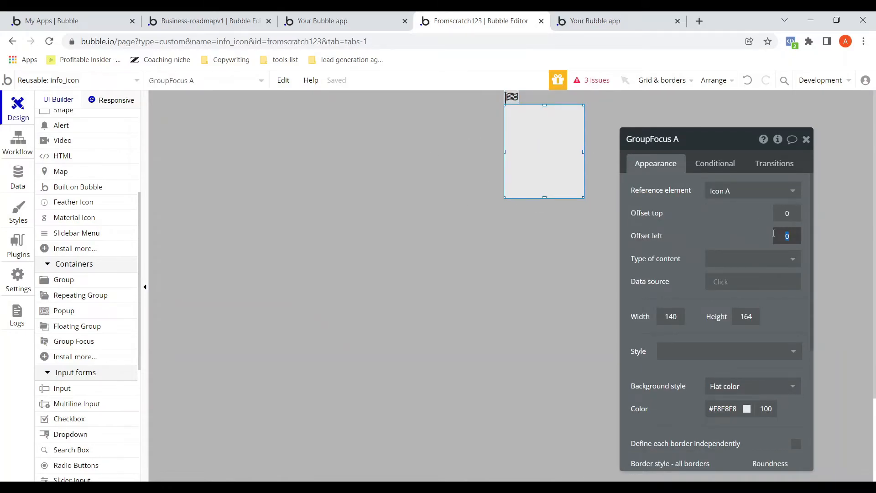
pyautogui.write('-1')
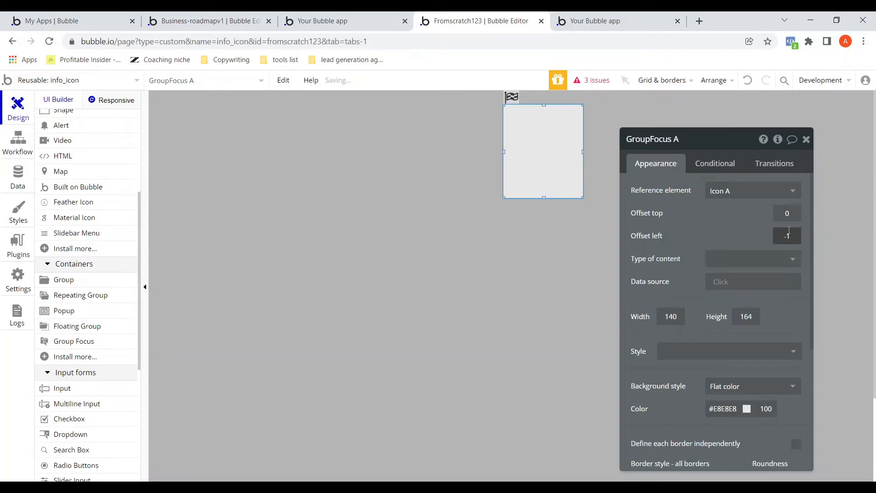
pyautogui.write('00')
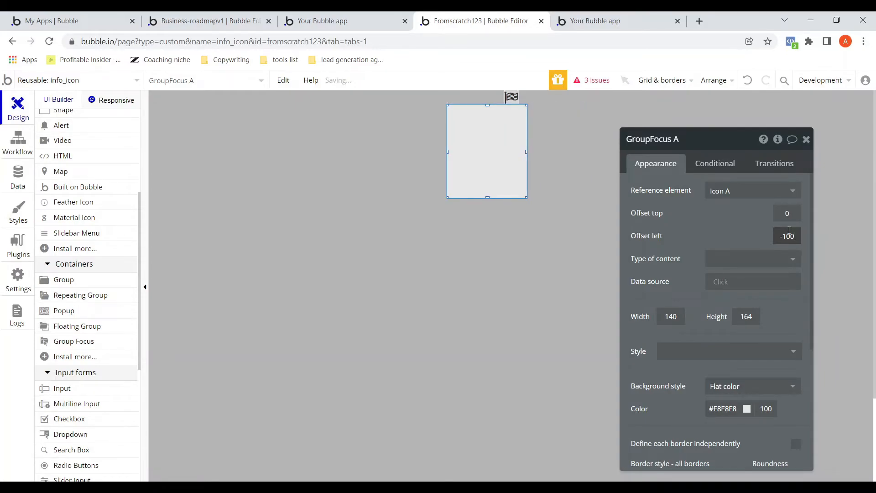
pyautogui.press('BackSpace')
pyautogui.write('2')
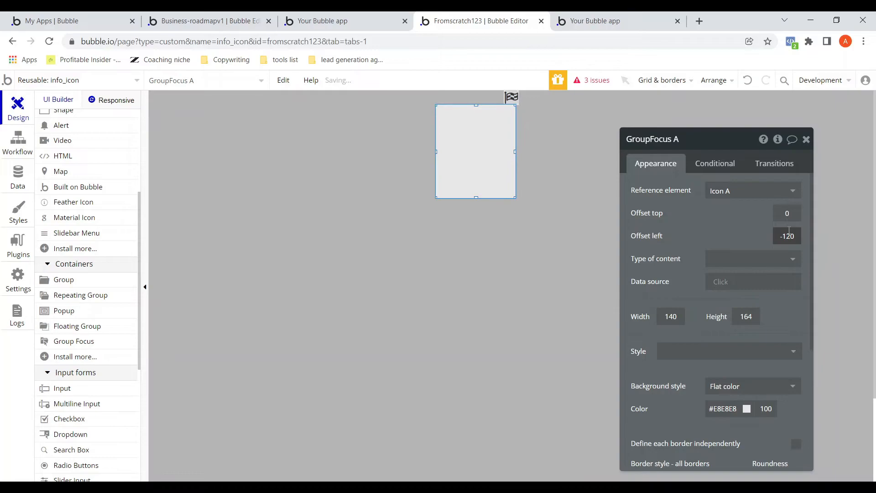
pyautogui.press('BackSpace')
pyautogui.write('1')
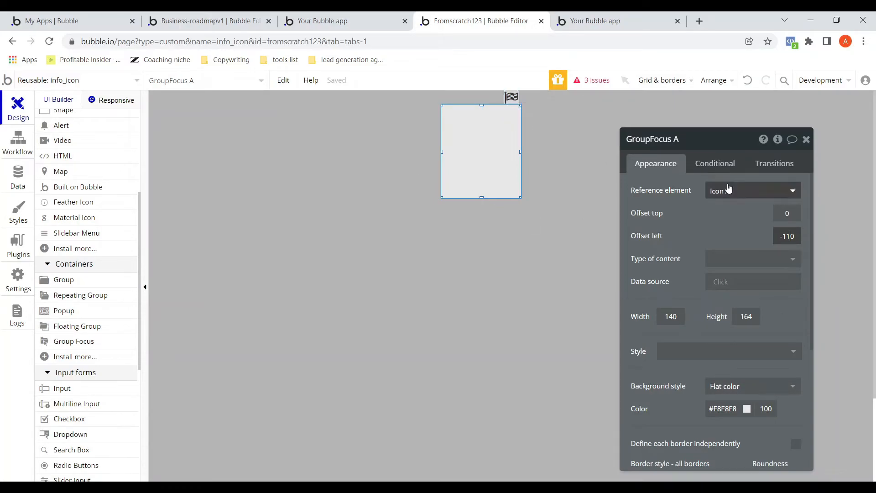
pyautogui.click(807, 139)
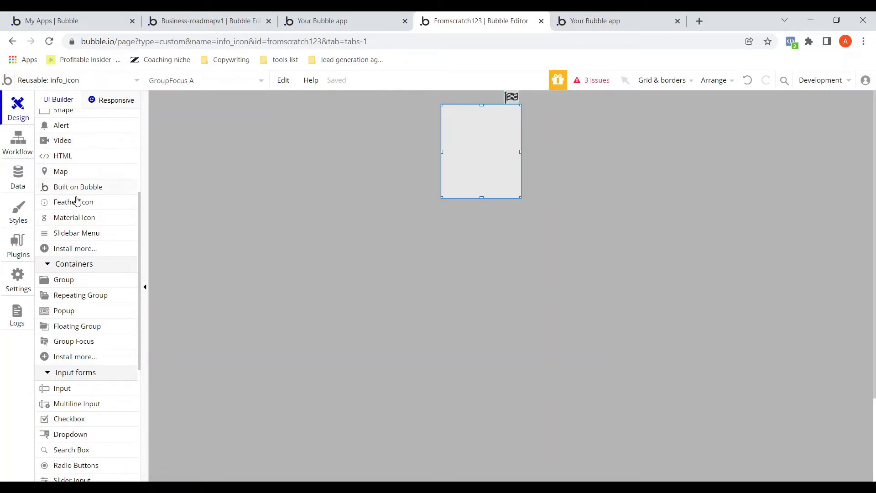
# Step: Draw a Group about 125 by 152 px inside the Group Focus, leaving a small margin around it
pyautogui.scroll(1, 84, 231)
pyautogui.scroll(3, 84, 231)
pyautogui.scroll(-5, 92, 234)
pyautogui.click(73, 235)
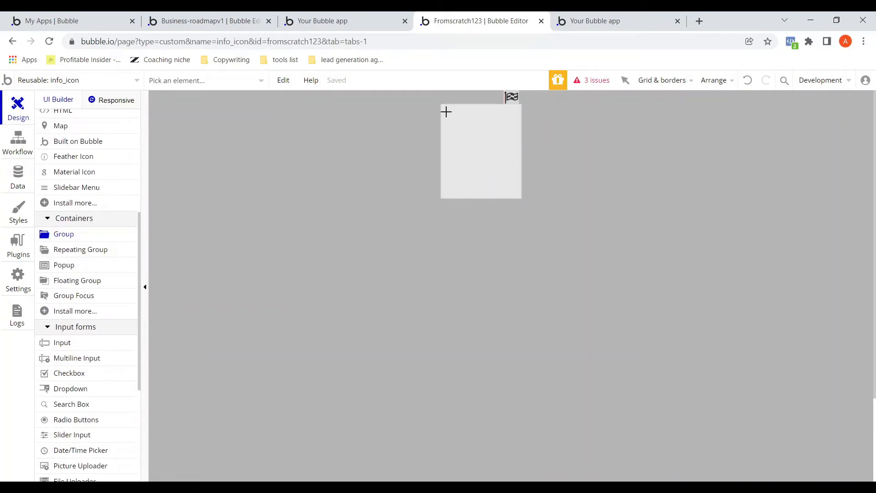
pyautogui.moveTo(445, 107); pyautogui.dragTo(515, 193)
pyautogui.moveTo(516, 194); pyautogui.dragTo(517, 195)
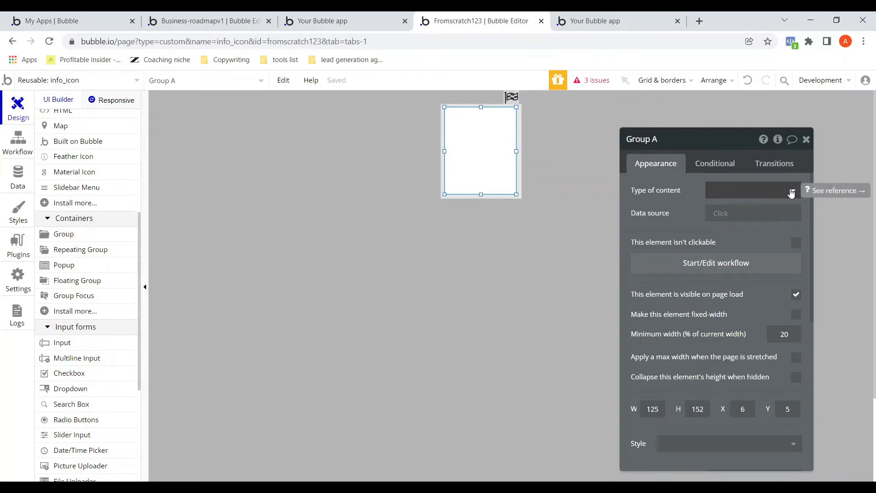
# Step: Set the inner group's type of content to Recipes and look through its data source options
pyautogui.click(760, 190)
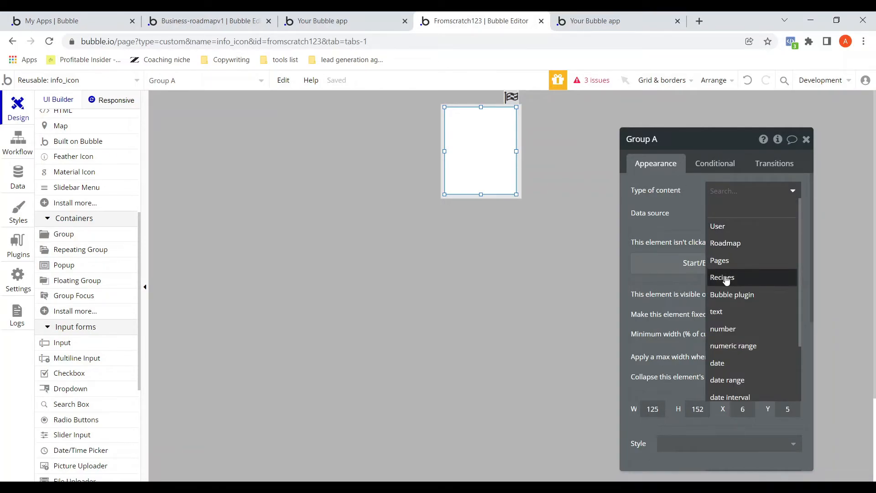
pyautogui.click(726, 278)
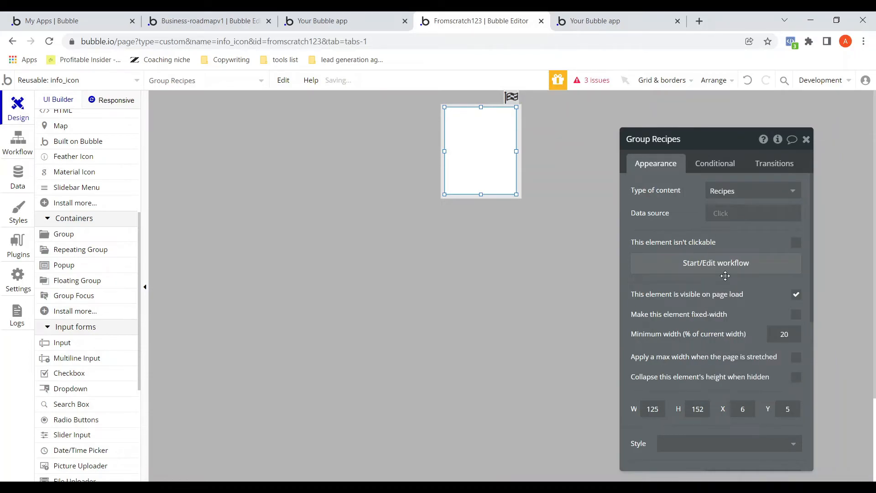
pyautogui.click(721, 215)
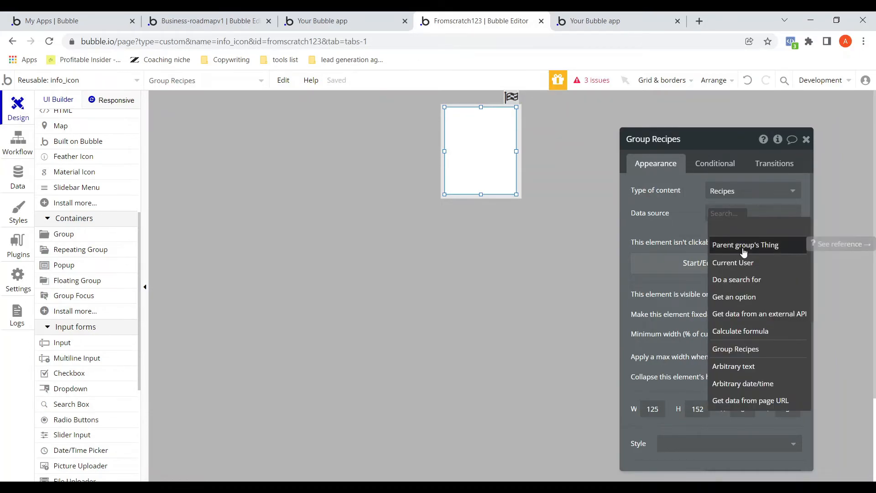
pyautogui.click(510, 268)
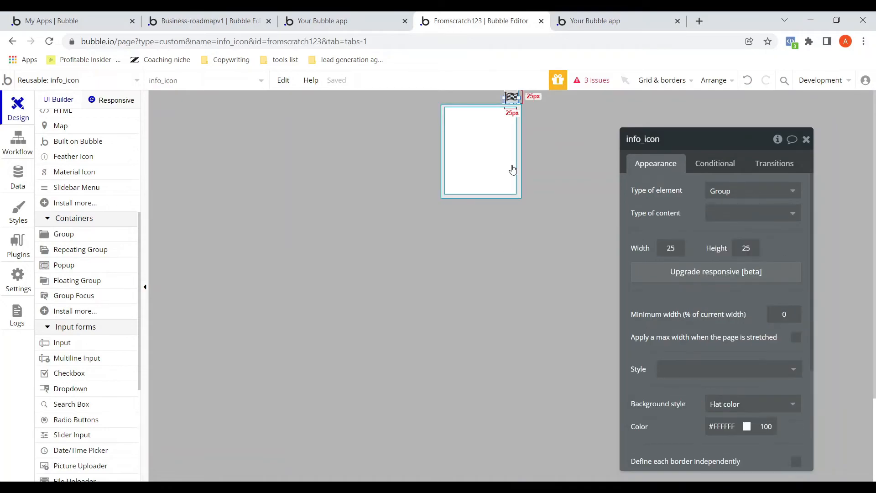
# Step: Set the Group Focus's type of content to Recipes and its data source to the parent group's thing
pyautogui.click(521, 162)
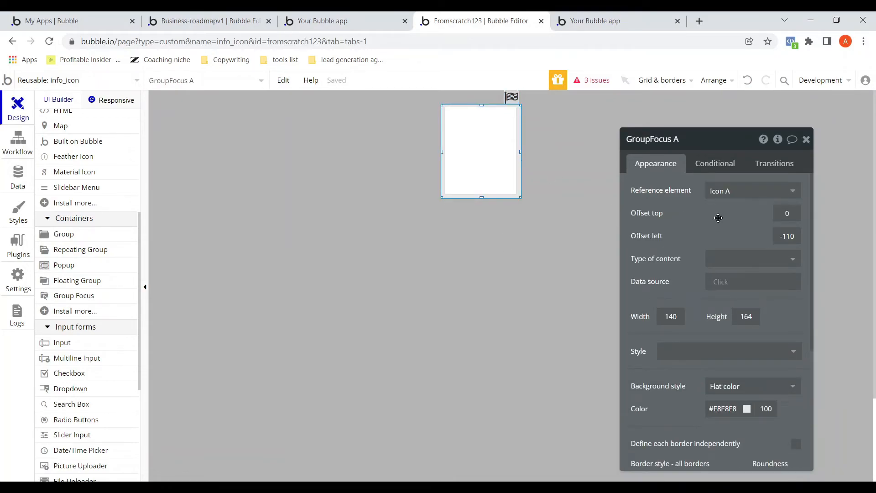
pyautogui.click(724, 259)
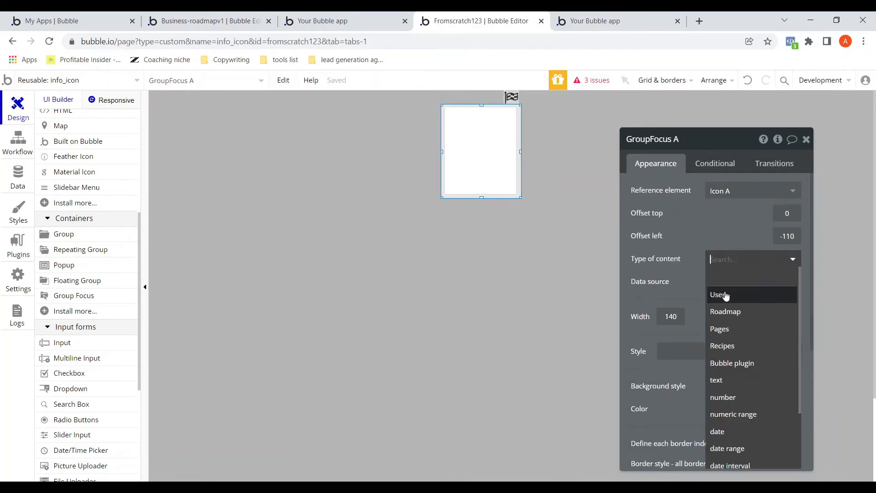
pyautogui.click(726, 346)
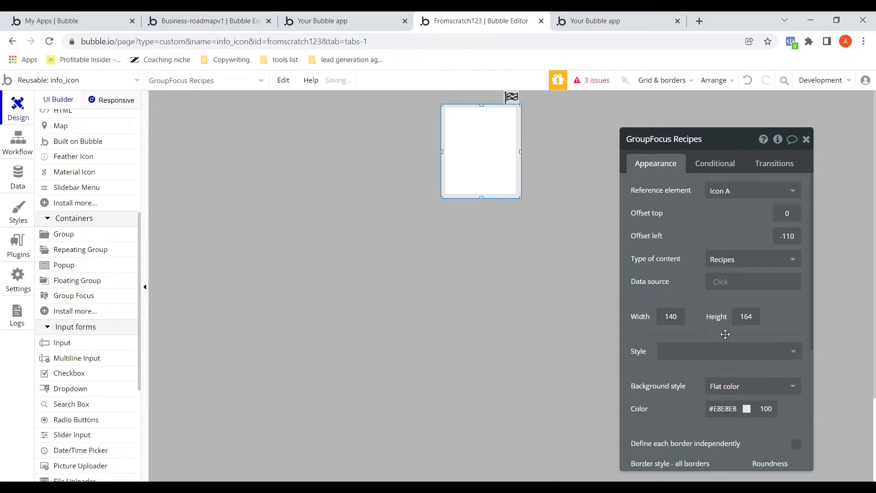
pyautogui.click(721, 287)
pyautogui.click(720, 306)
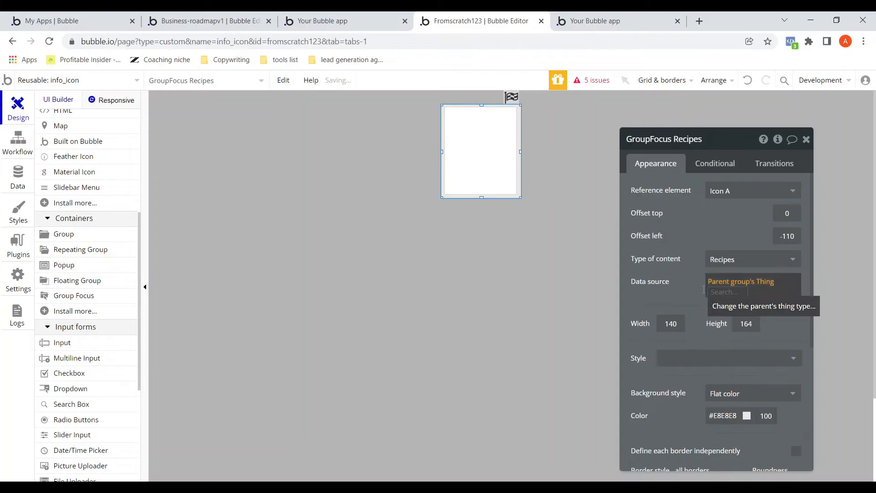
pyautogui.click(609, 215)
# Step: Set the type of content of the info_icon reusable element itself to Recipes
pyautogui.click(512, 97)
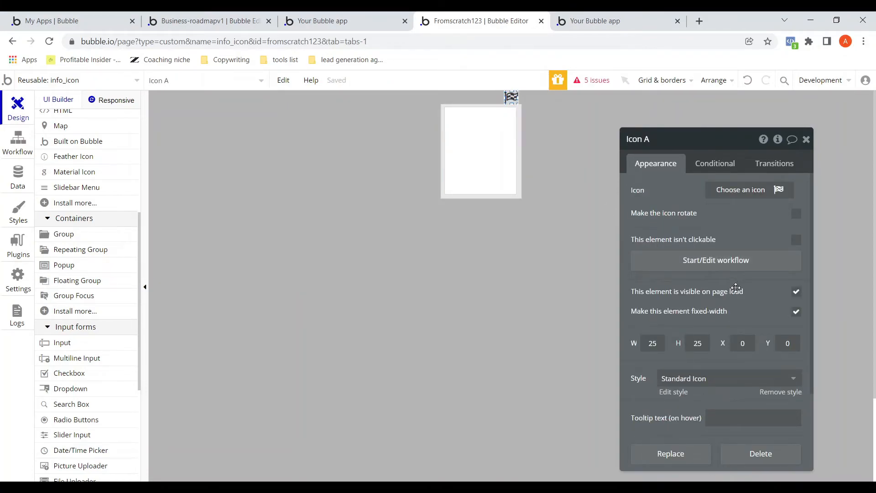
pyautogui.click(577, 125)
pyautogui.click(729, 215)
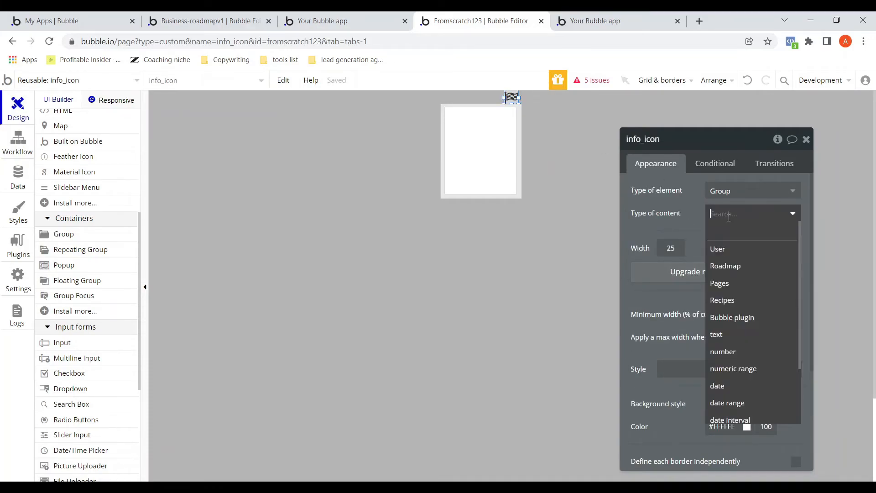
pyautogui.click(733, 300)
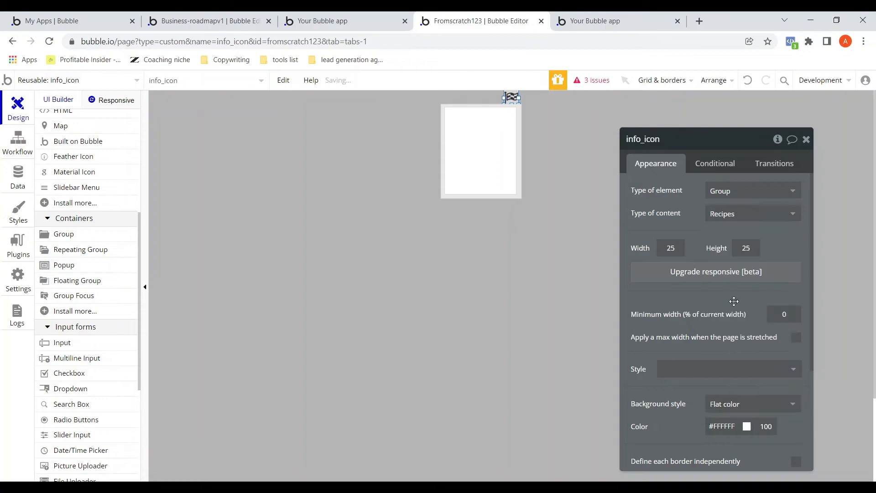
pyautogui.scroll(-3, 731, 303)
pyautogui.scroll(3, 739, 237)
pyautogui.click(806, 139)
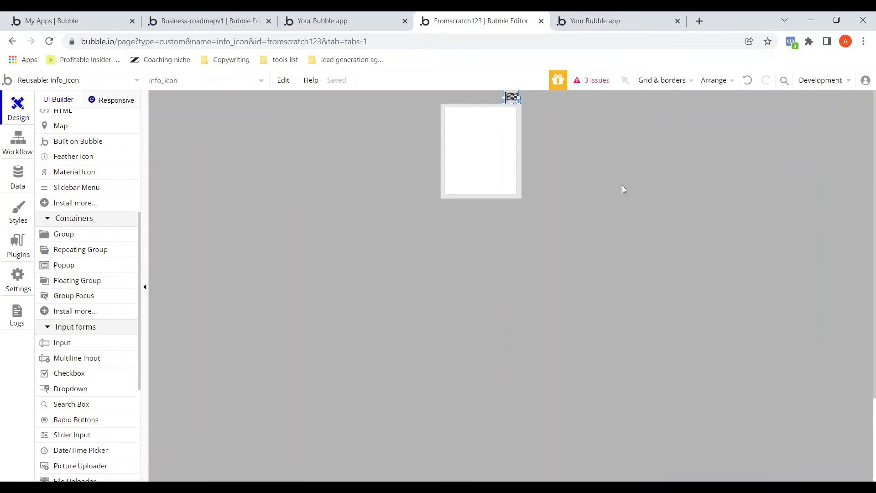
# Step: Set the data source of the inner group in the Group Focus to Parent group's Recipes
pyautogui.doubleClick(442, 150)
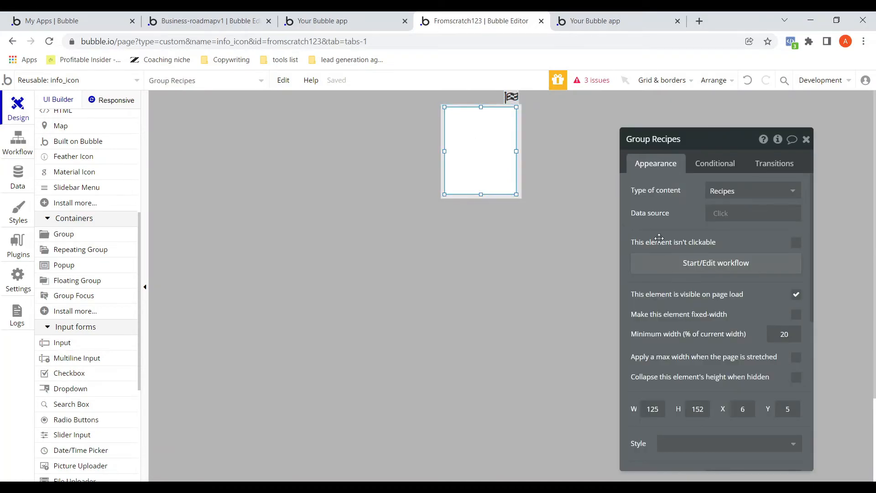
pyautogui.click(730, 222)
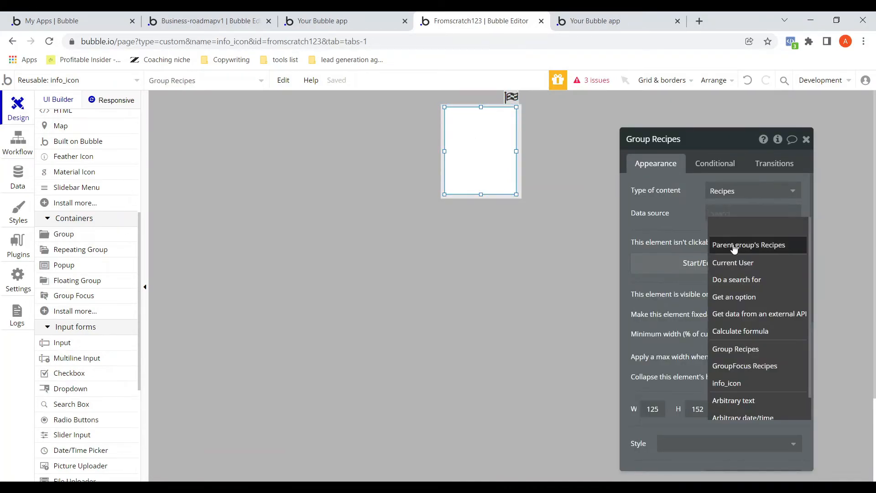
pyautogui.click(732, 243)
pyautogui.click(806, 139)
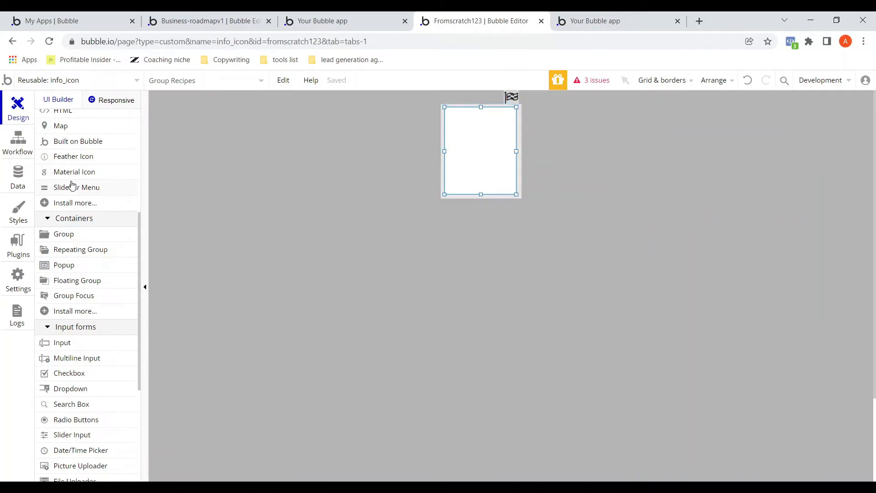
# Step: Draw a Text element about 125 by 23 px across the full width of the inner group, near its upper edge
pyautogui.scroll(5, 87, 274)
pyautogui.click(203, 209)
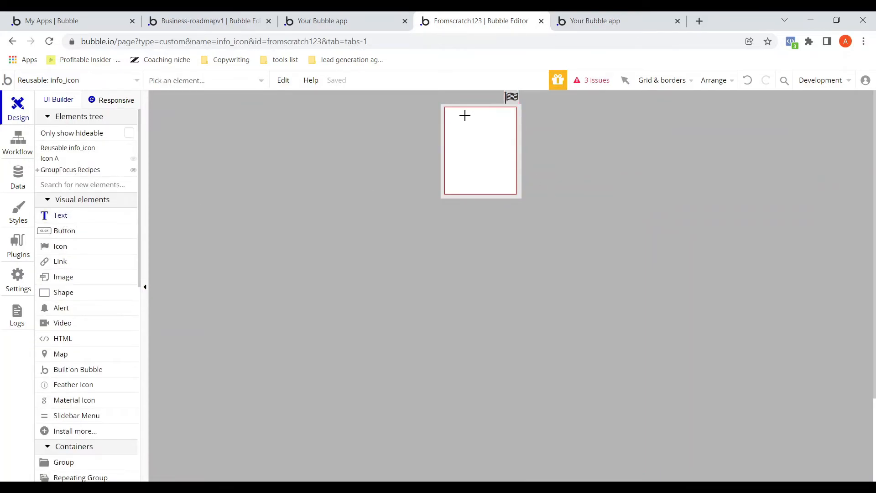
pyautogui.moveTo(458, 112)
pyautogui.mouseDown()
pyautogui.moveTo(488, 114)
pyautogui.moveTo(504, 125)
pyautogui.moveTo(516, 118)
pyautogui.mouseUp()
pyautogui.click(485, 120)
pyautogui.moveTo(459, 117); pyautogui.dragTo(445, 117)
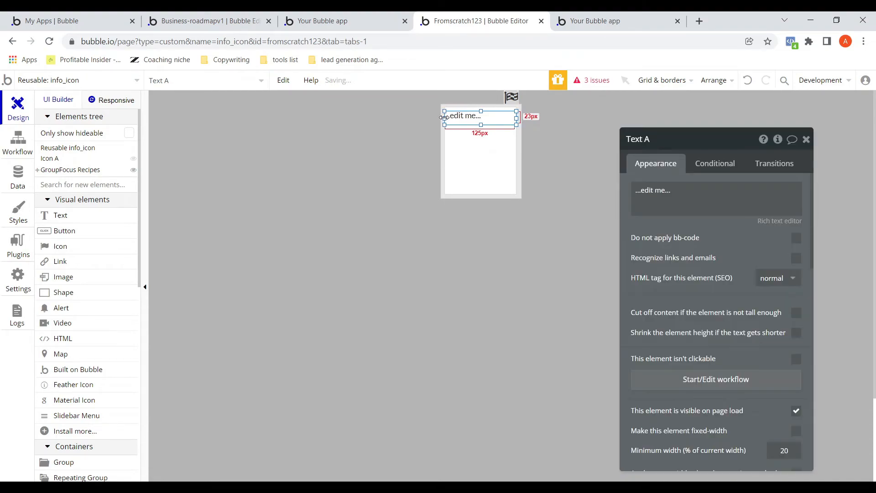
# Step: Set the new text to "More Info" and make it centred and underlined
pyautogui.click(476, 122)
pyautogui.write('More Info')
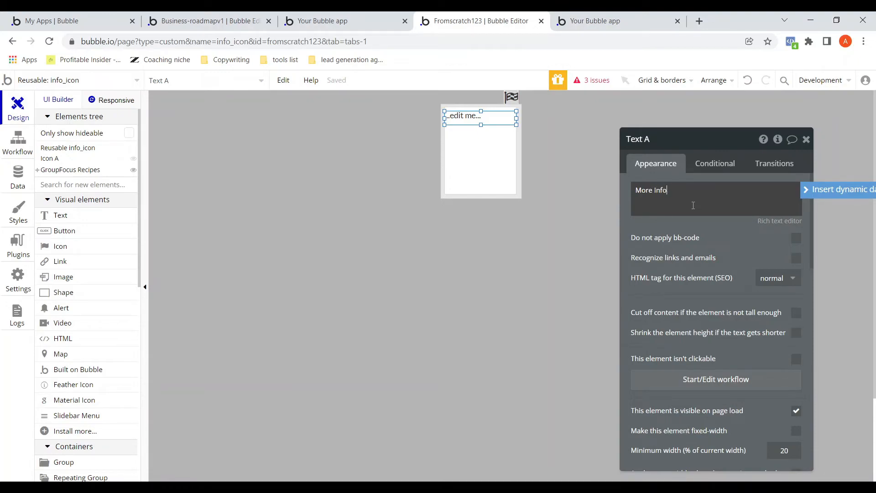
pyautogui.click(687, 231)
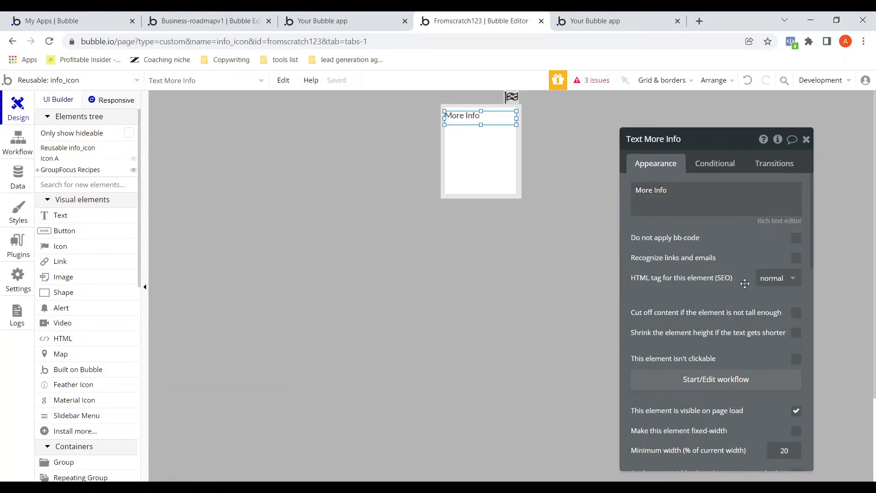
pyautogui.scroll(-8, 743, 283)
pyautogui.click(718, 254)
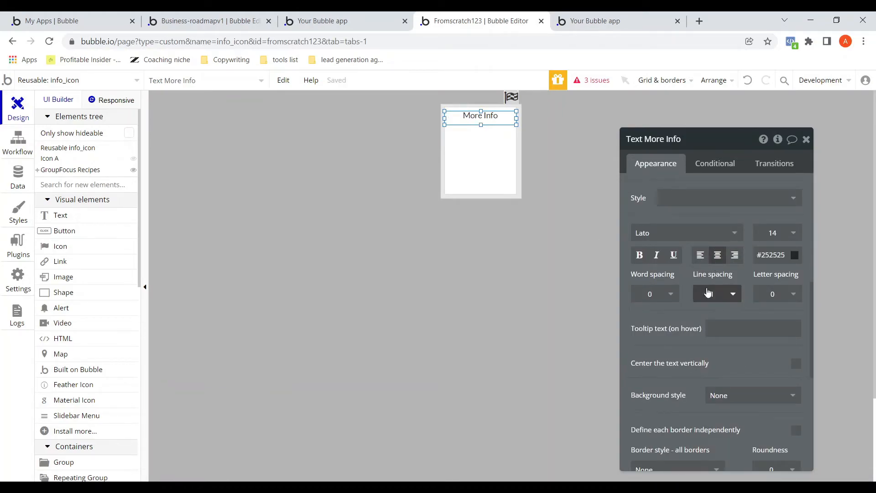
pyautogui.click(674, 254)
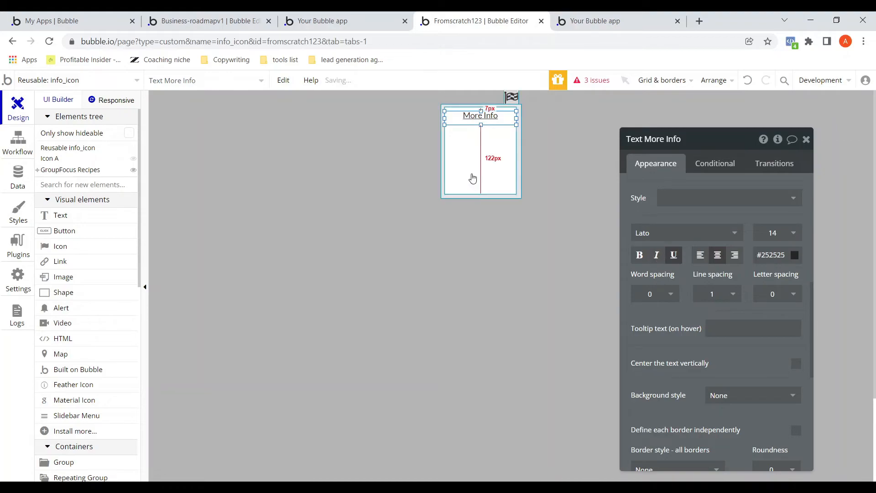
# Step: Draw a second Text element about 125 by 112 px below the More Info heading, filling the inner group's width
pyautogui.click(471, 184)
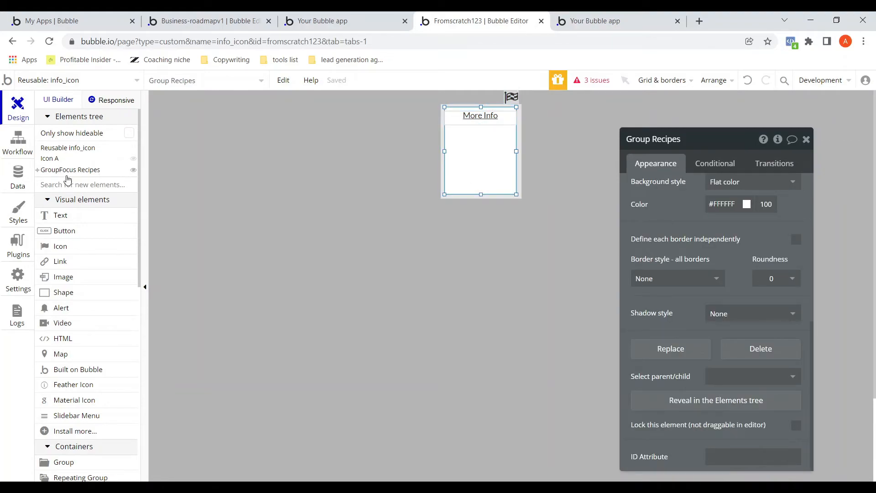
pyautogui.scroll(-1, 58, 162)
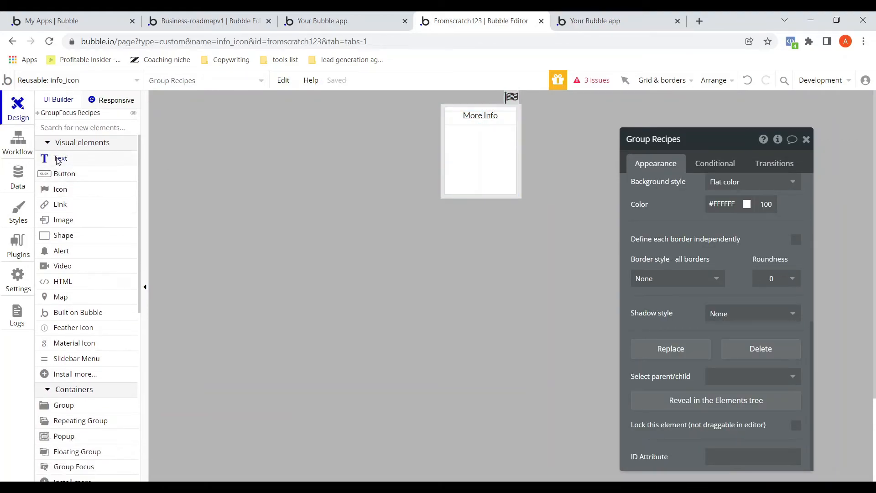
pyautogui.click(57, 161)
pyautogui.moveTo(456, 131); pyautogui.dragTo(443, 197)
pyautogui.moveTo(504, 163); pyautogui.dragTo(517, 163)
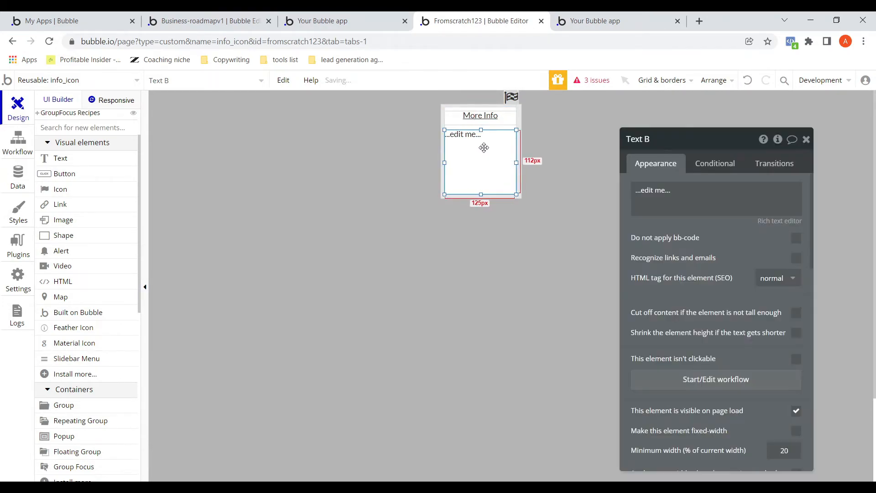
# Step: Replace the second text's placeholder with the dynamic value Parent group's Recipes's Benefit
pyautogui.doubleClick(471, 136)
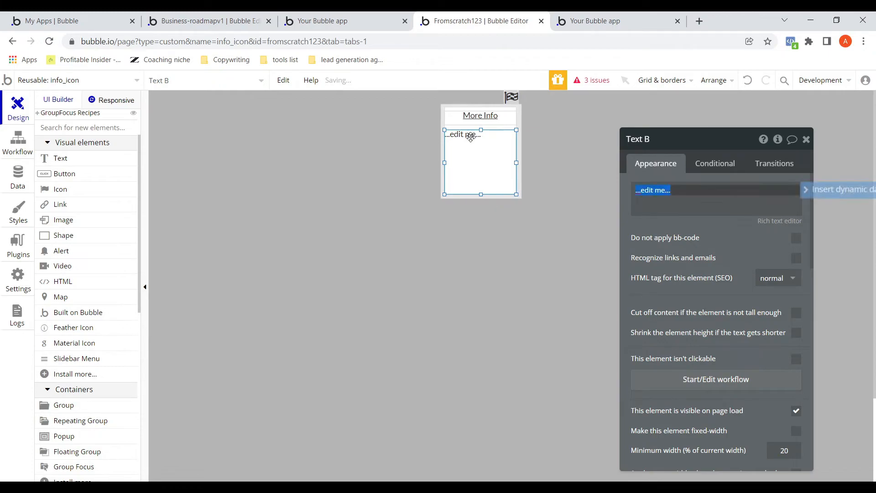
pyautogui.click(842, 190)
pyautogui.click(701, 222)
pyautogui.click(736, 210)
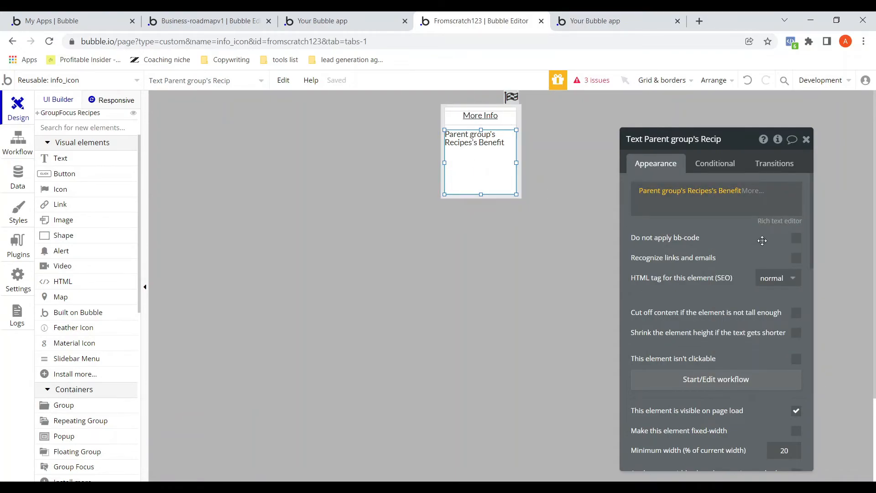
pyautogui.click(806, 140)
pyautogui.click(806, 140)
pyautogui.click(447, 304)
# Step: Open the reusable element card-ui for editing
pyautogui.click(510, 98)
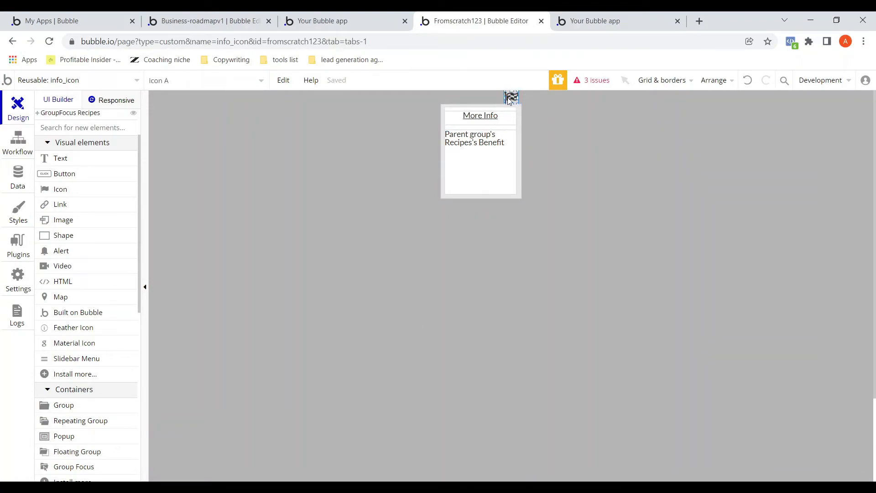
pyautogui.click(224, 220)
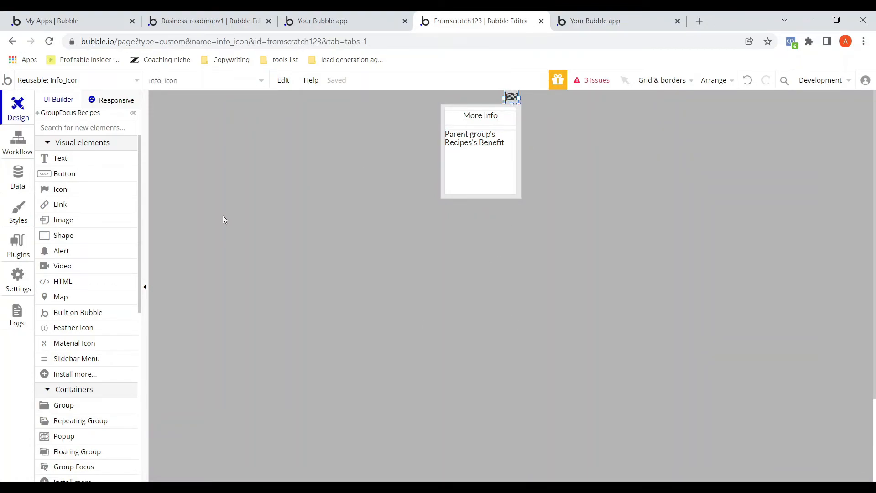
pyautogui.click(138, 82)
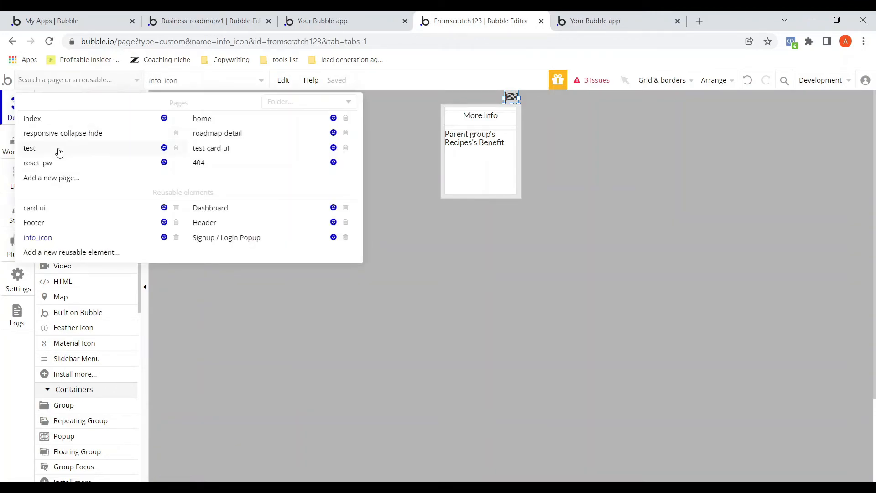
pyautogui.moveTo(216, 155)
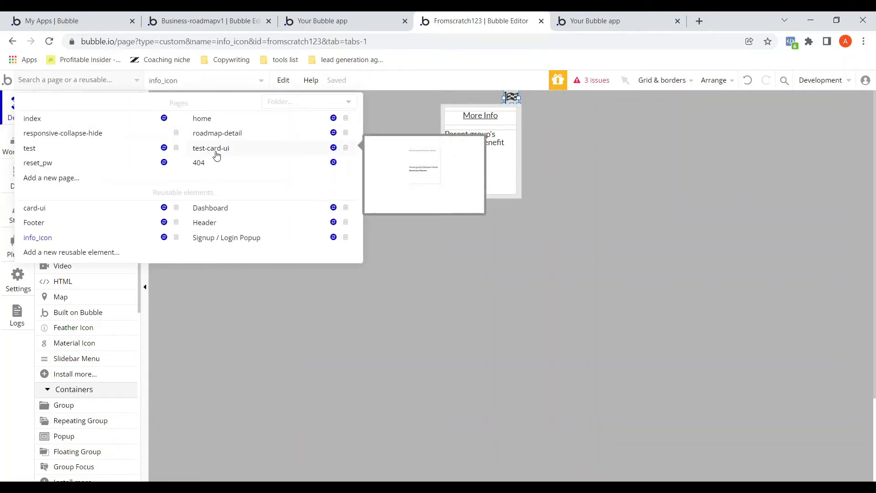
pyautogui.click(35, 209)
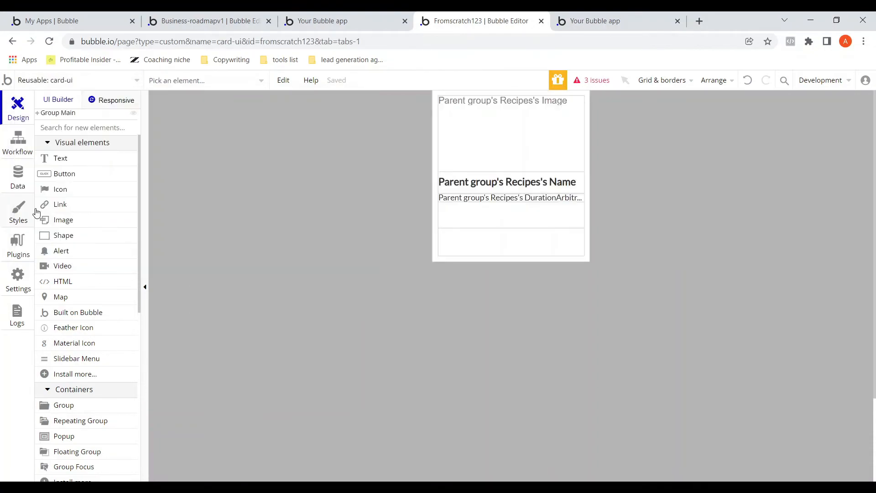
# Step: Hide Group Main and show Group Overlay in the card-ui editor
pyautogui.click(445, 210)
pyautogui.scroll(1, 70, 150)
pyautogui.scroll(1, 69, 151)
pyautogui.moveTo(40, 173)
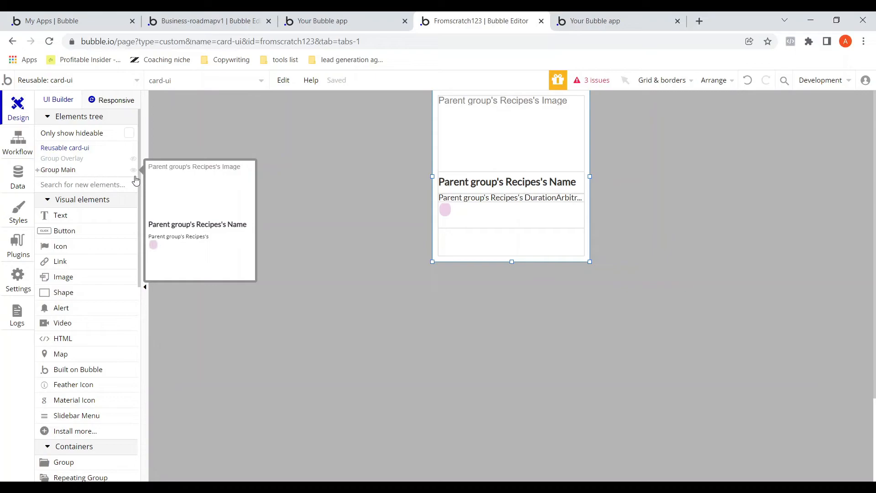
pyautogui.click(135, 171)
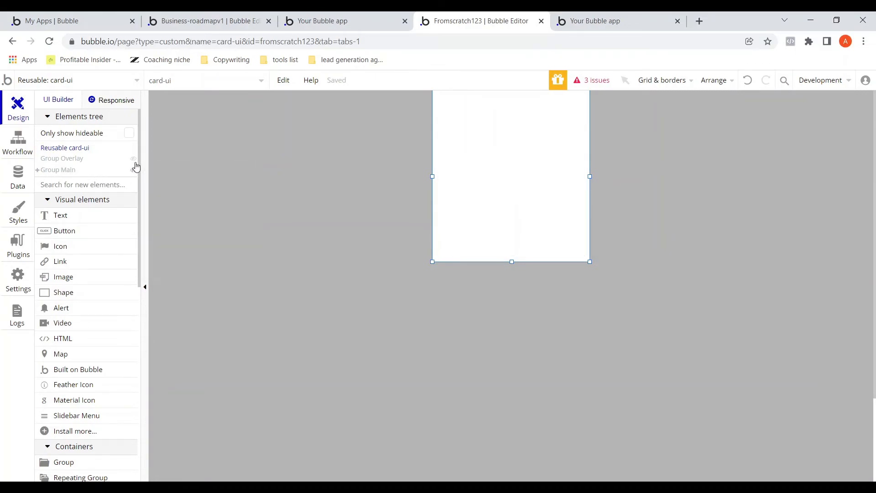
pyautogui.click(135, 160)
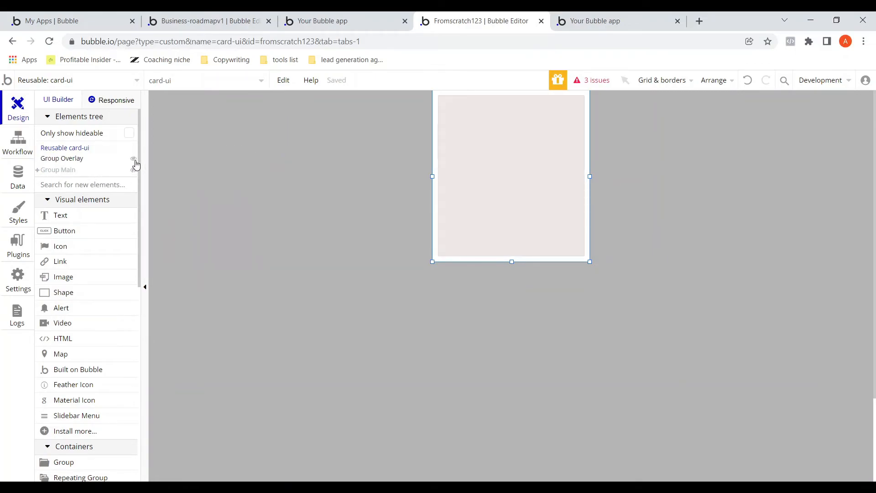
# Step: Place an instance of the reusable info_icon, 25 by 25 px, near the middle of Group Overlay
pyautogui.click(539, 175)
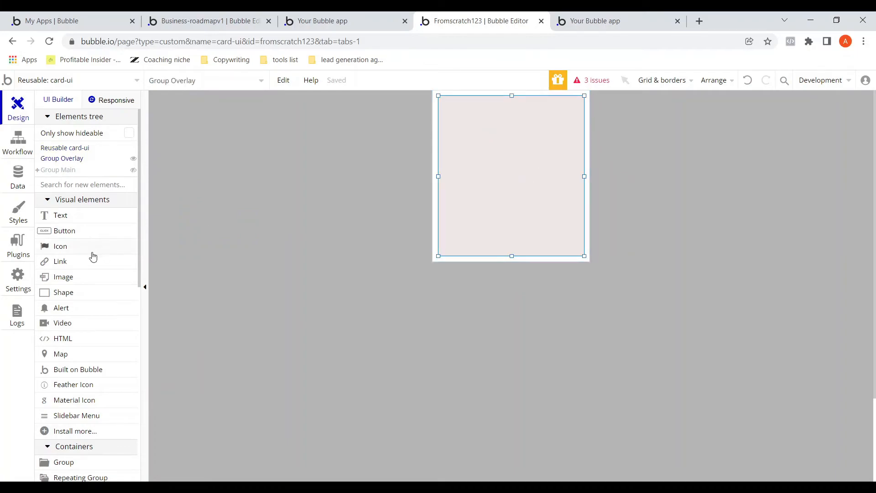
pyautogui.scroll(-10, 69, 276)
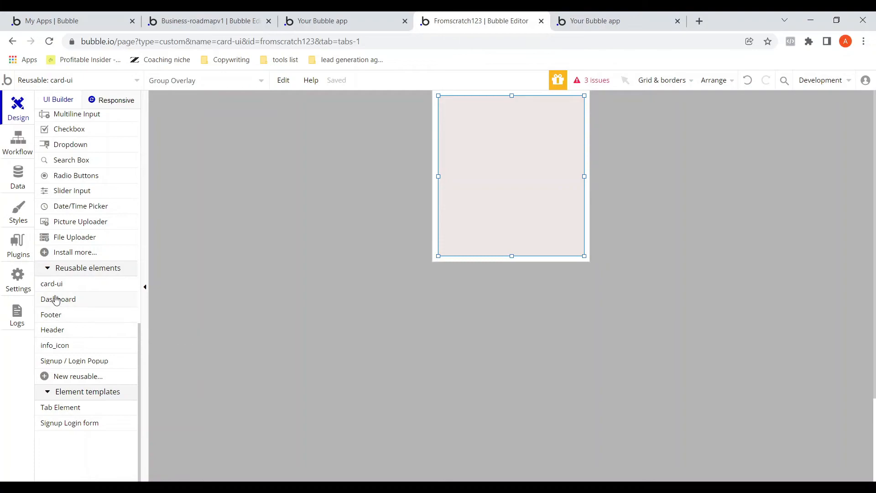
pyautogui.click(55, 346)
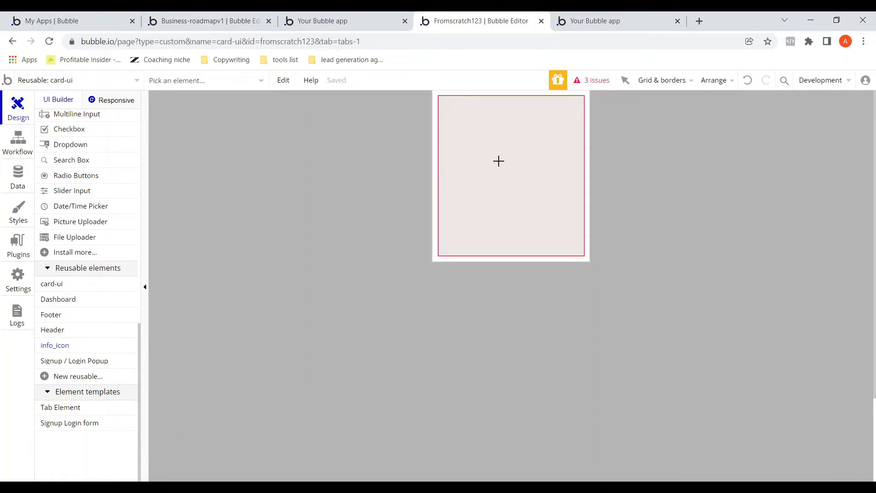
pyautogui.moveTo(491, 161); pyautogui.dragTo(510, 178)
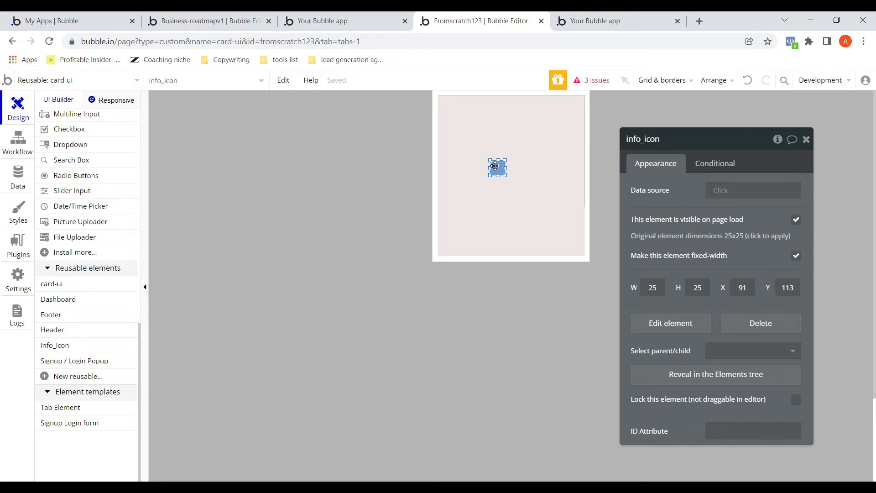
# Step: Center the info_icon horizontally and vertically within Group Overlay
pyautogui.moveTo(498, 167); pyautogui.dragTo(508, 173)
pyautogui.rightClick(507, 174)
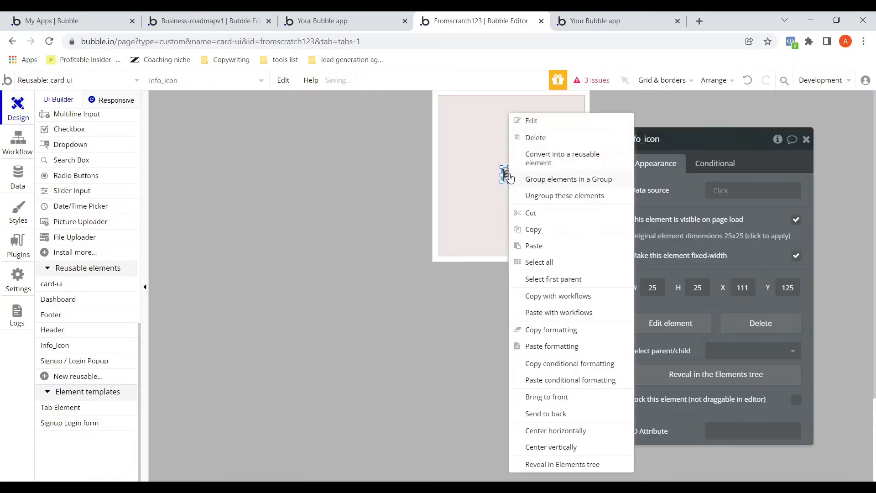
pyautogui.click(551, 431)
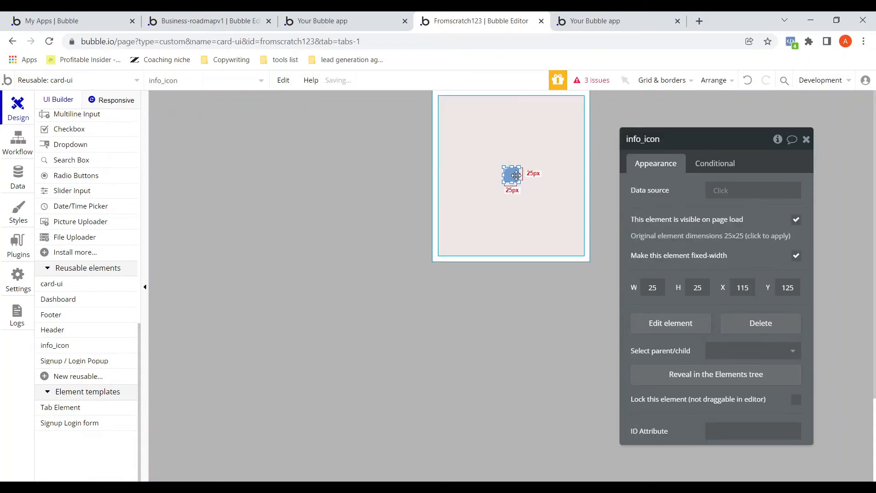
pyautogui.rightClick(515, 177)
pyautogui.click(555, 447)
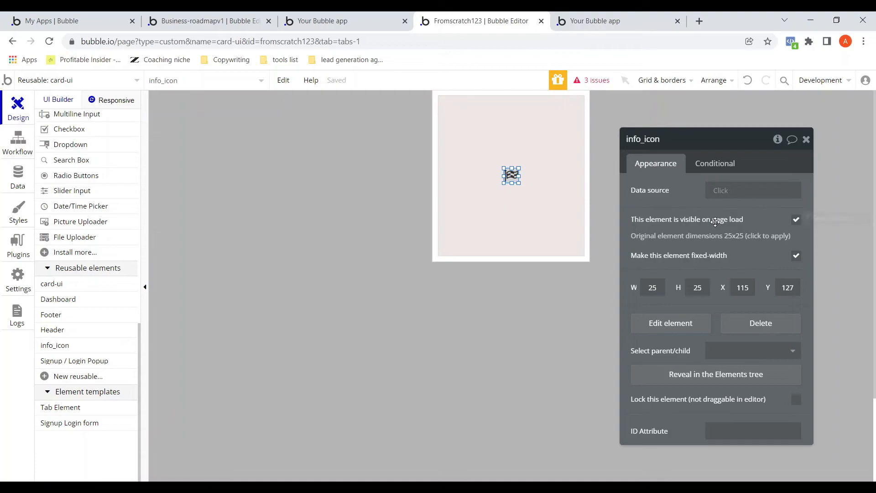
# Step: Hide the info_icon on page load and add a condition making it visible when card-ui is hovered
pyautogui.click(796, 221)
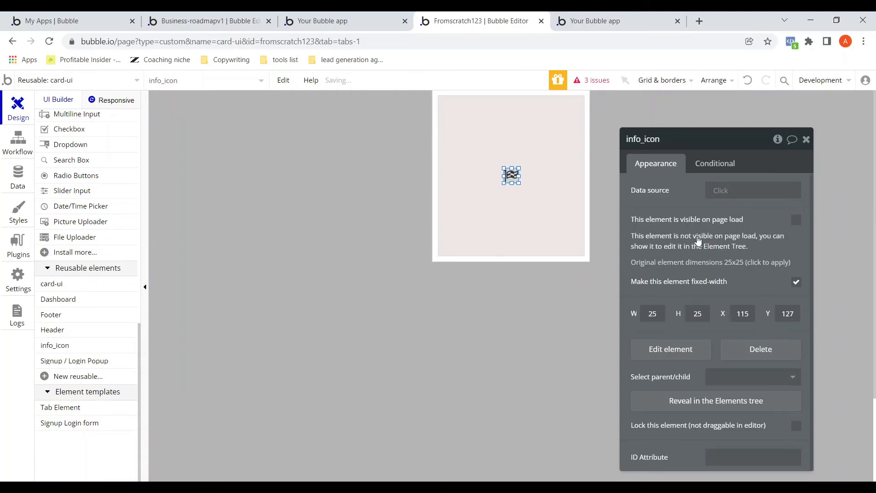
pyautogui.click(706, 164)
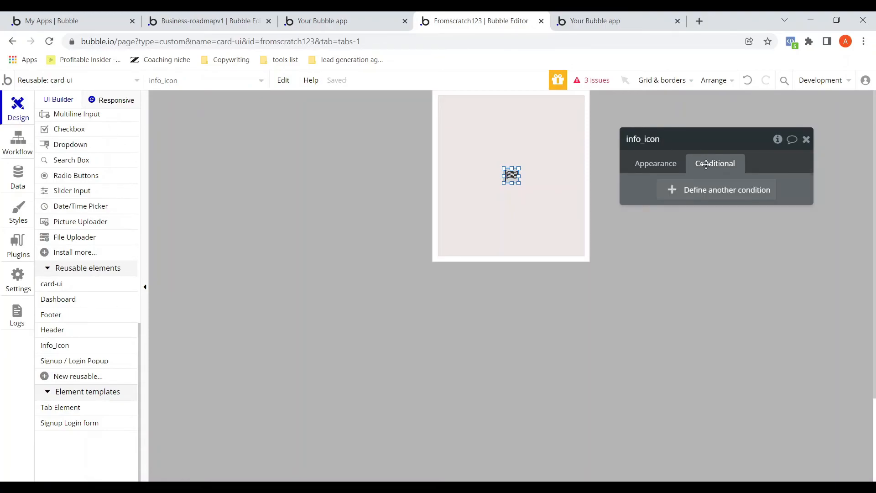
pyautogui.click(716, 196)
pyautogui.click(668, 198)
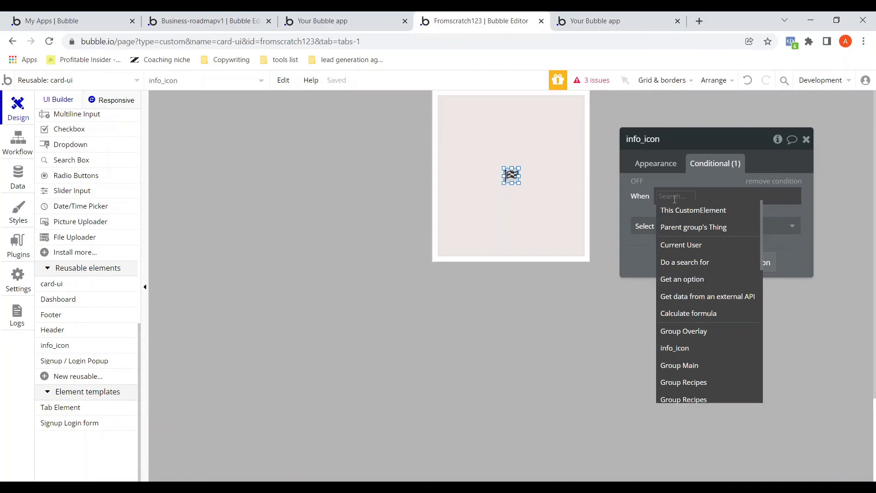
pyautogui.scroll(-5, 704, 313)
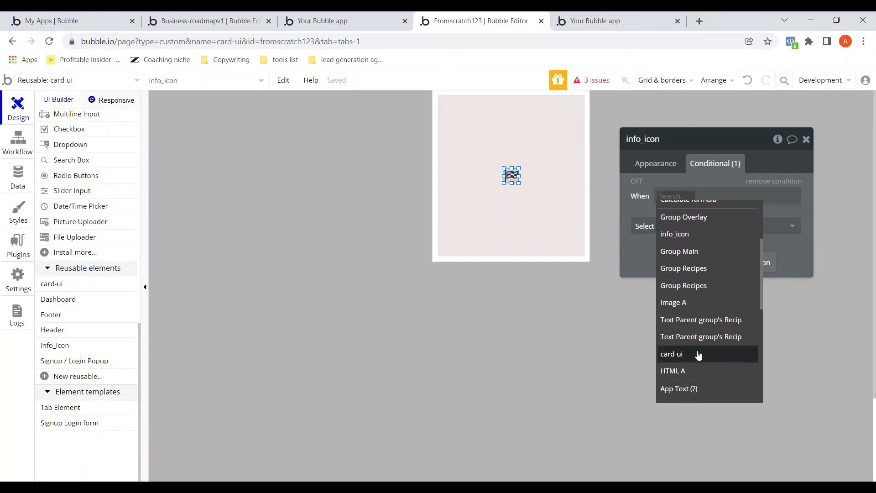
pyautogui.click(698, 354)
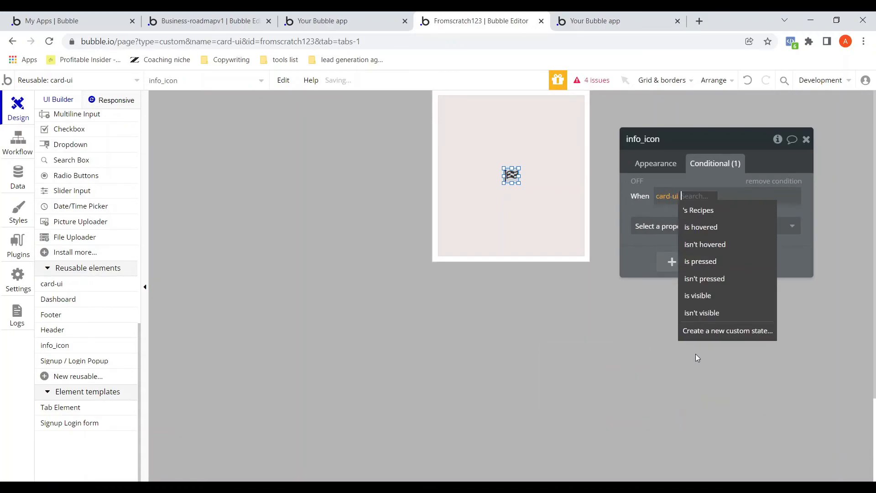
pyautogui.click(702, 227)
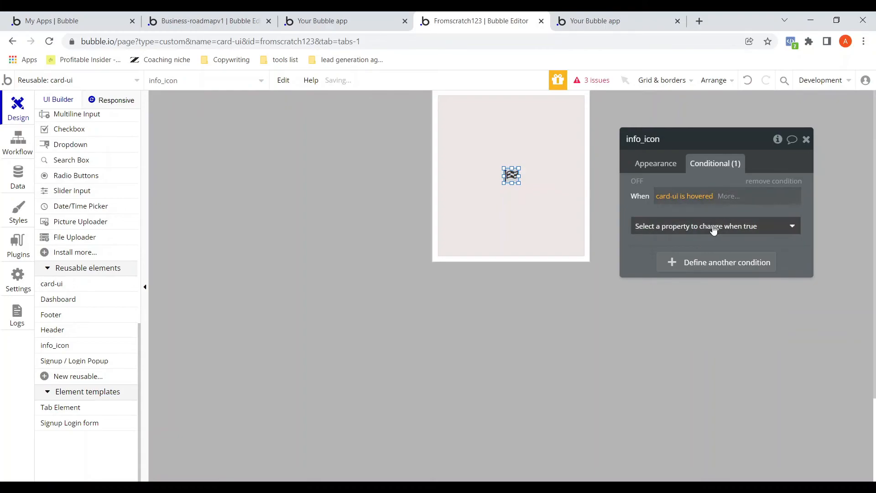
pyautogui.click(662, 228)
pyautogui.click(660, 259)
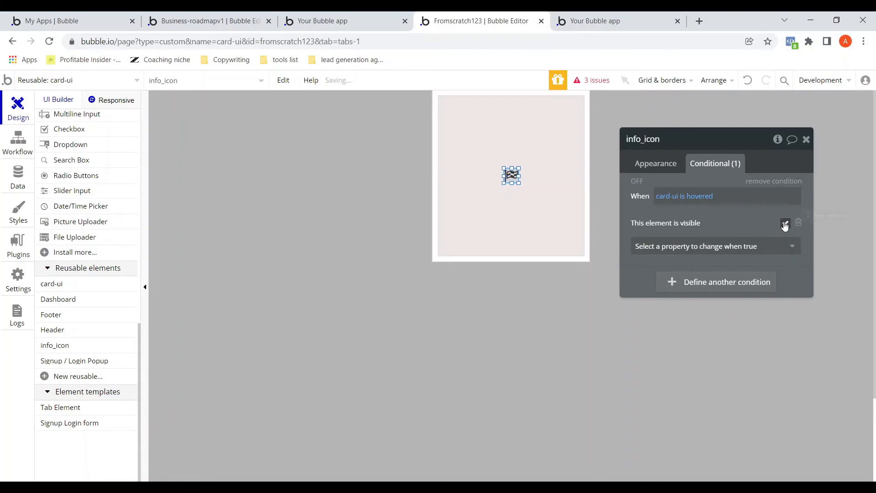
pyautogui.click(806, 141)
# Step: Switch to the test-card-ui preview in the browser and refresh it to check the card's hover behaviour
pyautogui.doubleClick(683, 294)
pyautogui.click(596, 21)
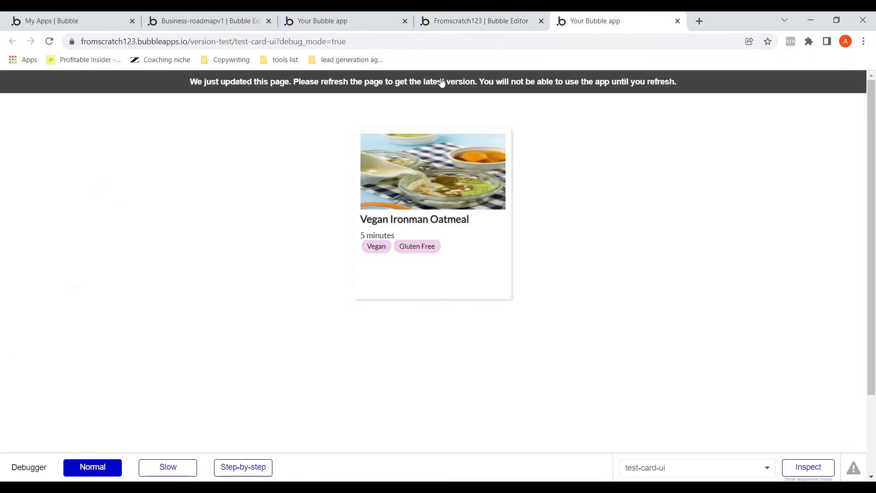
pyautogui.click(437, 88)
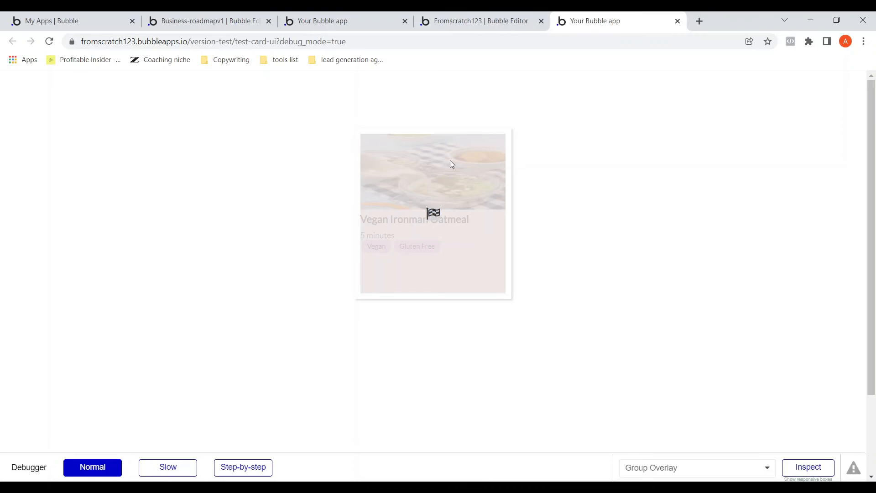
# Step: Return to the Bubble editor and open the reusable element info_icon for editing
pyautogui.click(475, 29)
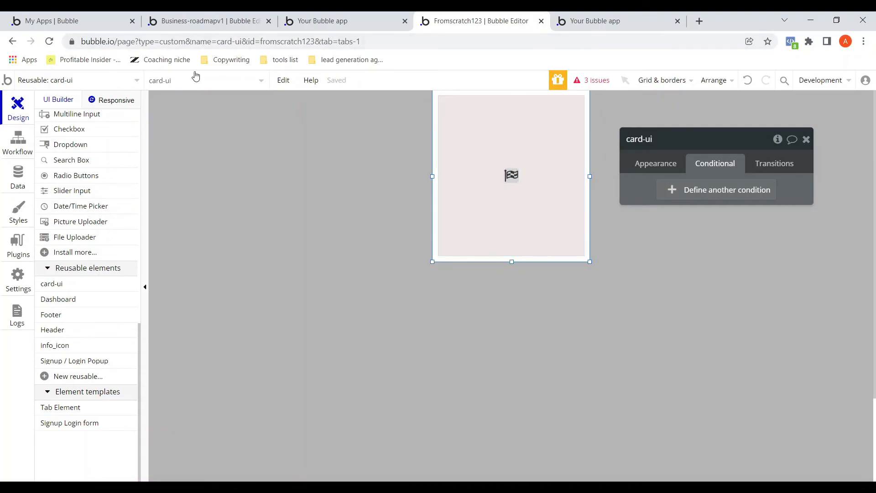
pyautogui.click(135, 87)
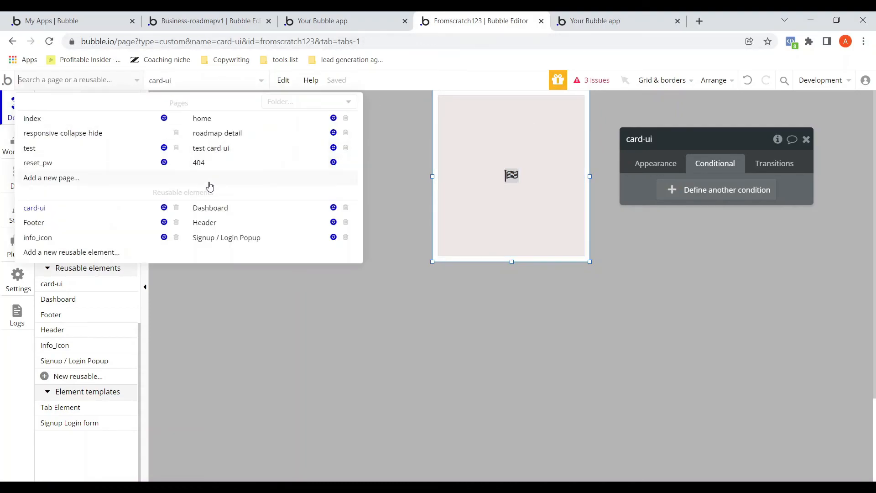
pyautogui.moveTo(43, 210)
pyautogui.click(51, 238)
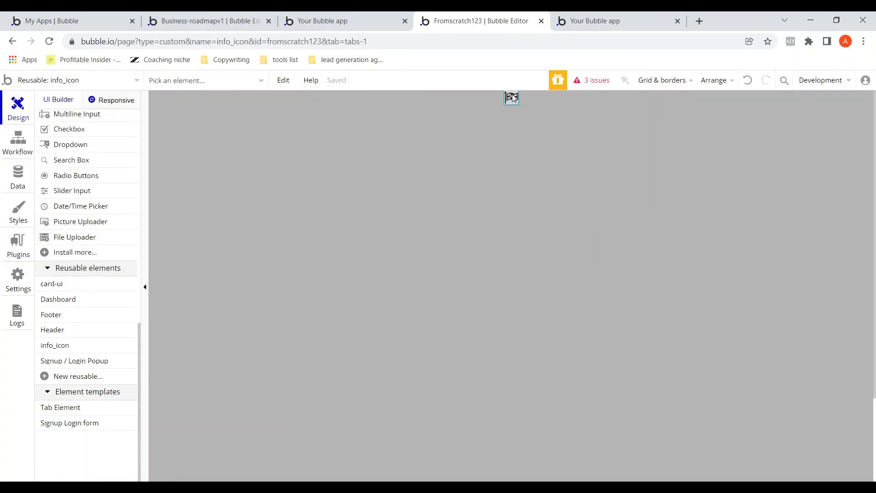
# Step: Replace the flag symbol of the Icon element in info_icon with the plain info symbol without a circle
pyautogui.doubleClick(513, 98)
pyautogui.click(654, 164)
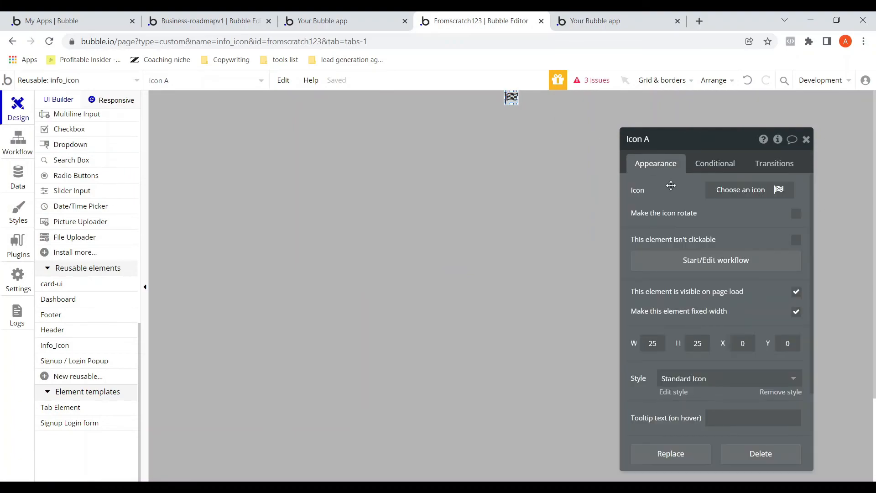
pyautogui.click(754, 191)
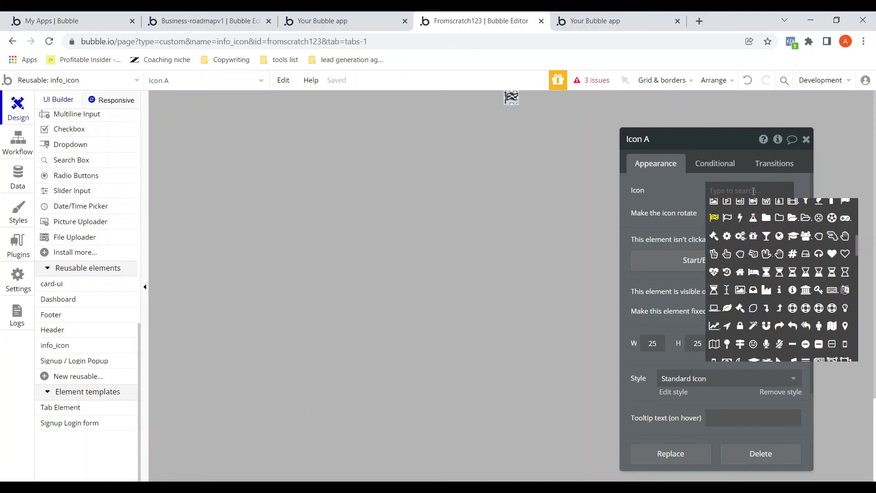
pyautogui.write('inf')
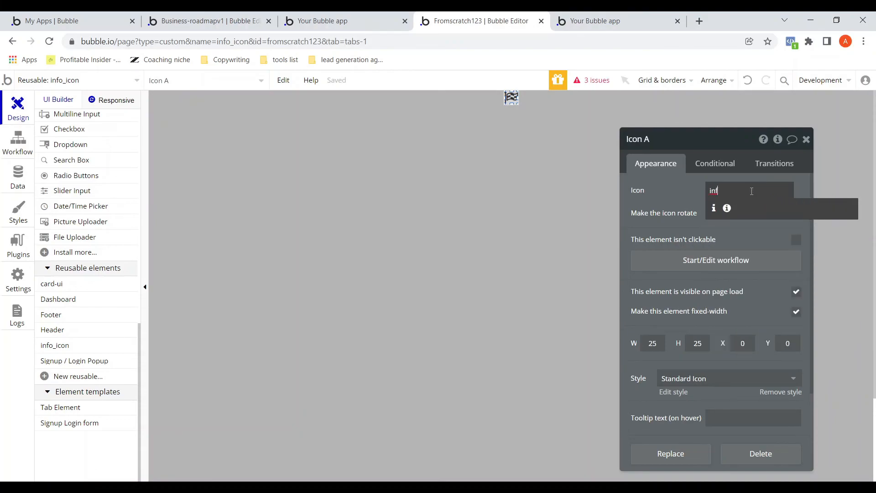
pyautogui.click(714, 210)
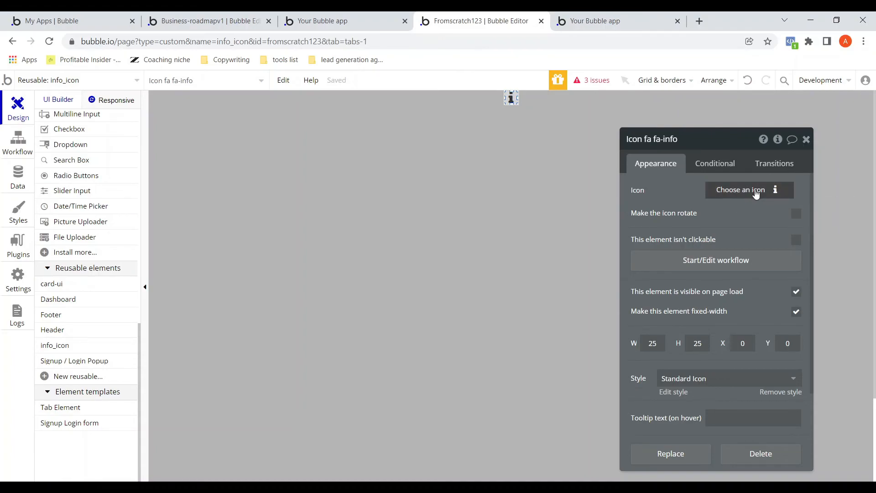
pyautogui.click(806, 140)
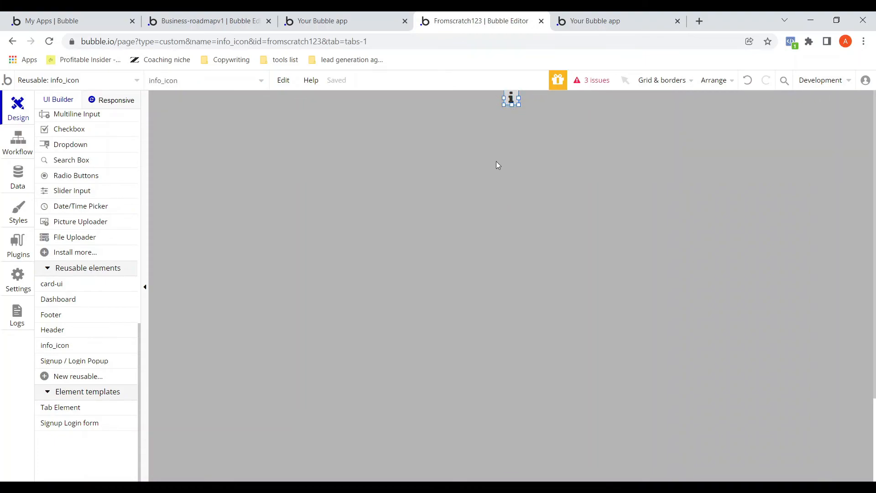
pyautogui.doubleClick(512, 99)
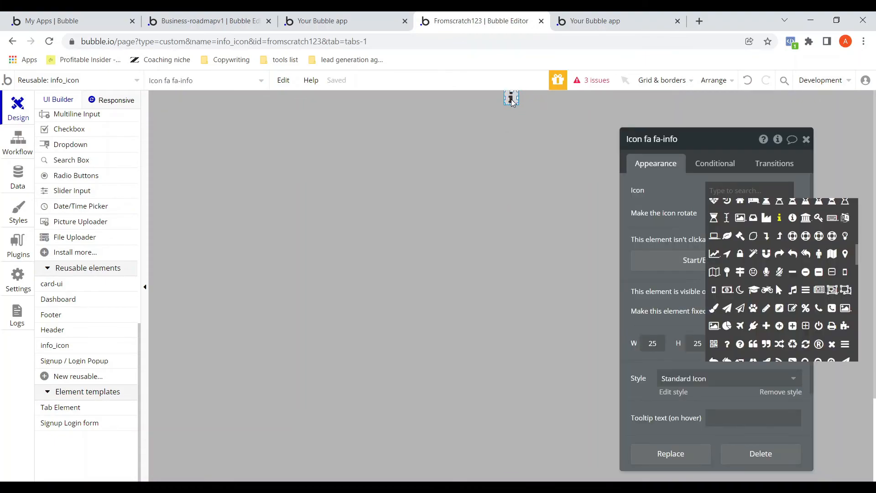
pyautogui.click(582, 246)
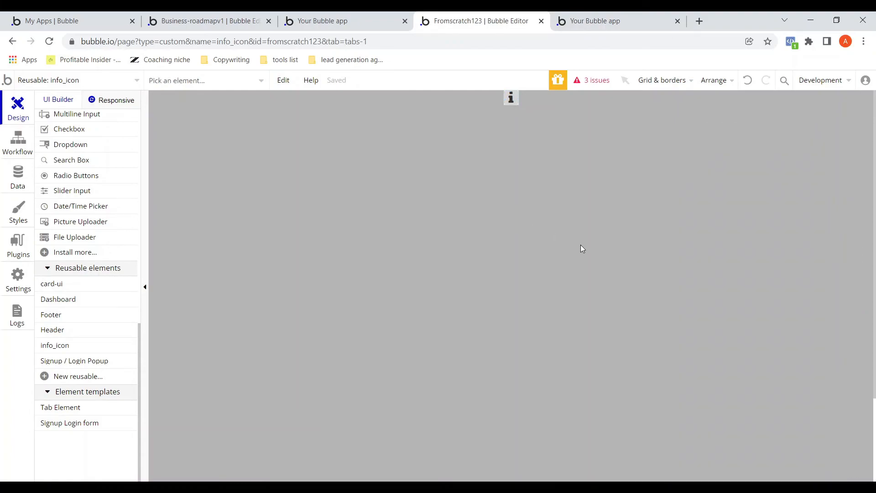
pyautogui.doubleClick(491, 100)
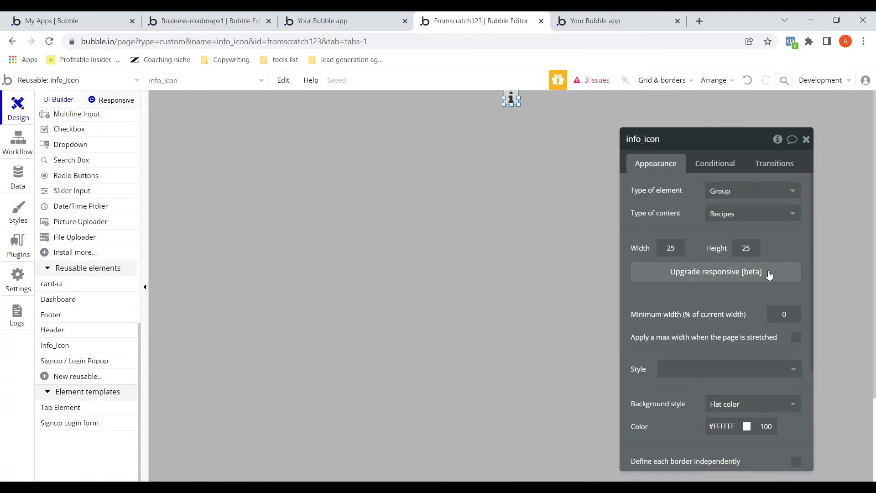
pyautogui.scroll(-3, 770, 268)
pyautogui.scroll(3, 770, 267)
# Step: Create a workflow that runs when the info icon is clicked
pyautogui.click(510, 97)
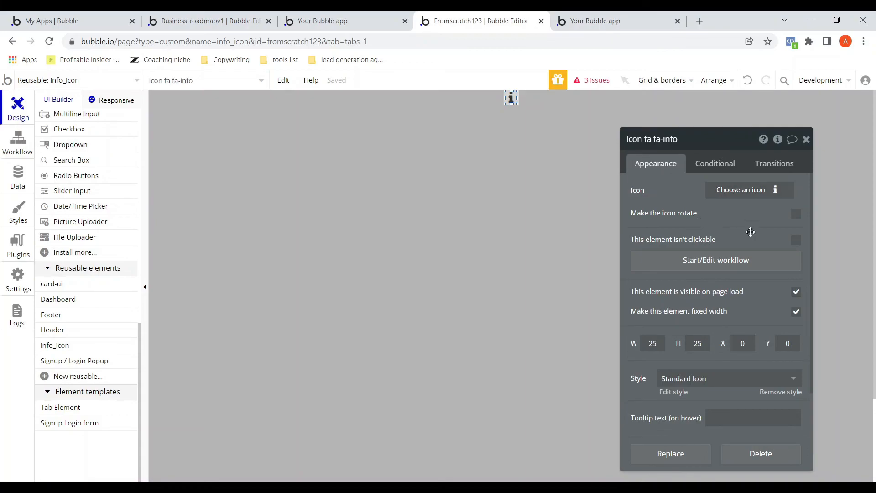
pyautogui.click(768, 261)
pyautogui.click(119, 157)
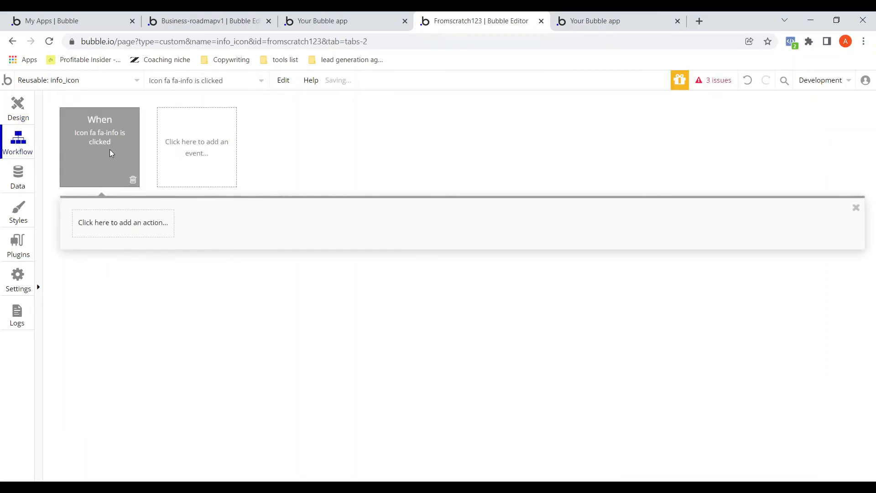
# Step: Add a Show element action for GroupFocus Recipes to the icon-clicked workflow
pyautogui.click(113, 236)
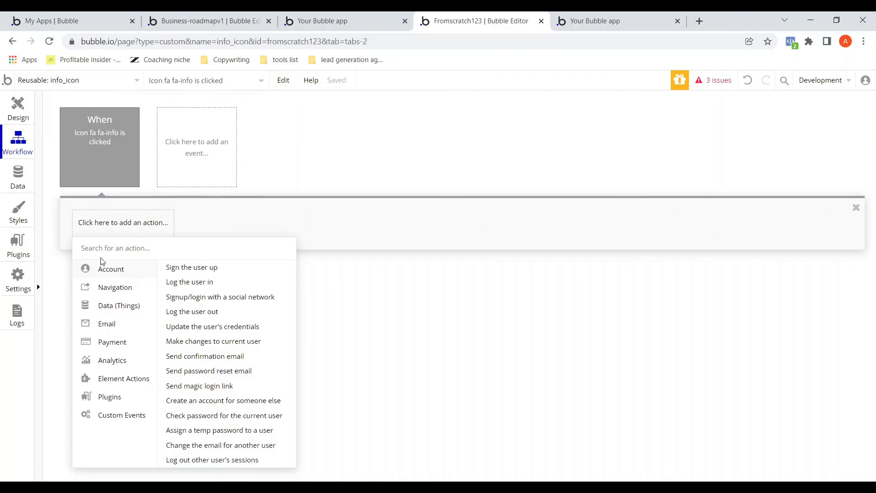
pyautogui.moveTo(130, 379)
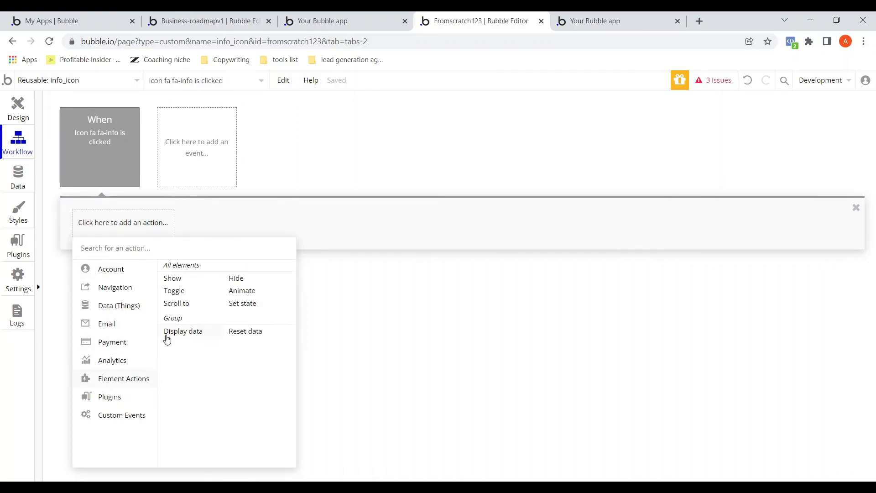
pyautogui.click(171, 278)
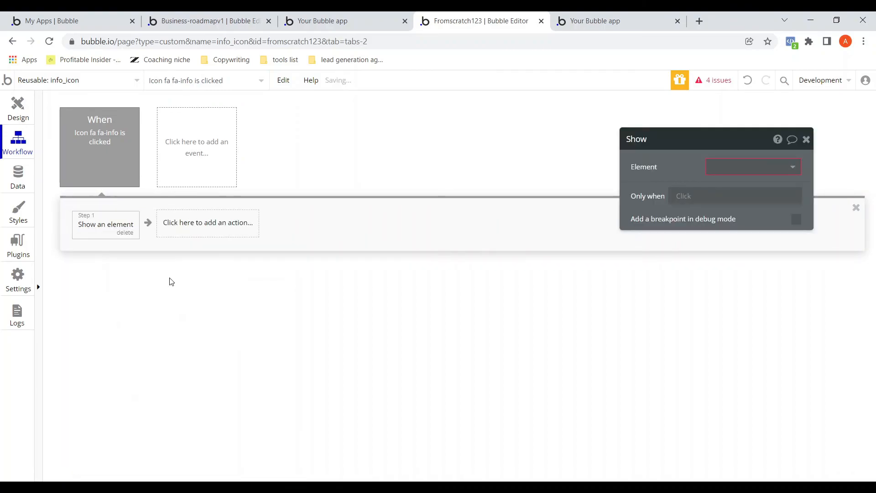
pyautogui.click(730, 168)
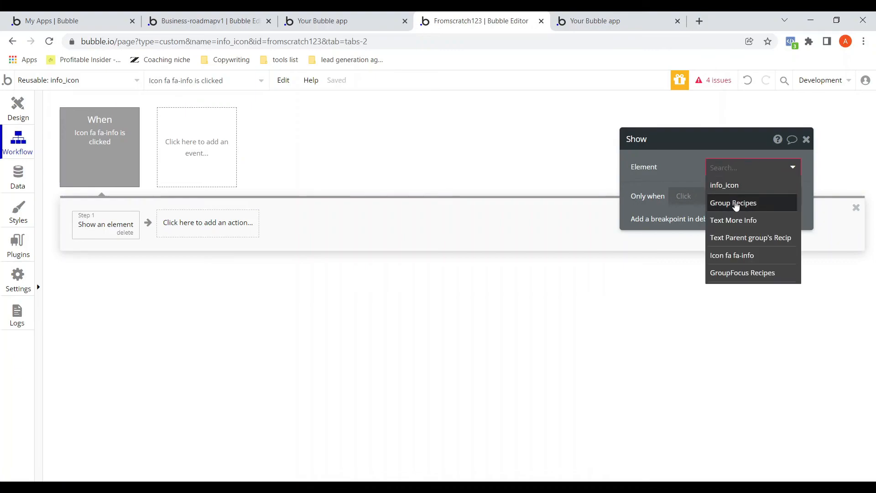
pyautogui.click(744, 273)
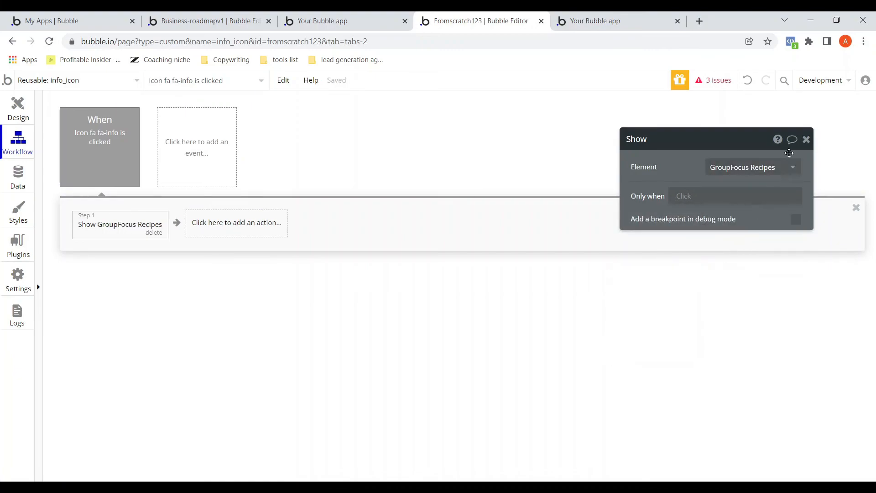
pyautogui.click(807, 139)
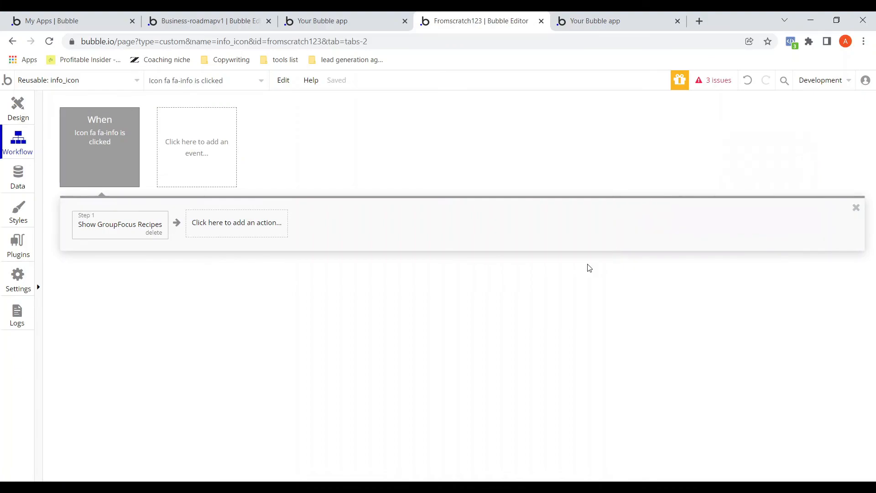
# Step: Switch to the test-card-ui preview, reload it, and test opening and dismissing the info icon's Group Focus on the recipe card
pyautogui.click(599, 24)
pyautogui.press('F5')
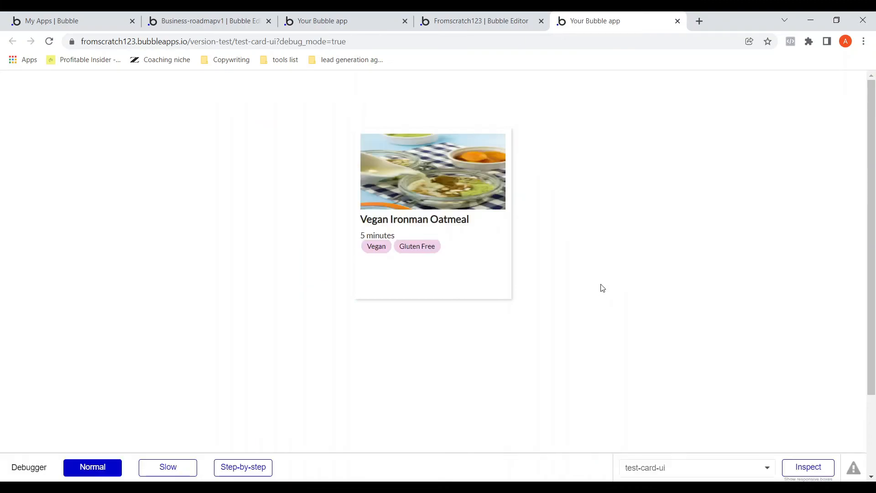
pyautogui.moveTo(473, 244)
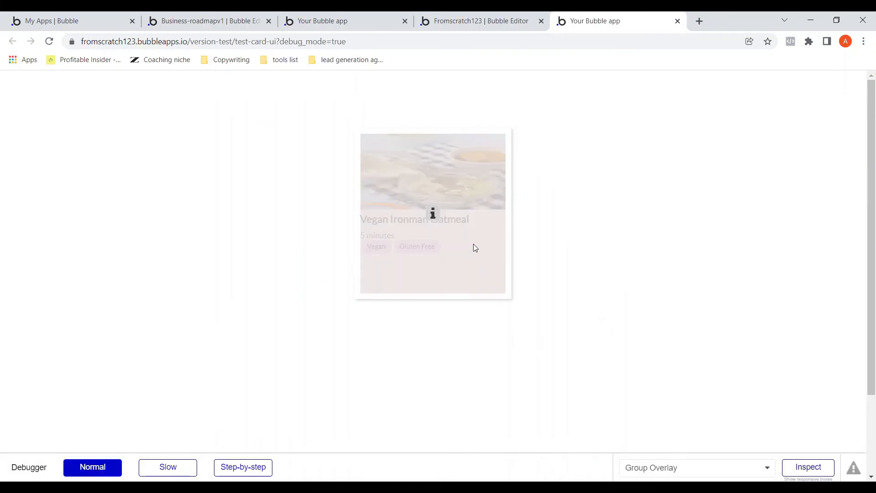
pyautogui.click(432, 213)
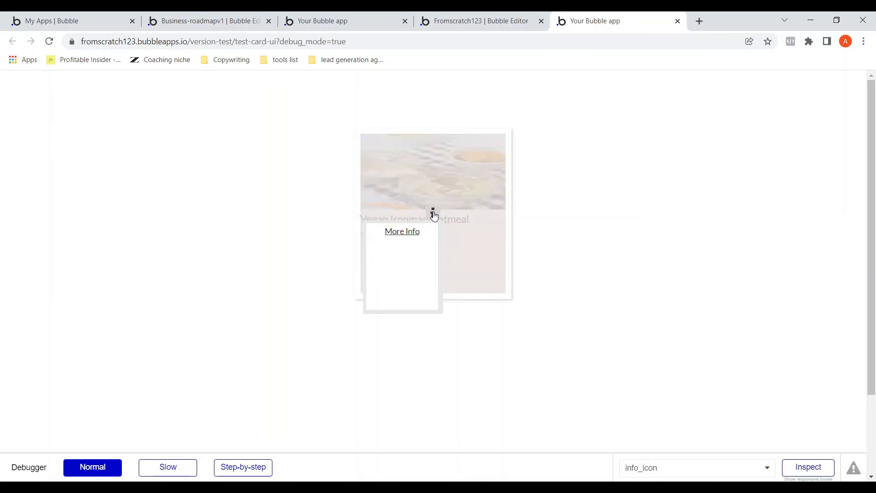
pyautogui.click(648, 254)
pyautogui.moveTo(428, 214)
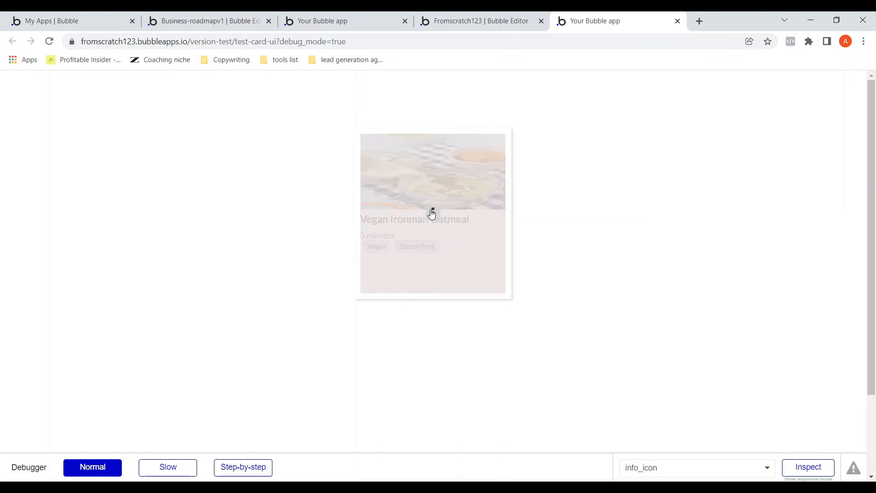
# Step: Back in the Bubble editor's design view, remove the info icon's Standard Icon style and set its background style to None
pyautogui.click(466, 26)
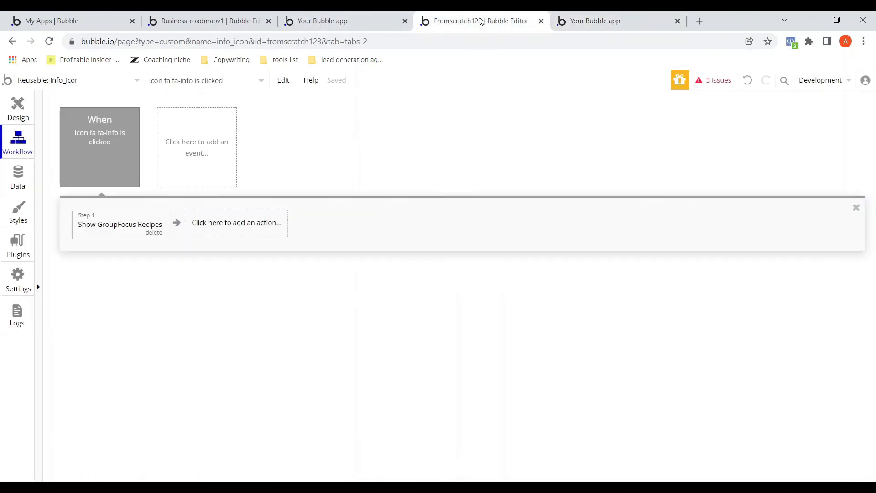
pyautogui.click(13, 112)
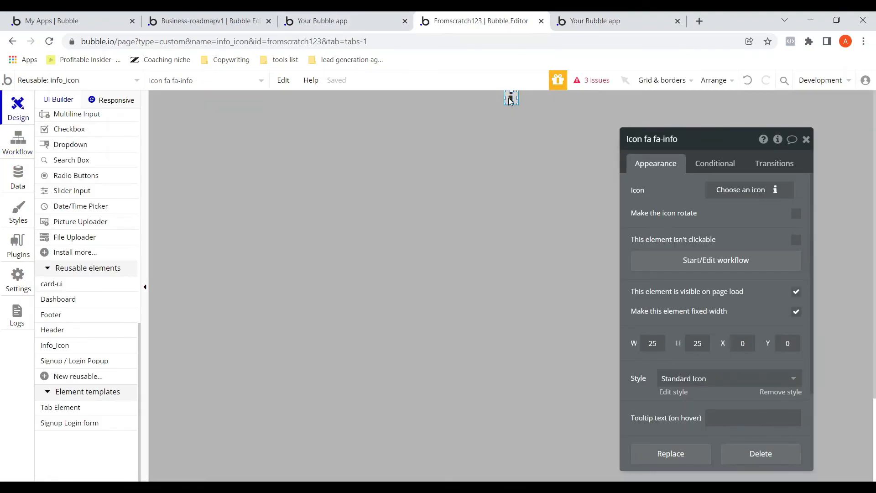
pyautogui.scroll(-3, 730, 231)
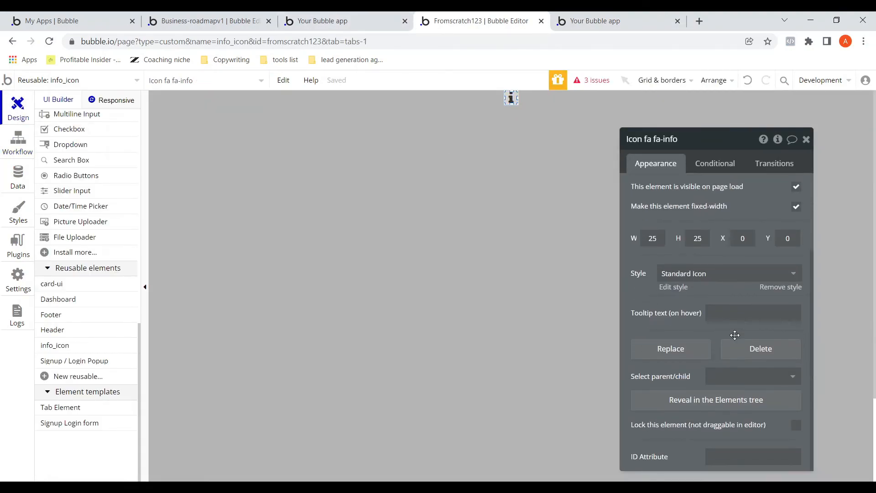
pyautogui.click(793, 291)
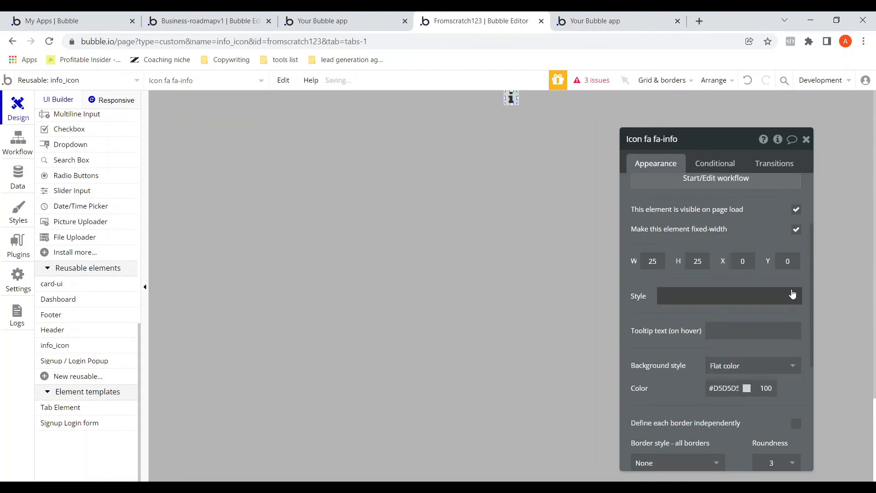
pyautogui.scroll(2, 765, 295)
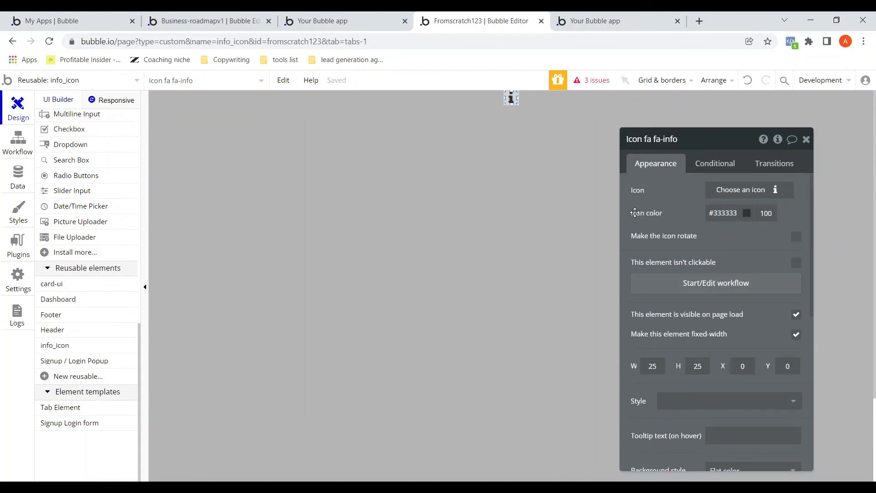
pyautogui.scroll(-2, 716, 312)
pyautogui.scroll(-3, 716, 312)
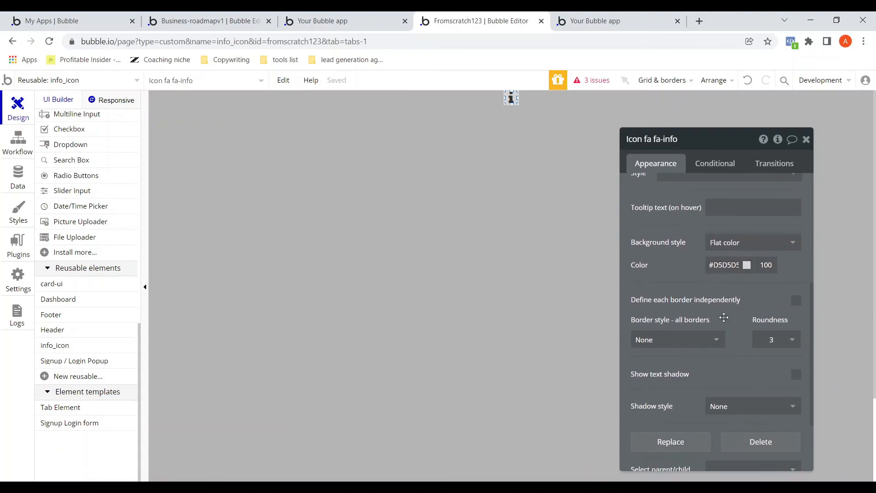
pyautogui.click(732, 250)
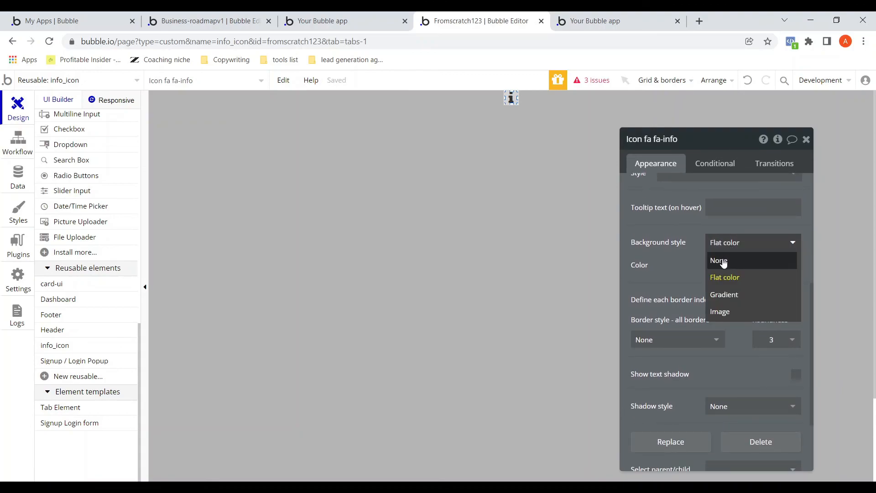
pyautogui.click(716, 259)
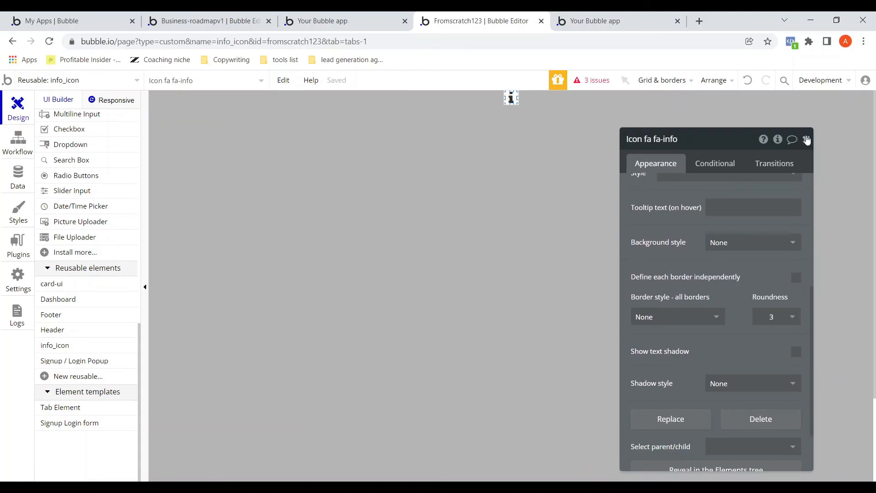
pyautogui.click(807, 139)
# Step: Open the reusable element card-ui and show Group Overlay with its nested elements instead of Group Main
pyautogui.click(583, 240)
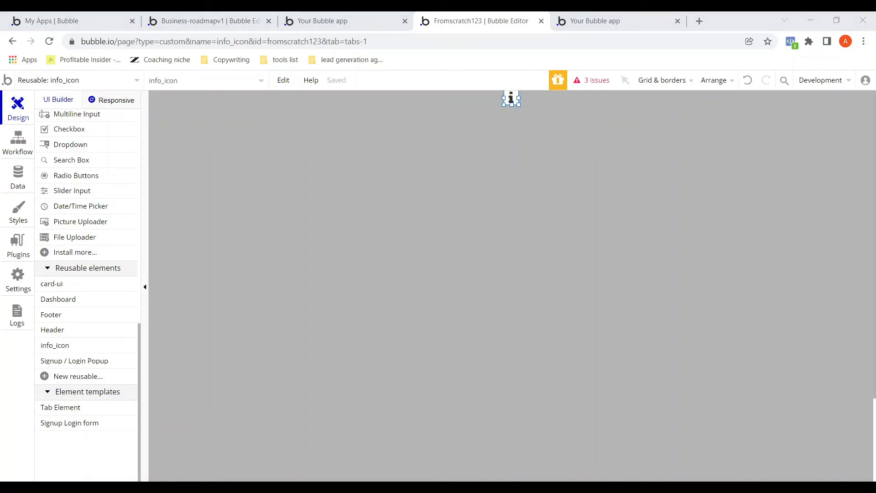
pyautogui.scroll(10, 87, 294)
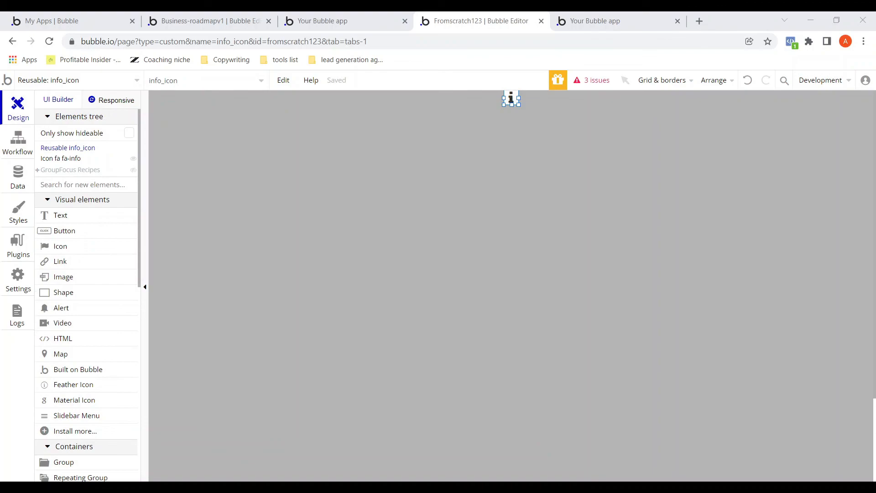
pyautogui.click(811, 20)
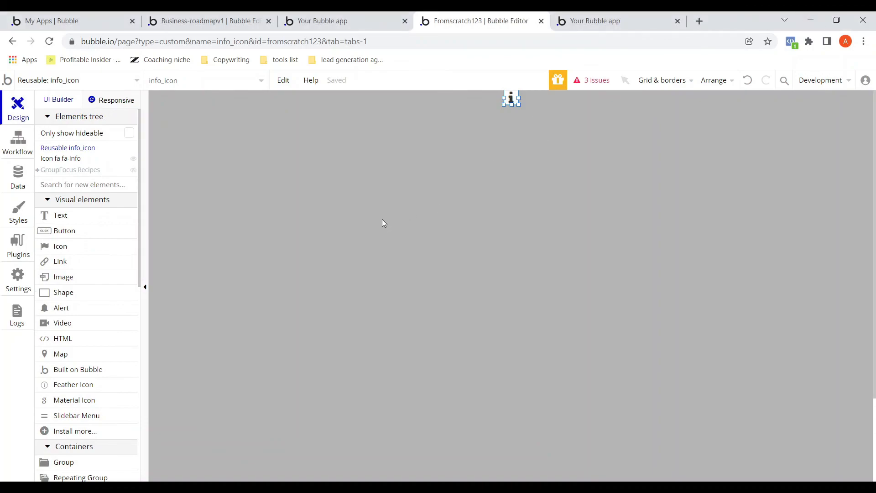
pyautogui.click(137, 80)
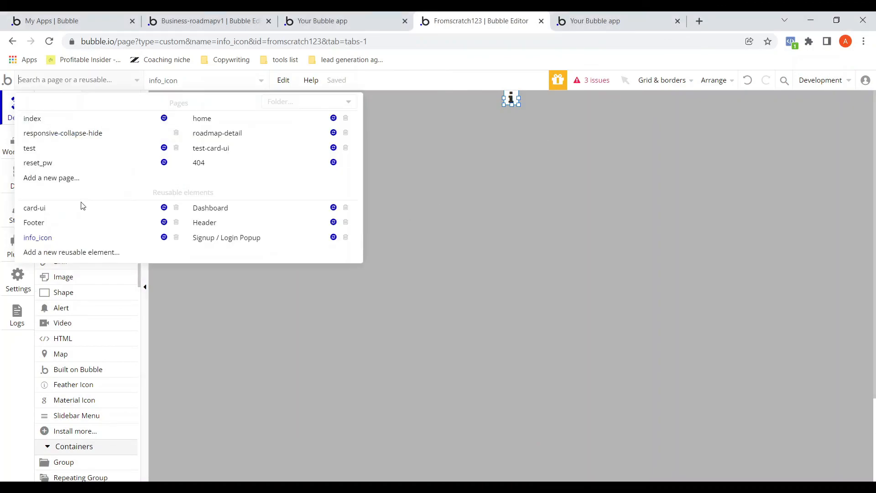
pyautogui.click(40, 209)
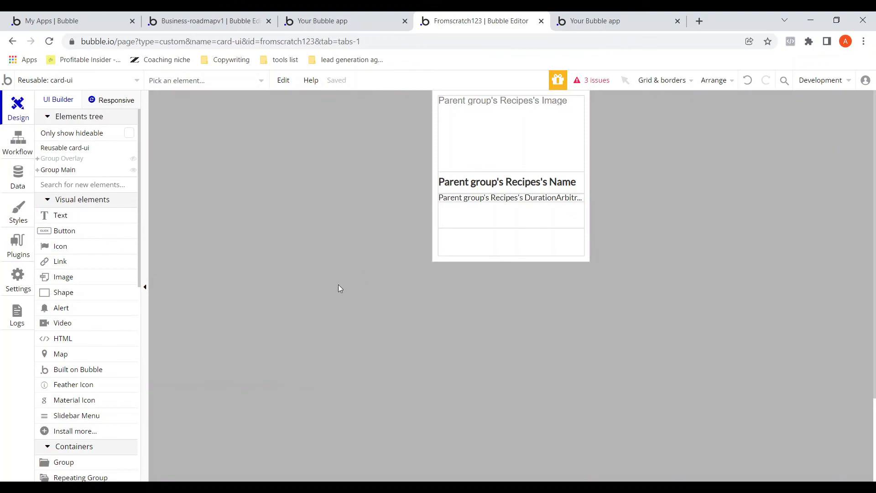
pyautogui.click(134, 171)
pyautogui.click(133, 159)
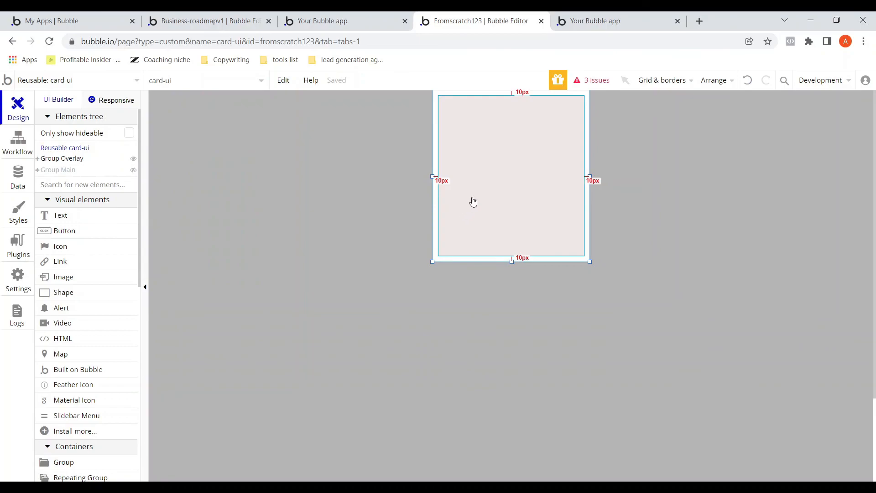
pyautogui.click(497, 191)
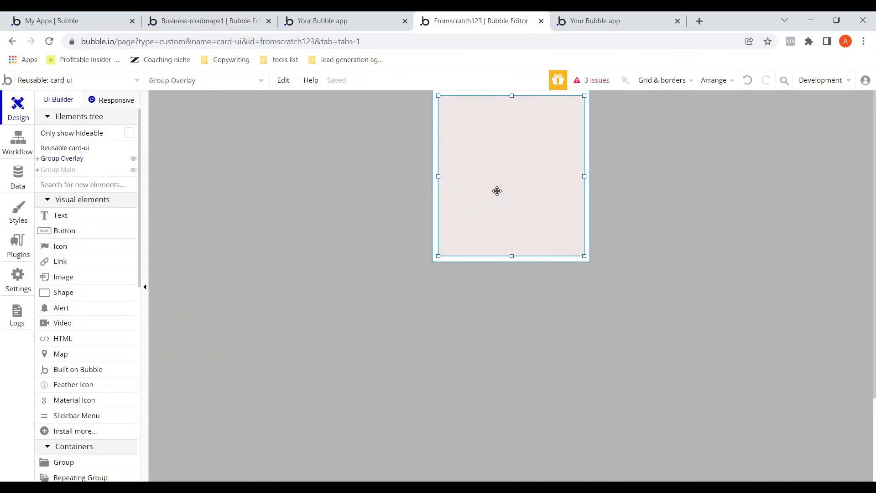
pyautogui.click(38, 159)
pyautogui.click(133, 171)
# Step: Set the data source of info_icon inside Group Overlay to Parent group's Thing
pyautogui.click(519, 180)
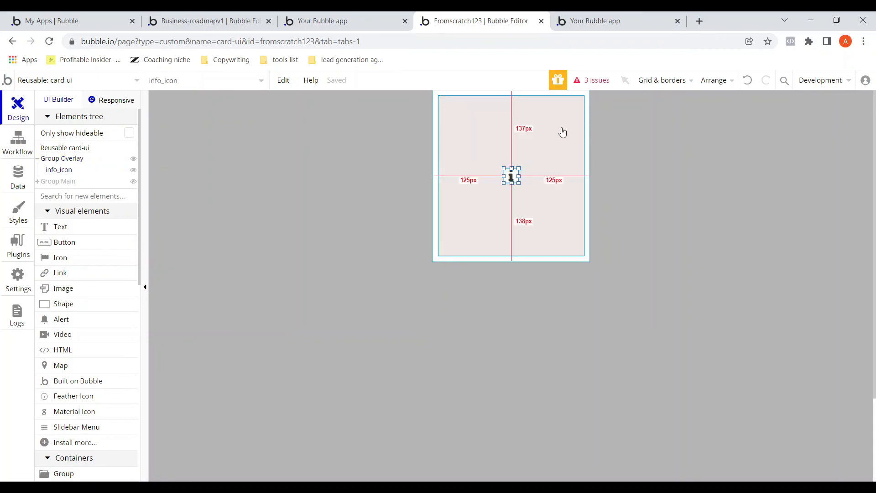
pyautogui.click(516, 176)
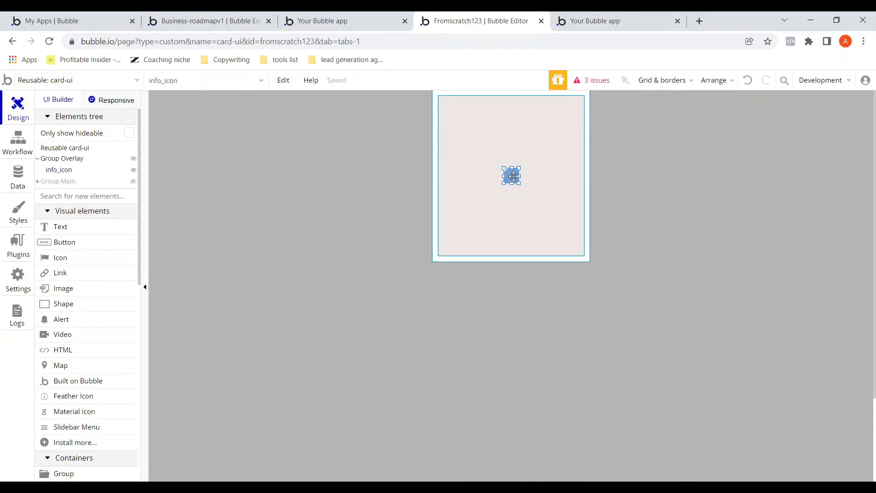
pyautogui.doubleClick(514, 177)
pyautogui.click(719, 190)
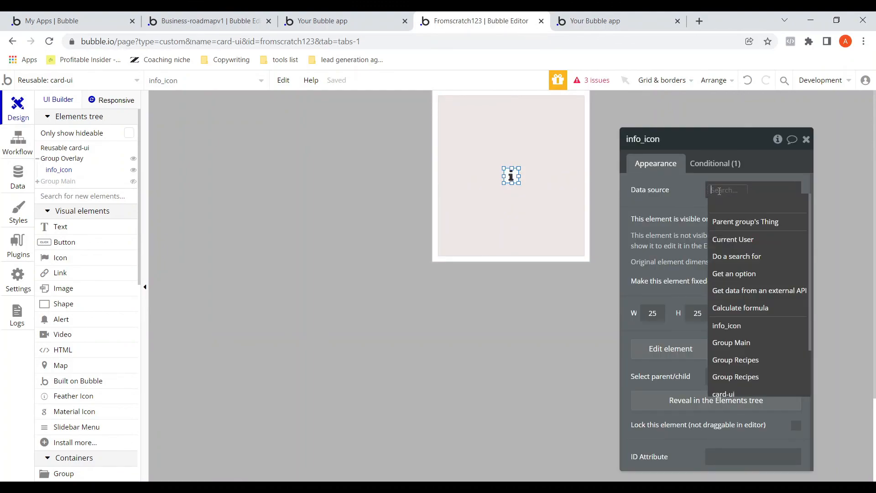
pyautogui.click(739, 223)
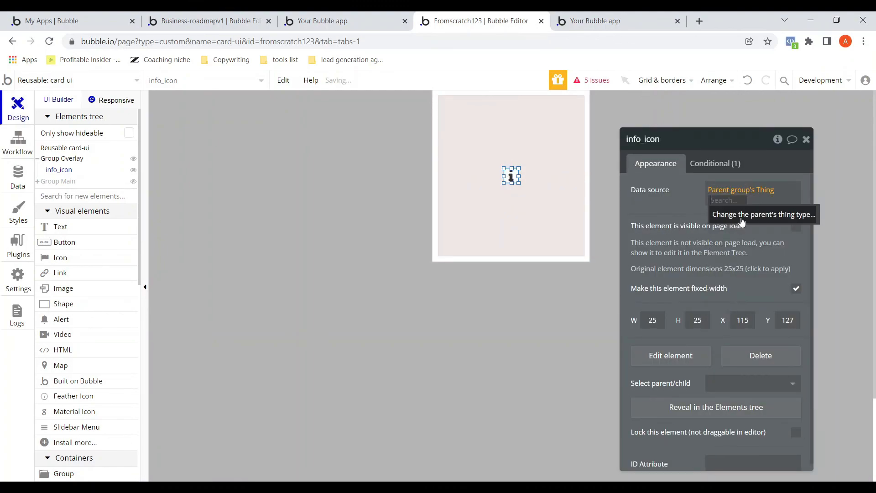
pyautogui.click(806, 139)
# Step: Set Group Overlay's type of content to Recipes with data source Parent group's Recipes, and check the data source of info_icon
pyautogui.click(561, 180)
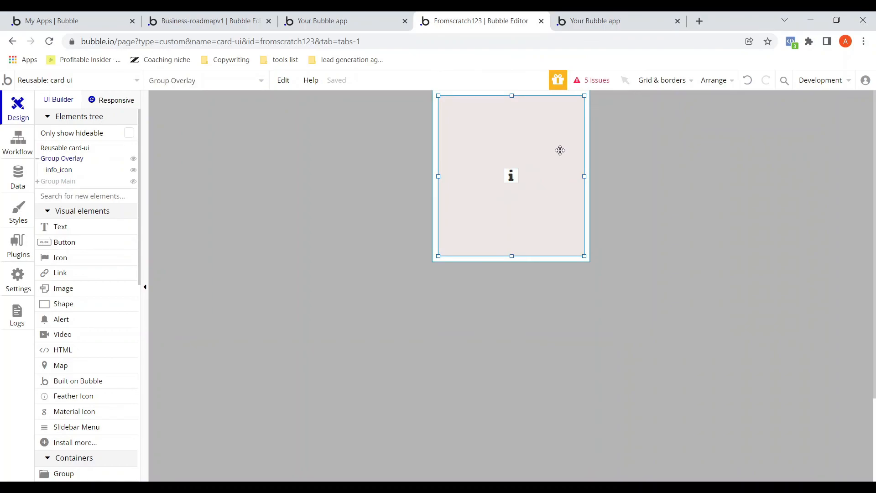
pyautogui.doubleClick(578, 132)
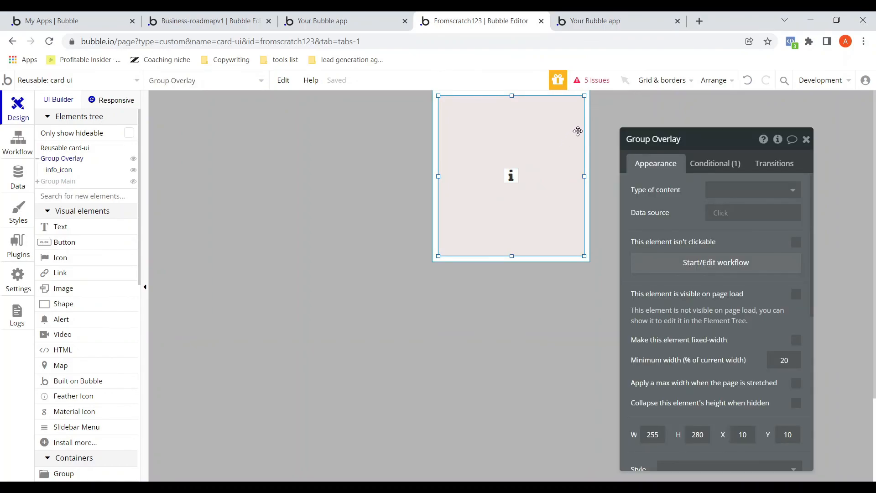
pyautogui.click(727, 196)
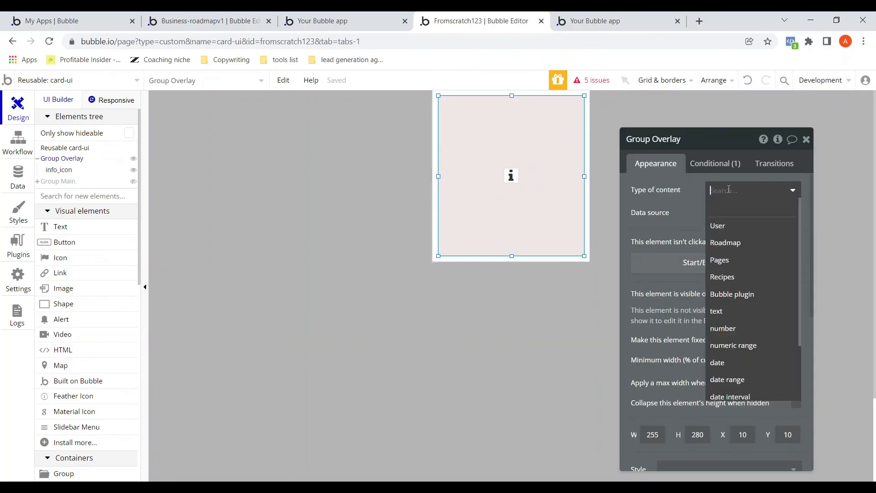
pyautogui.click(725, 276)
pyautogui.click(718, 213)
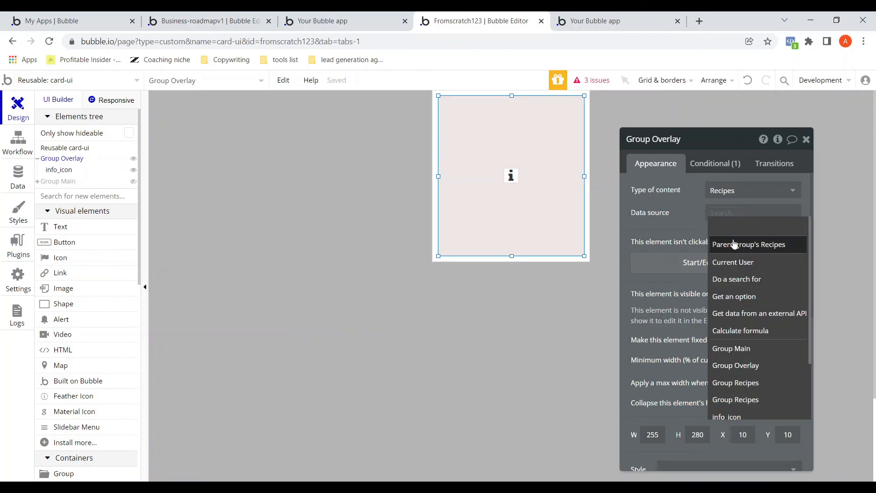
pyautogui.click(733, 245)
pyautogui.click(565, 300)
pyautogui.click(513, 178)
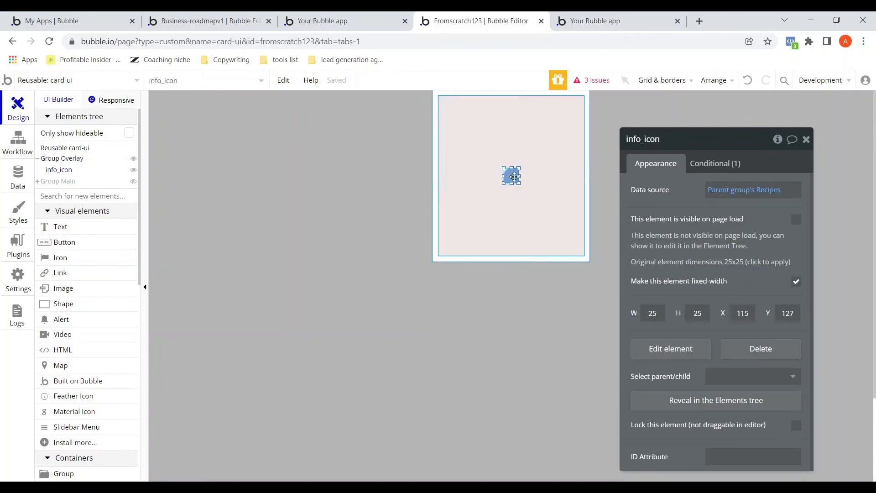
pyautogui.click(806, 139)
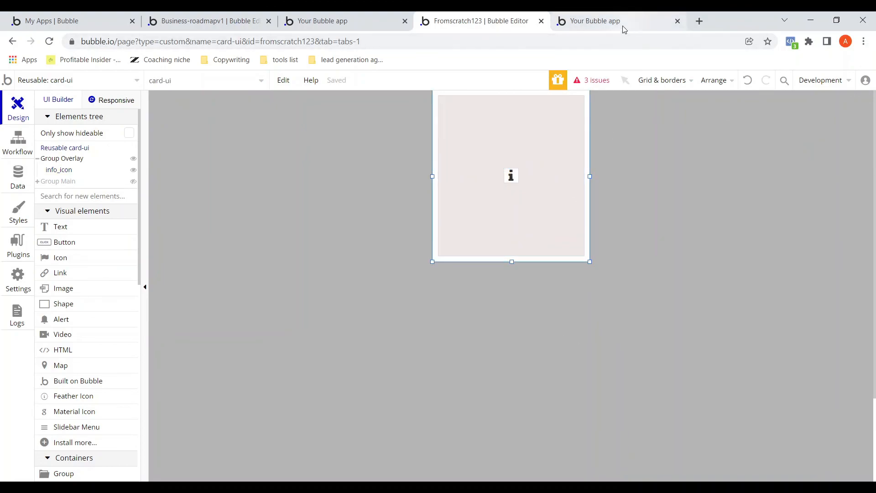
# Step: Return to the test-card-ui preview and open the info icon's Group Focus to check the recipe's benefit text, then dismiss it
pyautogui.click(593, 21)
pyautogui.click(386, 87)
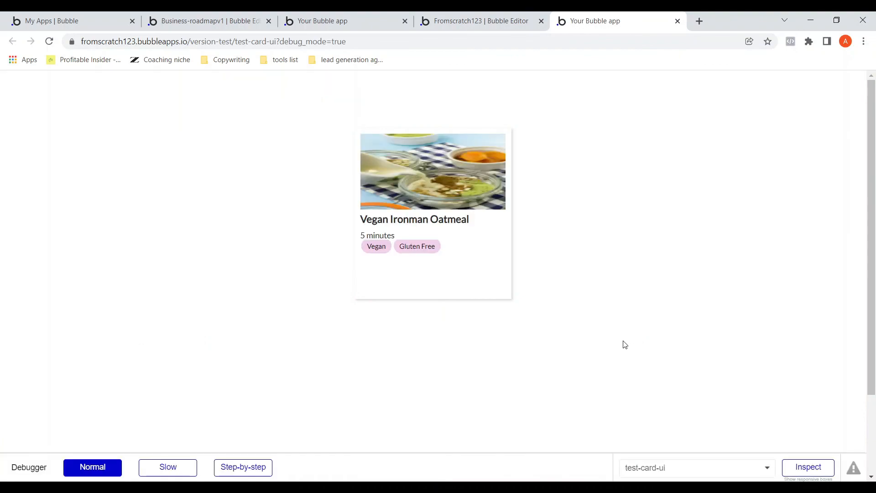
pyautogui.moveTo(471, 287)
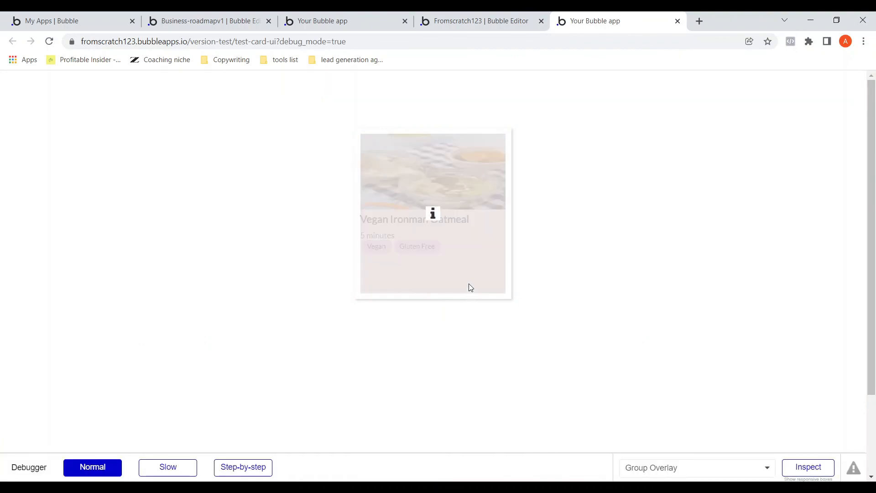
pyautogui.click(430, 216)
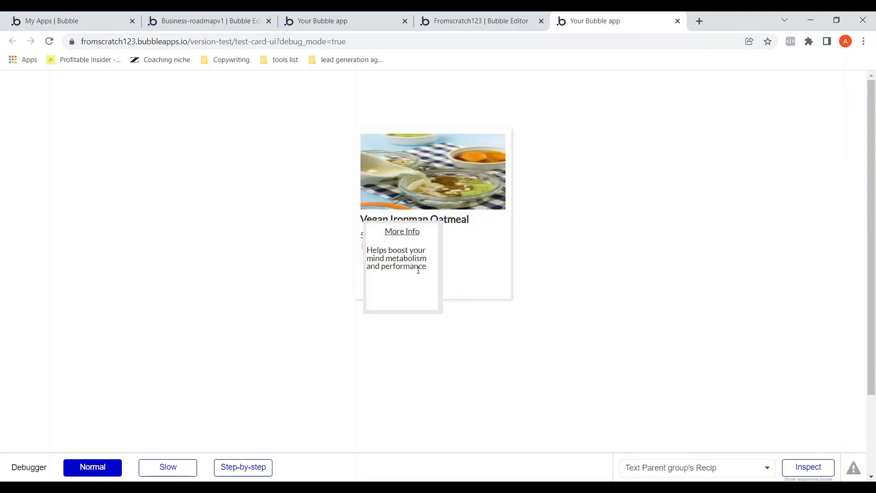
pyautogui.moveTo(400, 266); pyautogui.dragTo(367, 251)
pyautogui.click(561, 255)
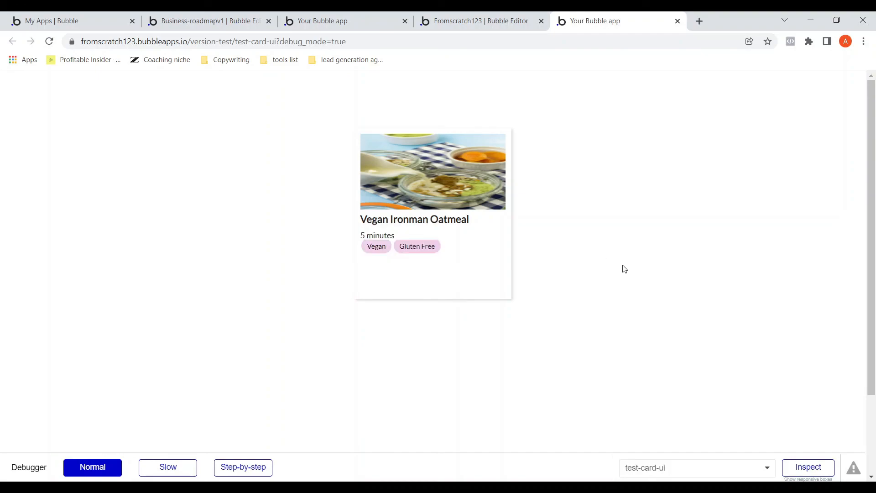